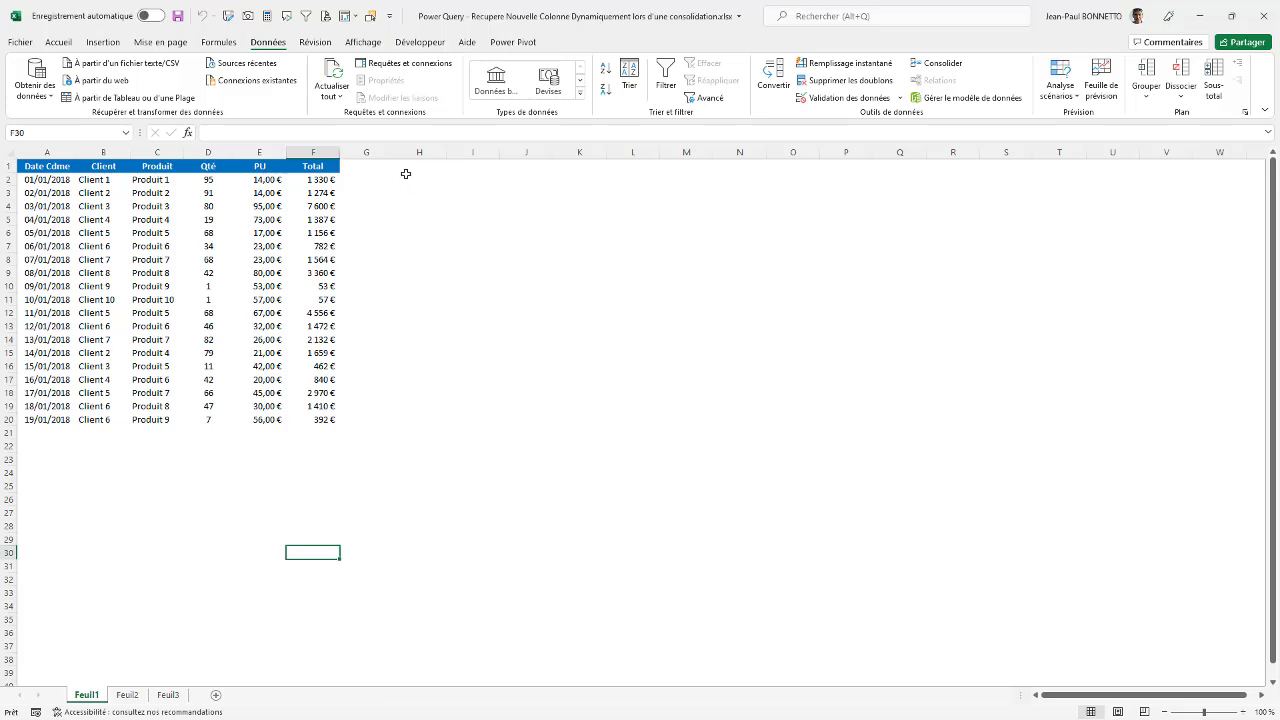
Step: Look over the January sales table on Feuil1, including the Produit 2 entry
click(376, 177)
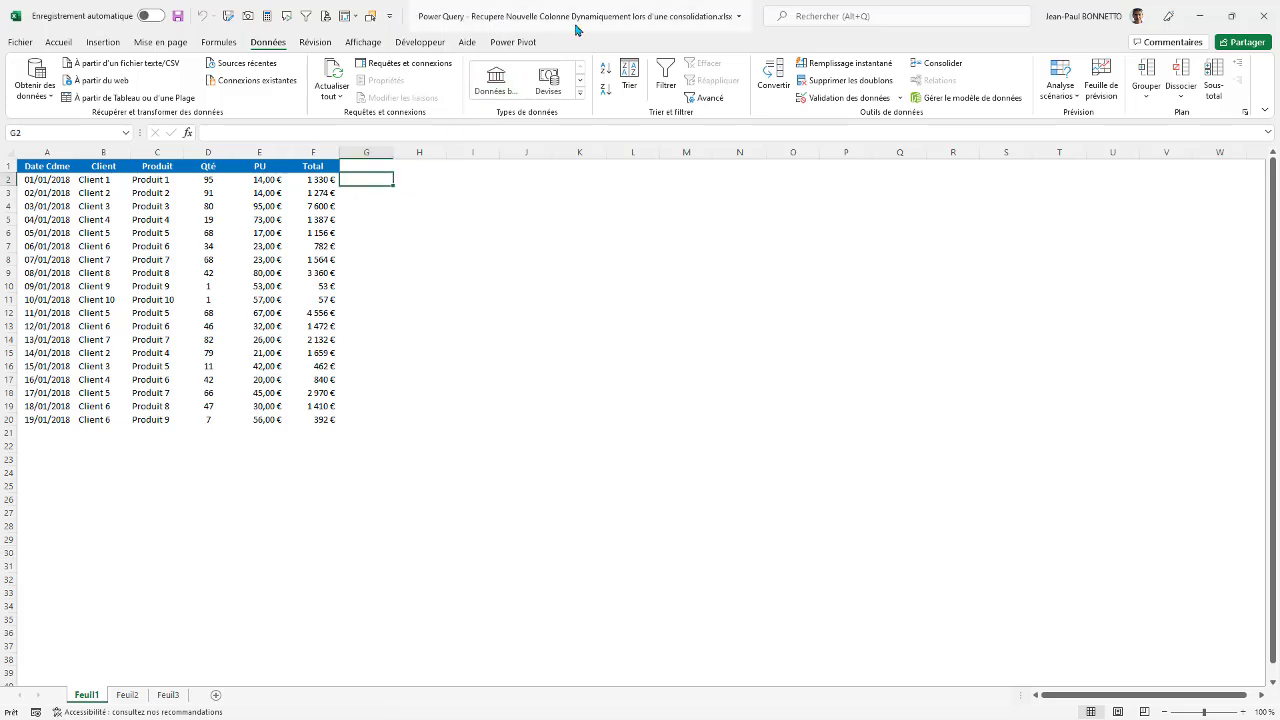
click(371, 165)
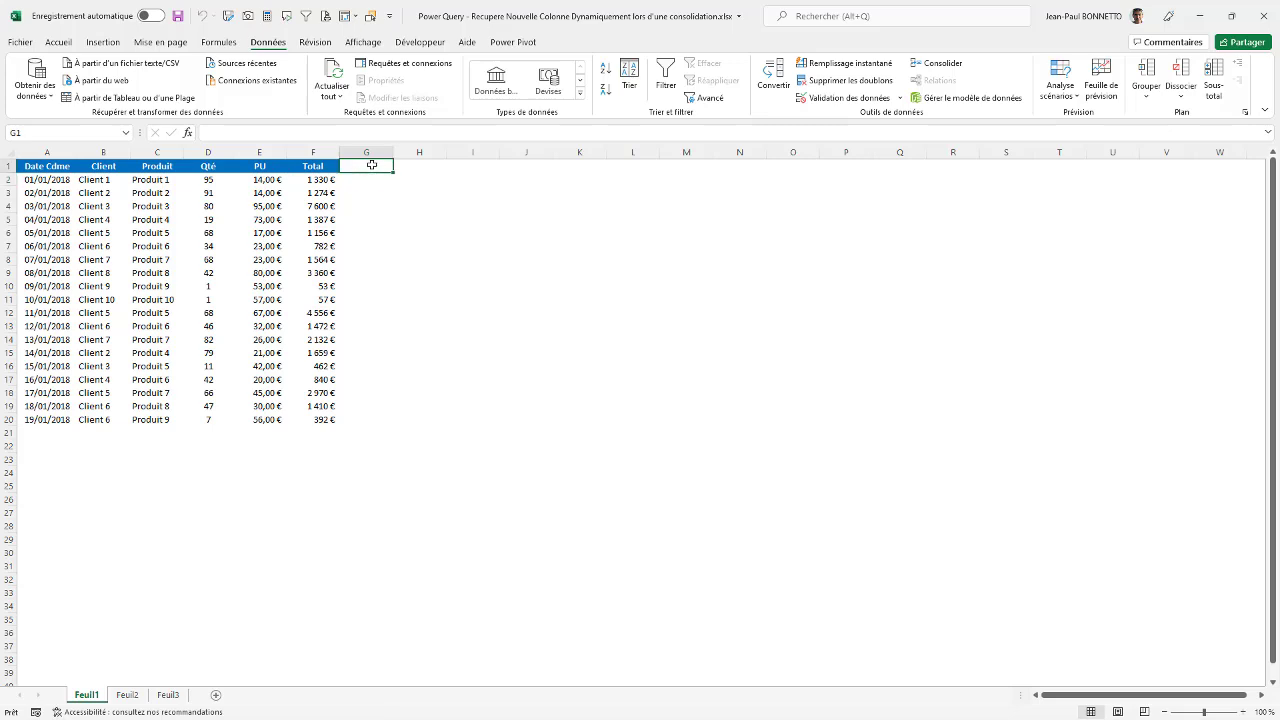
click(380, 202)
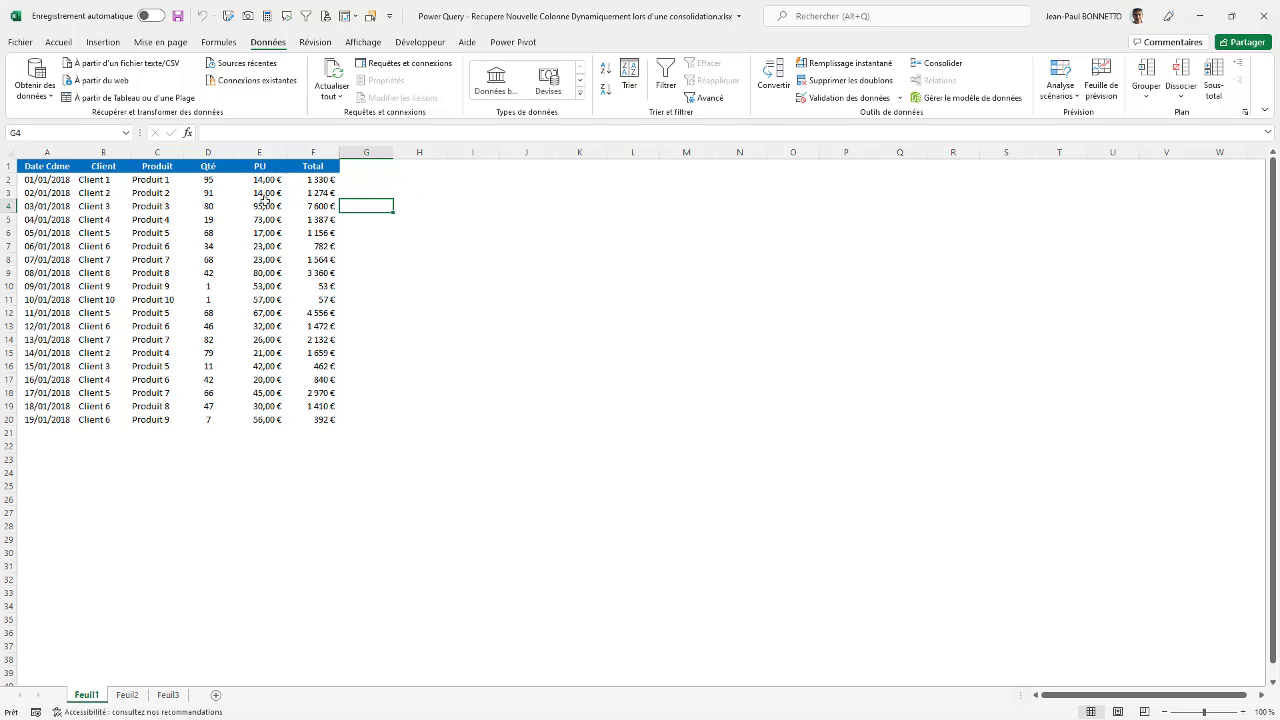
click(163, 196)
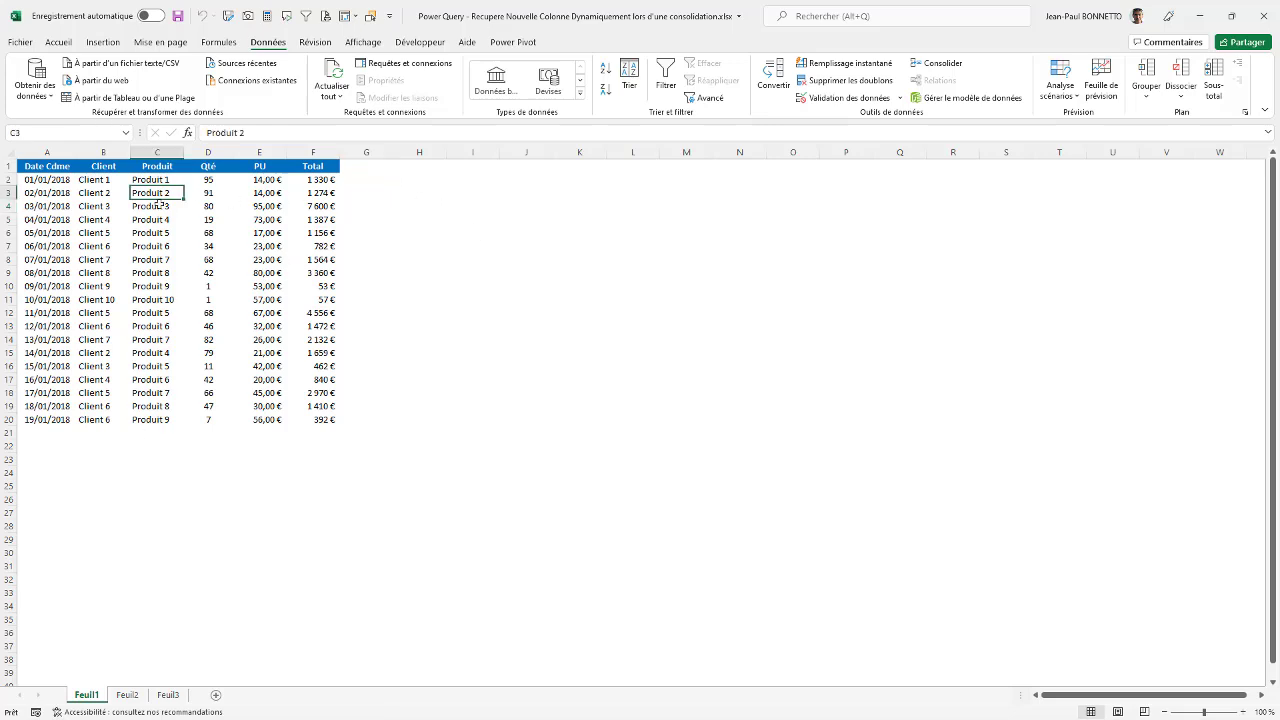
click(428, 193)
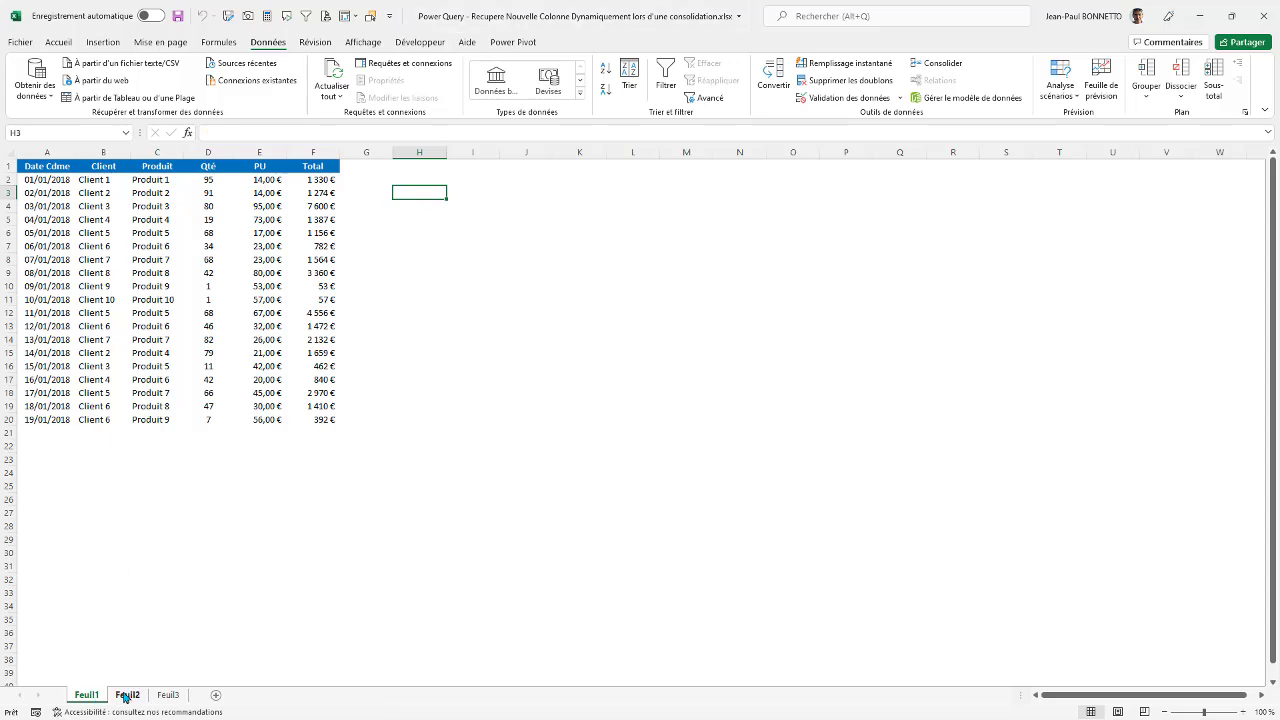
Step: Flip through Feuil1, Feuil2 and Feuil3, selecting the Feuil1 order dates in column A
key(ctrl+Page_Down)
key(ctrl+Page_Down)
click(88, 695)
drag(45, 180, 31, 463)
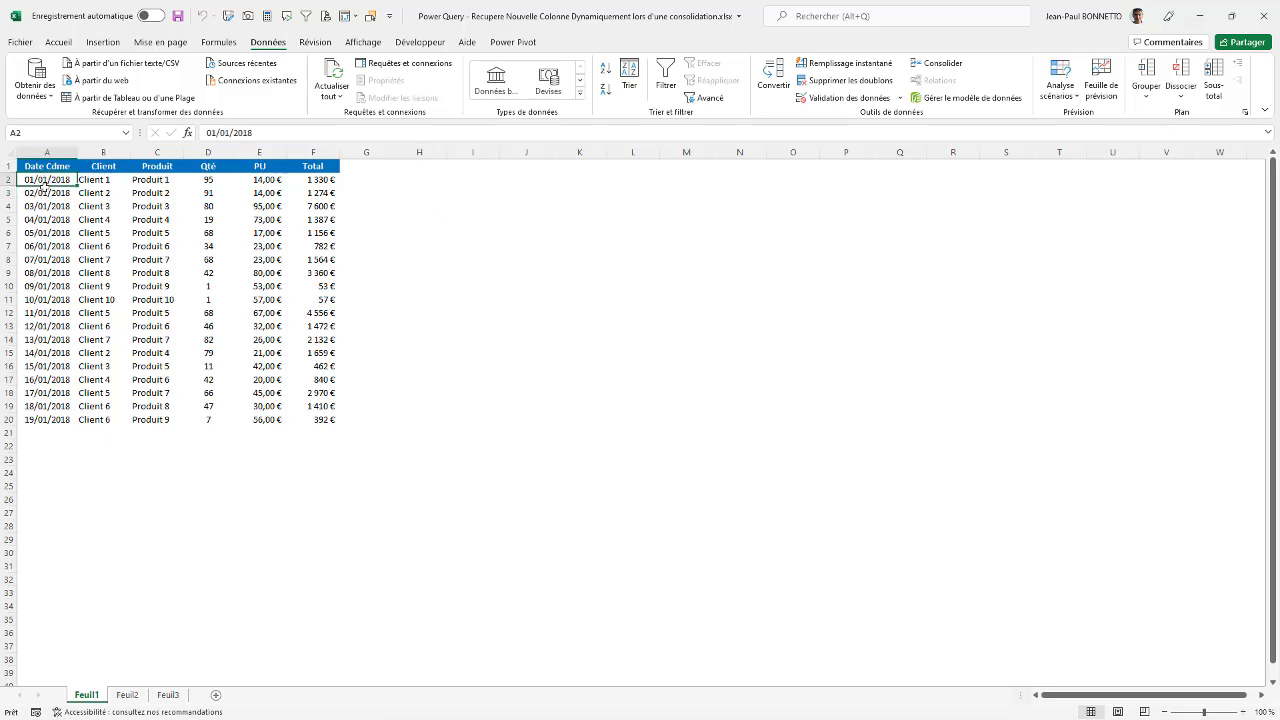
click(127, 697)
click(167, 695)
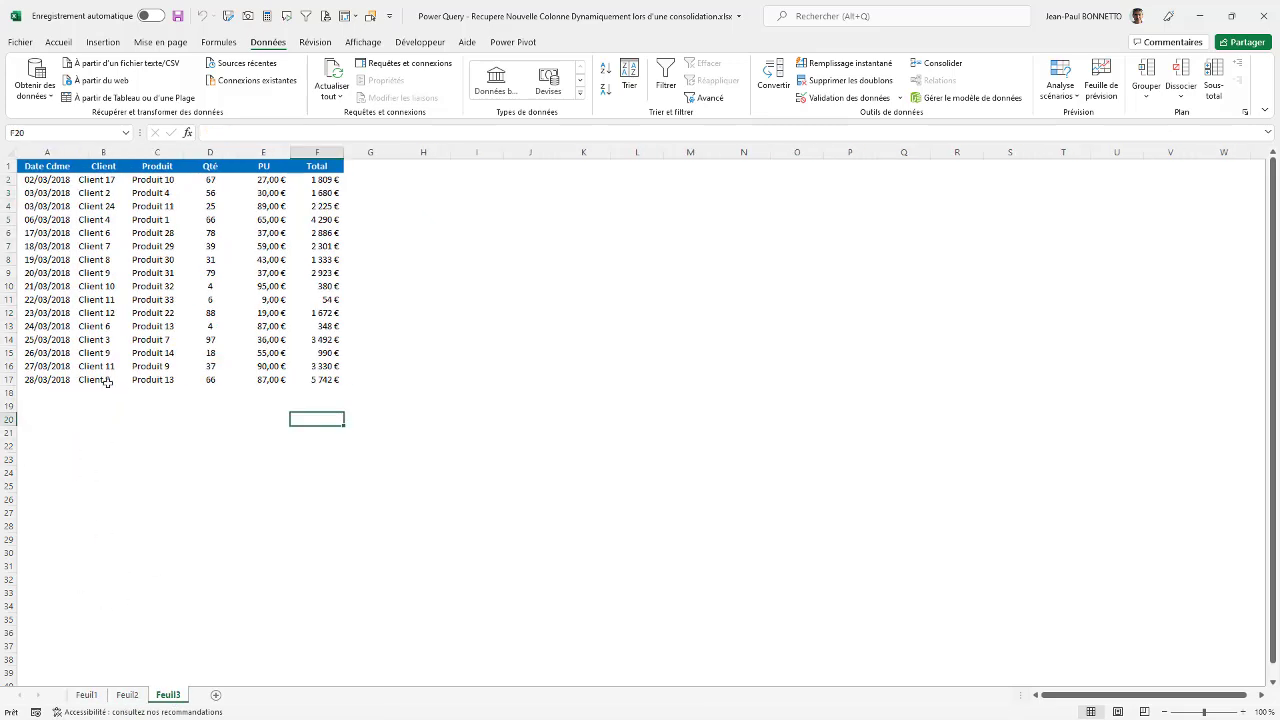
click(476, 312)
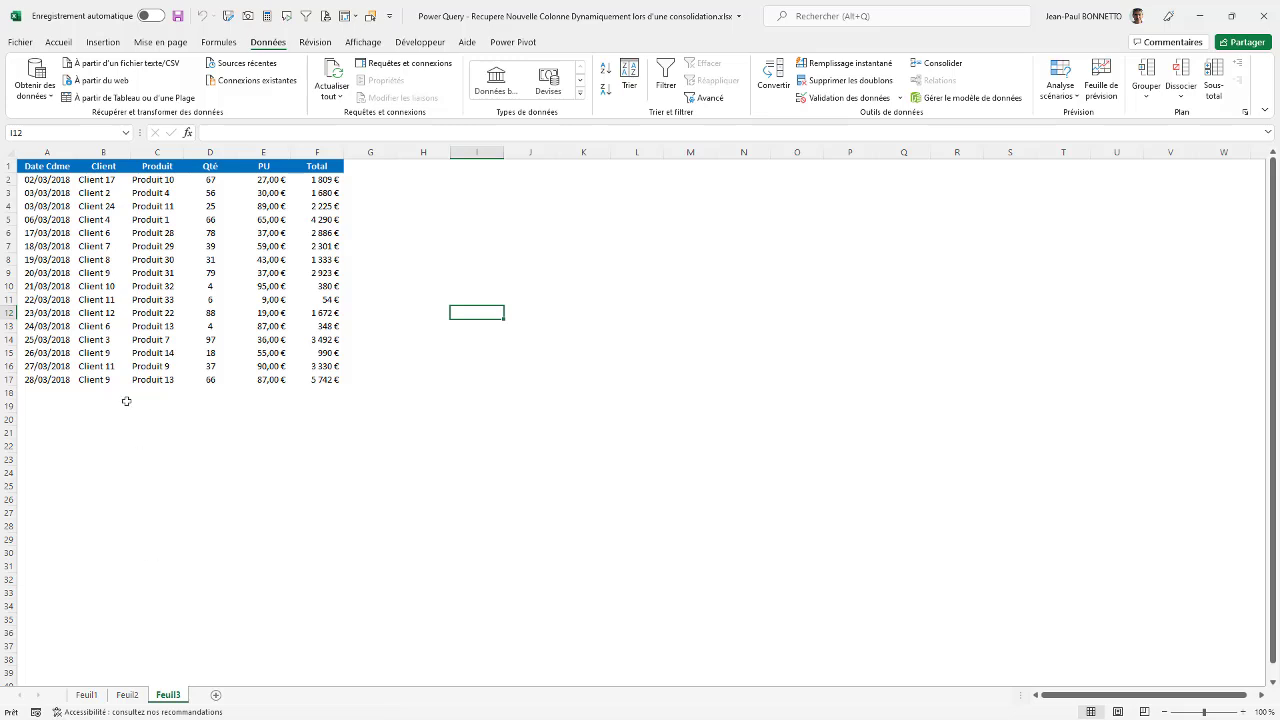
Step: Reselect the Feuil1 column A dates, review Feuil2, then create a new blank workbook
click(87, 694)
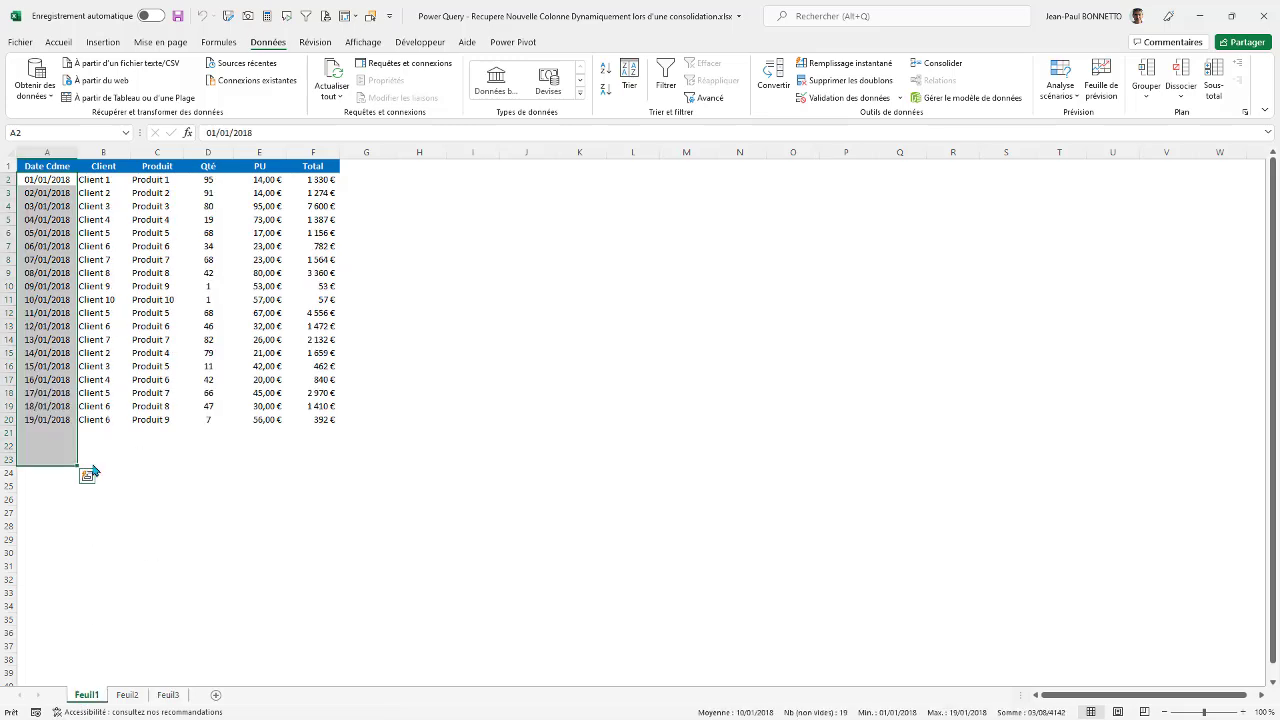
click(107, 193)
drag(38, 430, 45, 628)
click(369, 256)
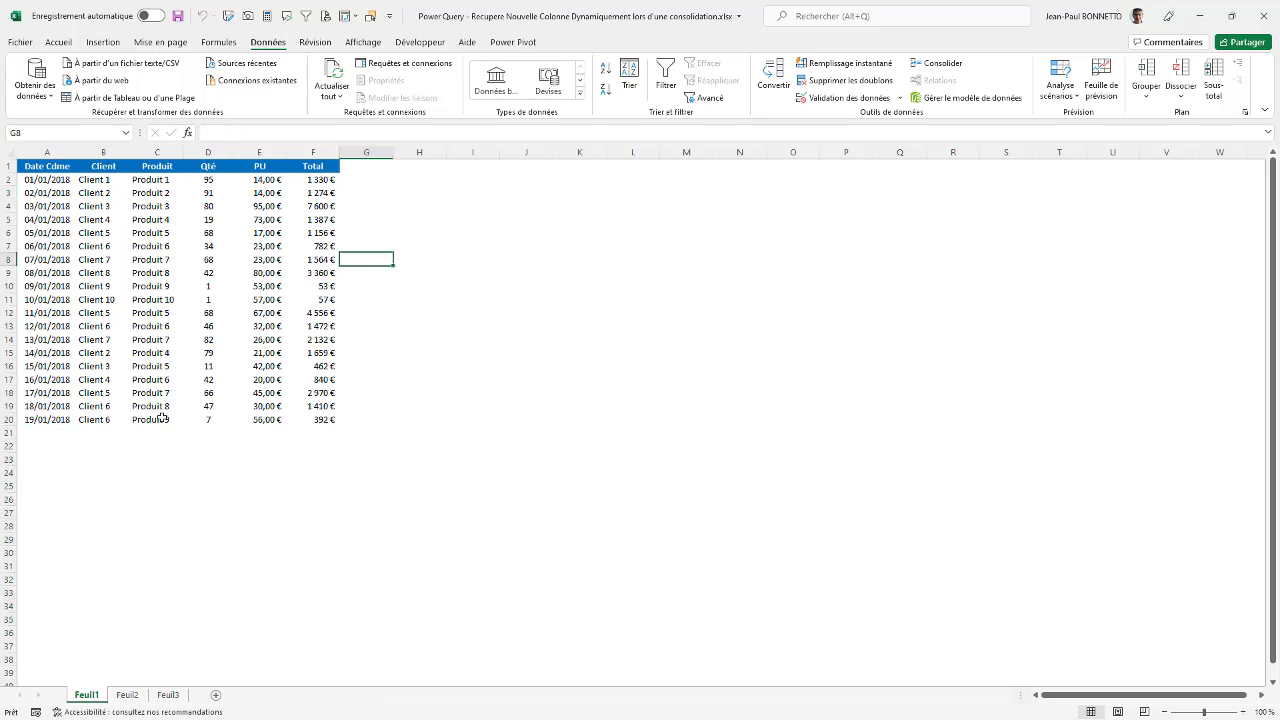
click(127, 694)
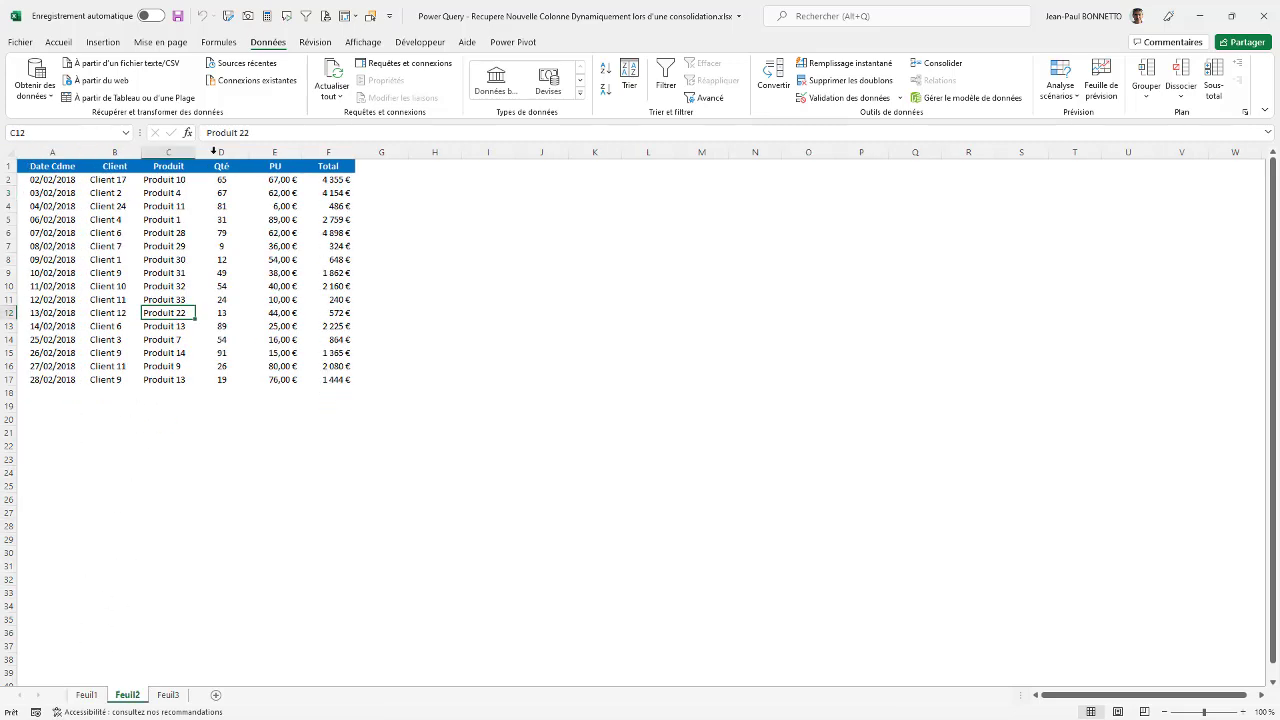
click(373, 166)
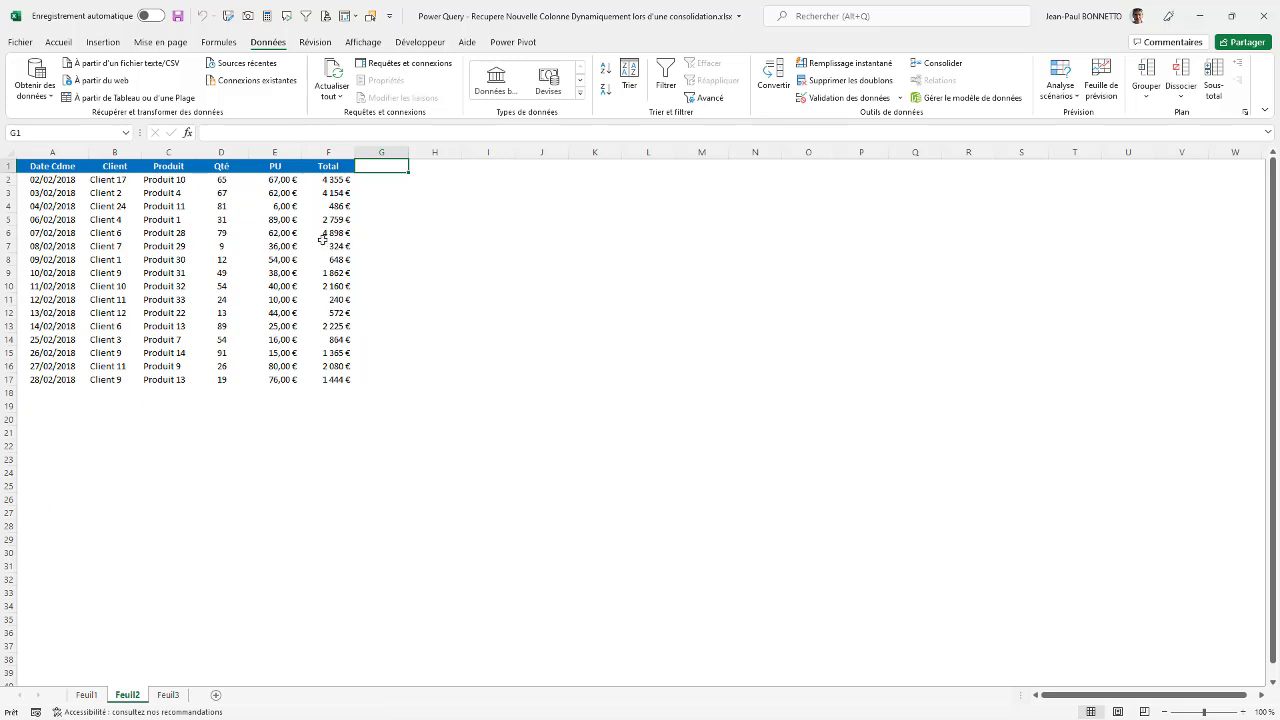
click(380, 231)
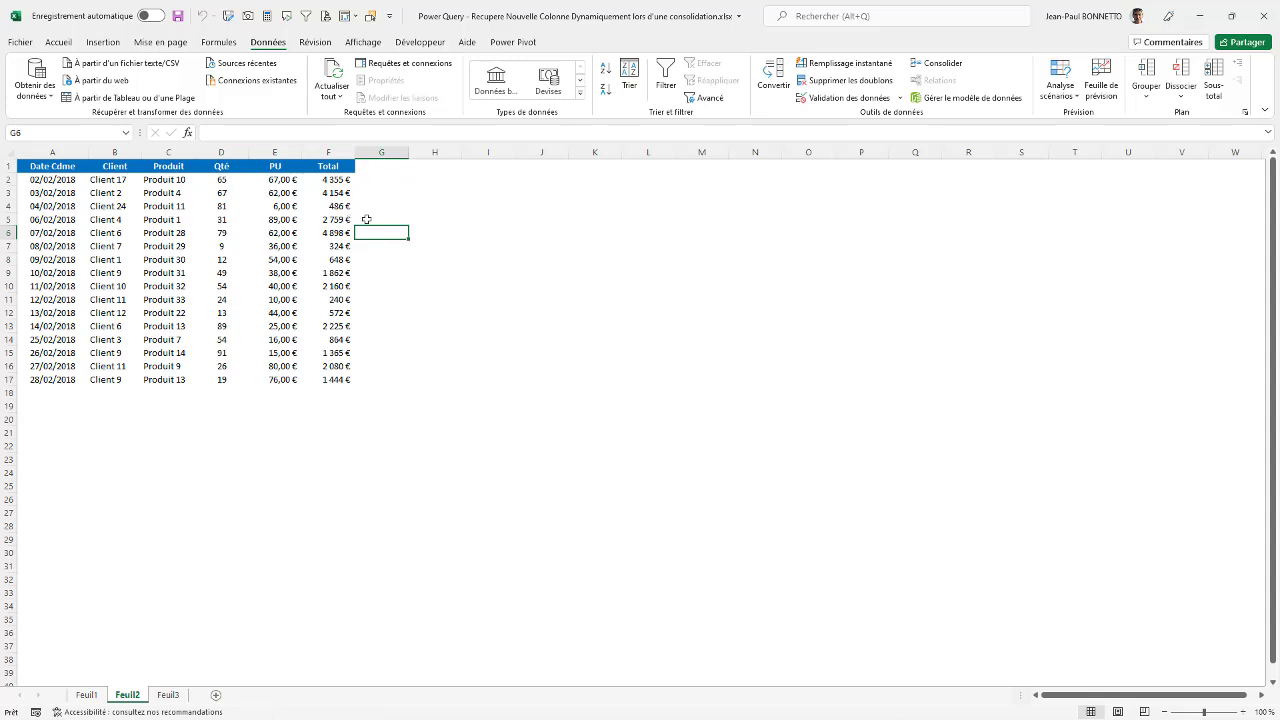
click(430, 188)
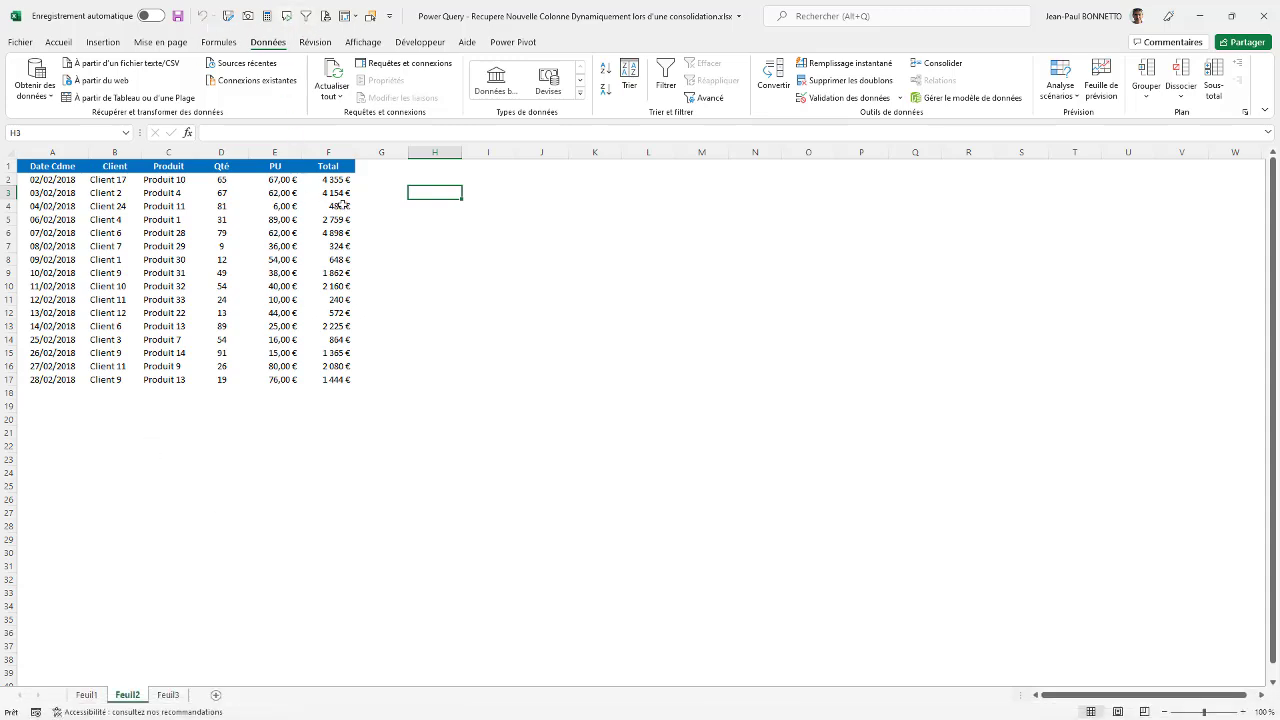
key(ctrl+n)
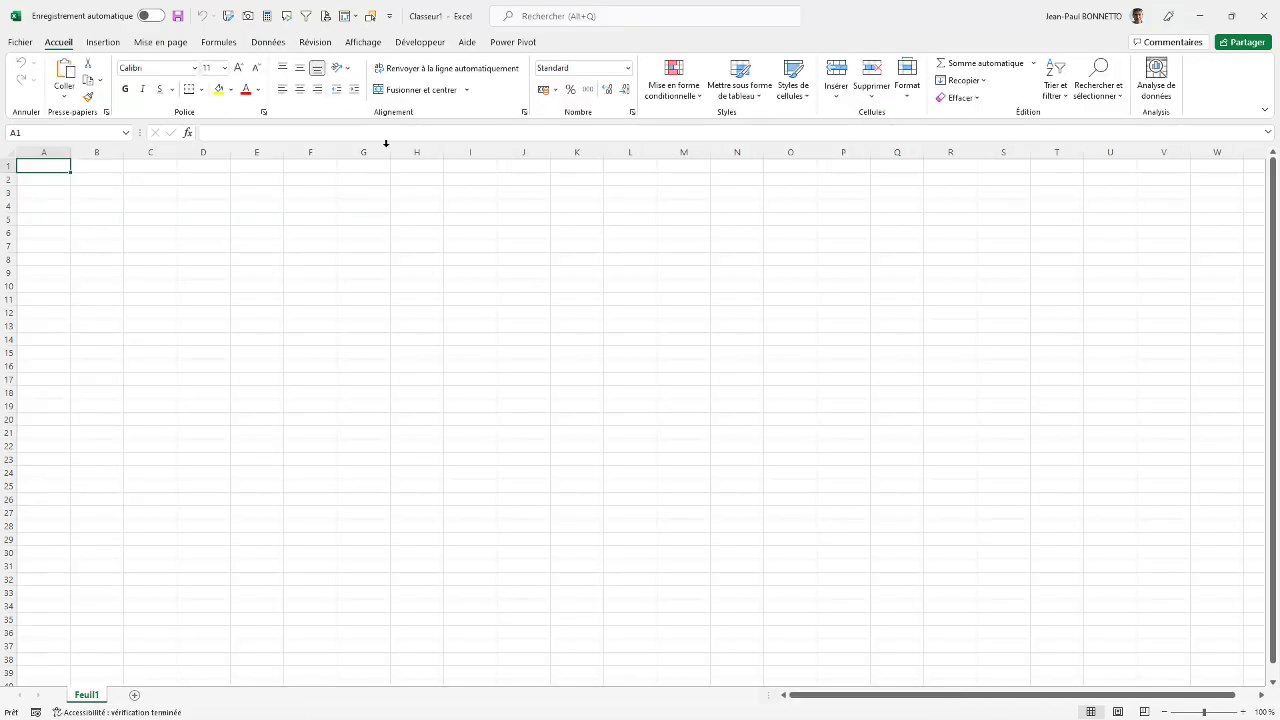
Step: Close the source sales workbook and maximize the blank Classeur1 workbook
double_click(896, 10)
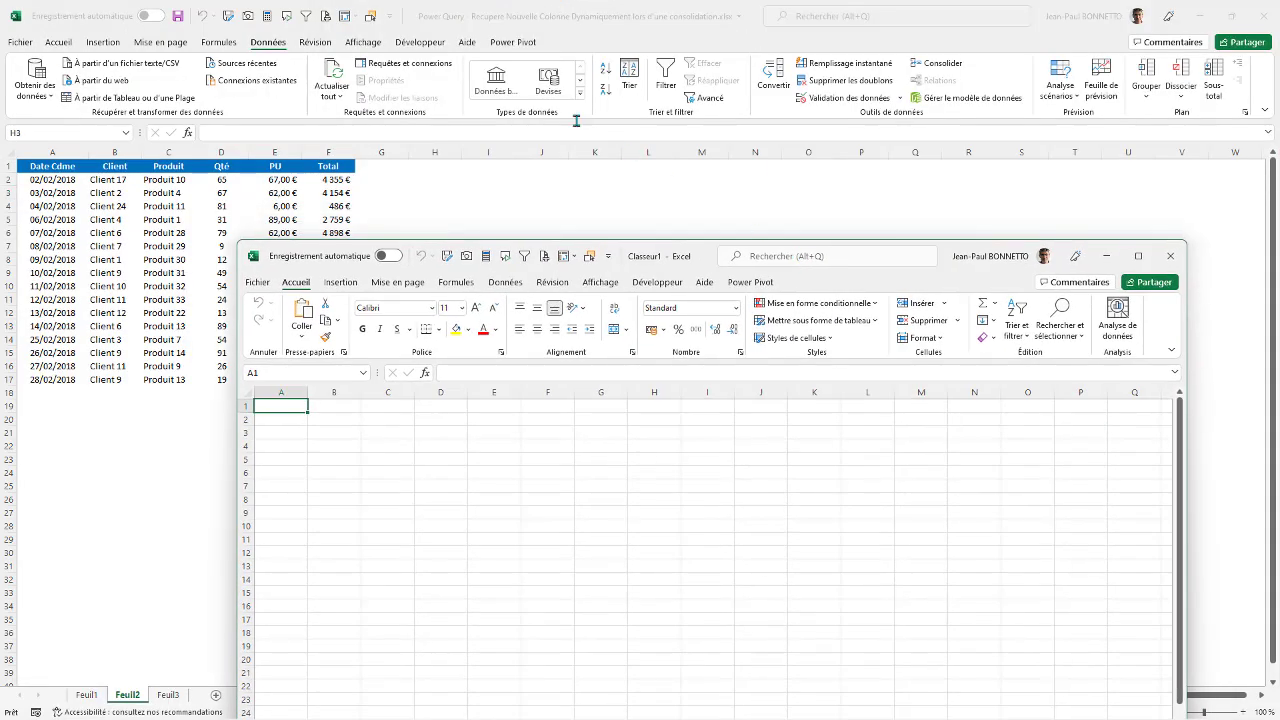
click(460, 22)
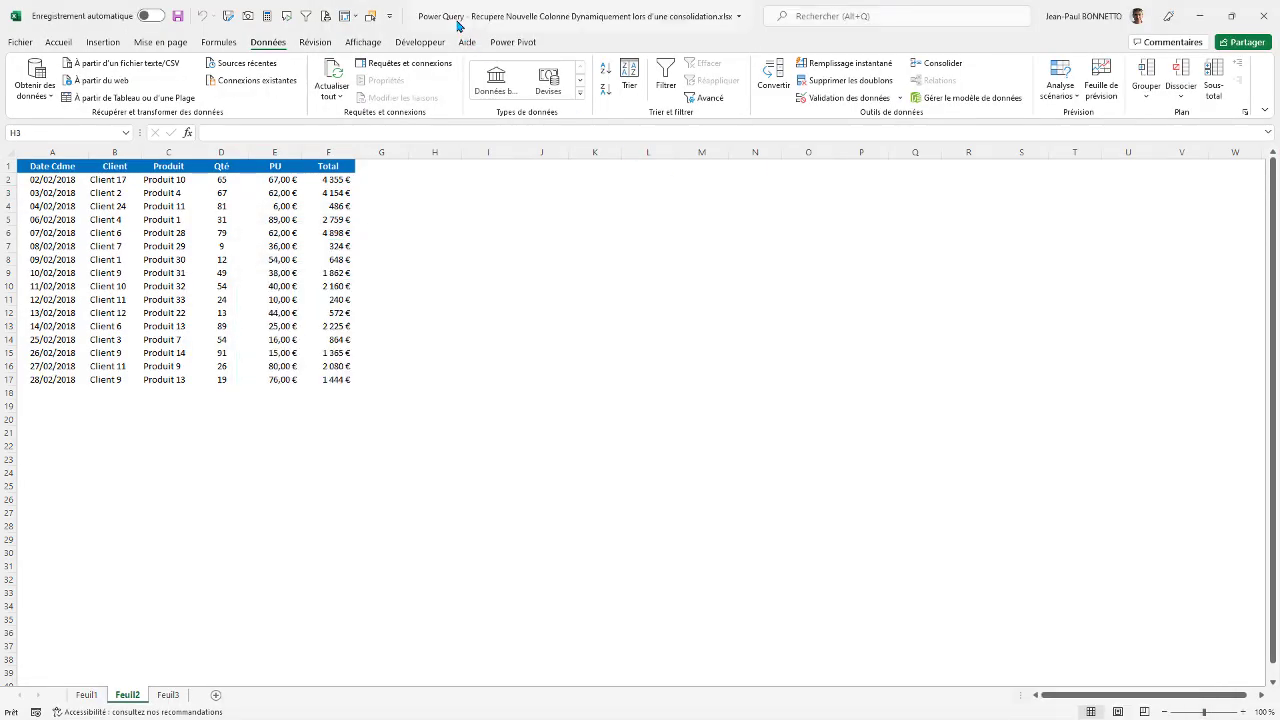
click(1263, 17)
mouse_move(963, 250)
mouse_down()
mouse_move(937, 253)
mouse_move(827, 5)
mouse_up()
click(243, 191)
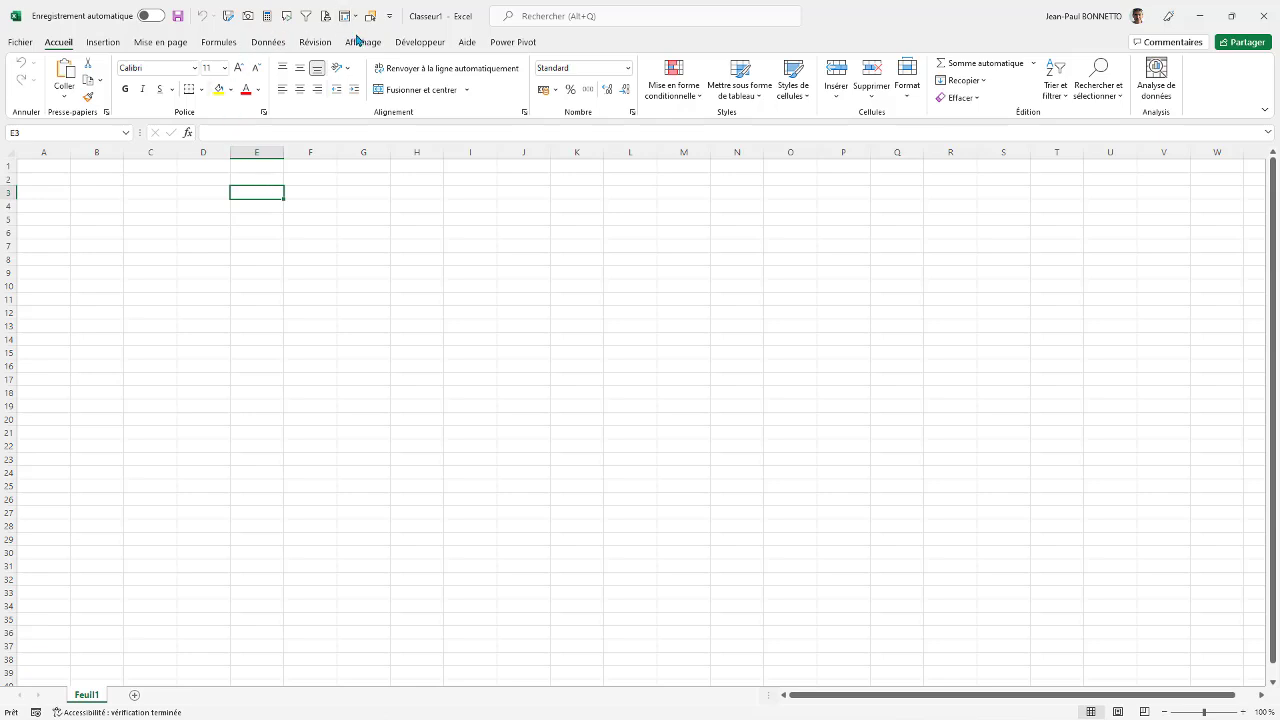
click(268, 42)
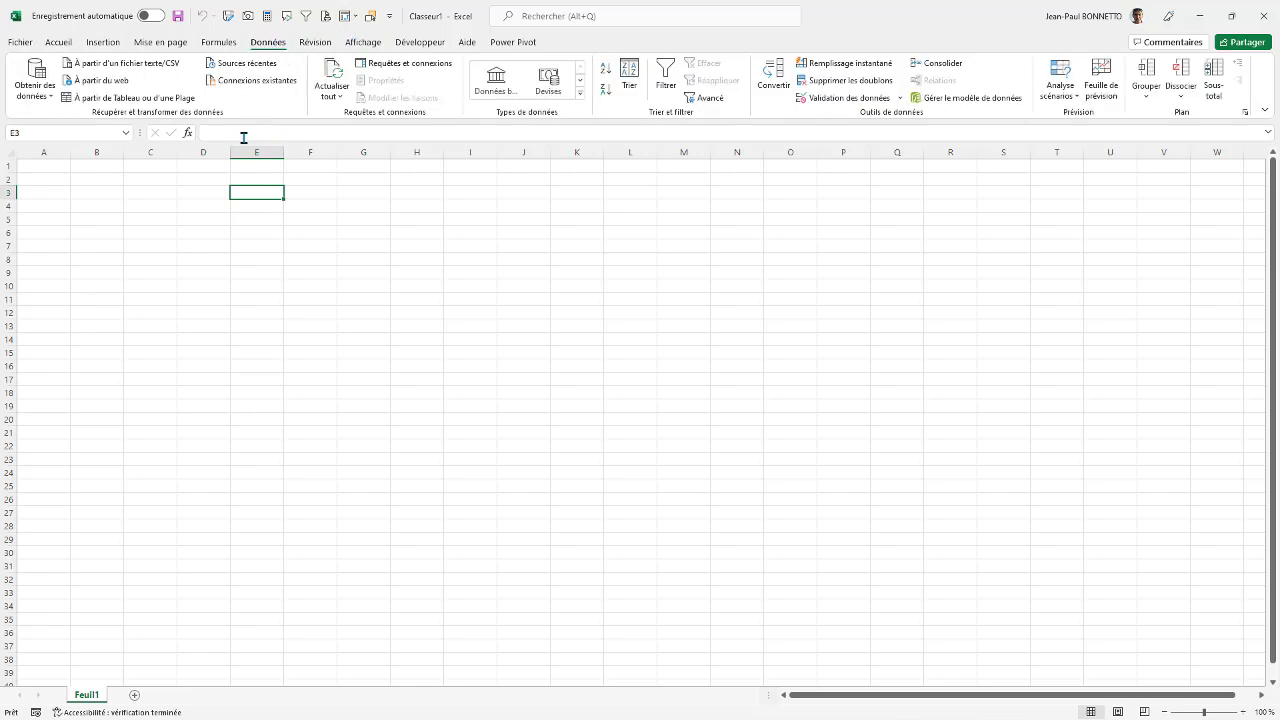
Step: Import the Recupere Nouvelle Colonne Dynamiquement Excel workbook from the Bureau (Desktop) folder
click(48, 95)
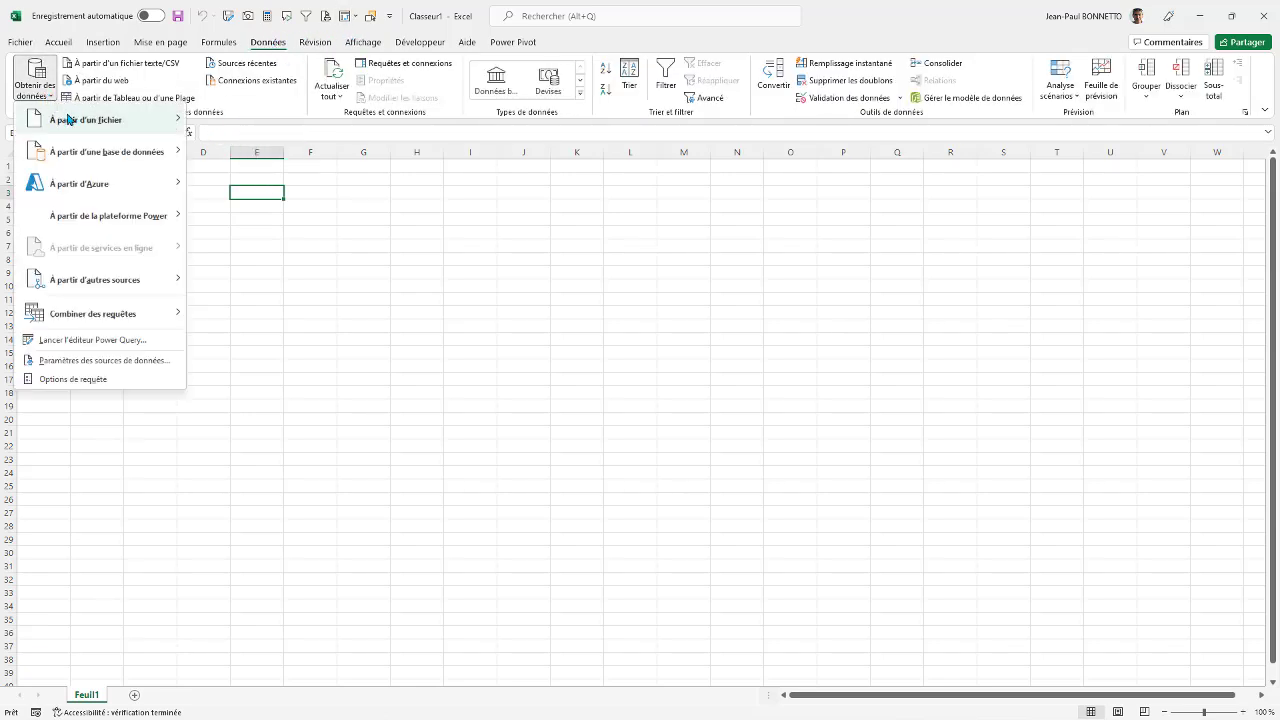
mouse_move(74, 122)
click(285, 129)
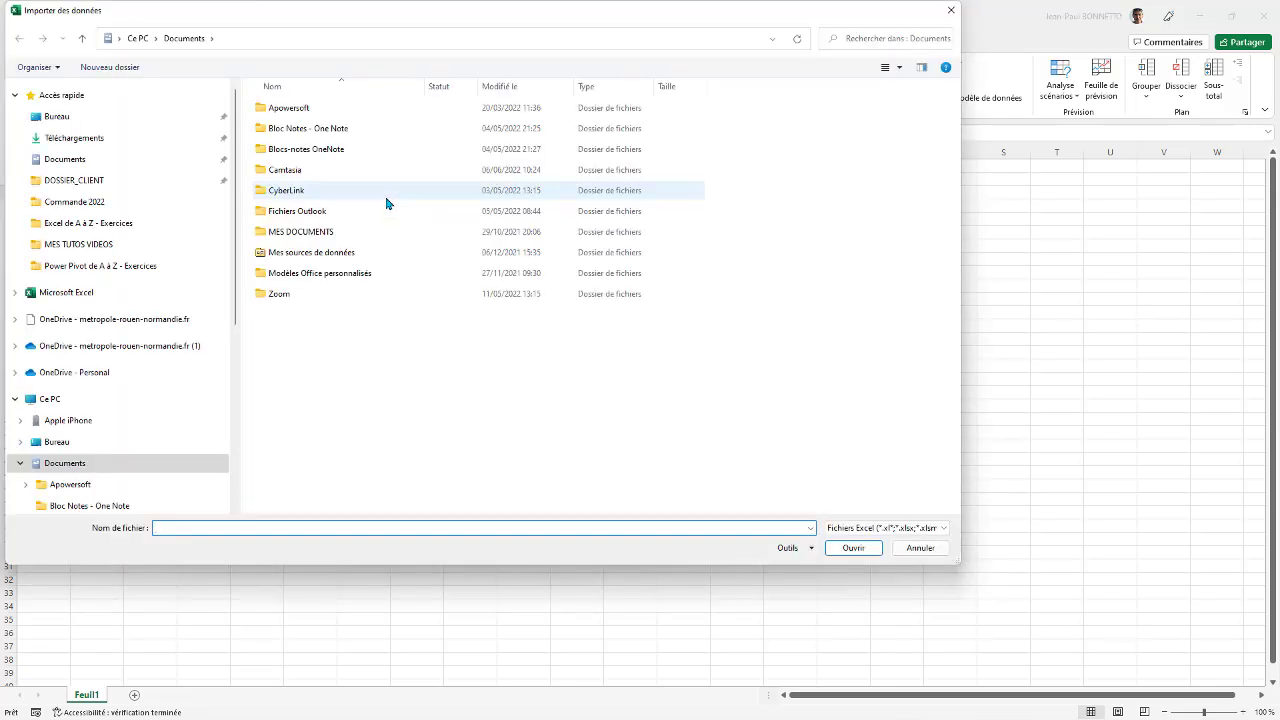
click(56, 442)
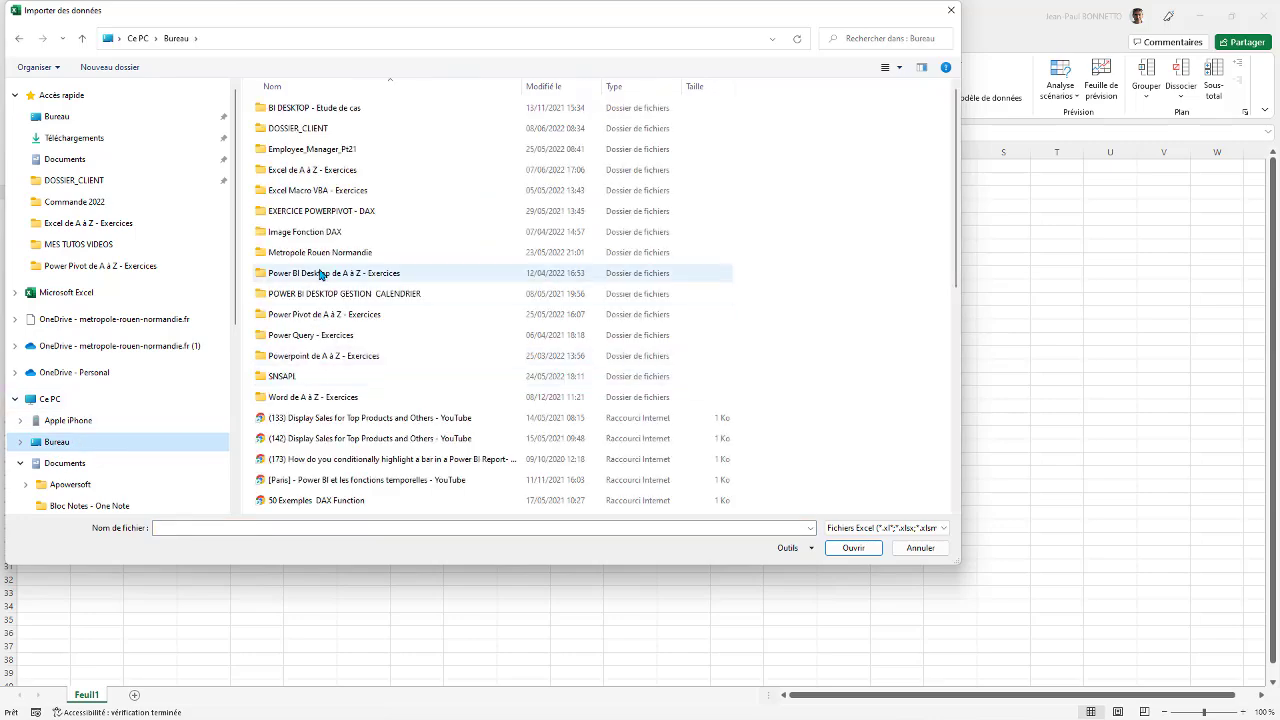
scroll(376, 318, down, 5)
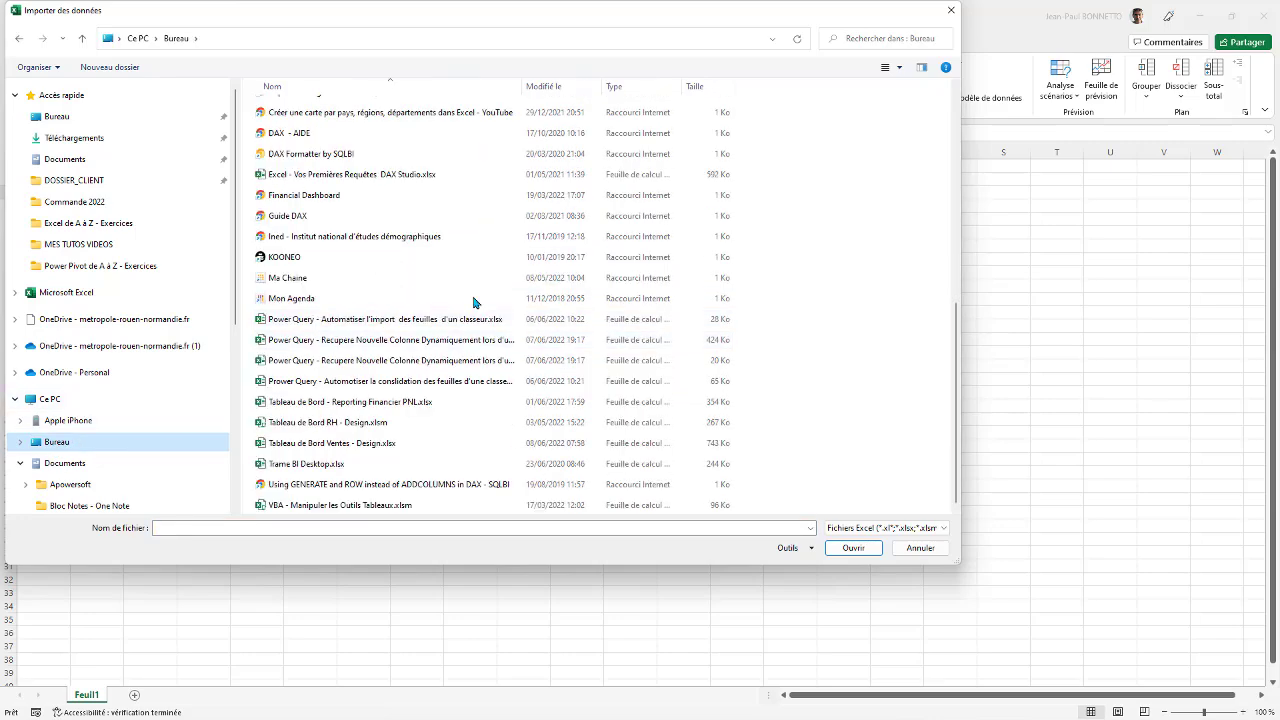
drag(520, 86, 660, 86)
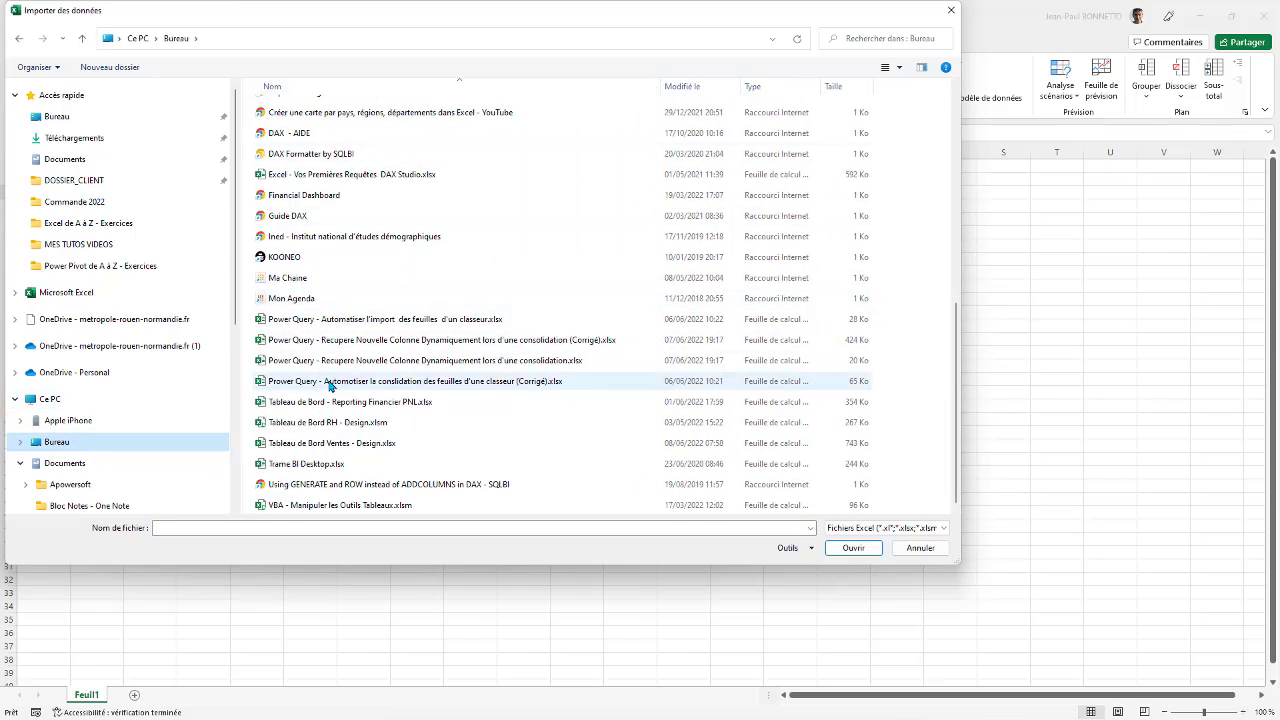
click(335, 366)
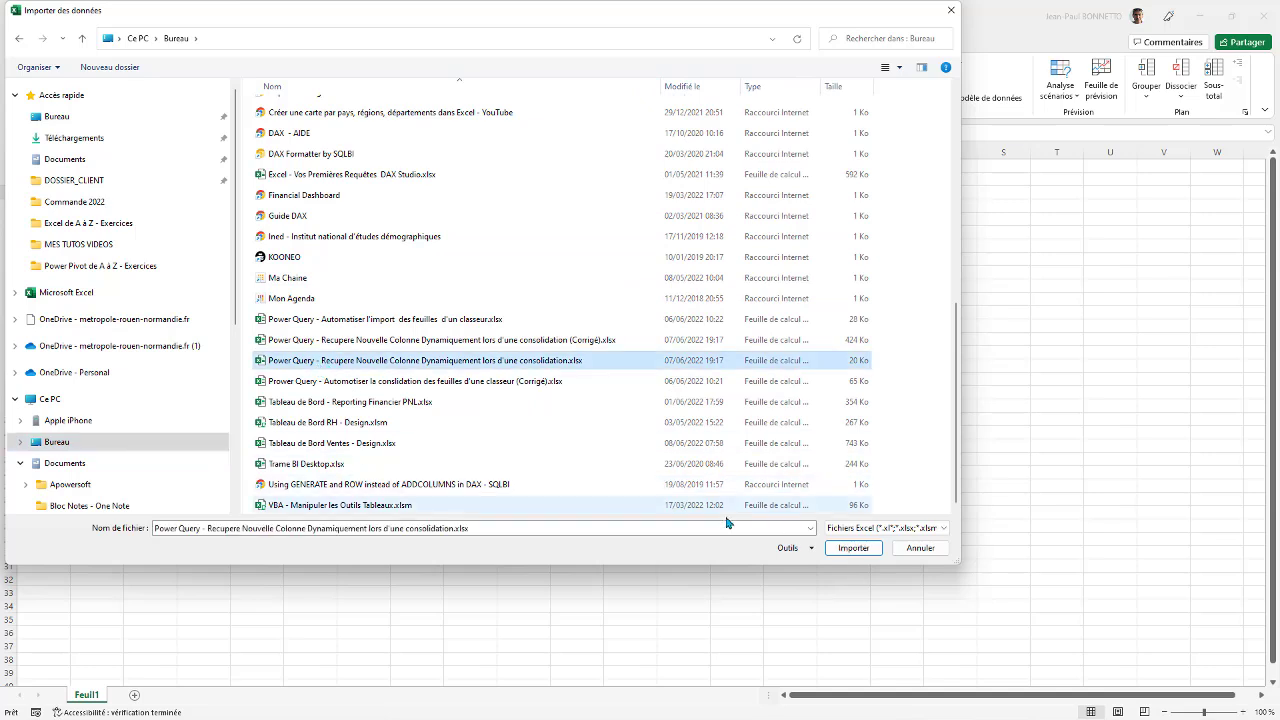
click(862, 553)
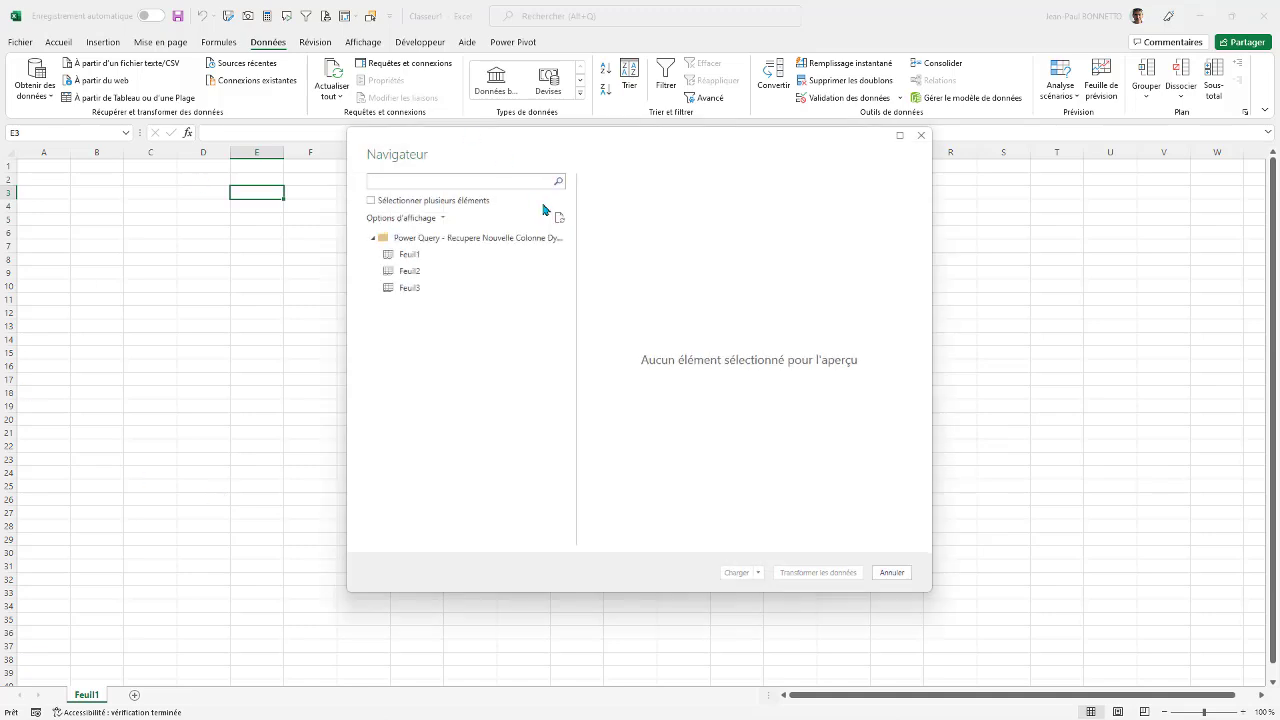
Step: Preview Feuil1–Feuil3 in Navigator, then send the whole workbook node to the Power Query Editor
mouse_move(590, 138)
mouse_down()
mouse_move(287, 138)
mouse_move(275, 127)
mouse_up()
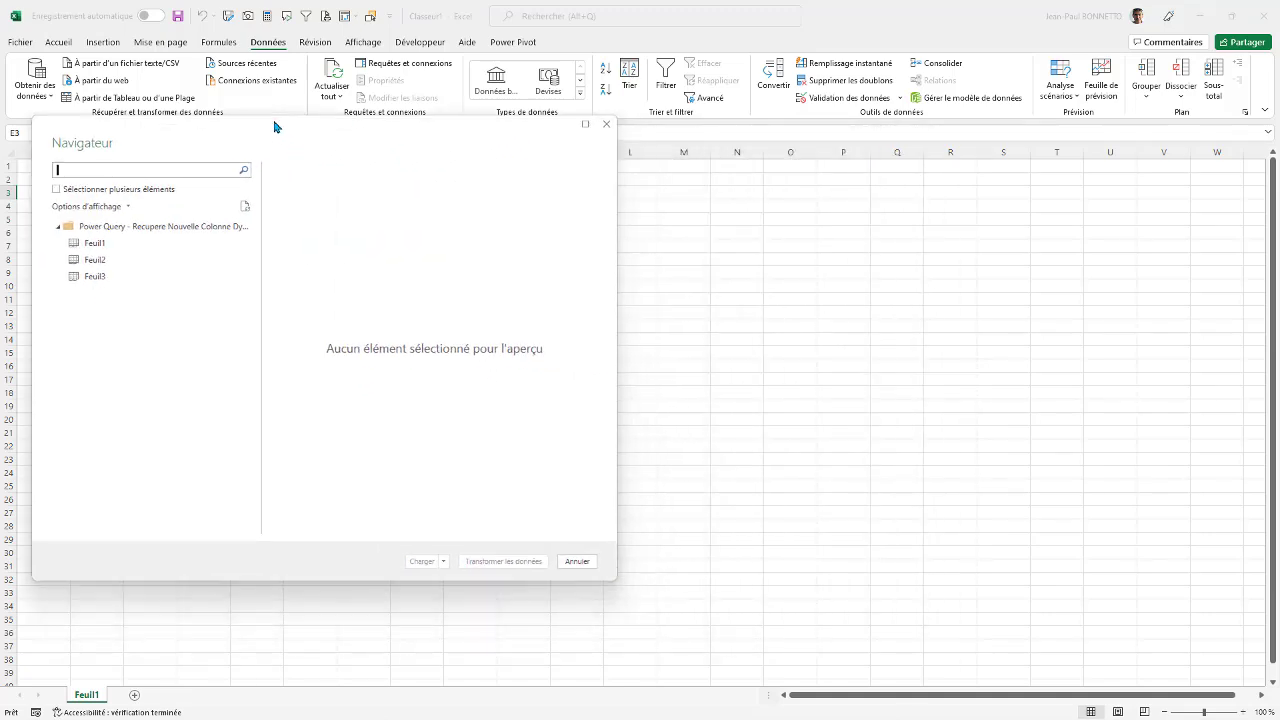
click(100, 246)
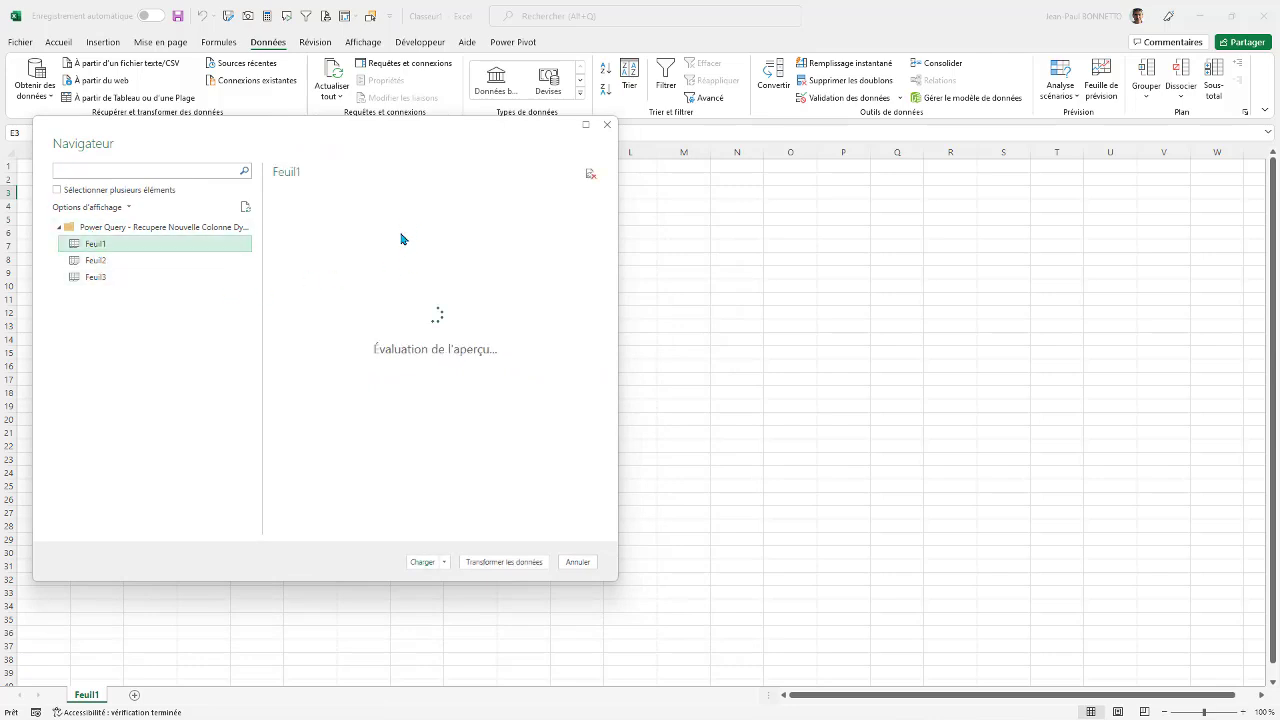
click(106, 261)
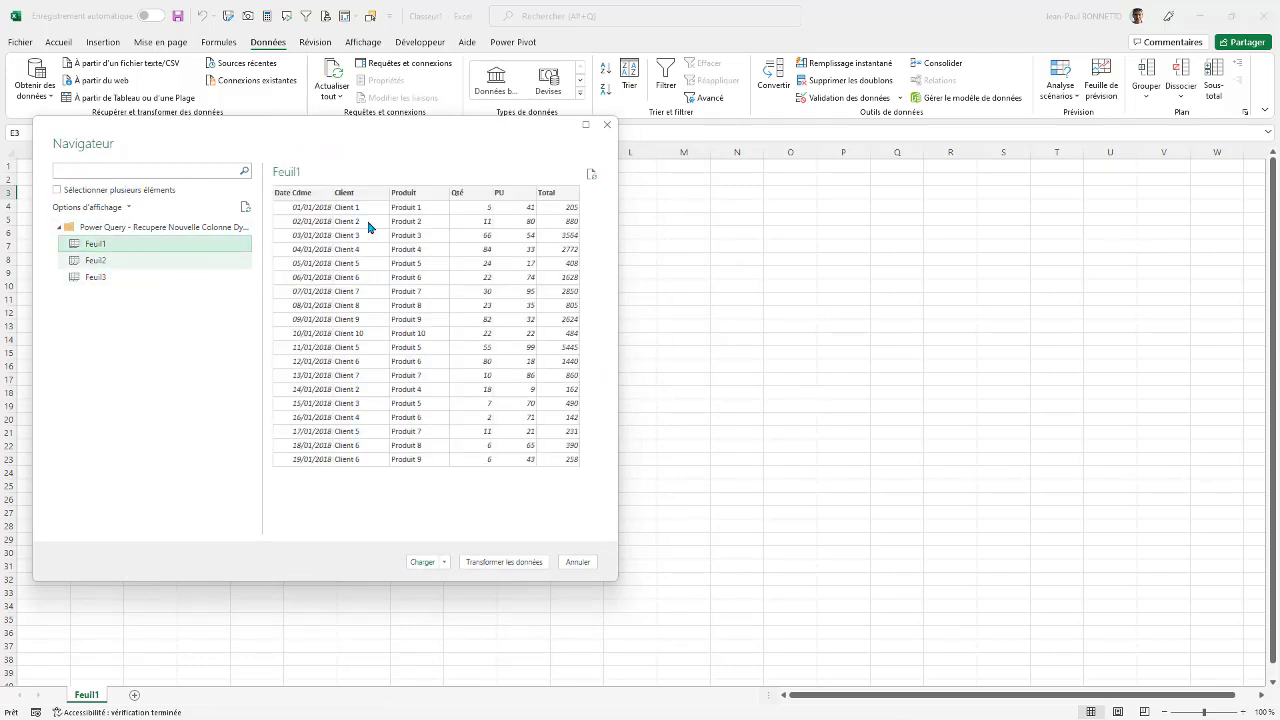
click(104, 279)
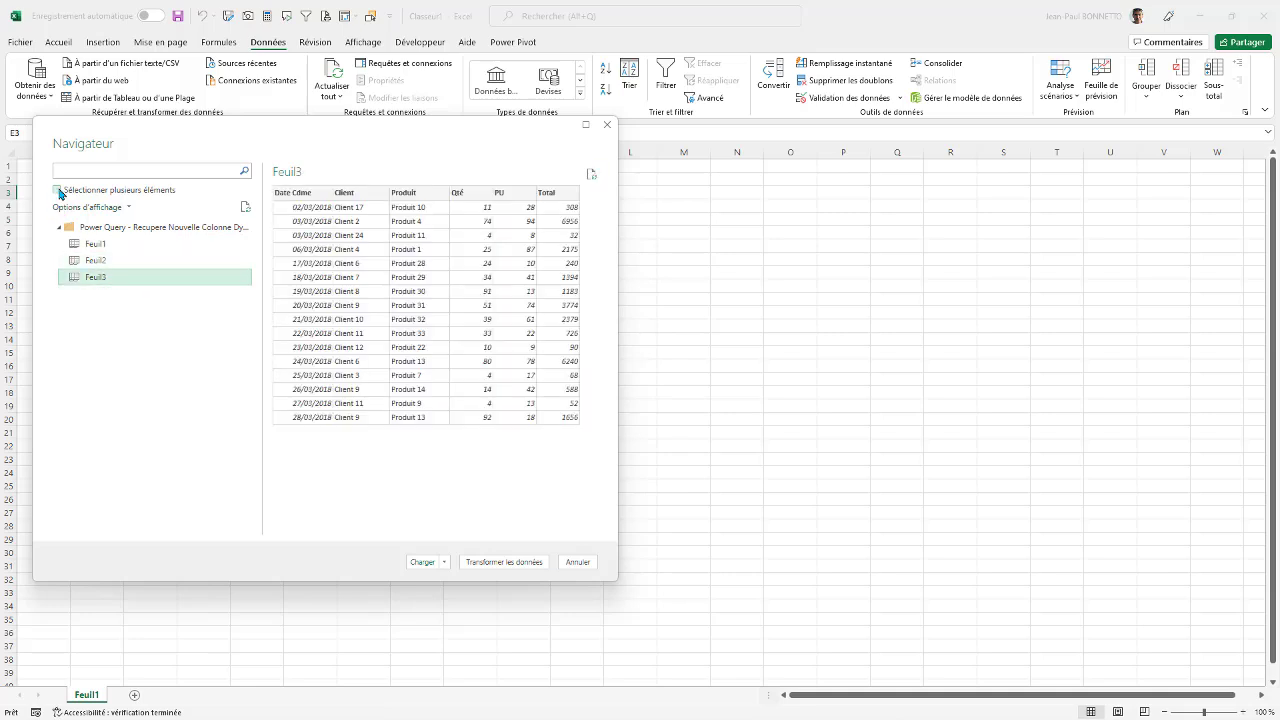
click(57, 190)
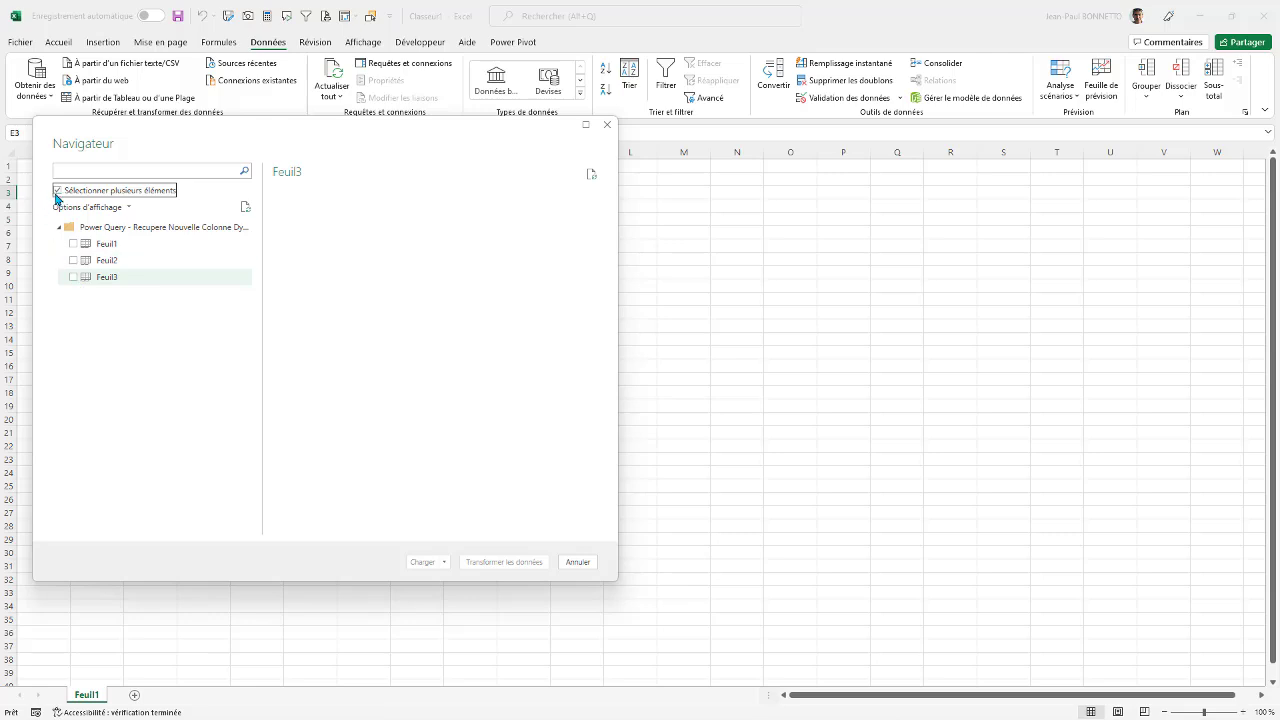
click(57, 190)
click(155, 228)
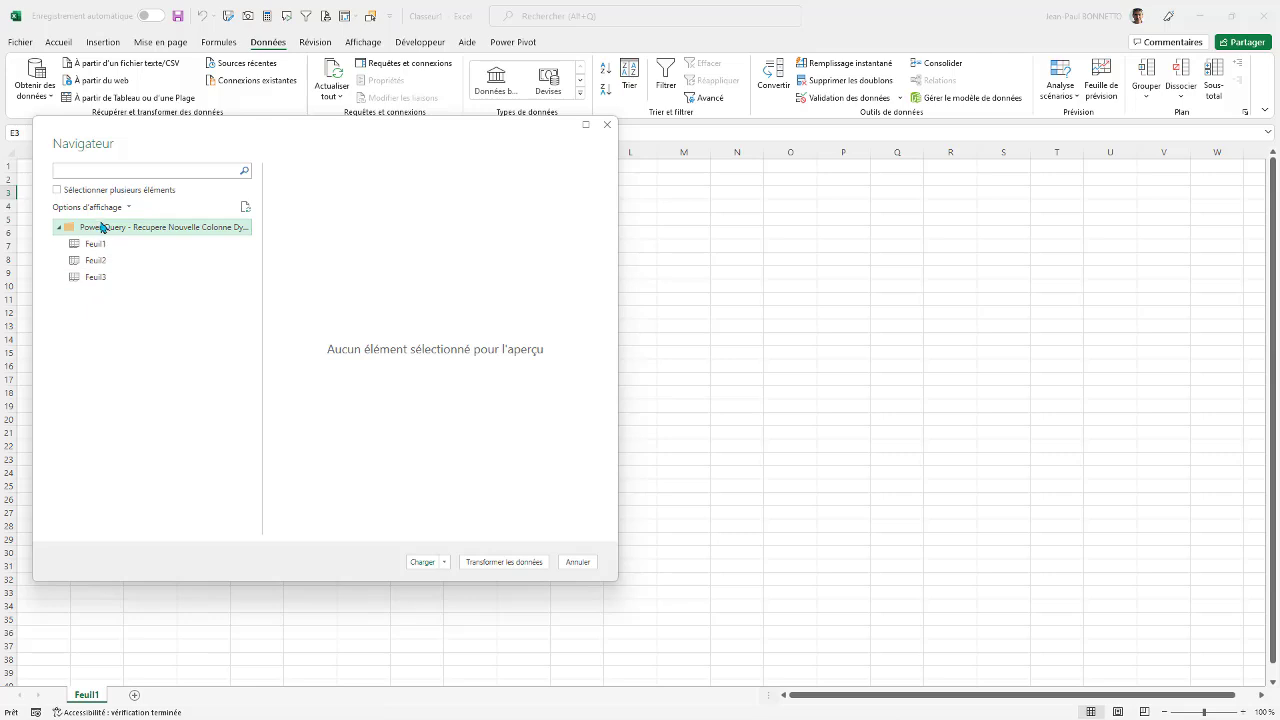
click(503, 565)
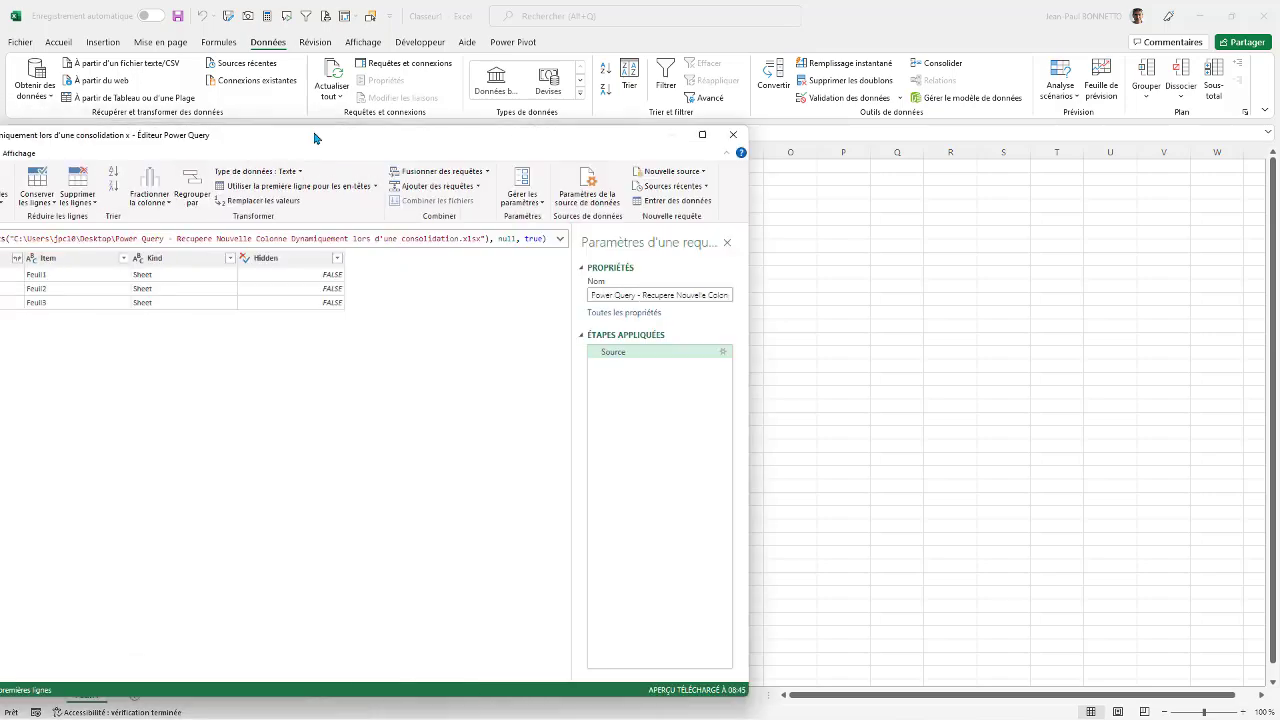
Step: Replace the query's name in the Nom field with ConsolidationVente
mouse_move(314, 134)
mouse_down()
mouse_move(546, 46)
mouse_move(537, 15)
mouse_up()
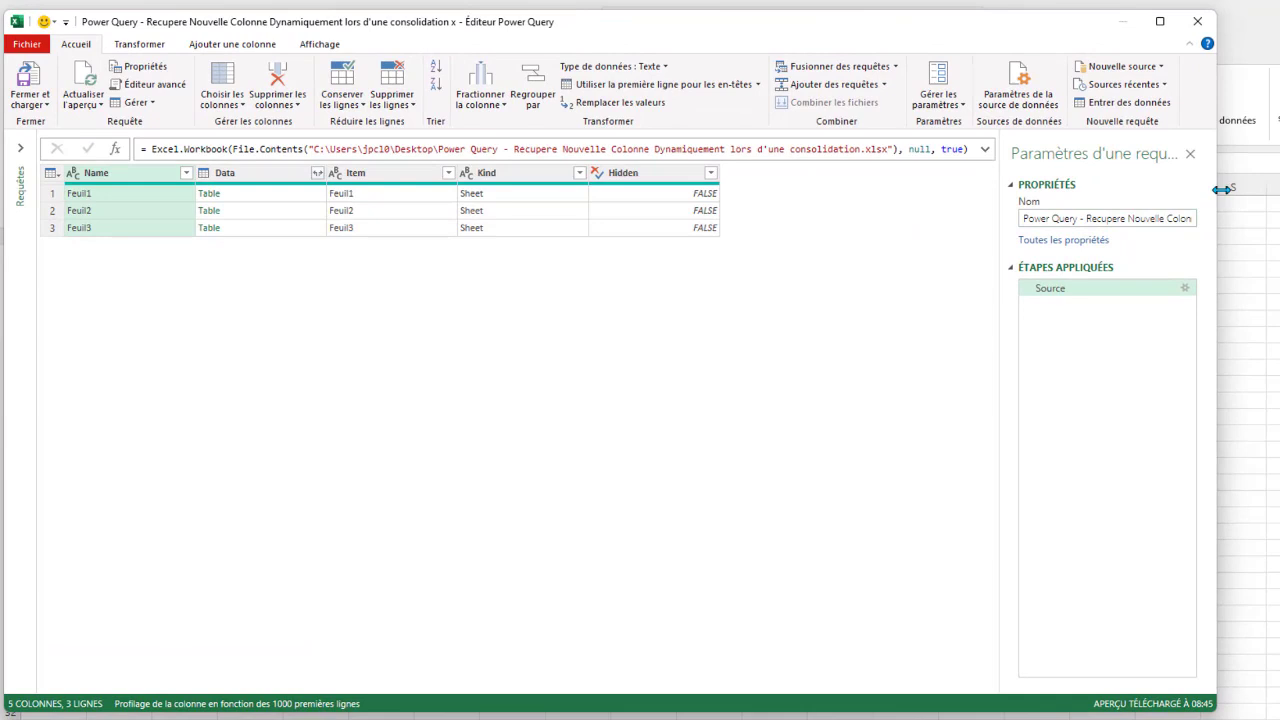
drag(1222, 189, 1202, 189)
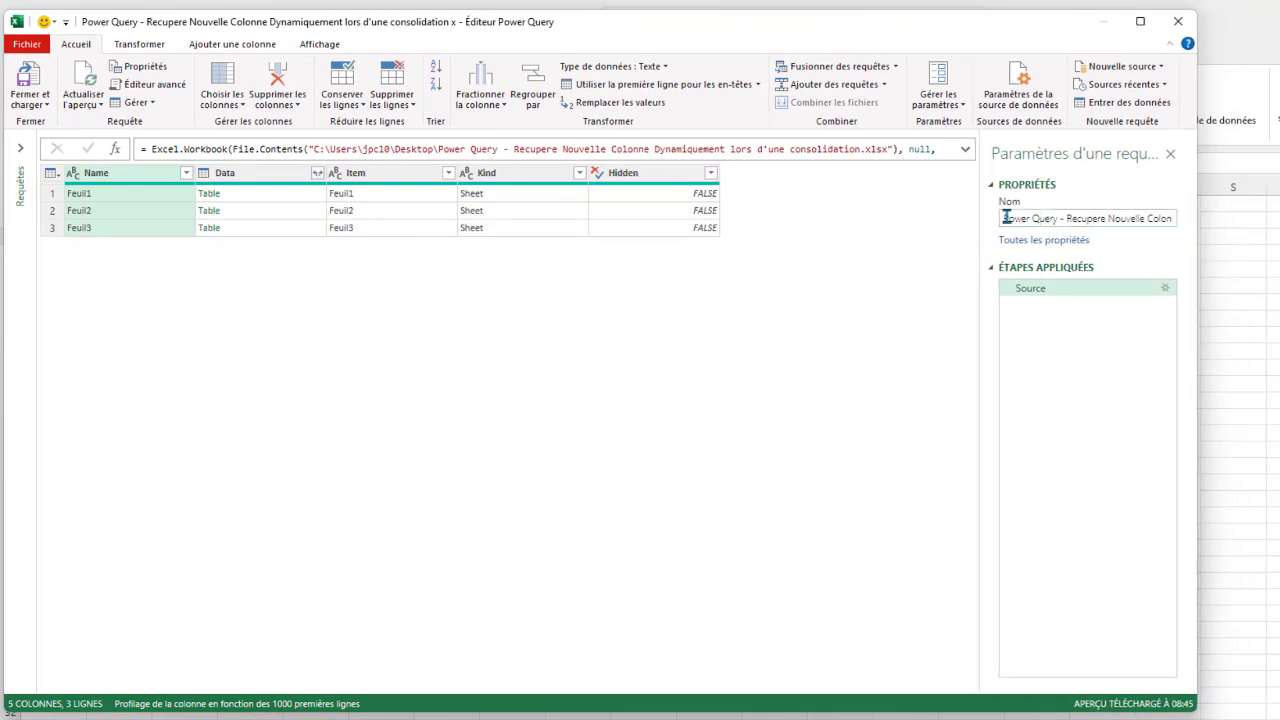
drag(1006, 216, 1263, 220)
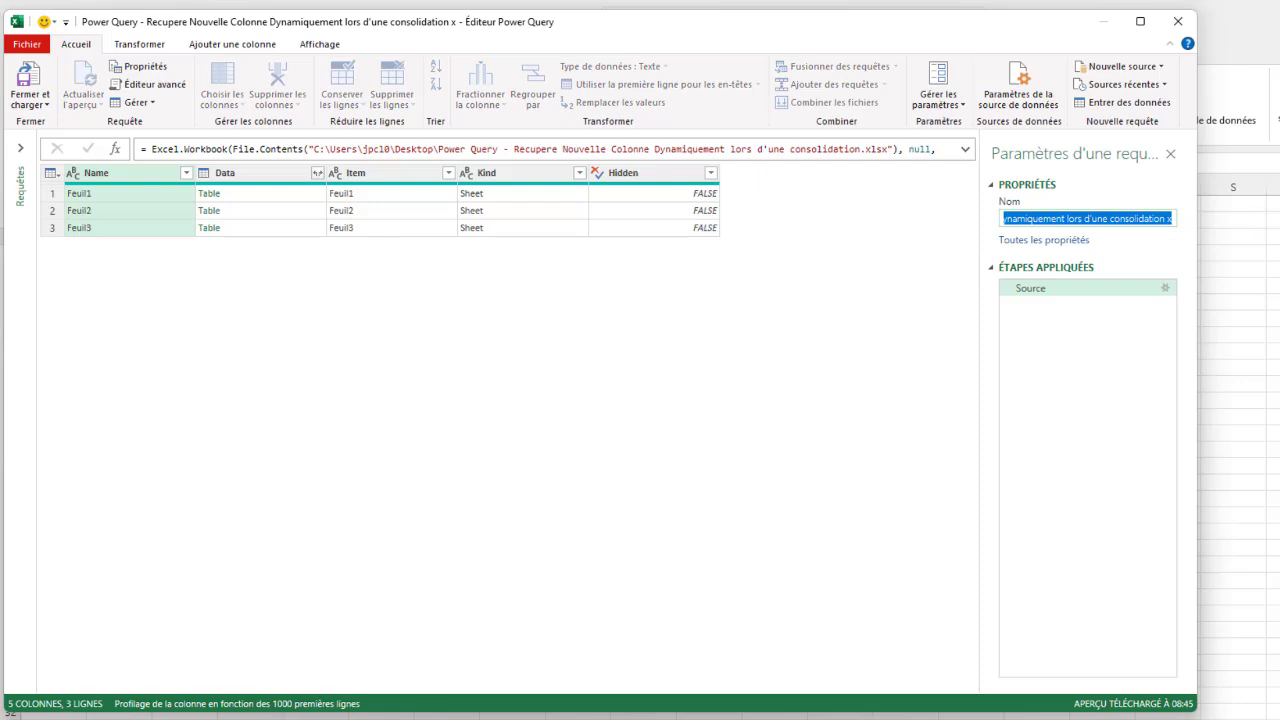
text(Cons)
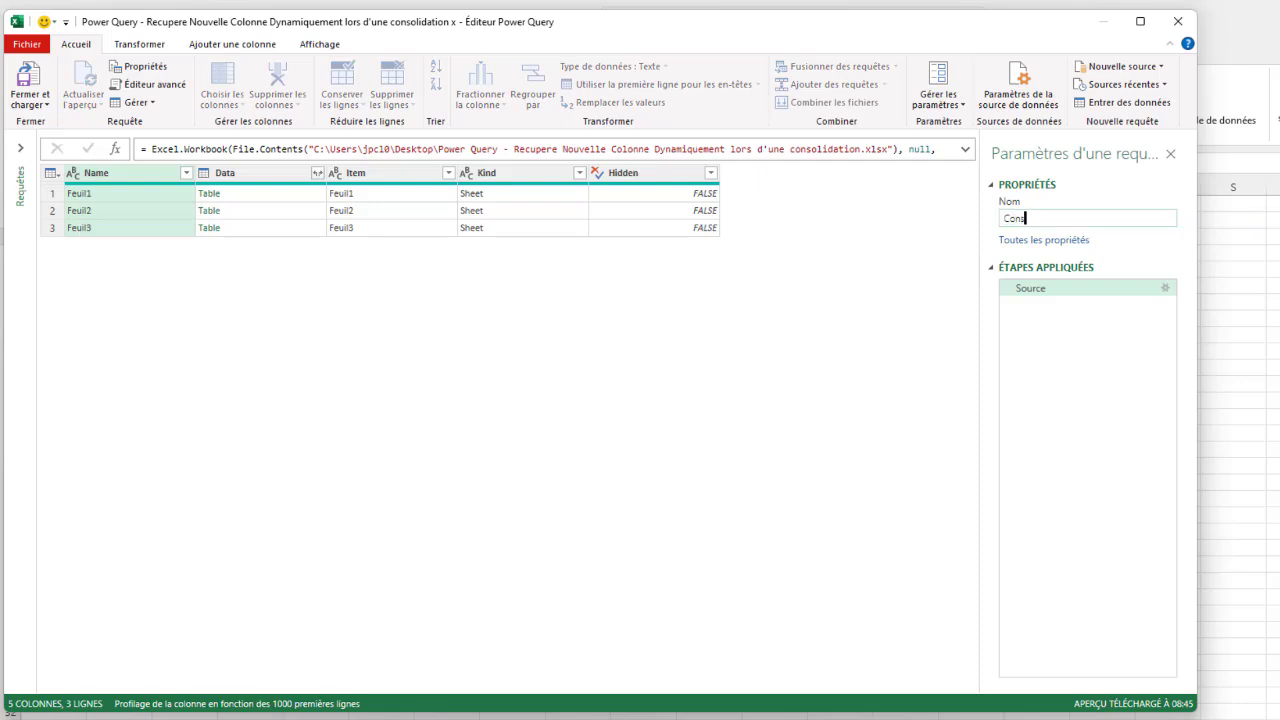
text(olidation)
text(nvente)
key(BackSpace)
key(BackSpace)
text(nte)
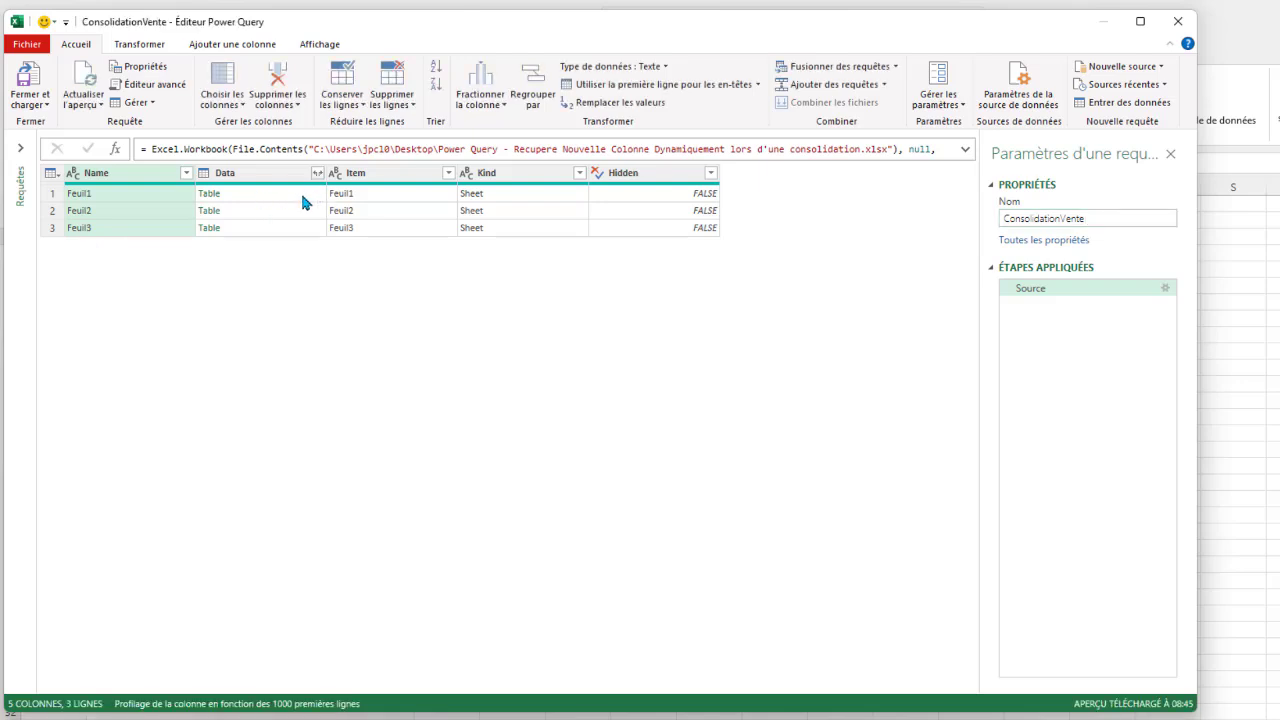
Step: Remove every column except Data from the sheet list
click(300, 192)
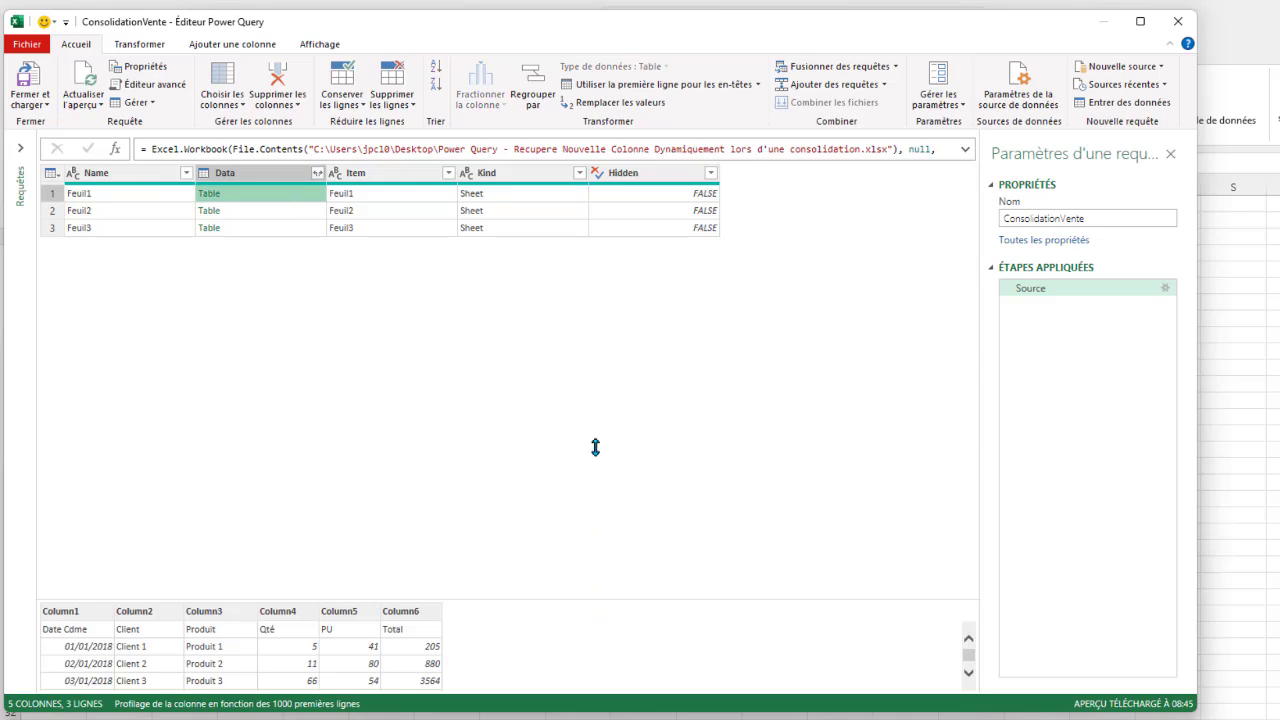
drag(594, 598, 586, 405)
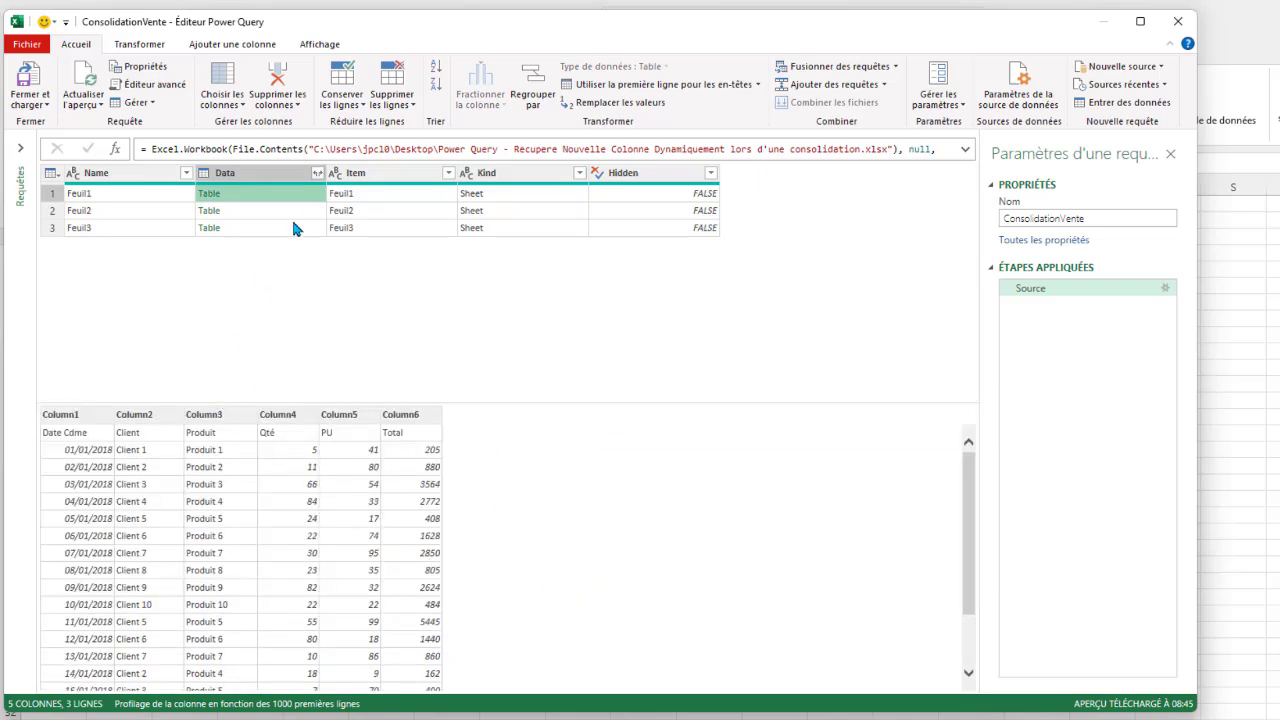
click(302, 206)
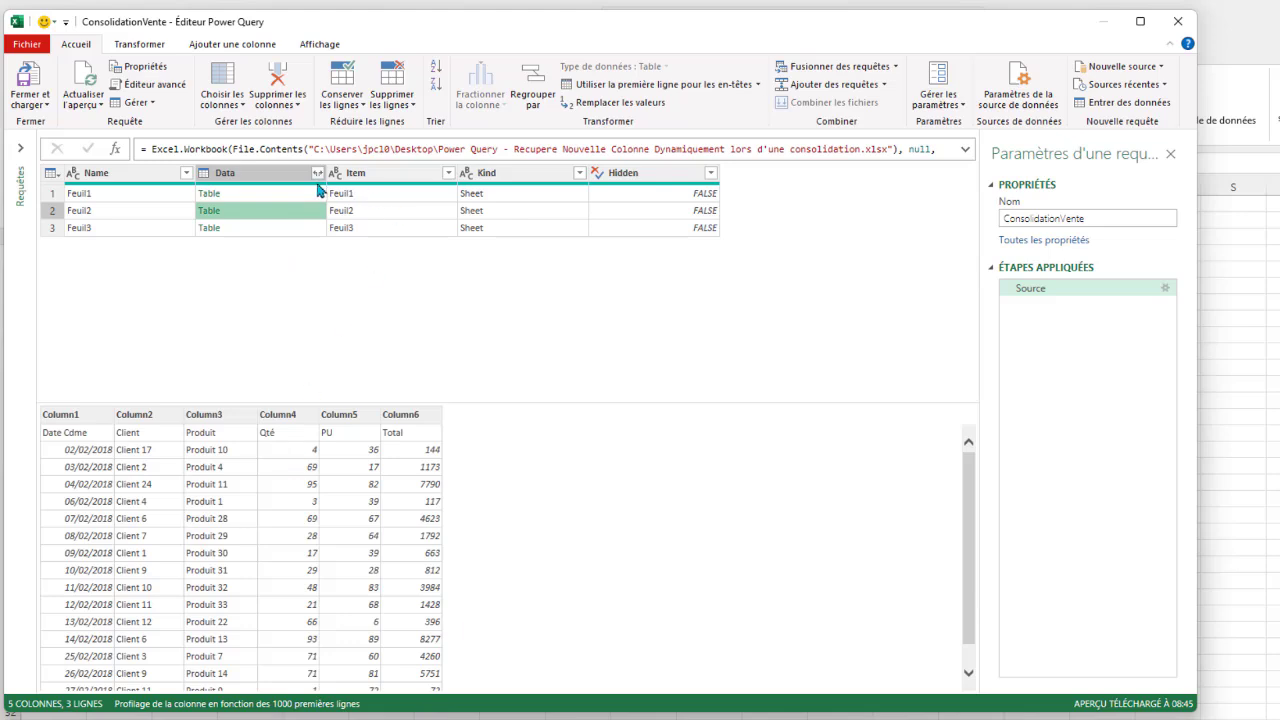
click(246, 176)
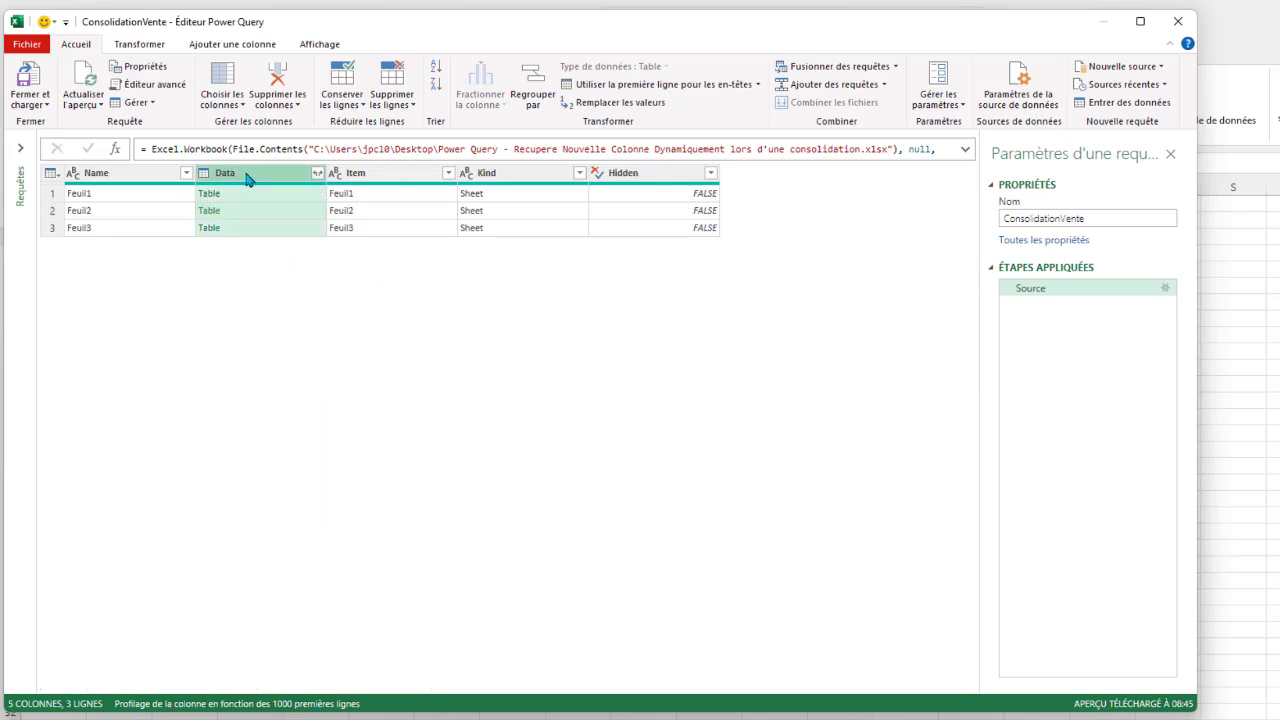
right_click(253, 178)
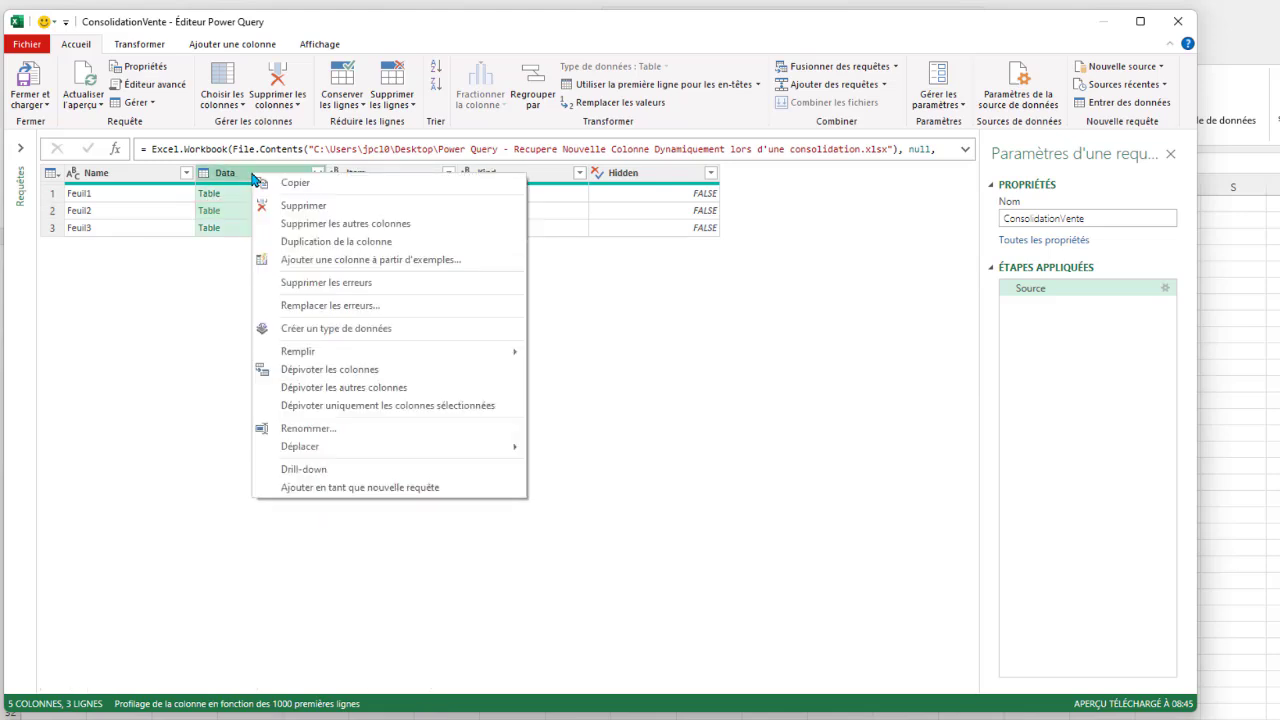
click(338, 226)
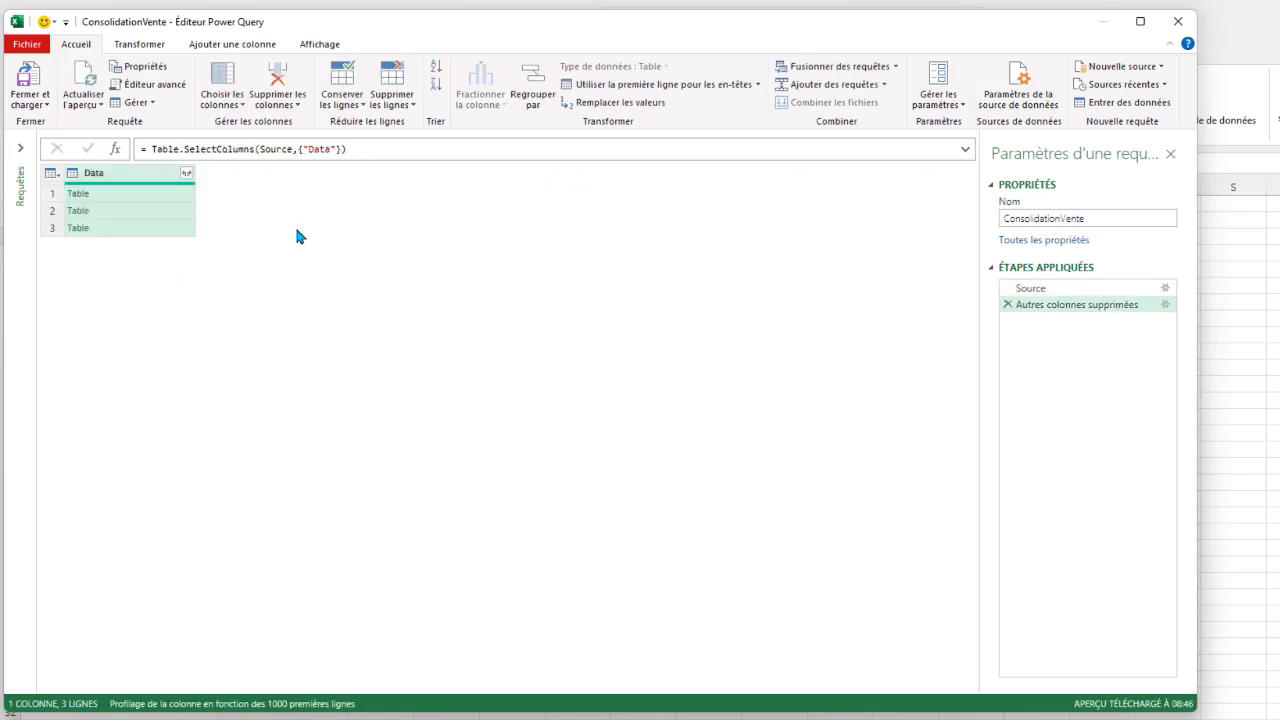
Step: Rename the new column-removal step to SupprimeColonneInutile
right_click(1080, 305)
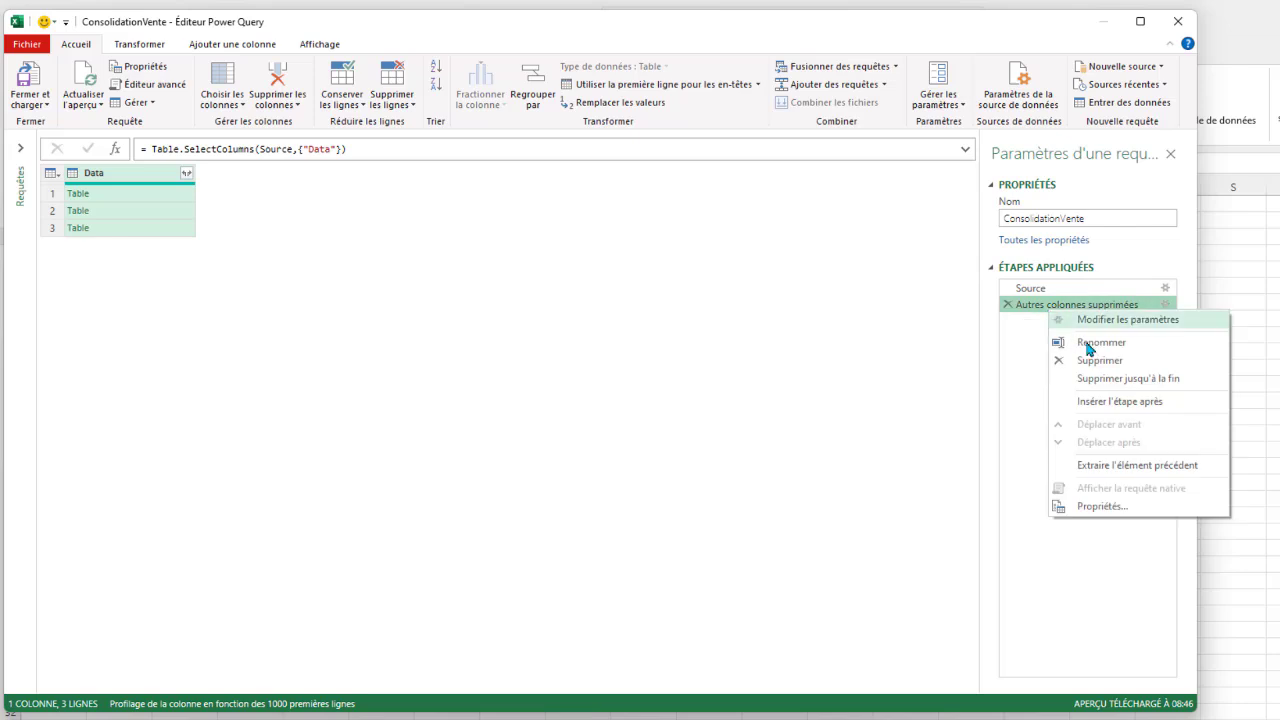
click(1095, 343)
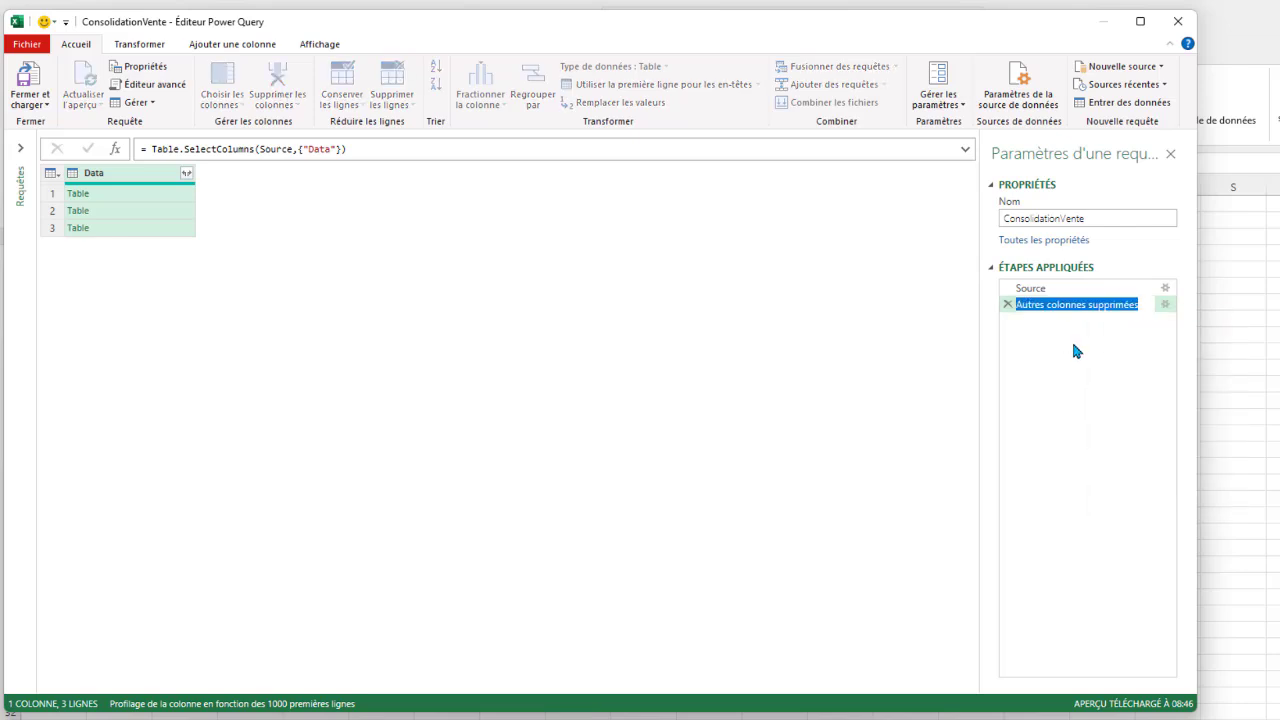
text(SupprimeColonneIn)
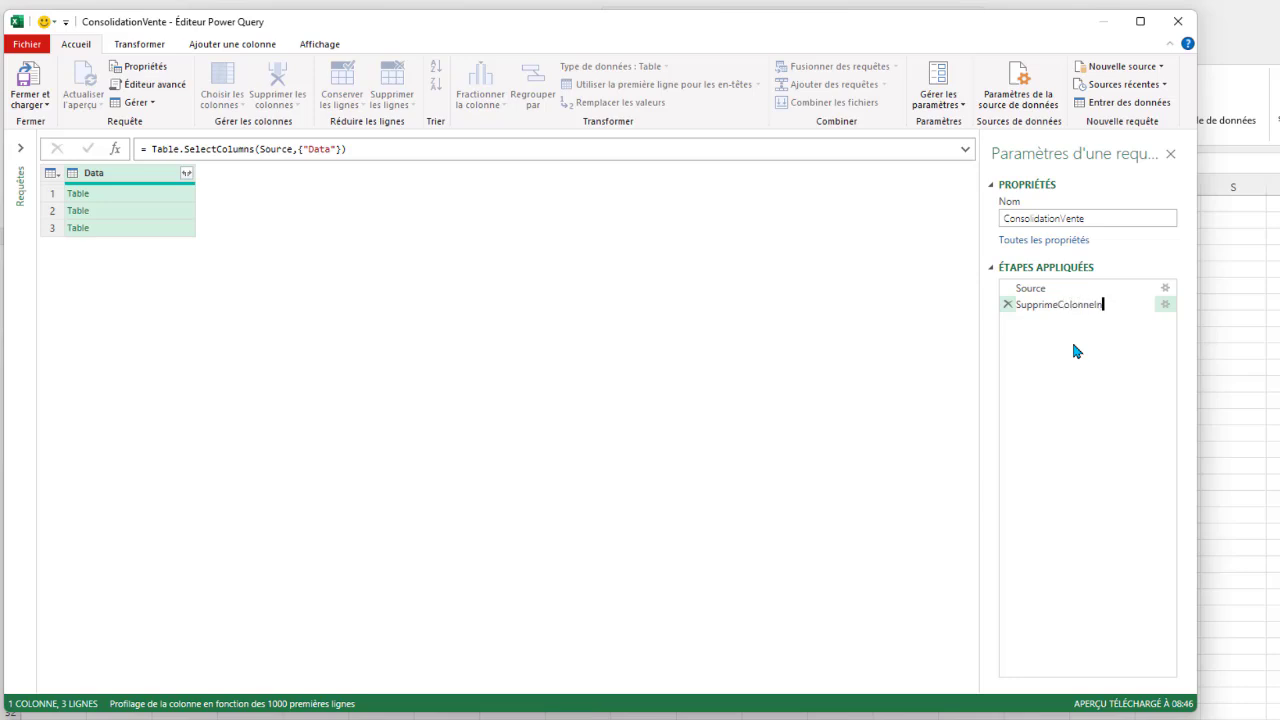
text(tile)
click(196, 249)
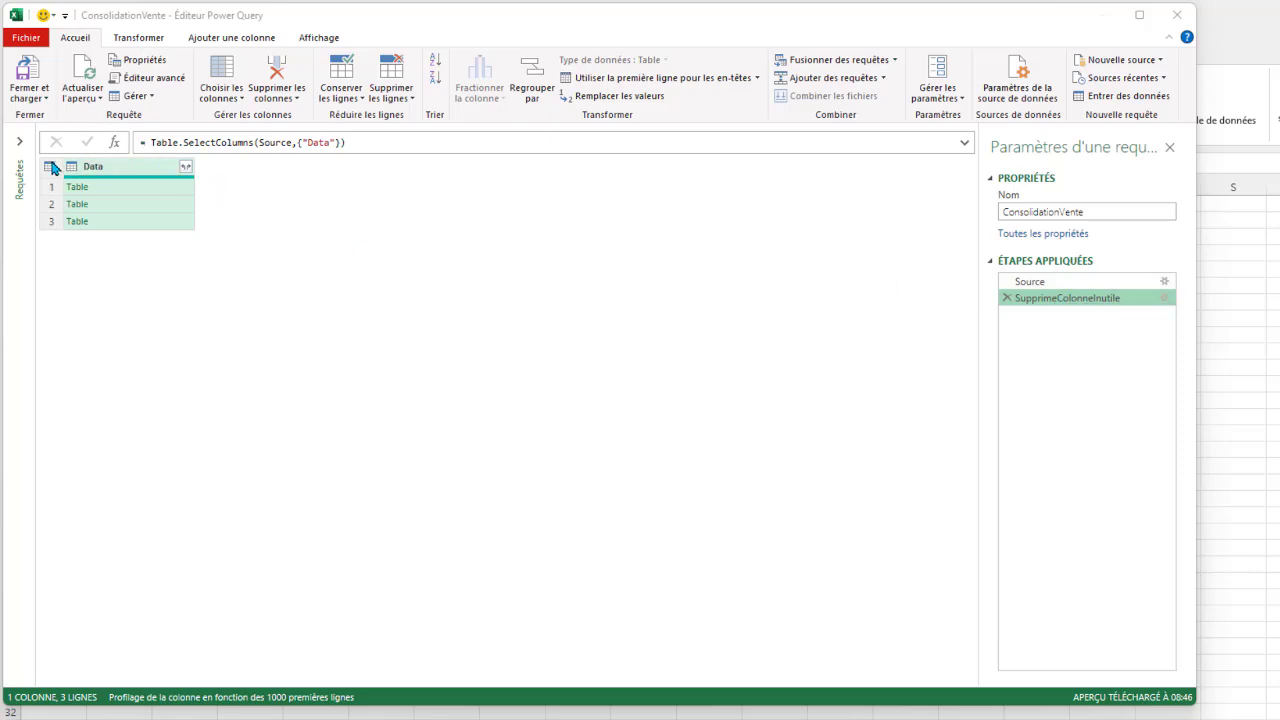
click(170, 204)
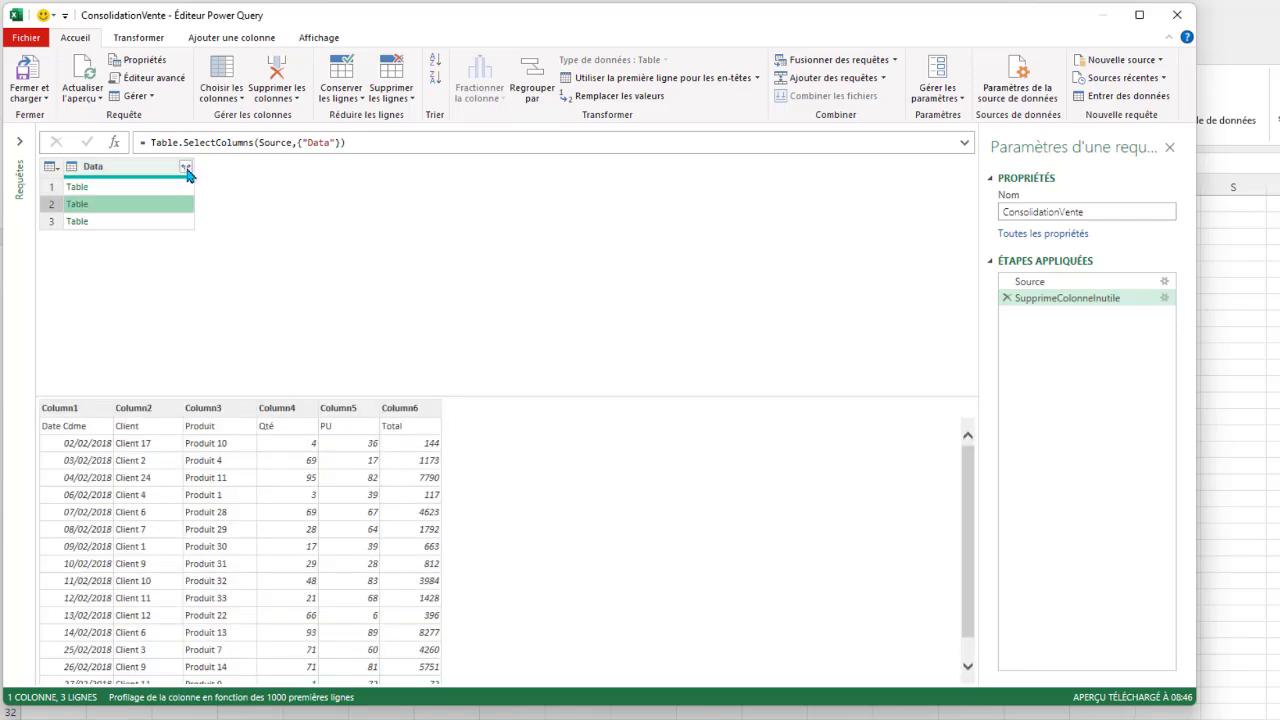
Step: Expand the Data tables into Column1–Column6 with the original-column-name prefix turned off
click(186, 168)
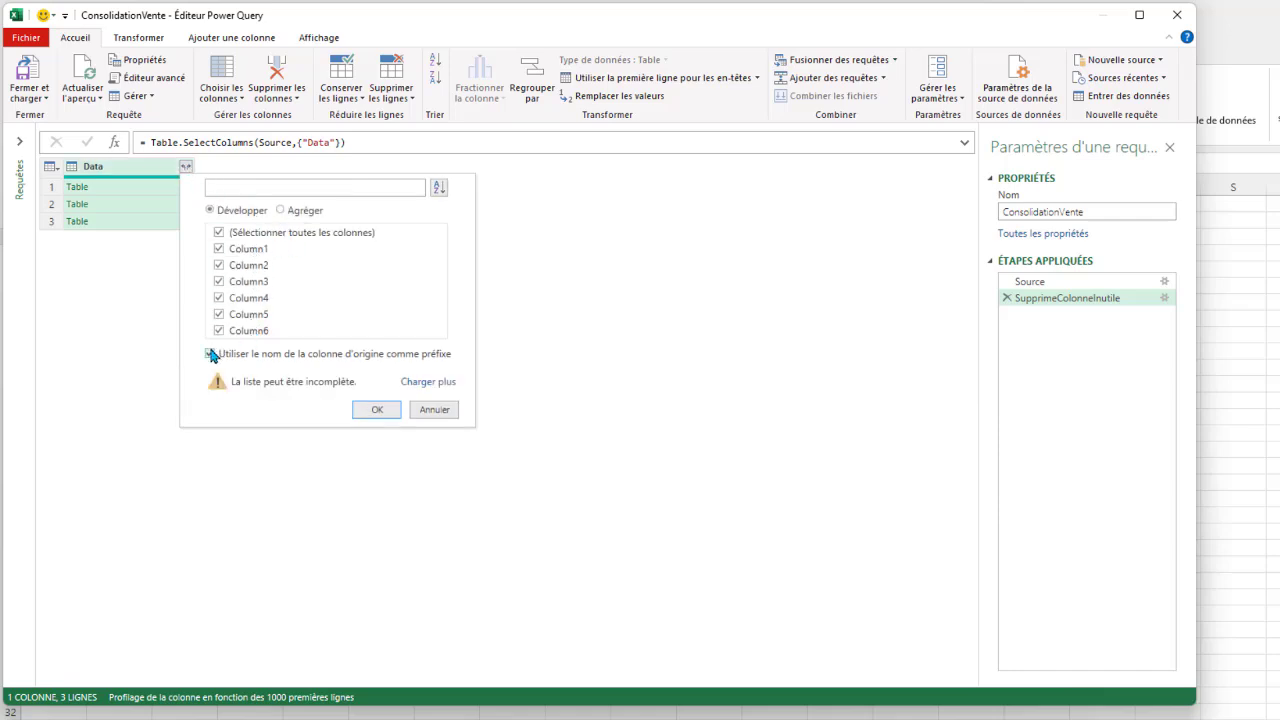
click(210, 354)
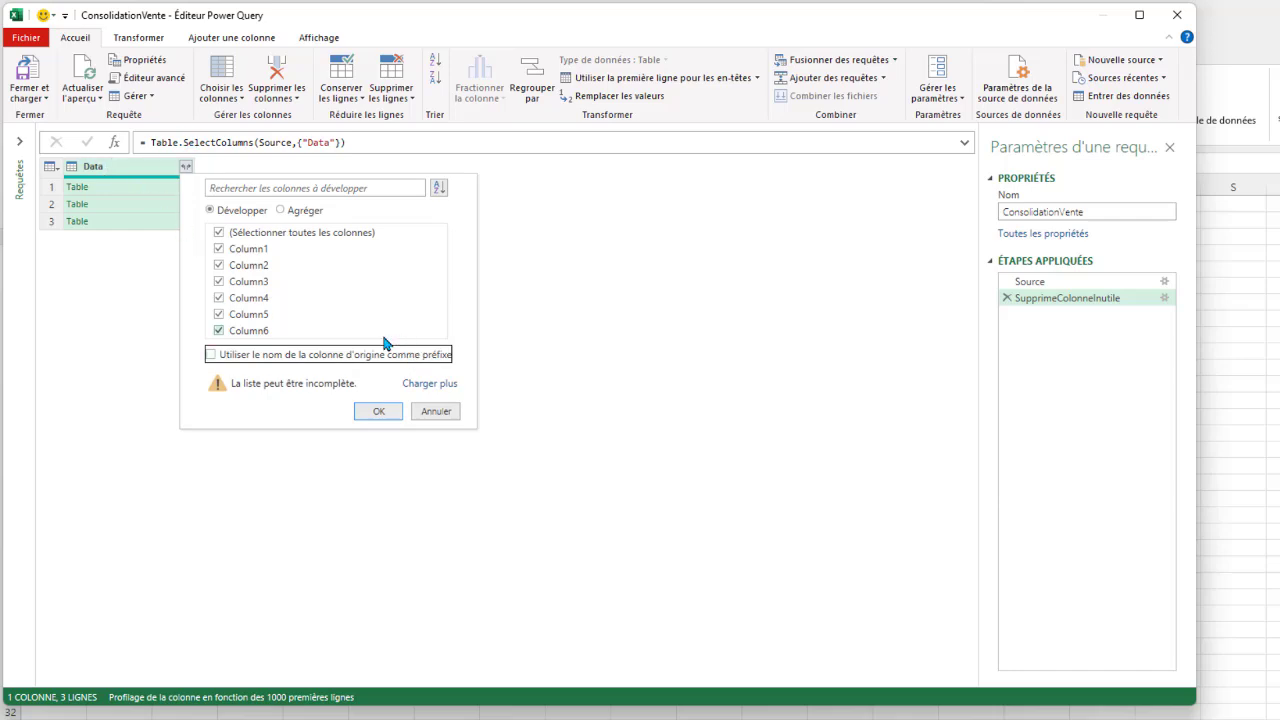
click(379, 412)
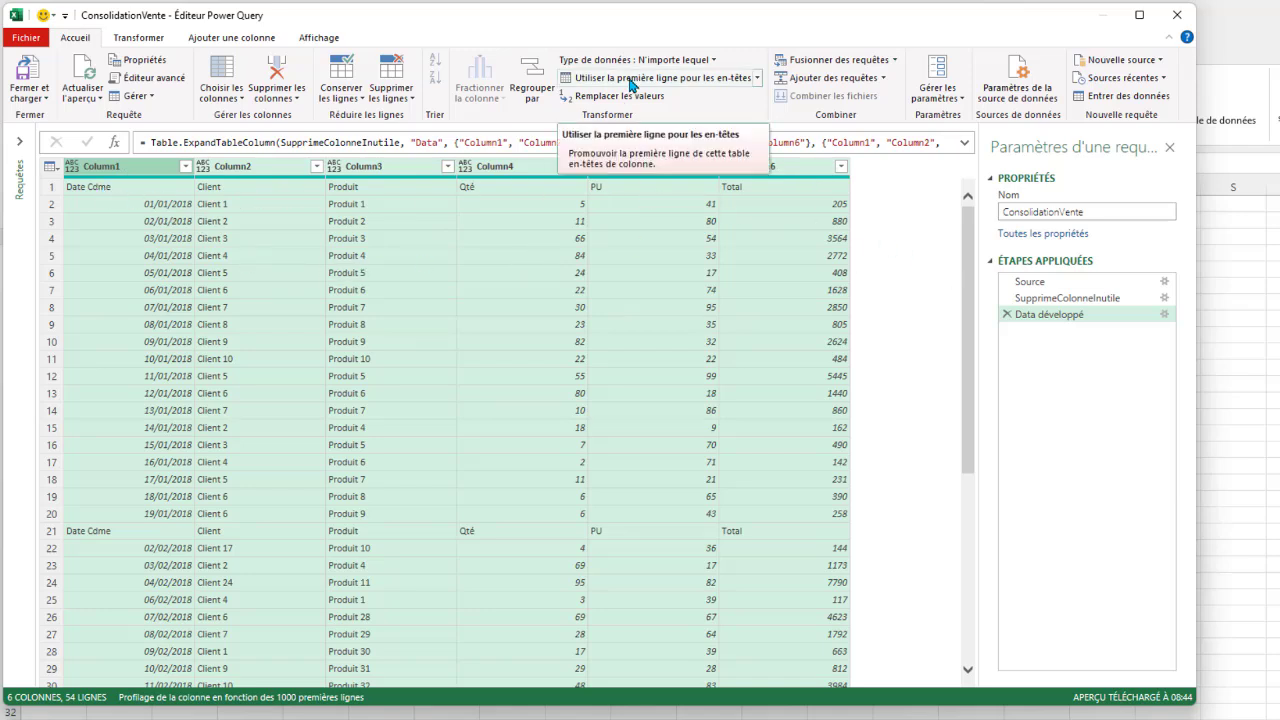
Step: Promote the first row to column headers
click(630, 80)
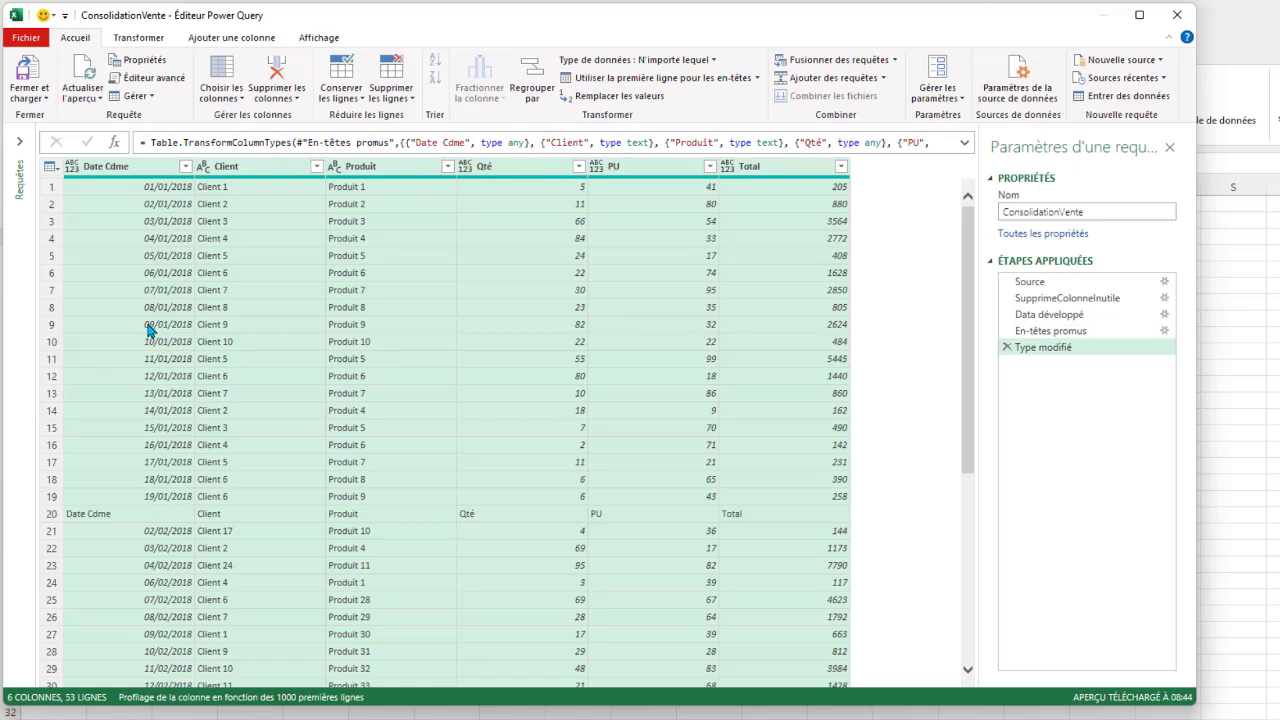
scroll(148, 333, down, 7)
scroll(130, 452, down, 1)
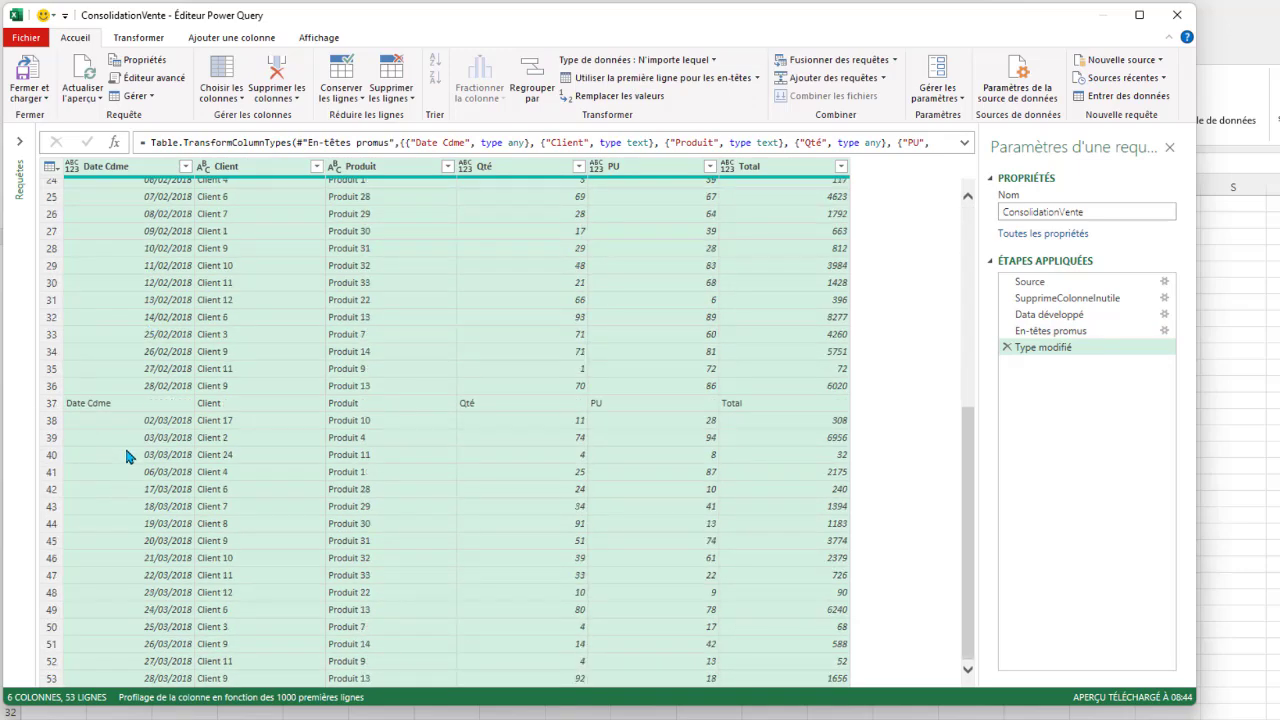
scroll(152, 408, up, 8)
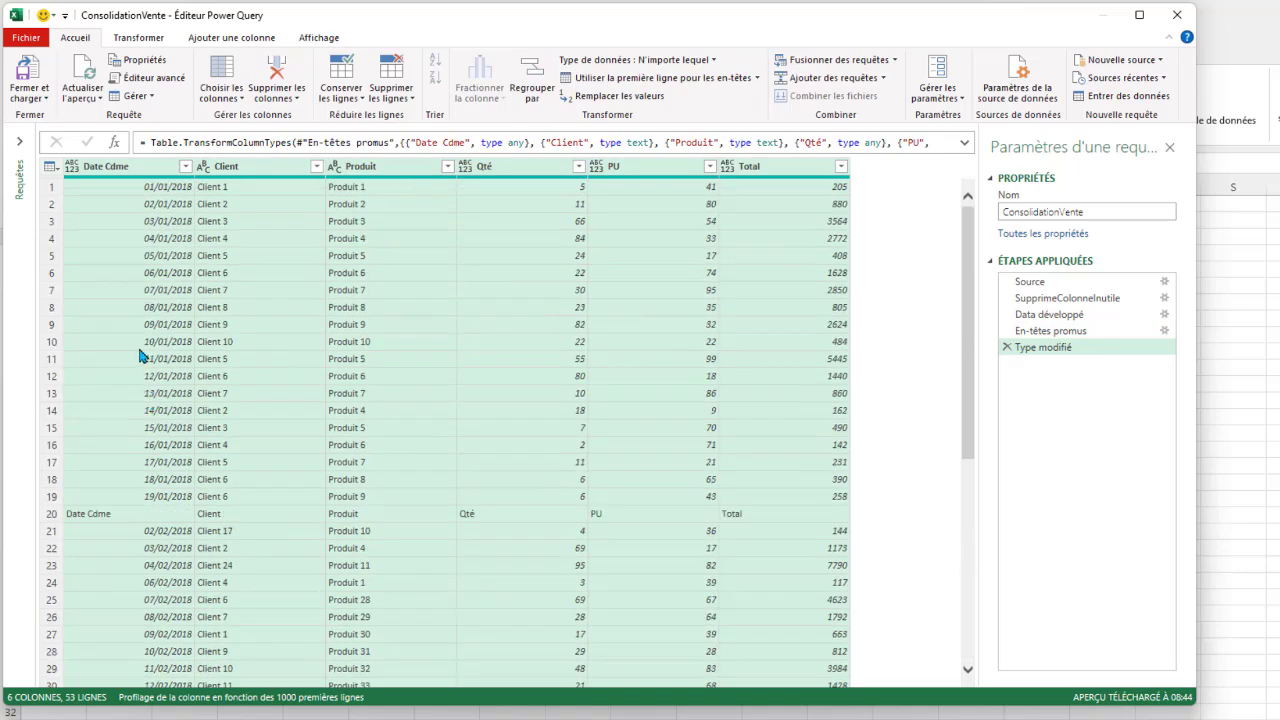
Step: Filter out the repeated 'Date Cdme' header rows, then select all columns Date Cdme through Total
click(186, 167)
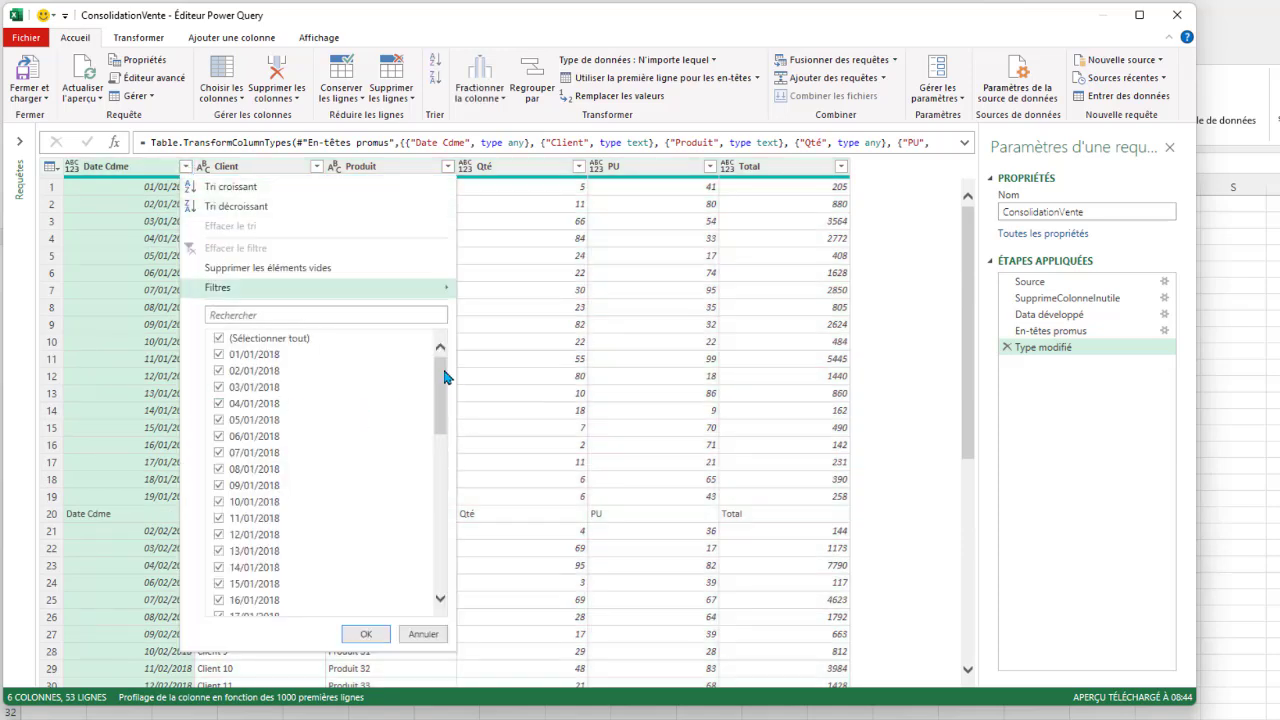
drag(444, 372, 456, 596)
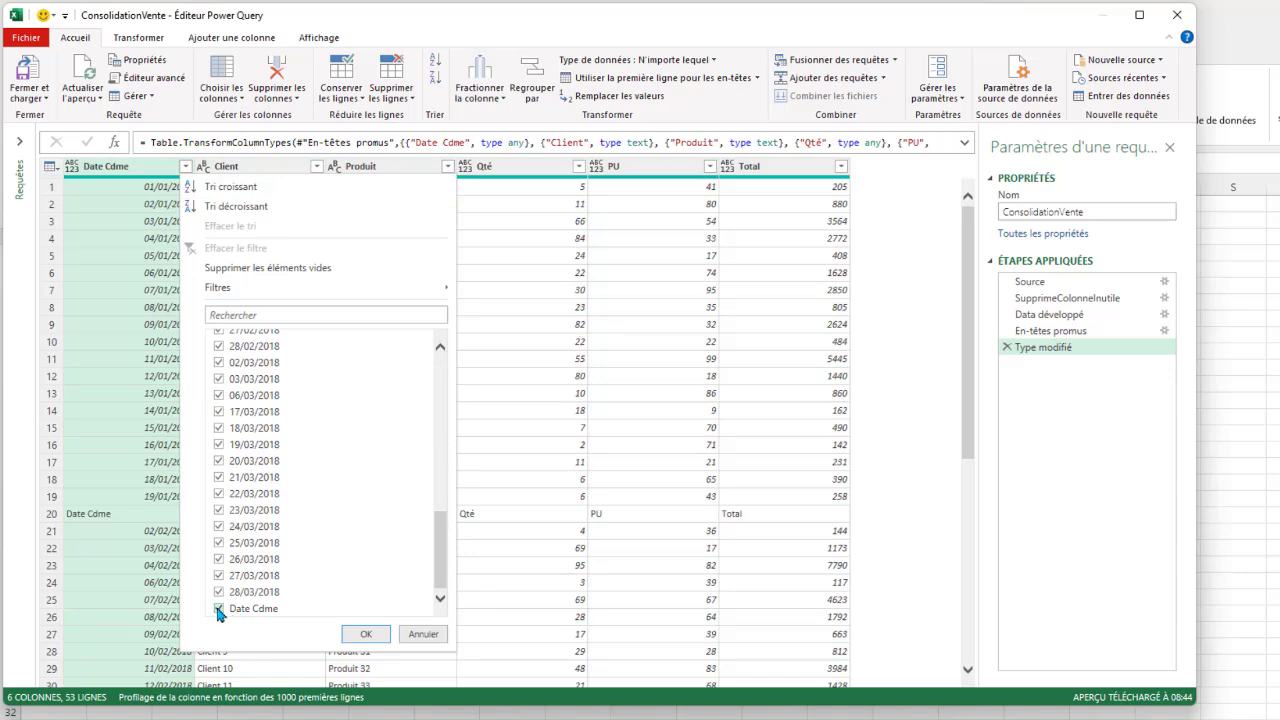
click(220, 609)
click(366, 634)
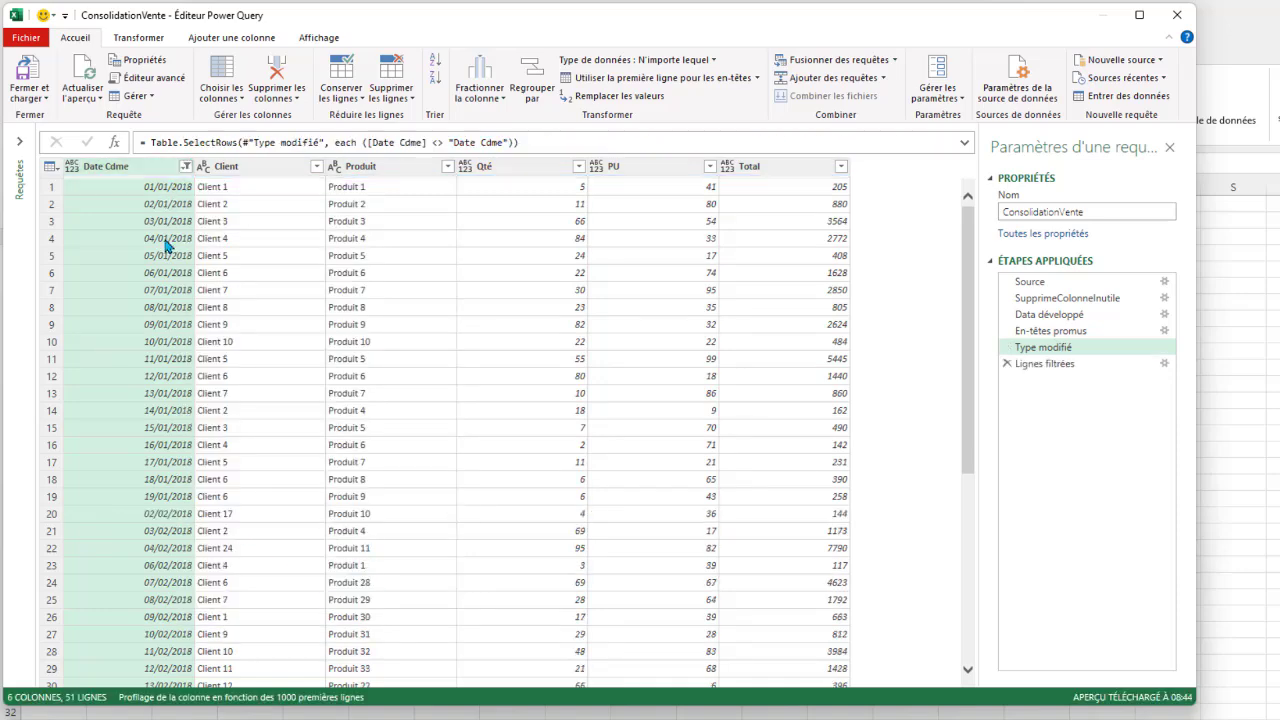
scroll(190, 358, down, 7)
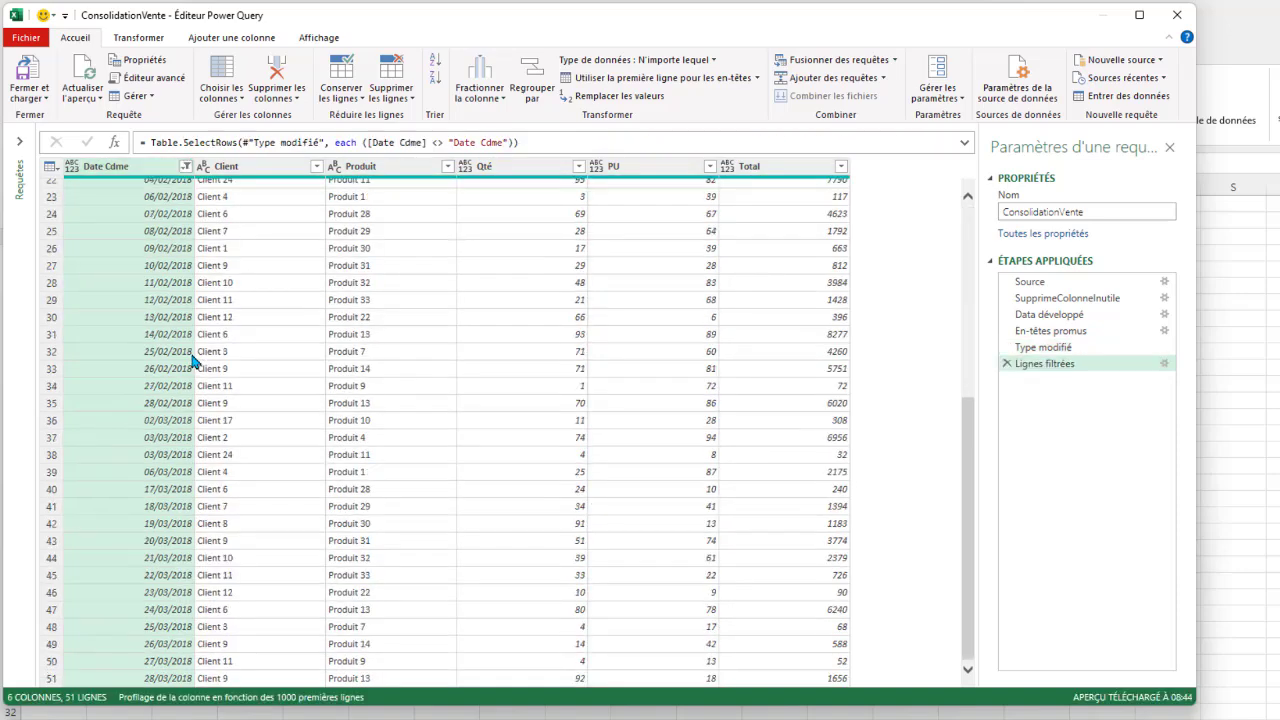
scroll(192, 362, up, 7)
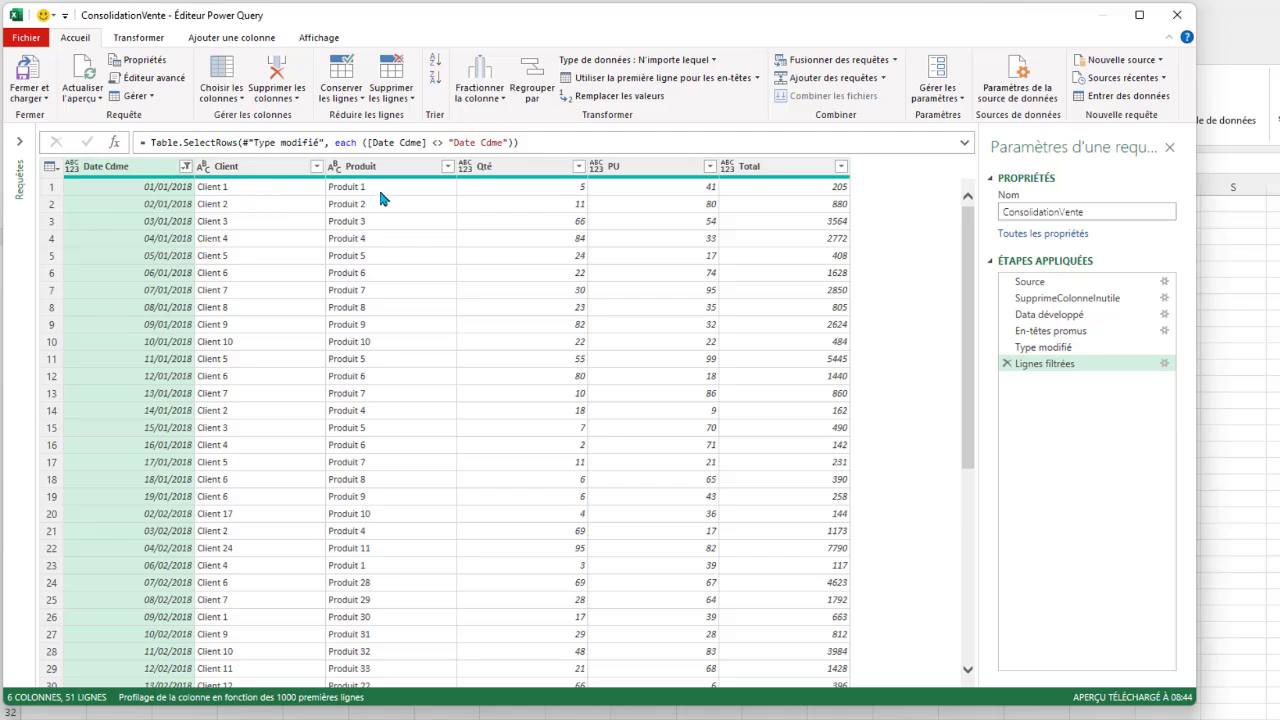
ctrl+click(763, 171)
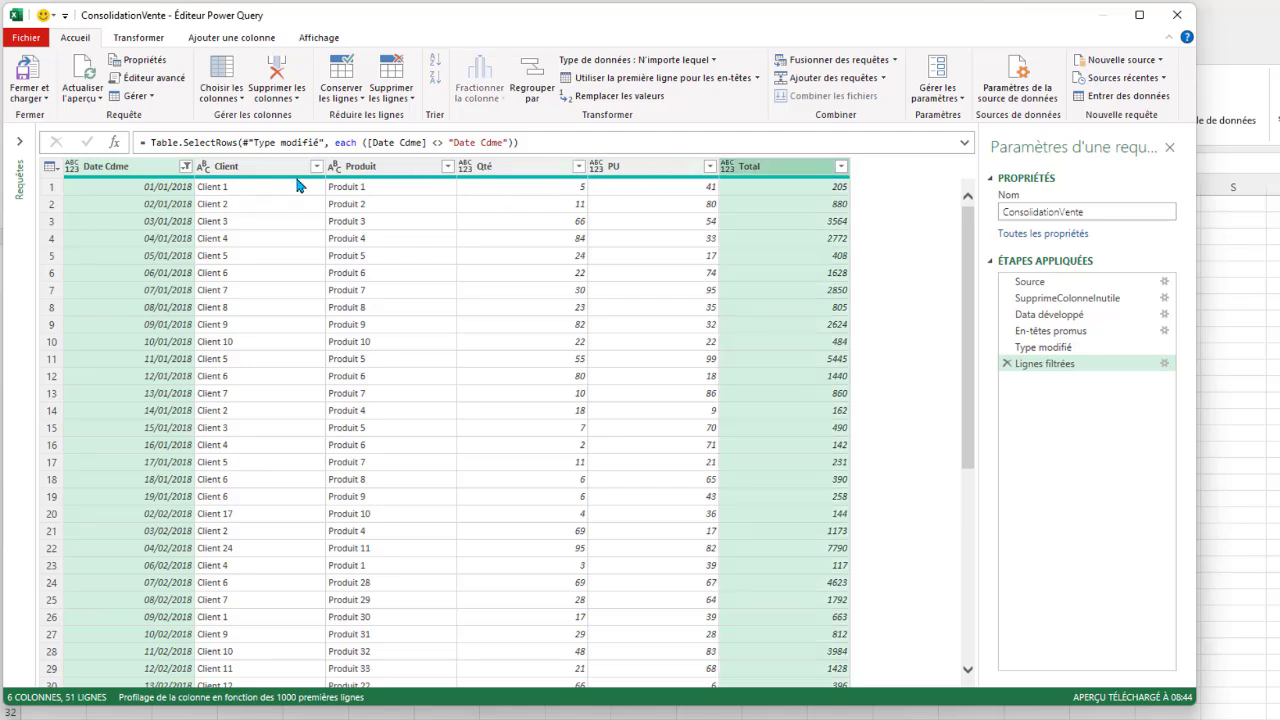
shift+click(126, 171)
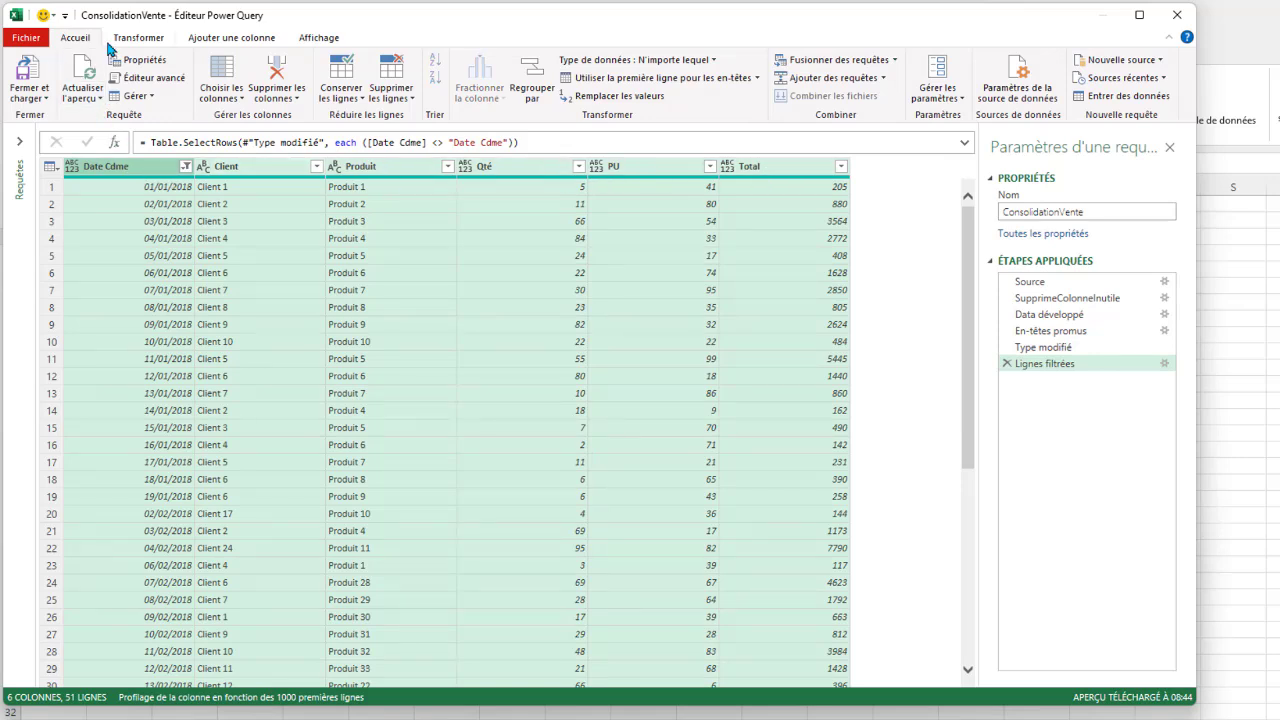
Step: Detect data types for all columns and delete the earlier Type modifié step
click(138, 40)
click(335, 78)
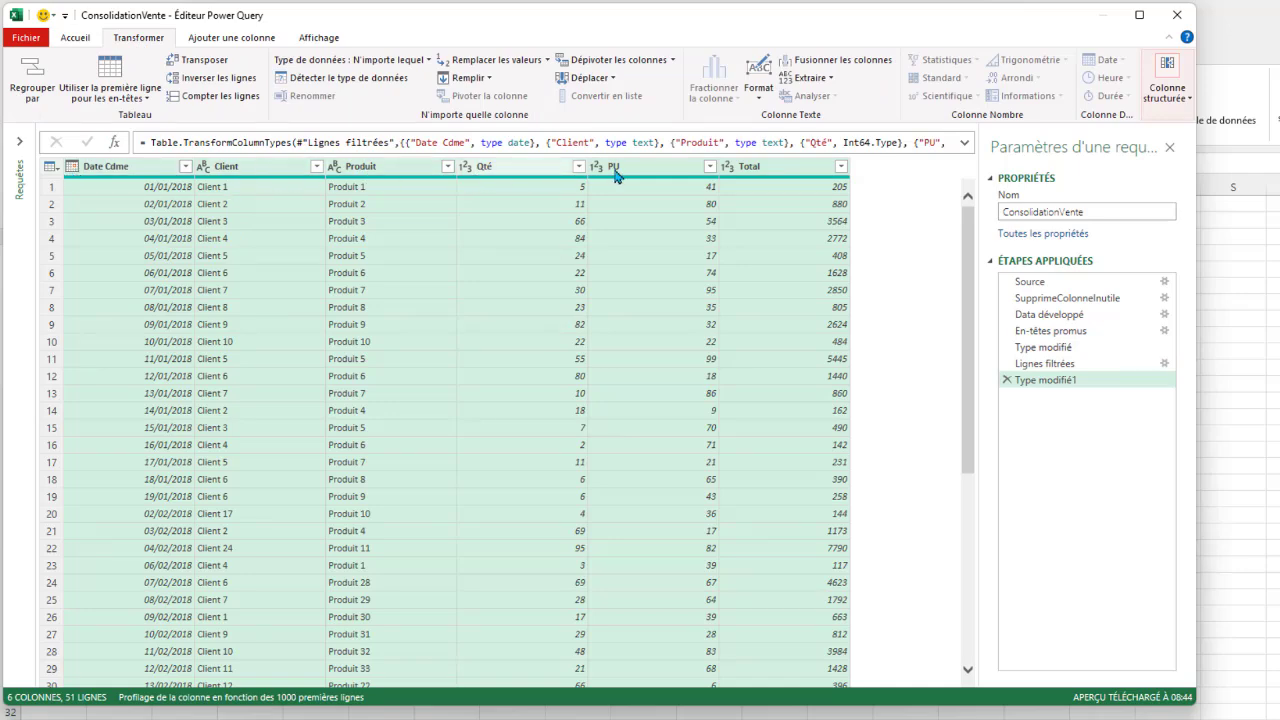
scroll(362, 277, down, 7)
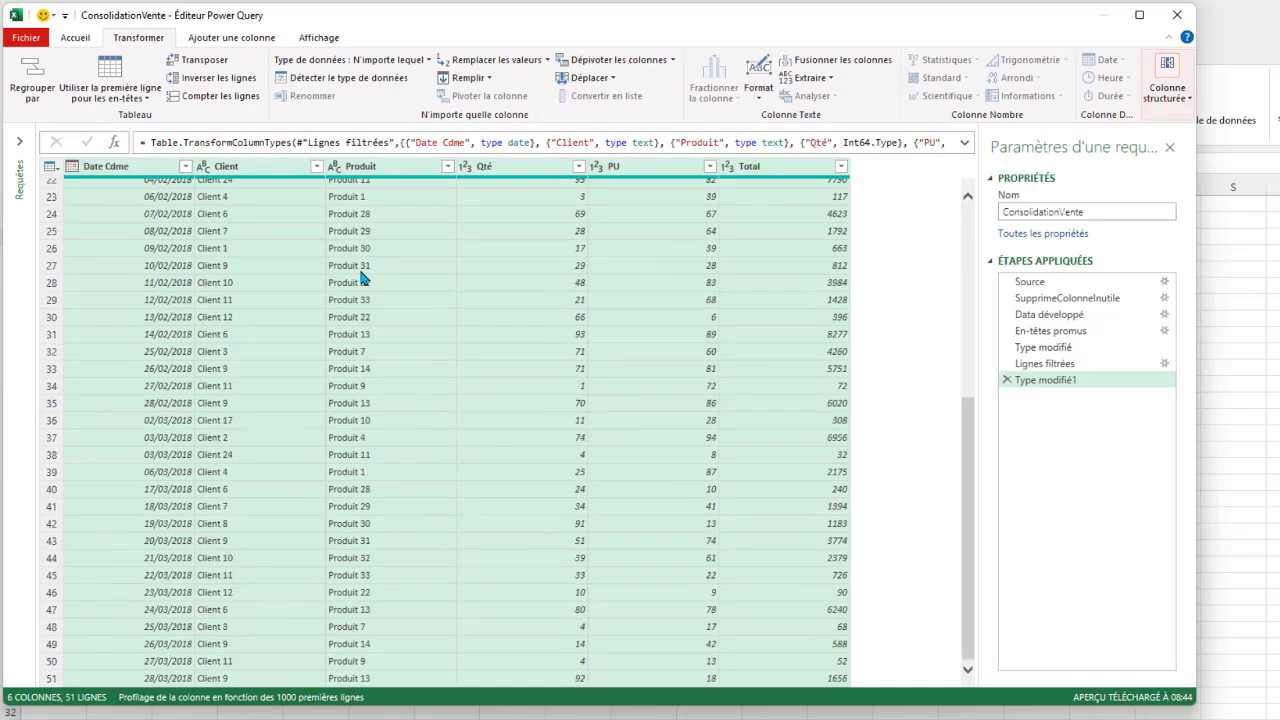
scroll(362, 278, up, 7)
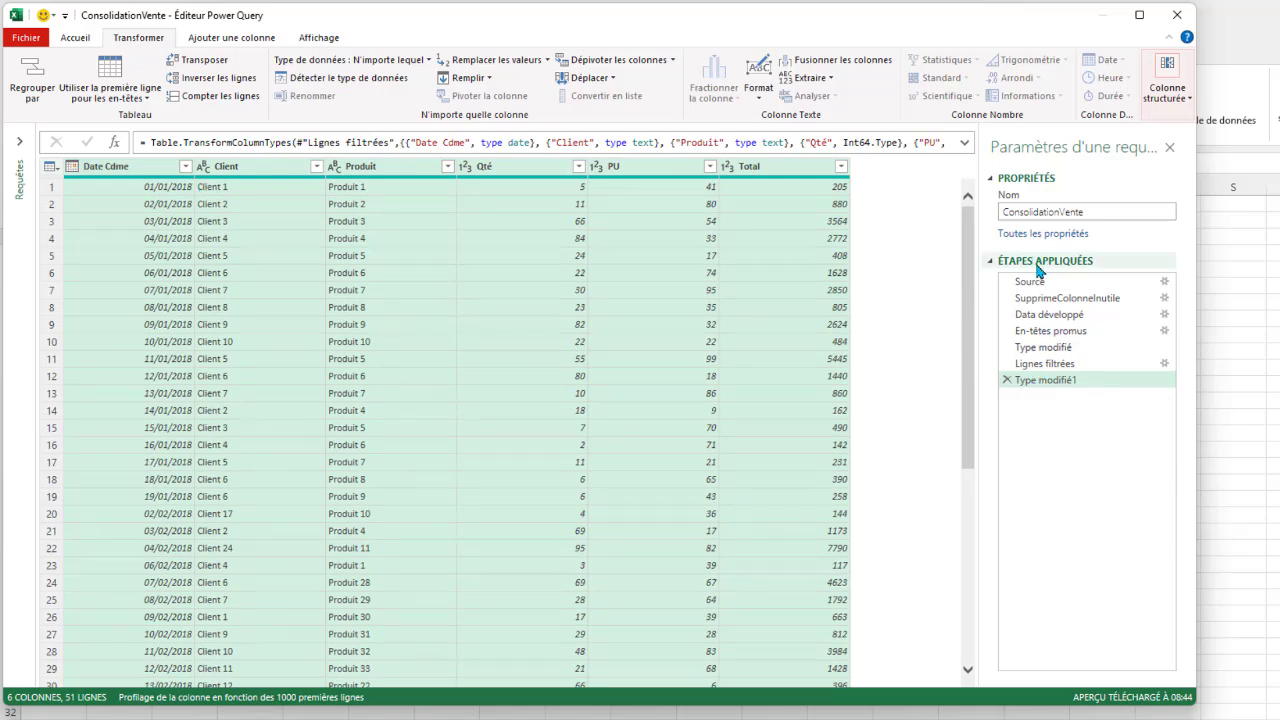
click(1007, 350)
click(860, 489)
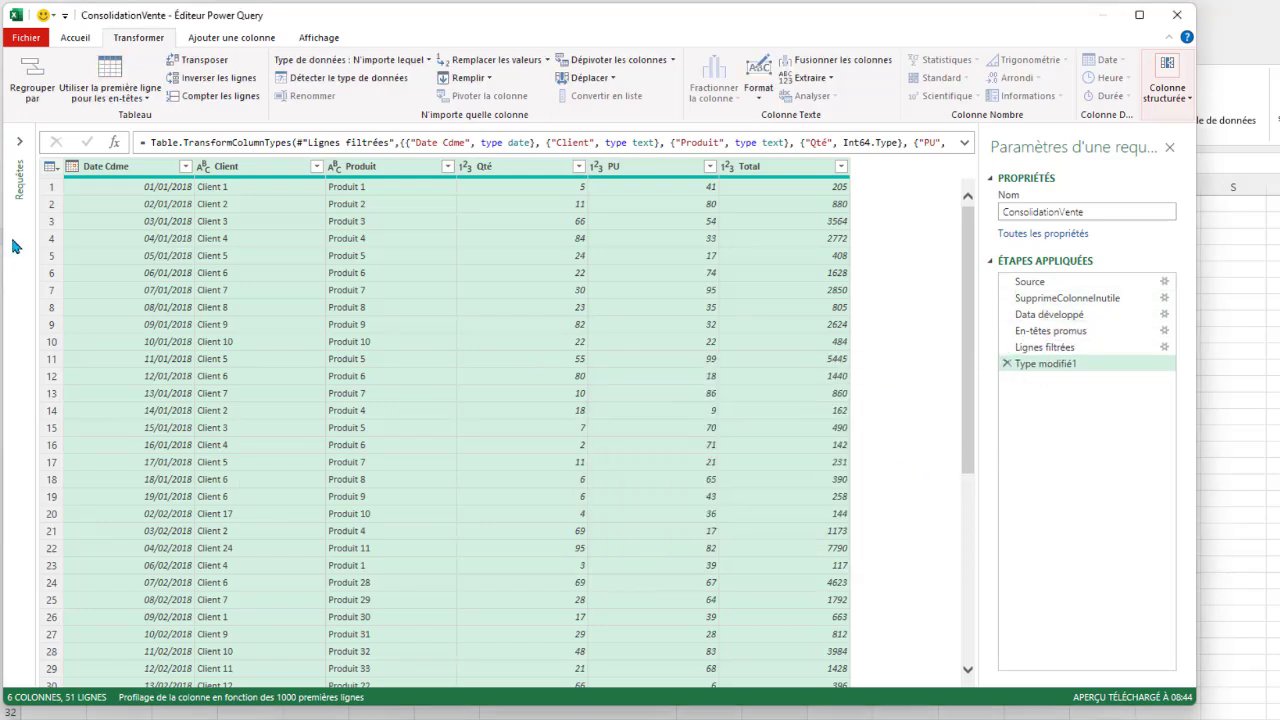
Step: Close and load ConsolidationVente into a table, then widen column A to show full dates
click(73, 40)
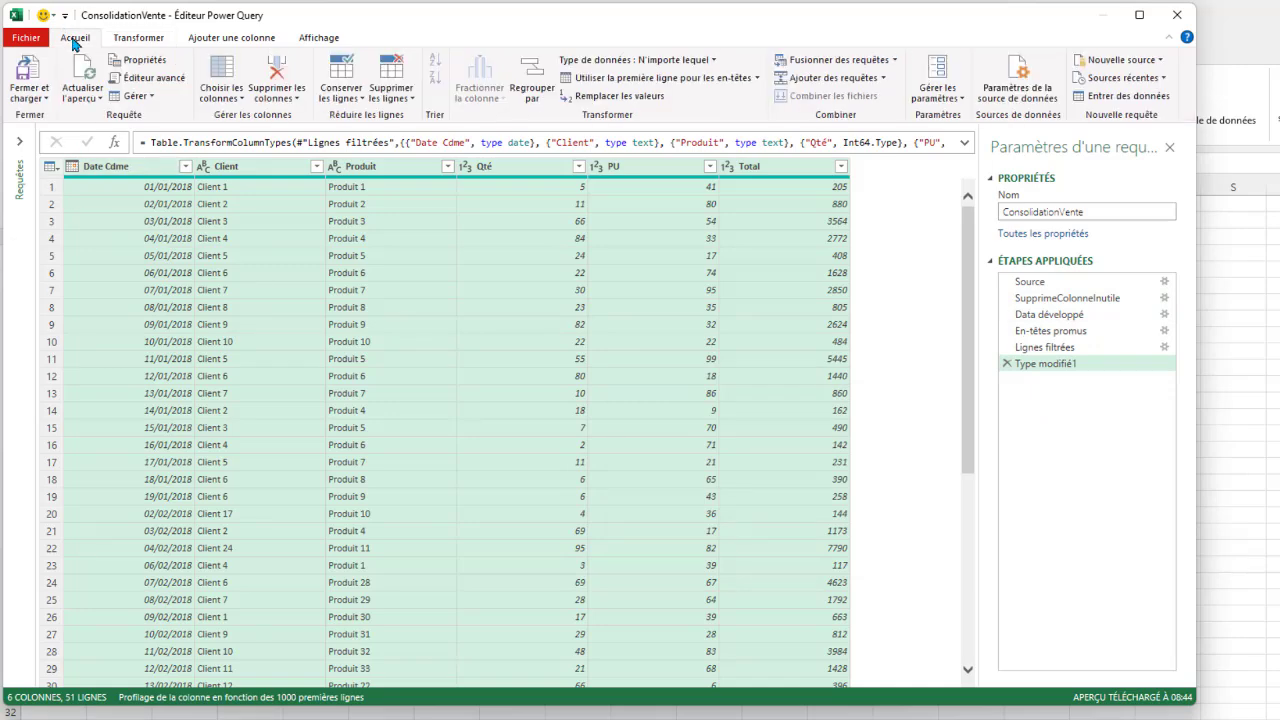
click(29, 97)
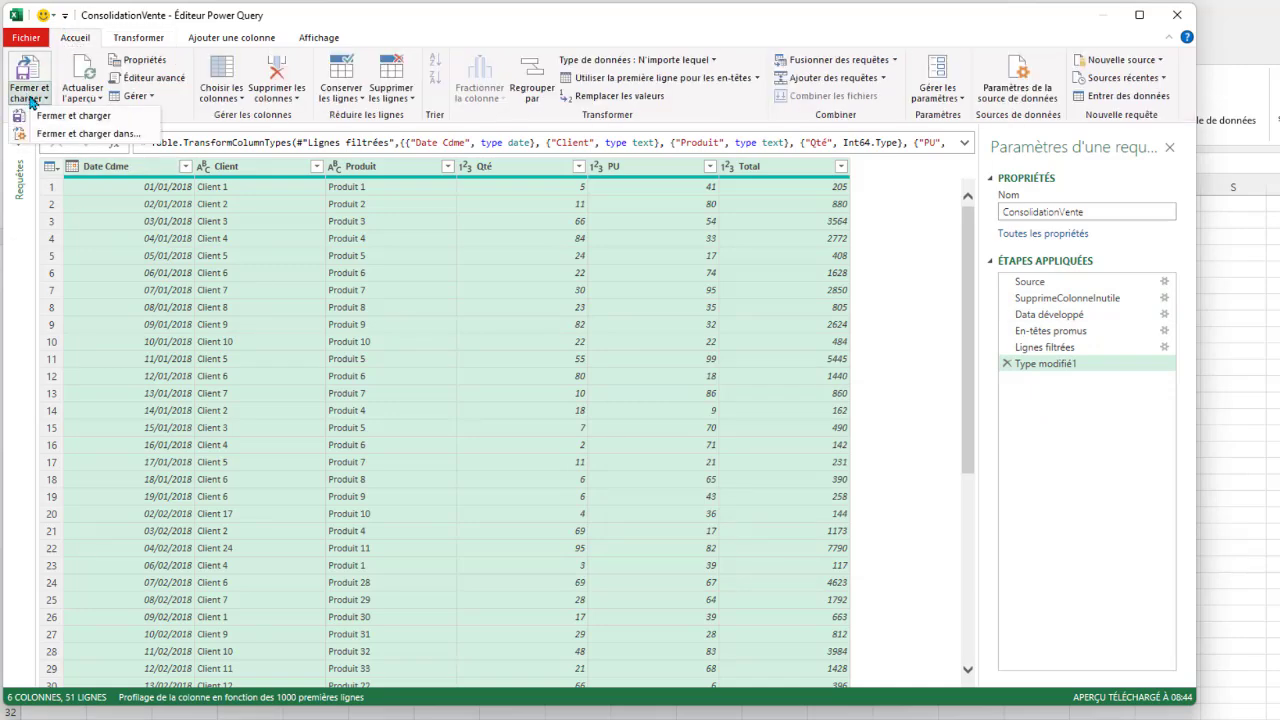
click(65, 117)
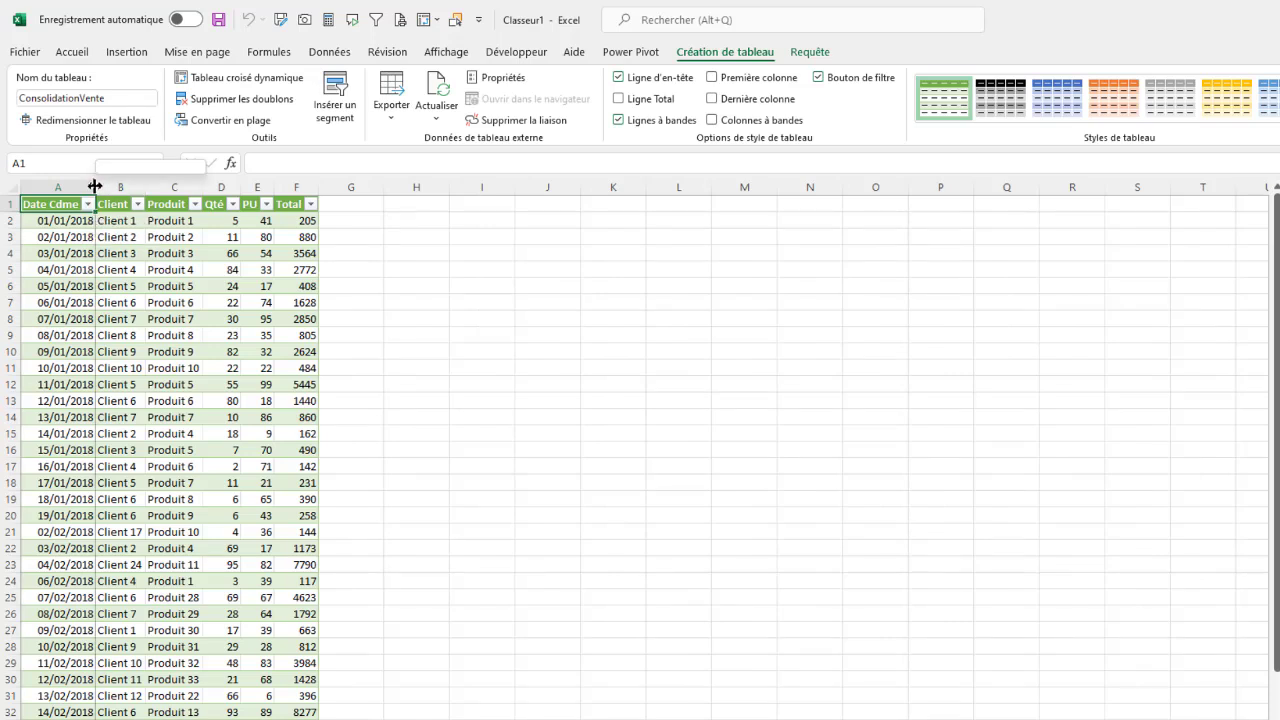
drag(95, 187, 383, 187)
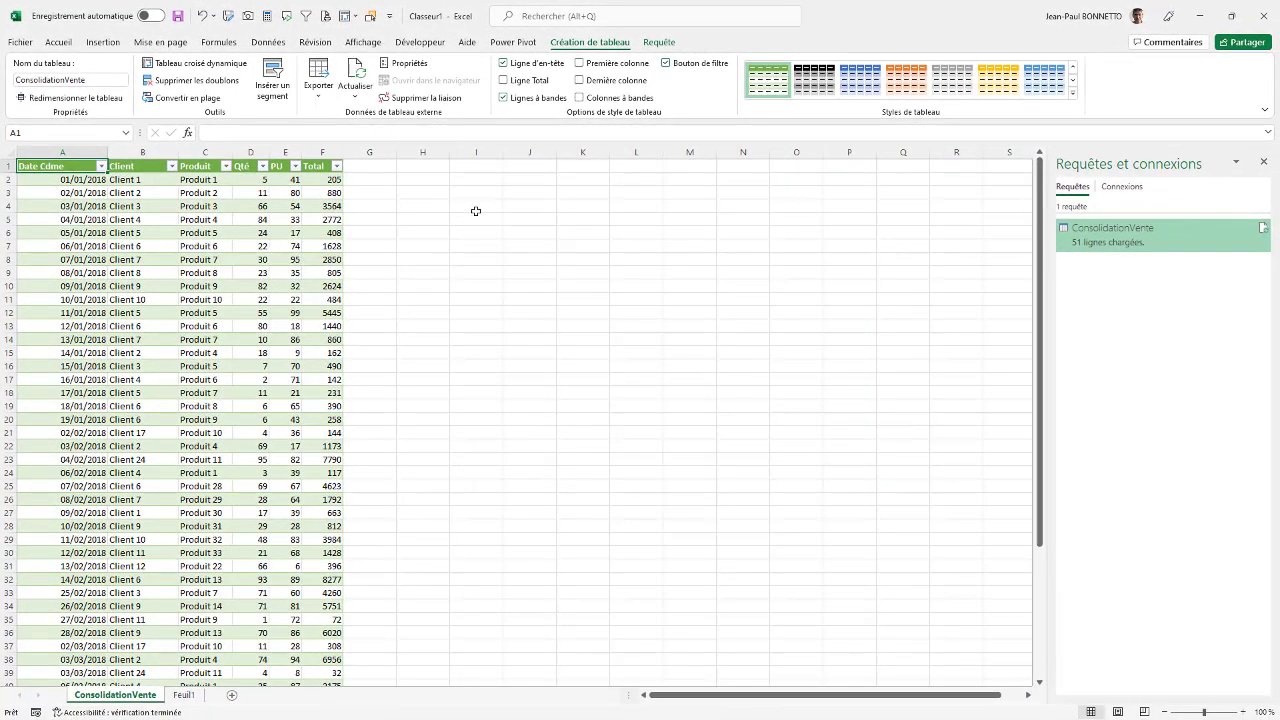
click(476, 211)
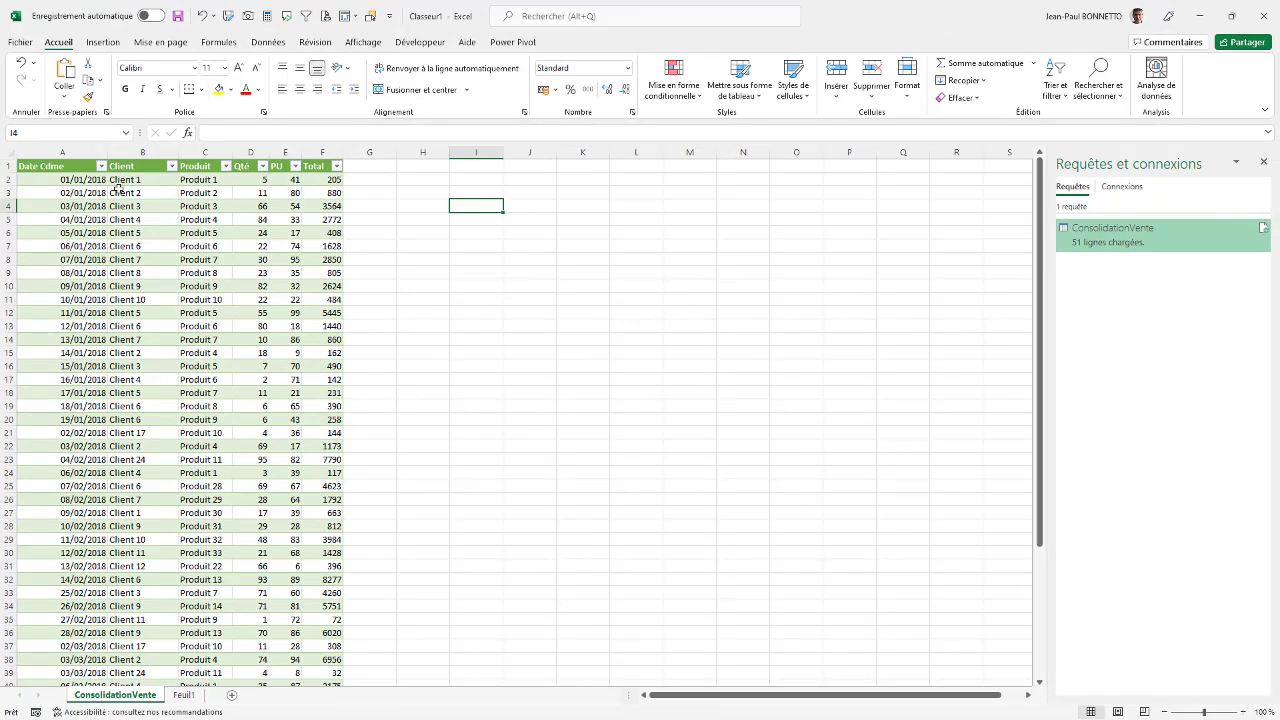
Step: Select Date Cdme ranges A2:A15, from A20, and rows 43–48 to confirm they count as dates
scroll(97, 217, down, 12)
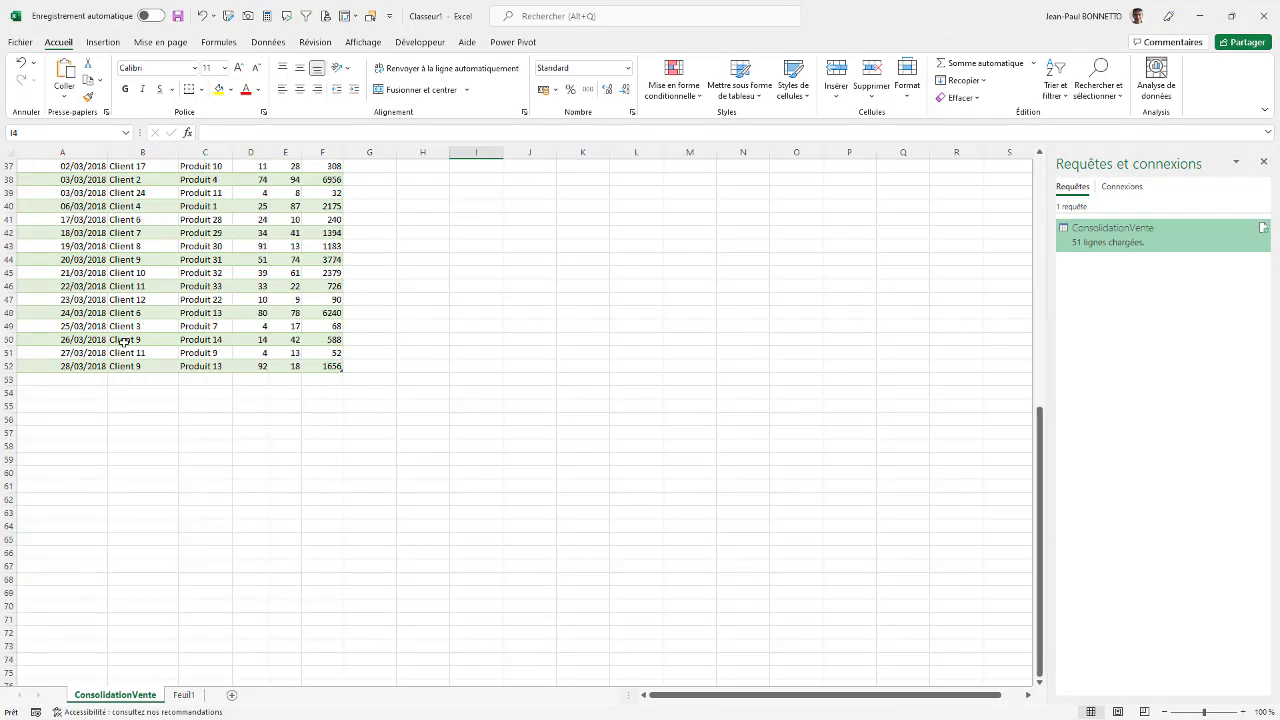
scroll(122, 338, up, 12)
scroll(126, 207, down, 6)
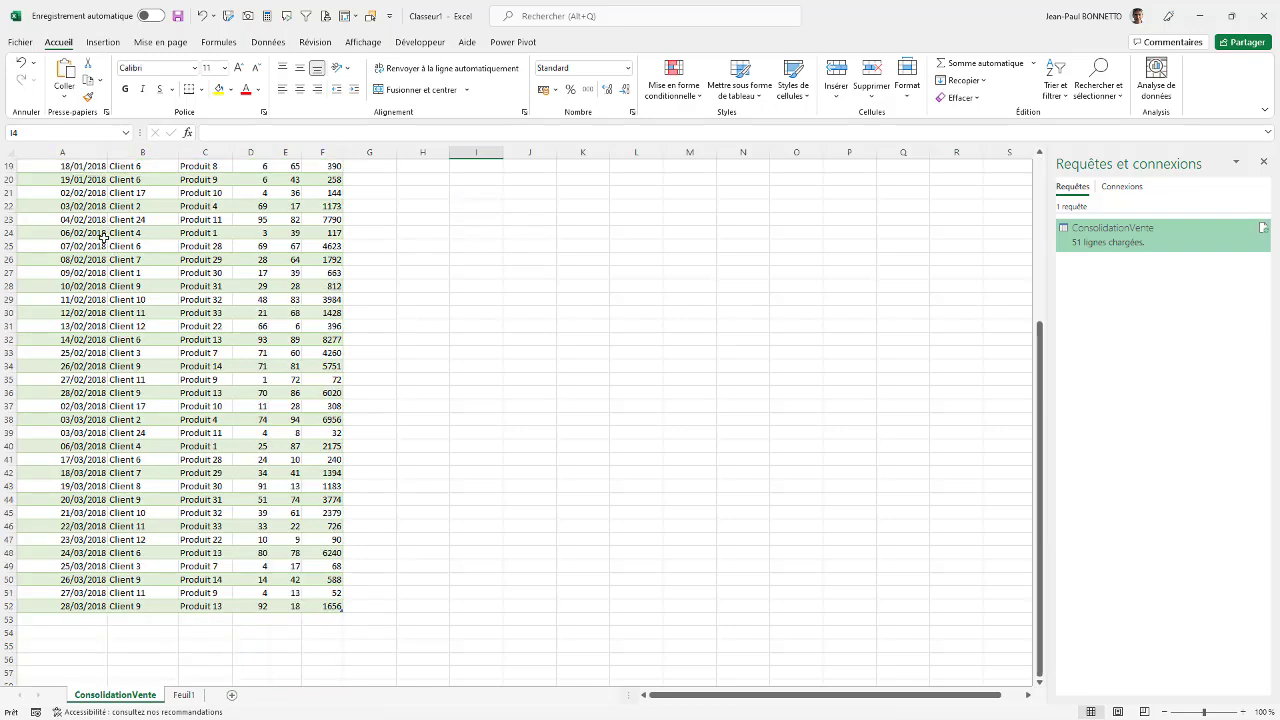
scroll(87, 280, up, 6)
drag(86, 184, 92, 355)
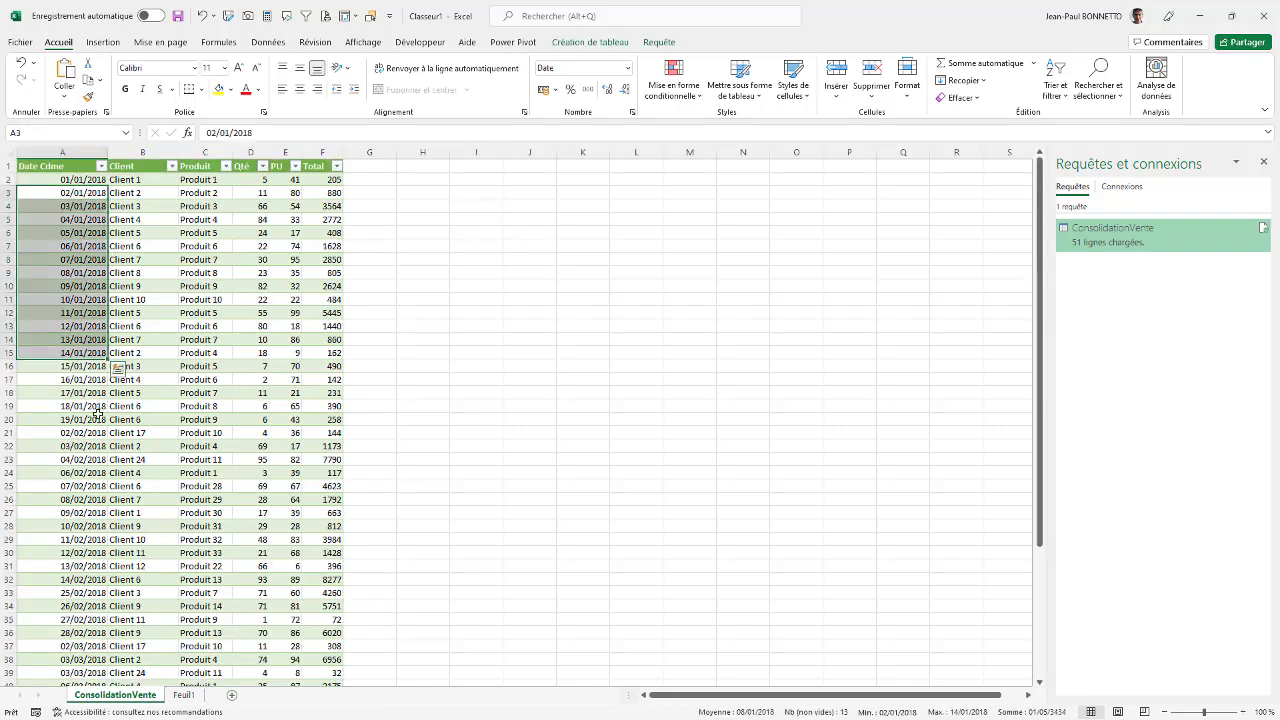
drag(92, 418, 92, 553)
scroll(94, 517, down, 12)
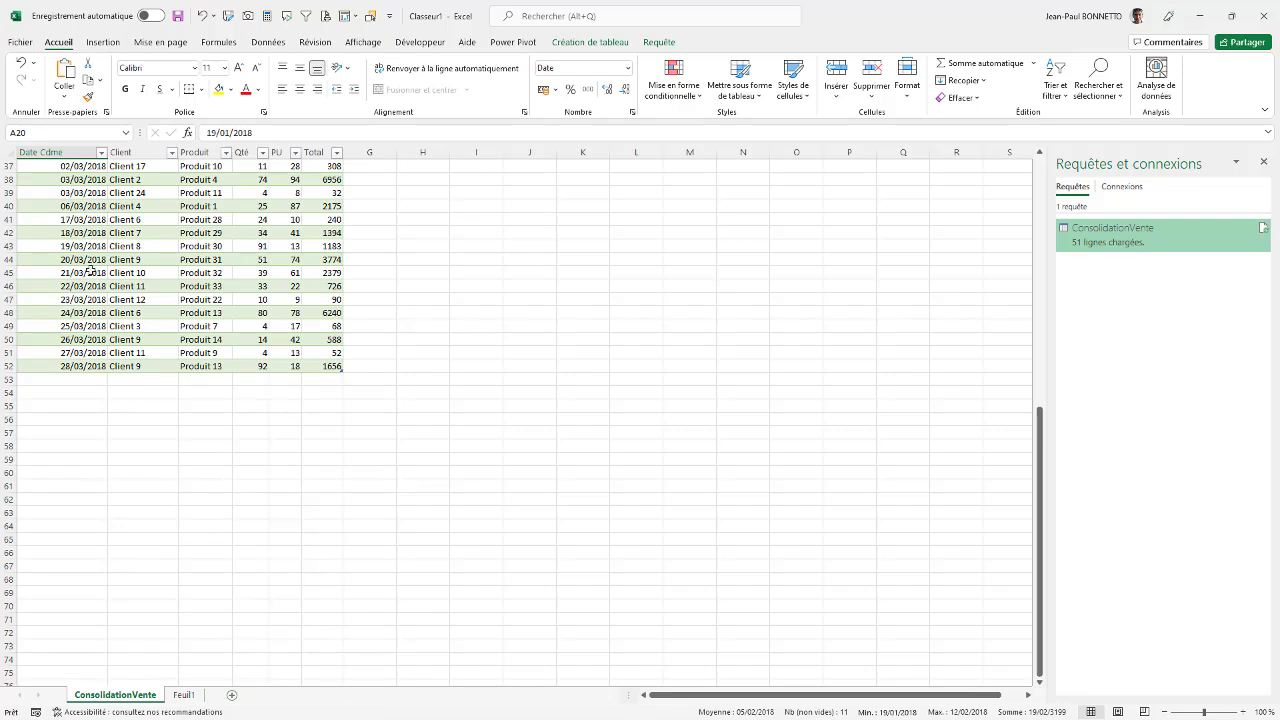
drag(88, 246, 110, 315)
scroll(178, 298, up, 6)
Step: Check a Client cell's format, then minimise Excel and reopen the source sales workbook from the Desktop
scroll(178, 298, up, 6)
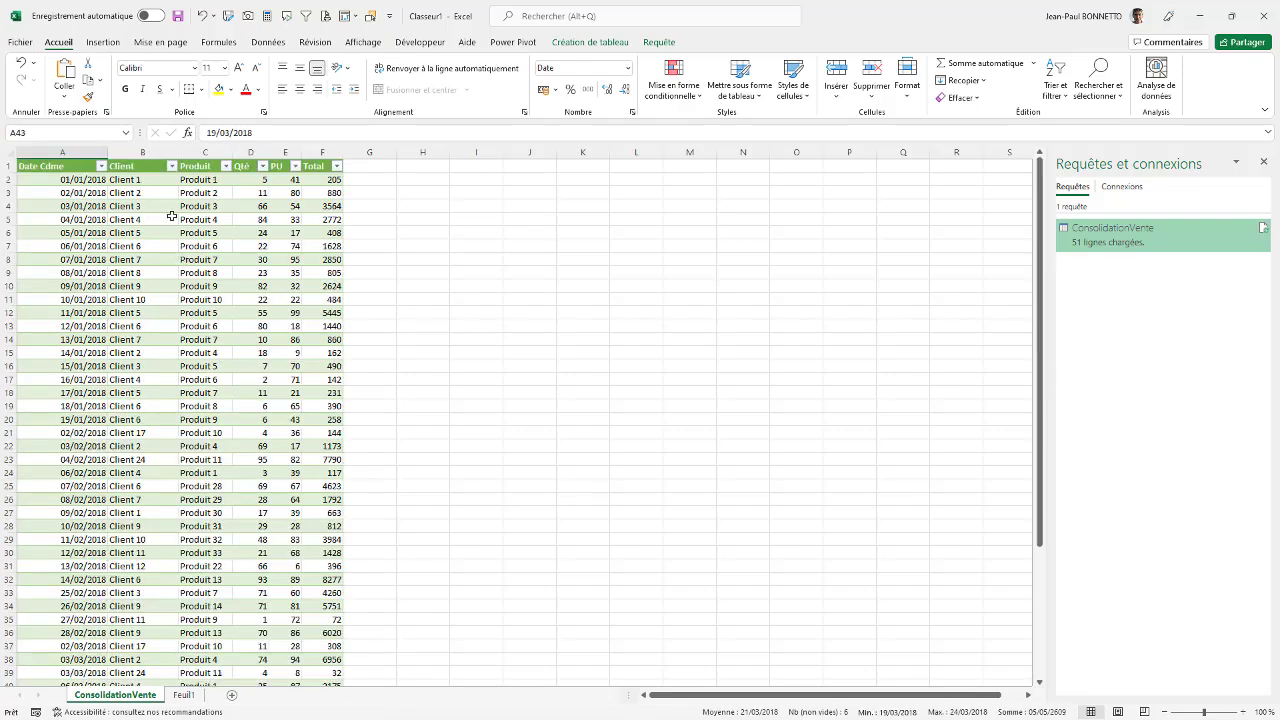
click(172, 218)
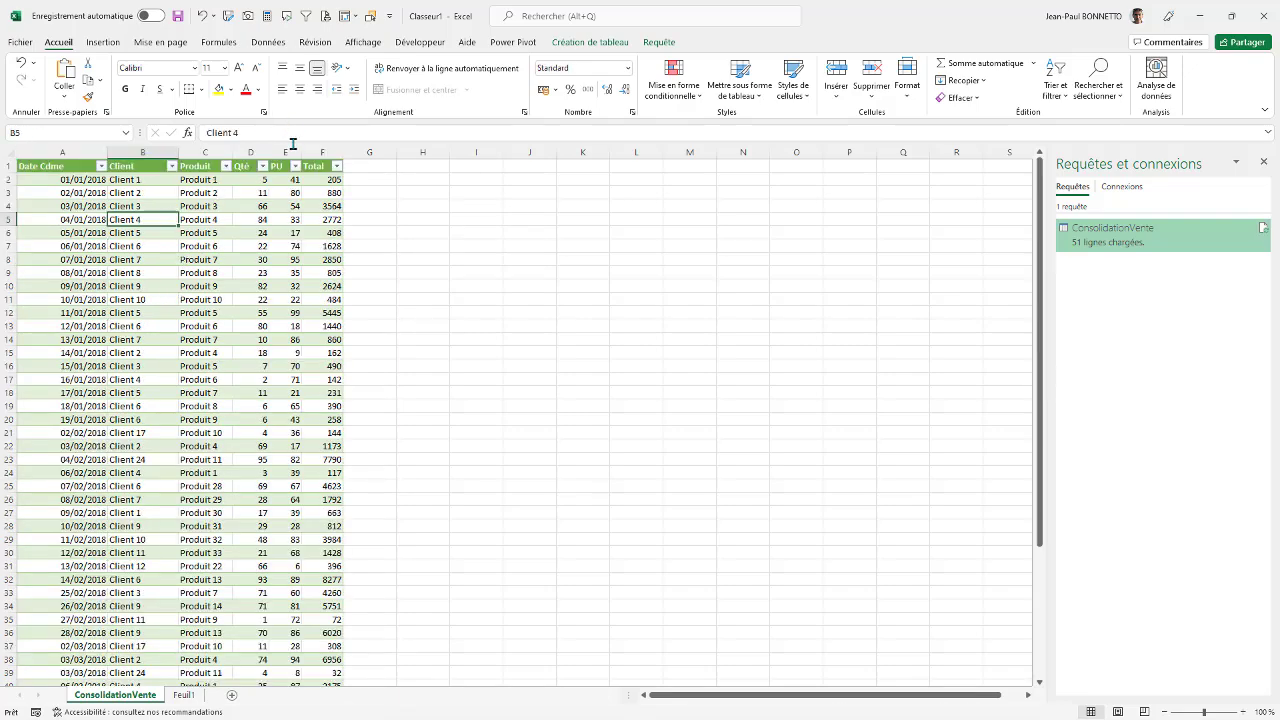
click(1205, 16)
double_click(668, 95)
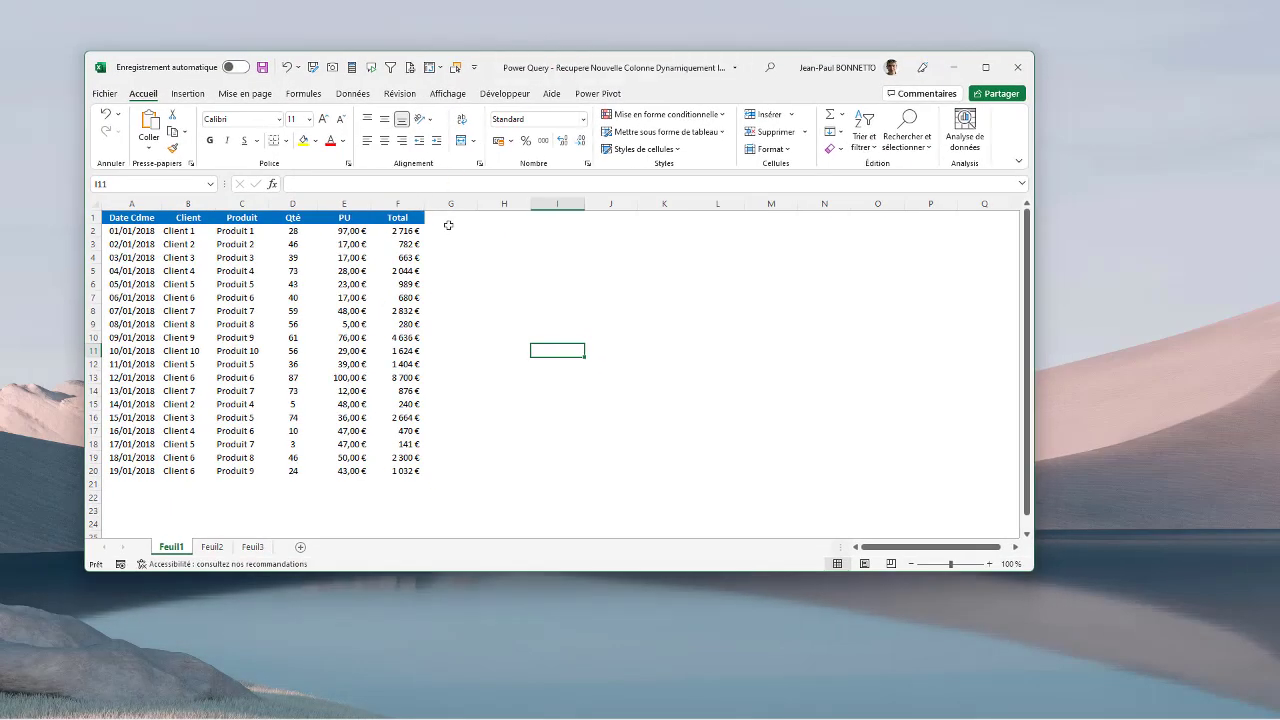
Step: Add a Catégorie heading in G1 and fill CAT A into the cells beneath it
click(449, 221)
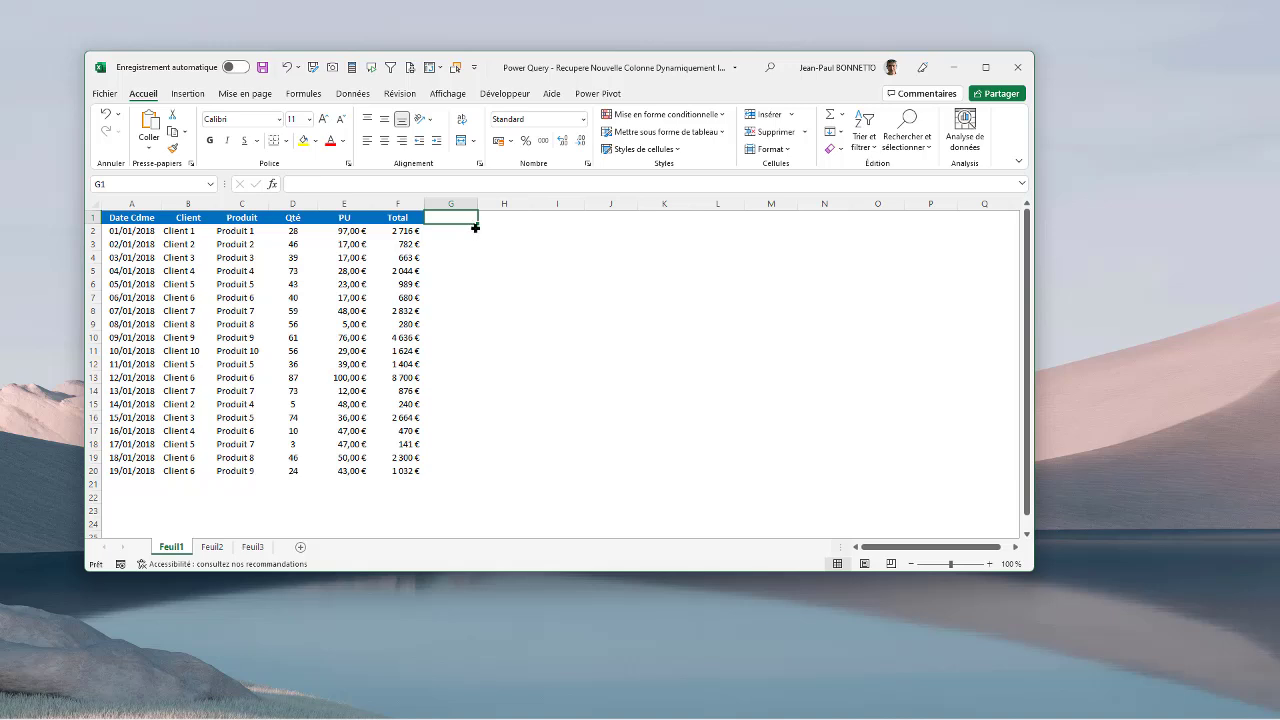
text(Catégori)
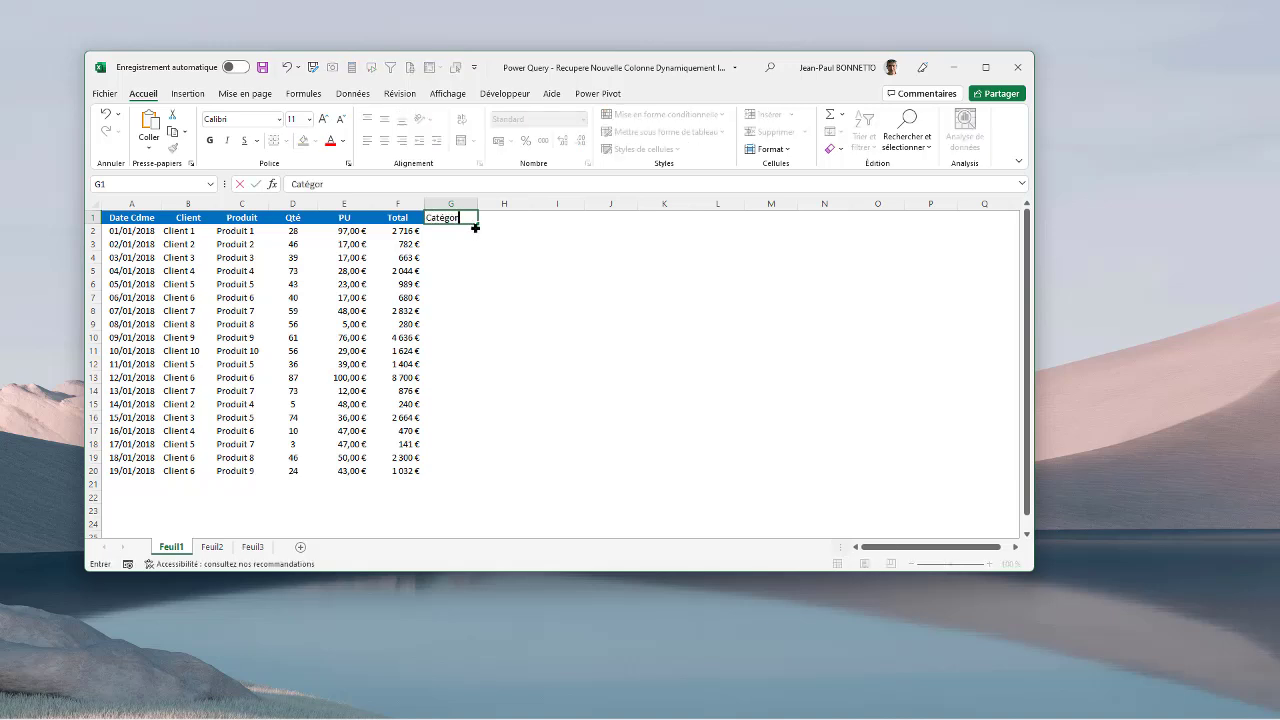
text(e)
drag(448, 232, 458, 471)
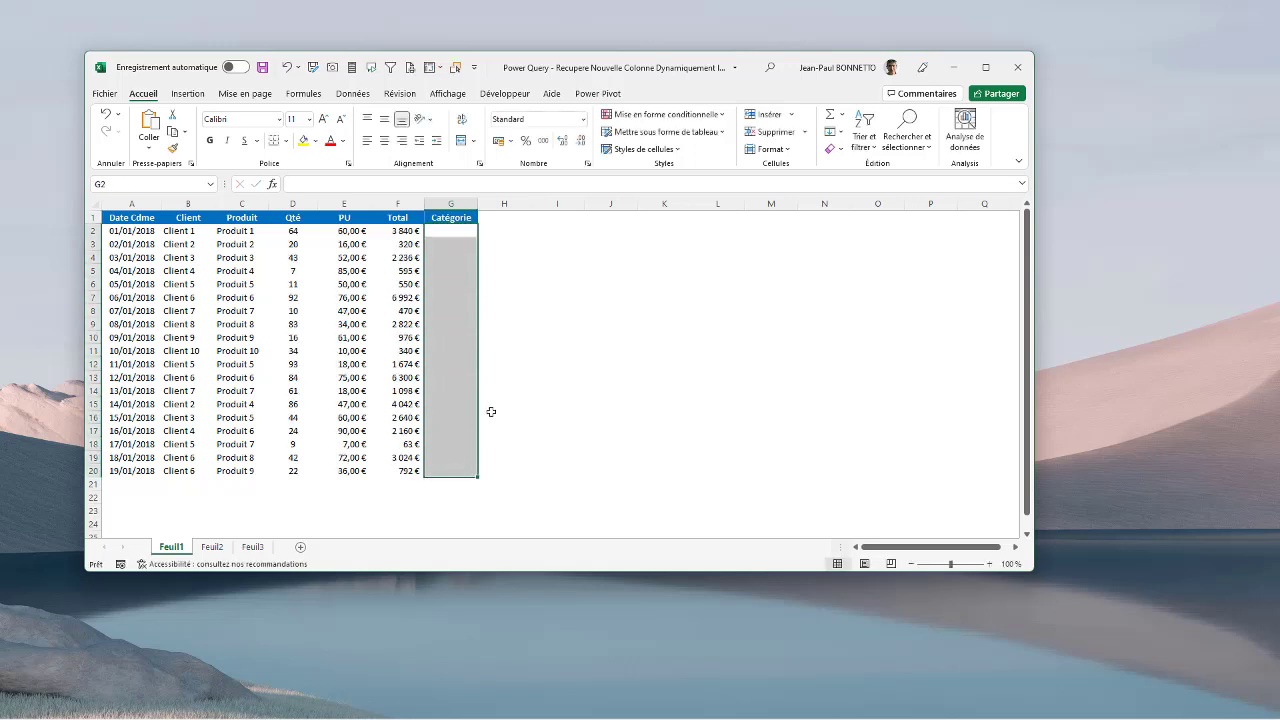
text(CAT A)
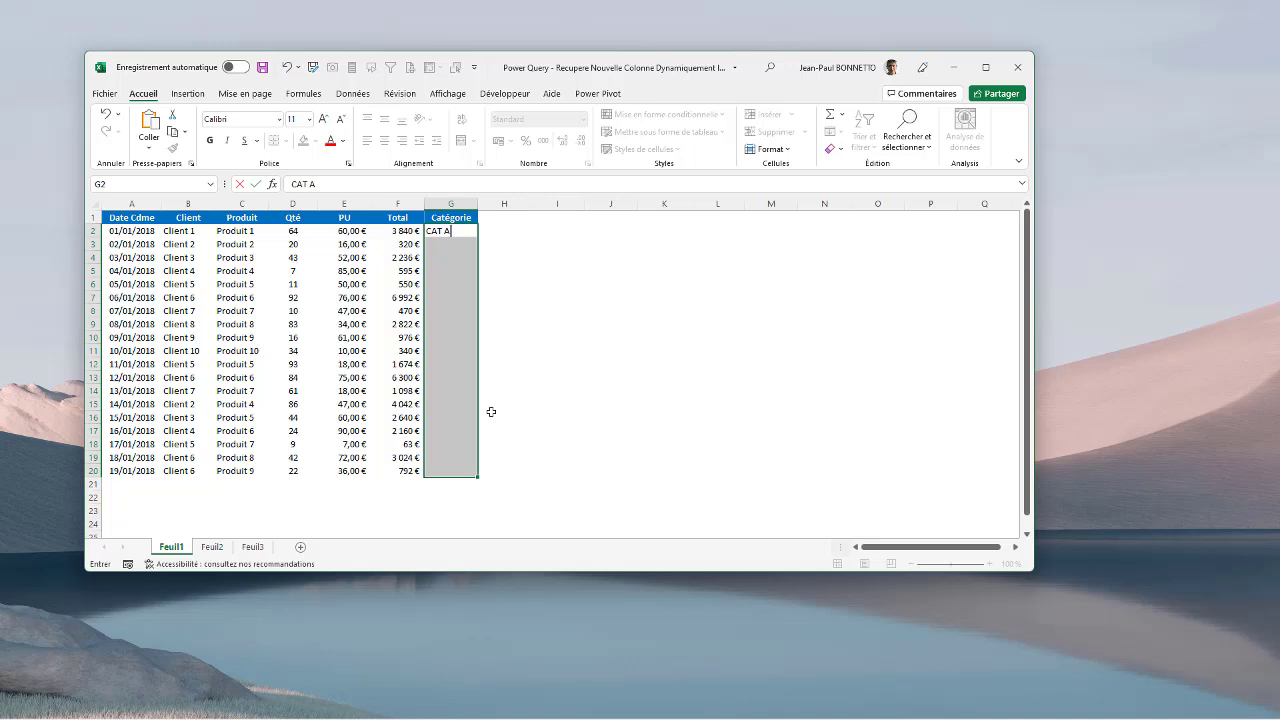
key(ctrl+Return)
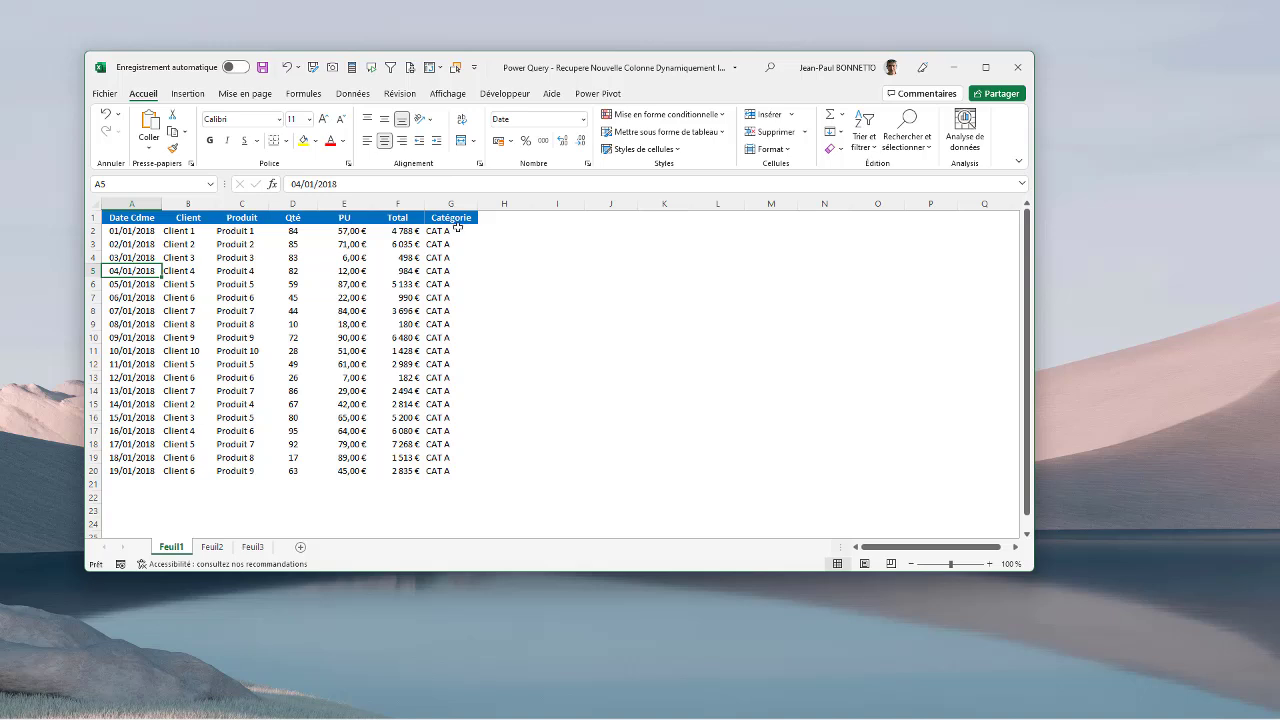
drag(445, 231, 448, 470)
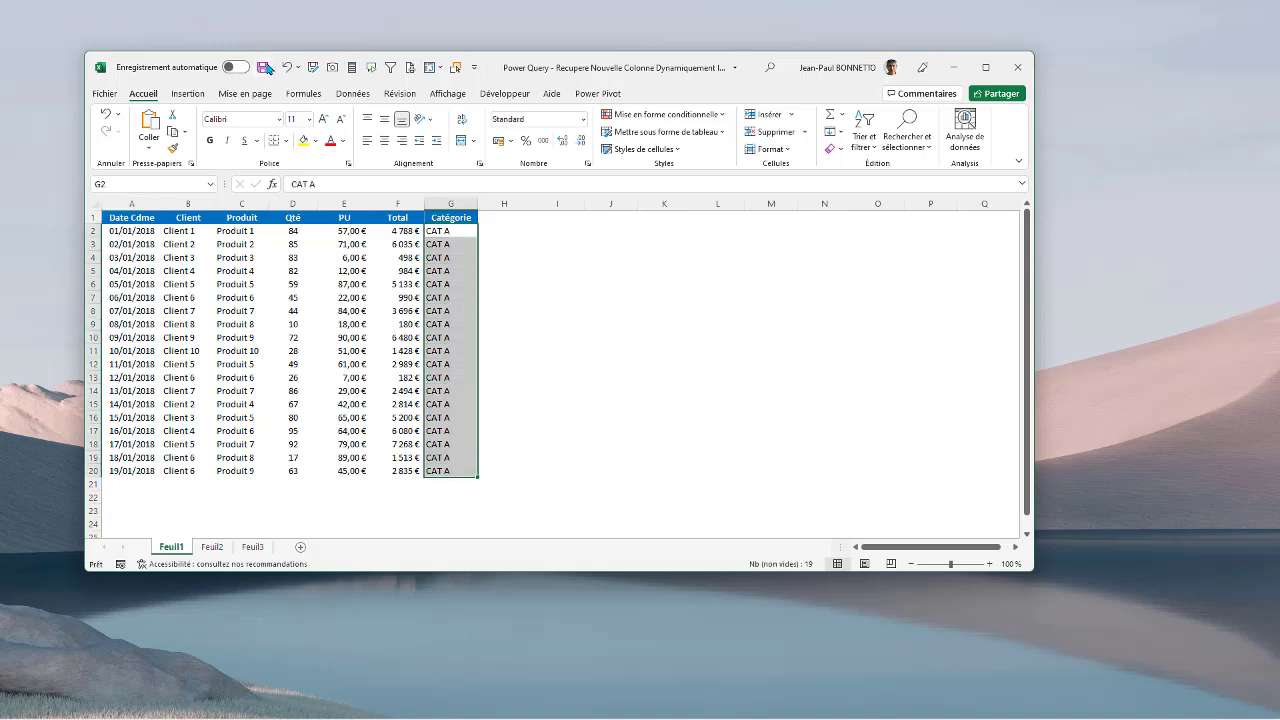
Step: Try saving, dismiss the file-format warning and save error, then bring up the open Excel workbooks
click(264, 67)
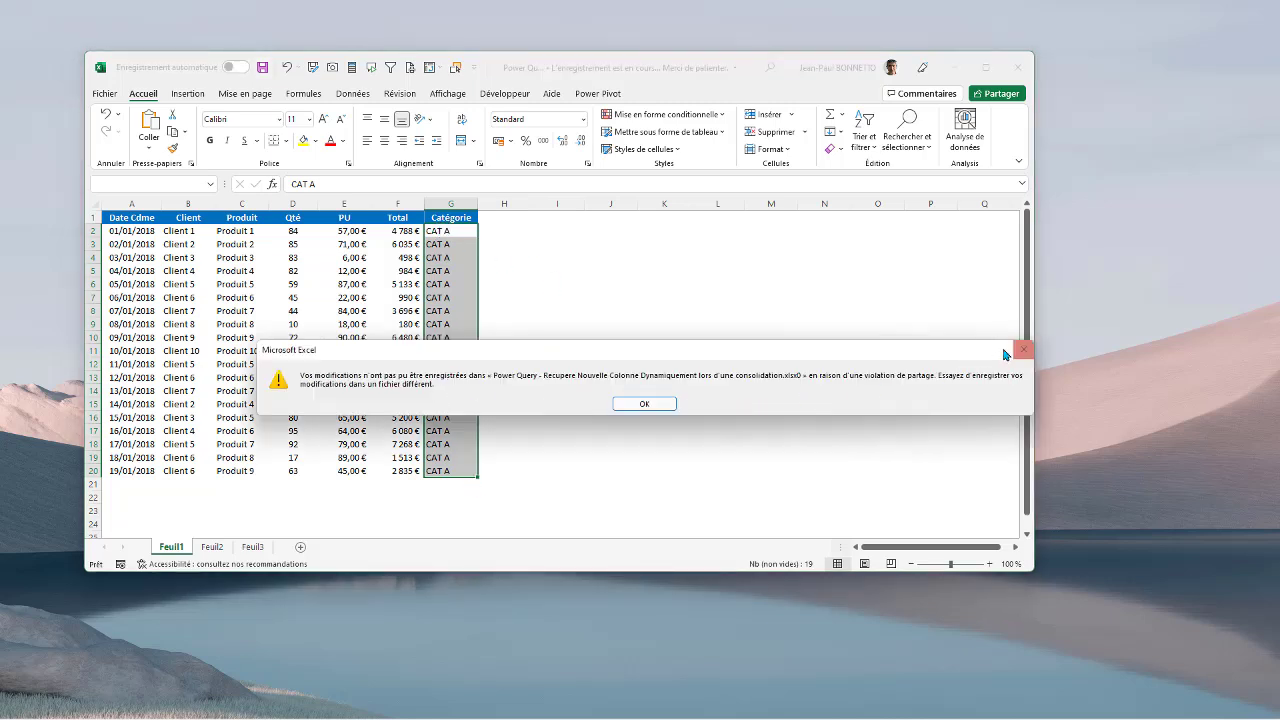
click(1023, 350)
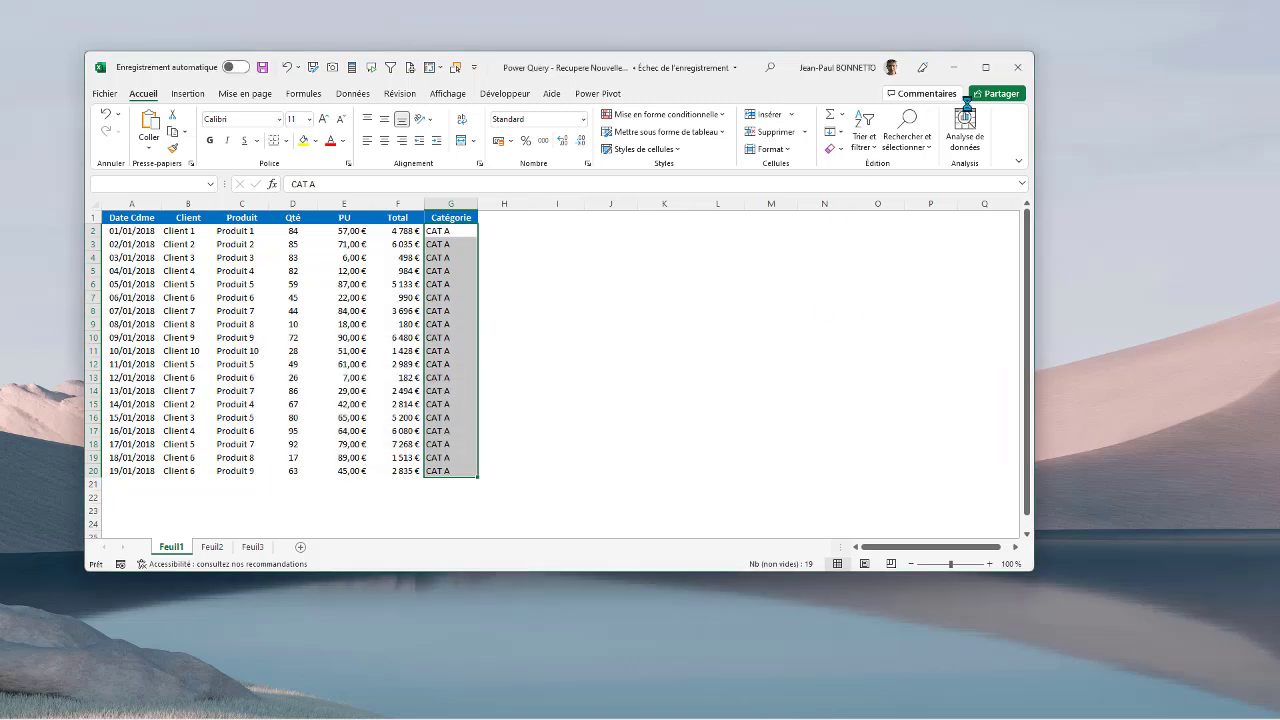
click(644, 404)
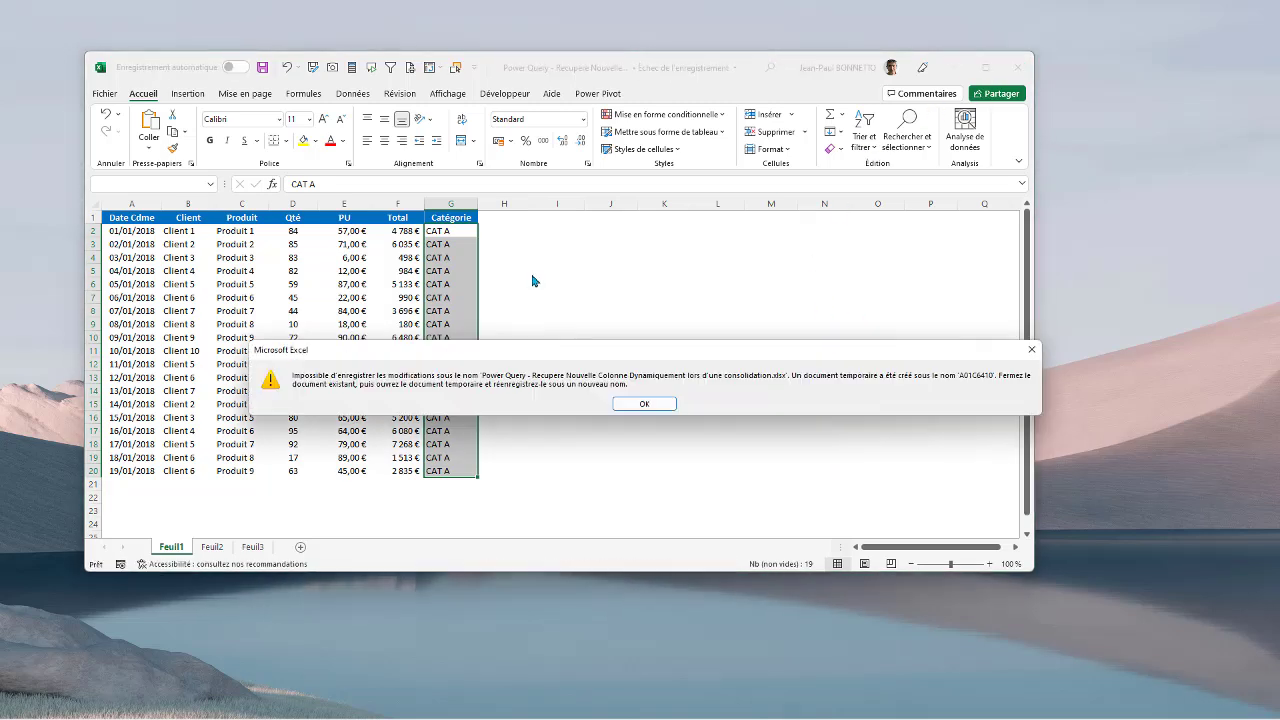
click(645, 403)
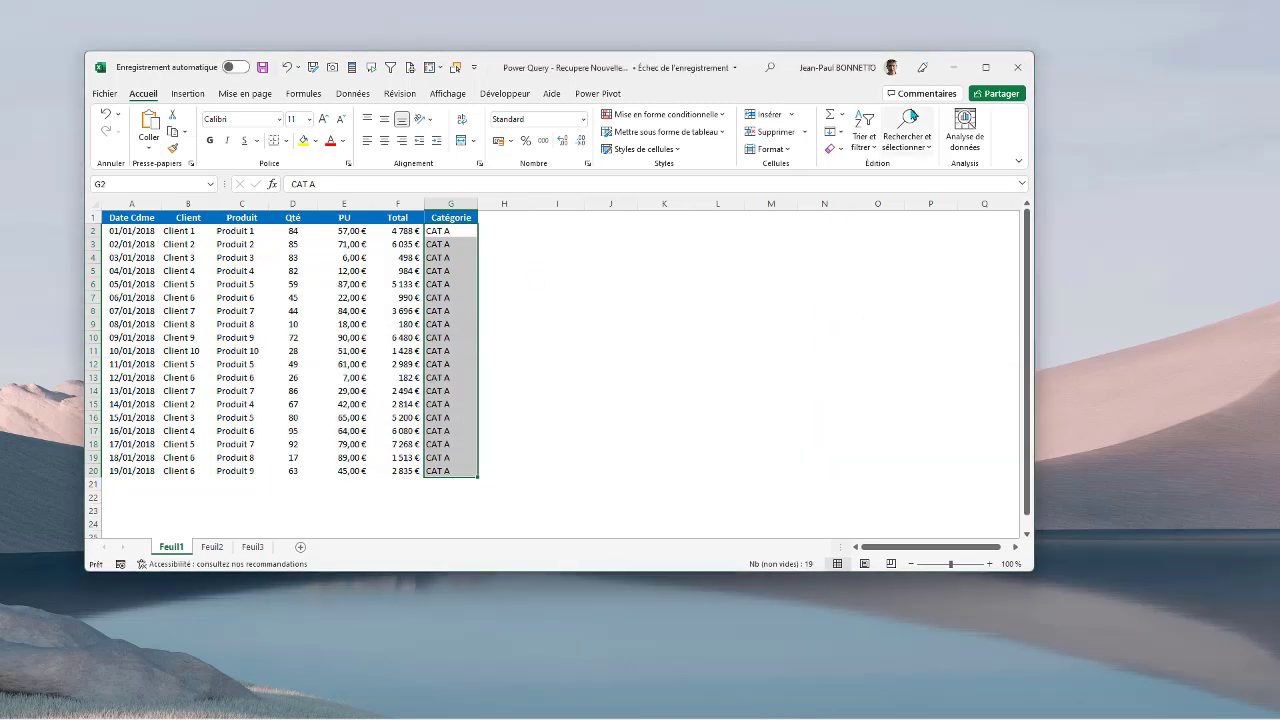
mouse_move(614, 712)
click(698, 704)
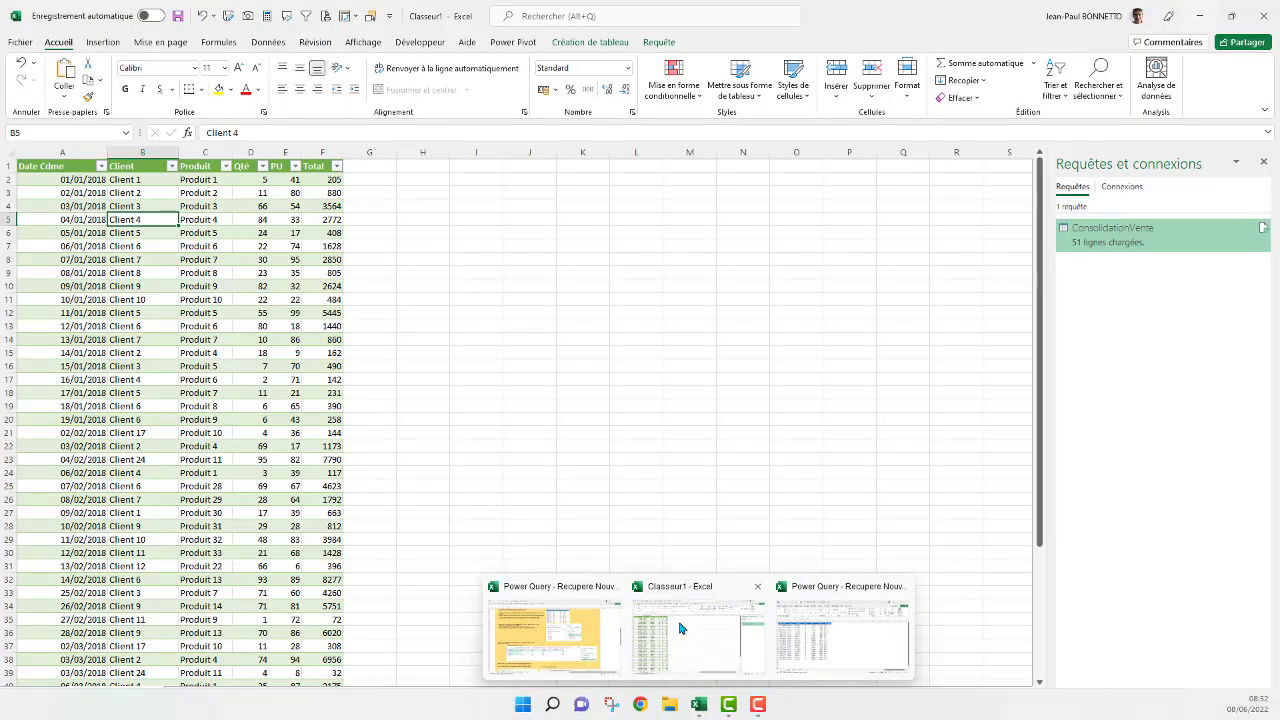
Step: Switch to Classeur1 and save it to the Desktop as Tuto - ConsolidationColonne.xlsx
click(680, 627)
click(138, 259)
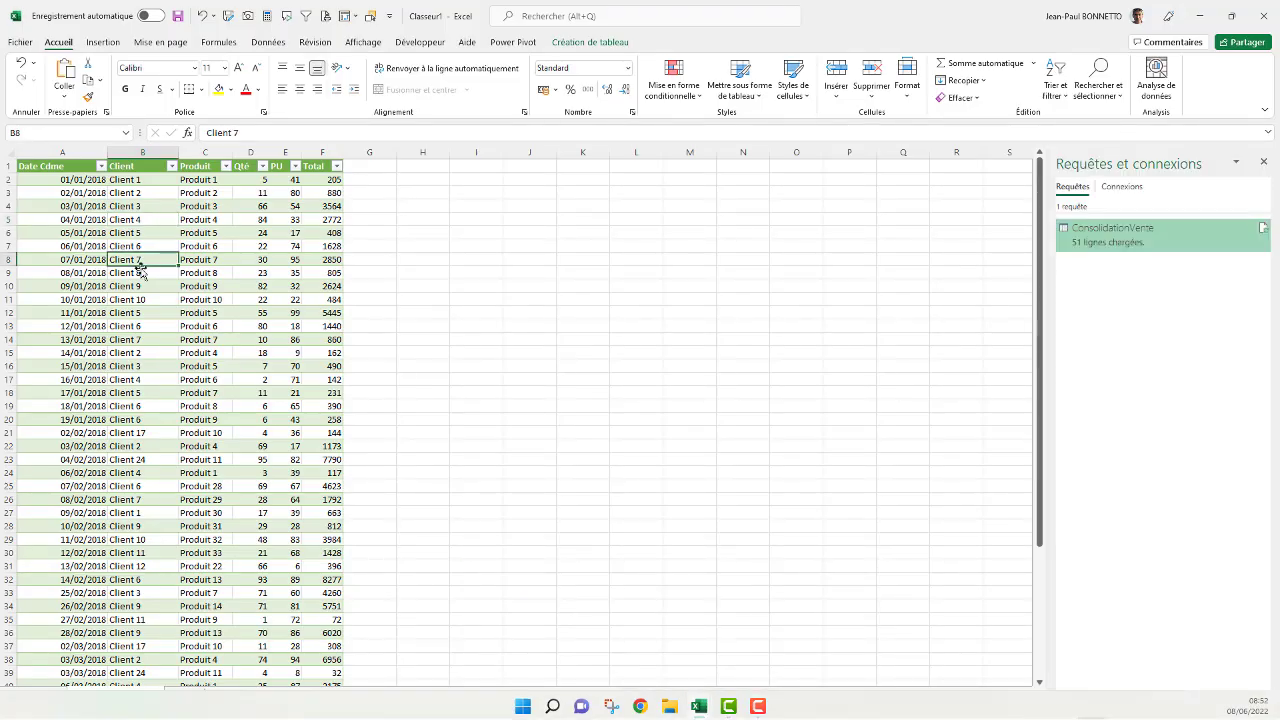
click(227, 18)
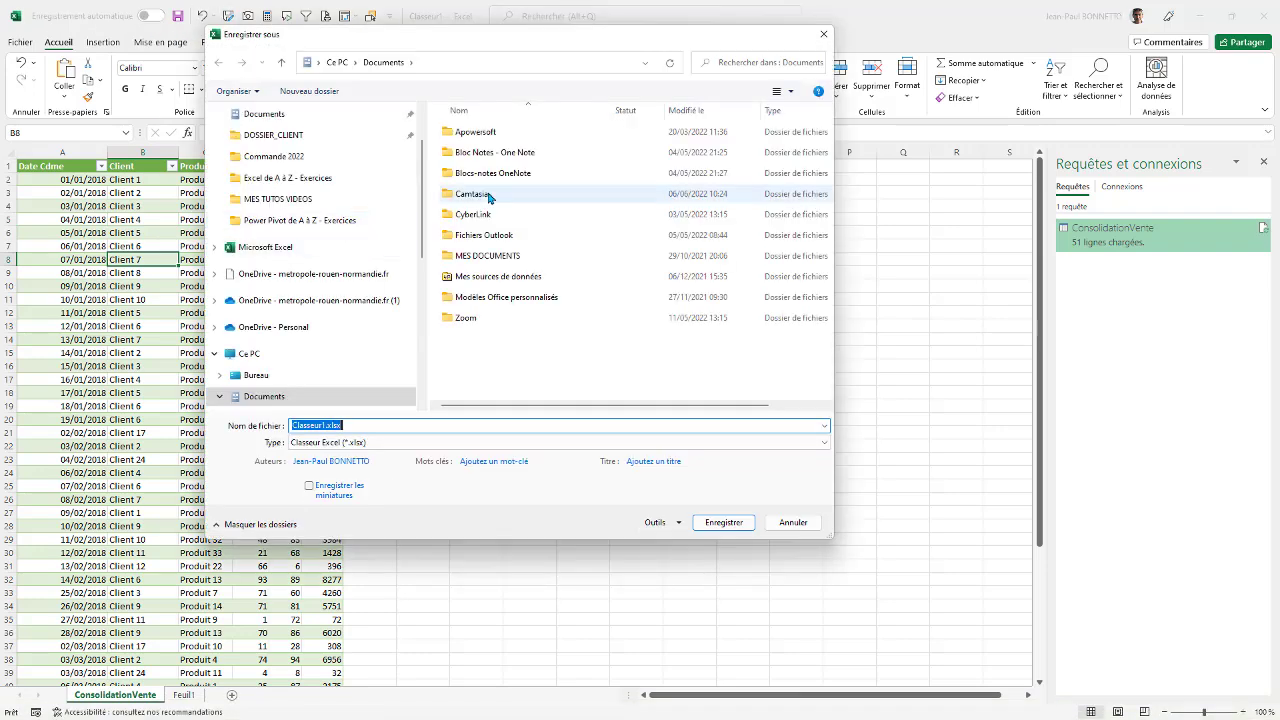
click(253, 375)
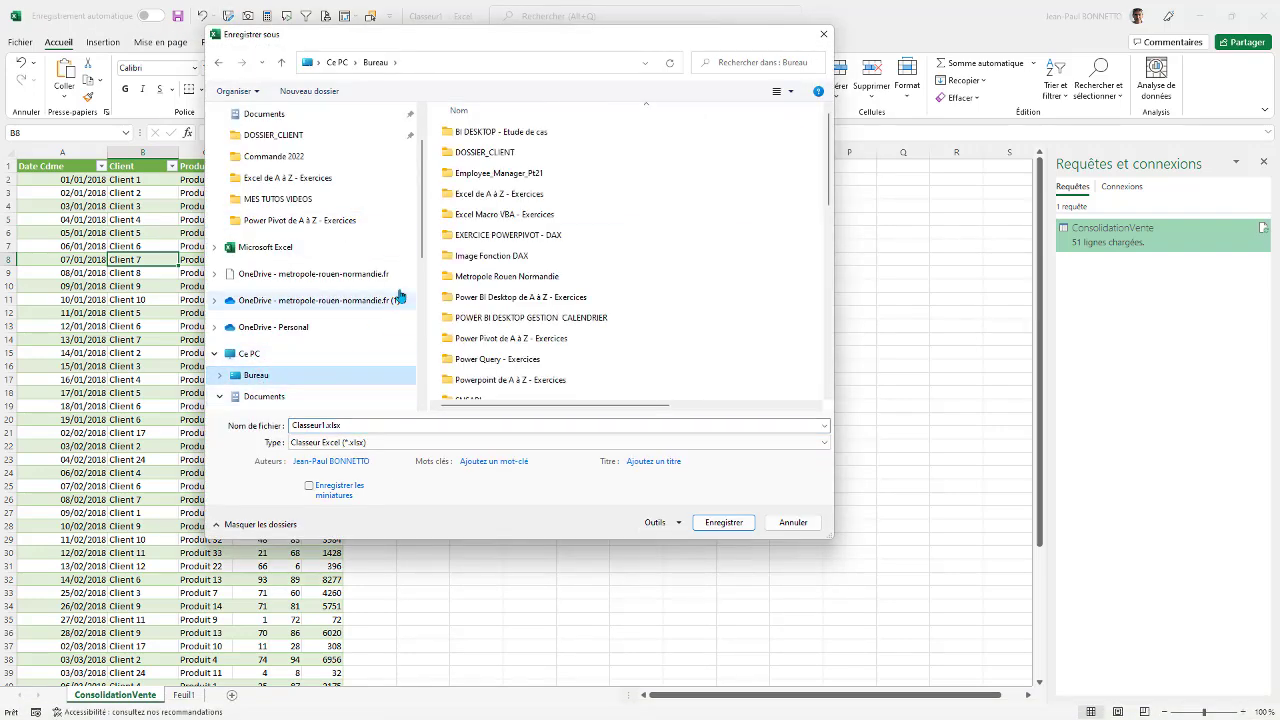
double_click(355, 425)
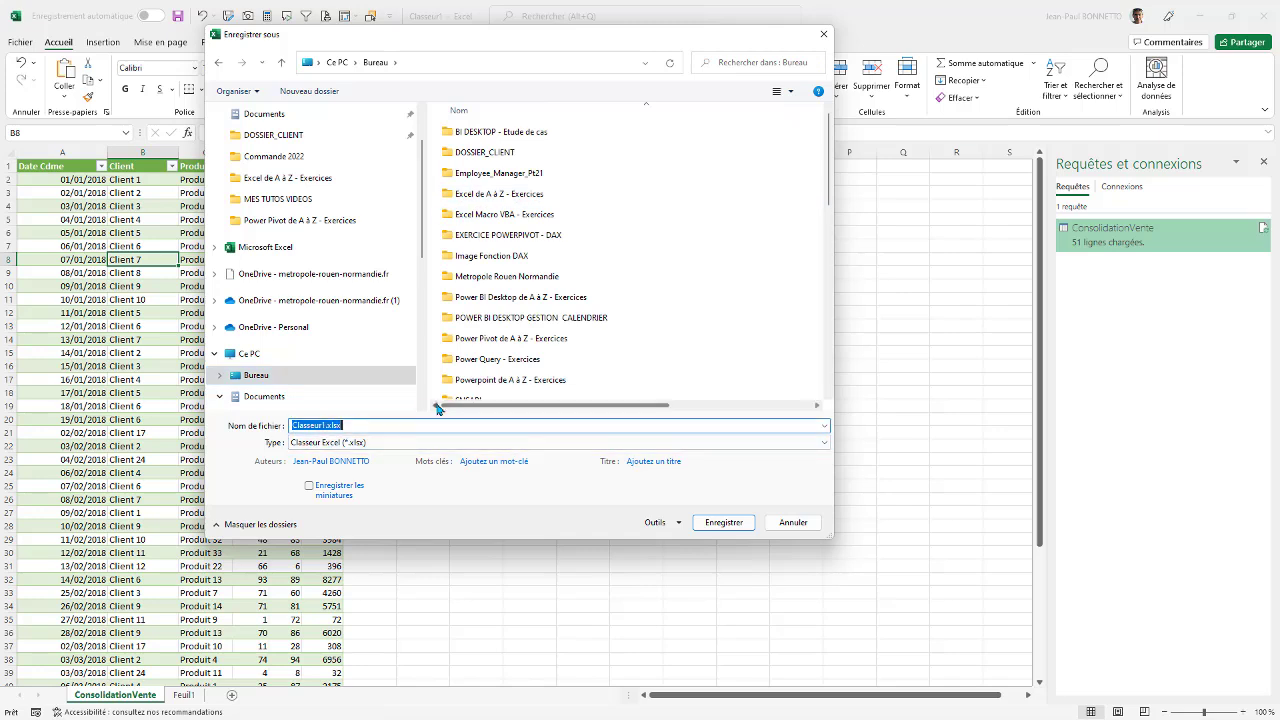
text(Tuto )
text(- ConsolidationColonne)
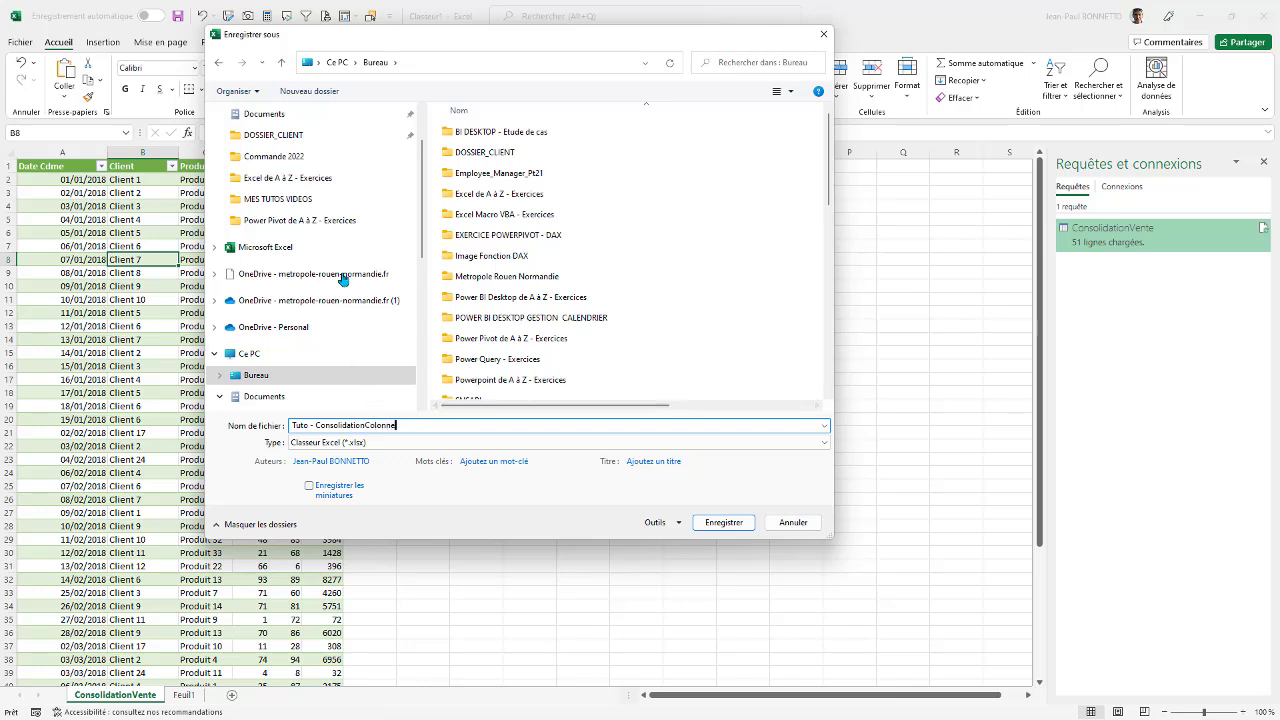
click(712, 523)
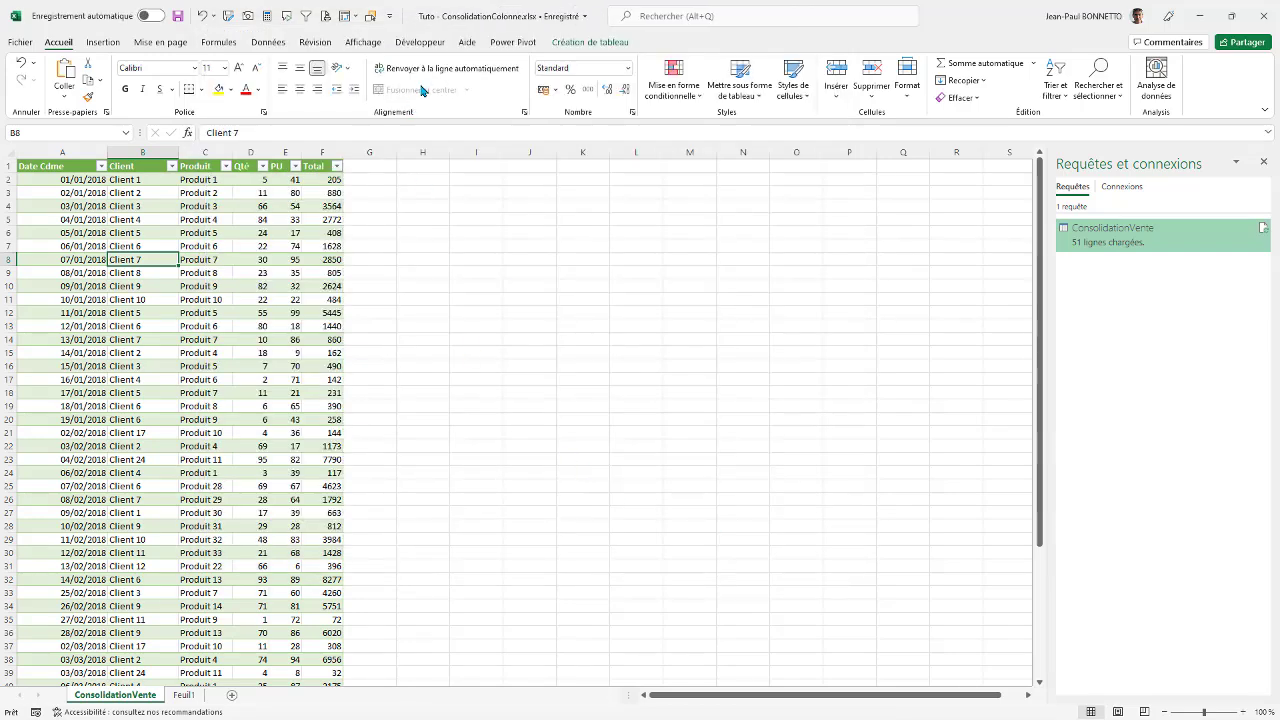
Step: Close the Tuto workbook and save the source as Power Query - Consolidation Feuille et Colonne.xlsx
click(1265, 22)
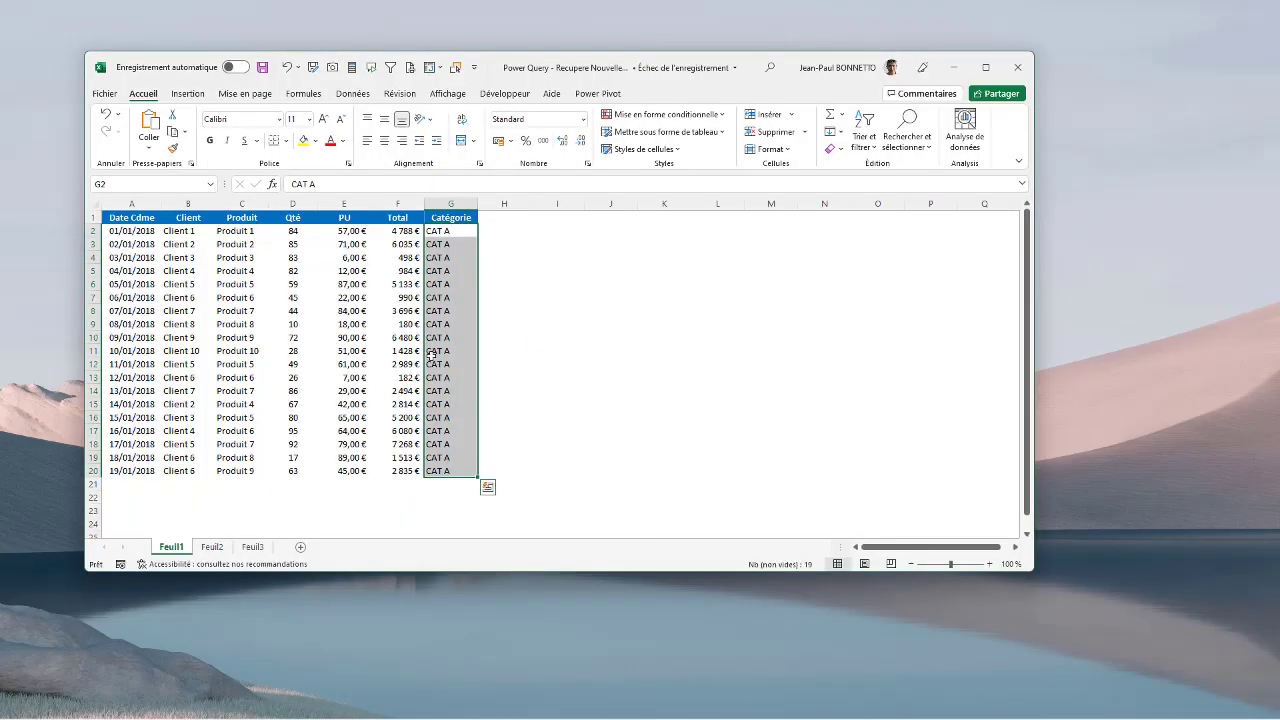
click(355, 299)
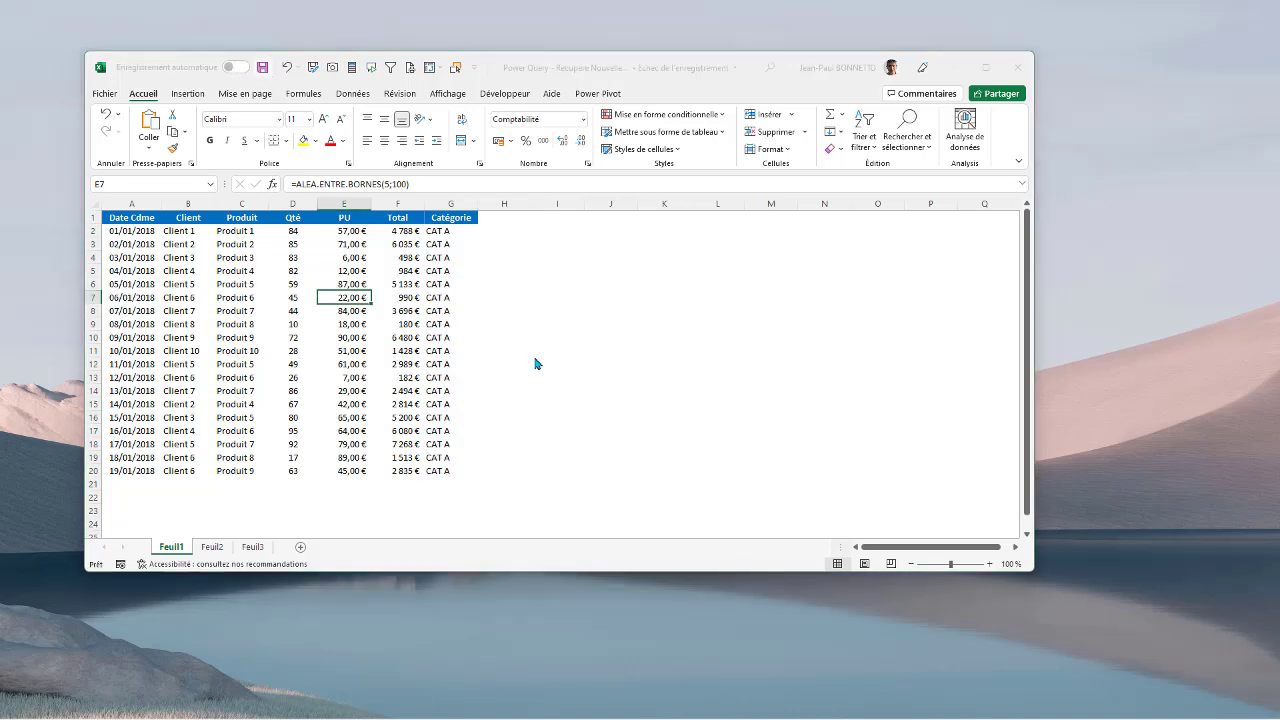
key(F12)
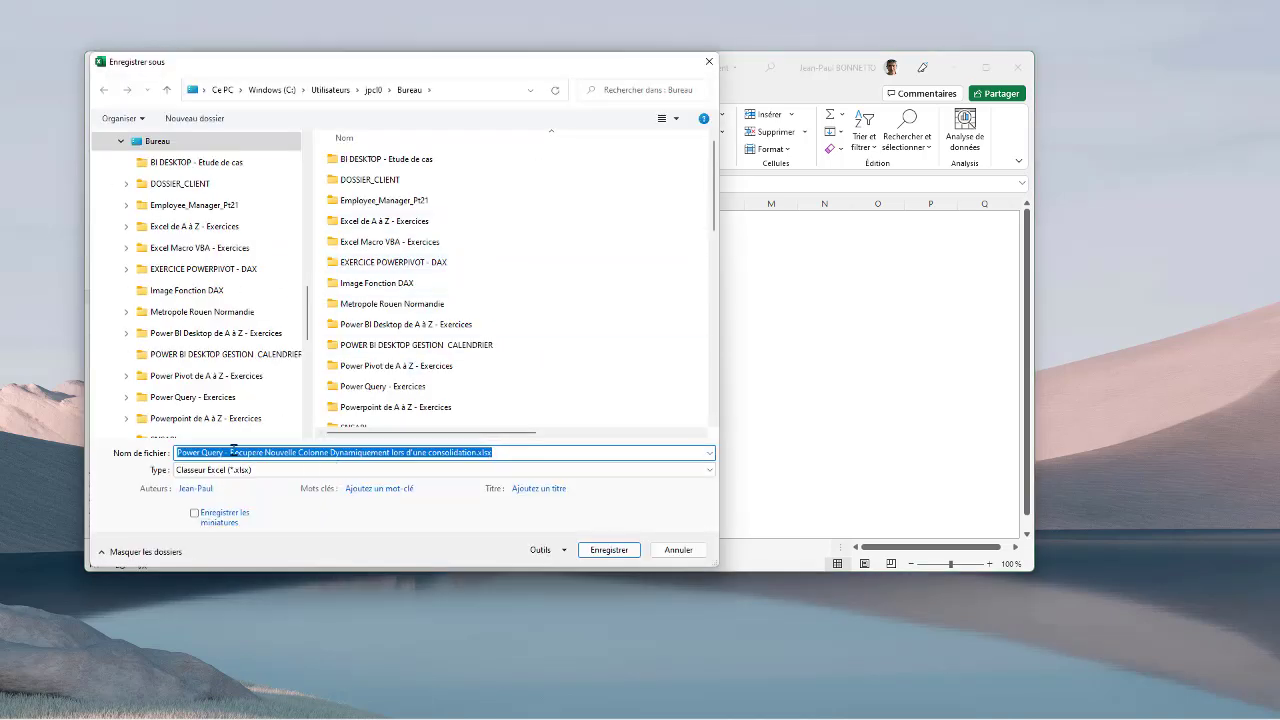
click(292, 458)
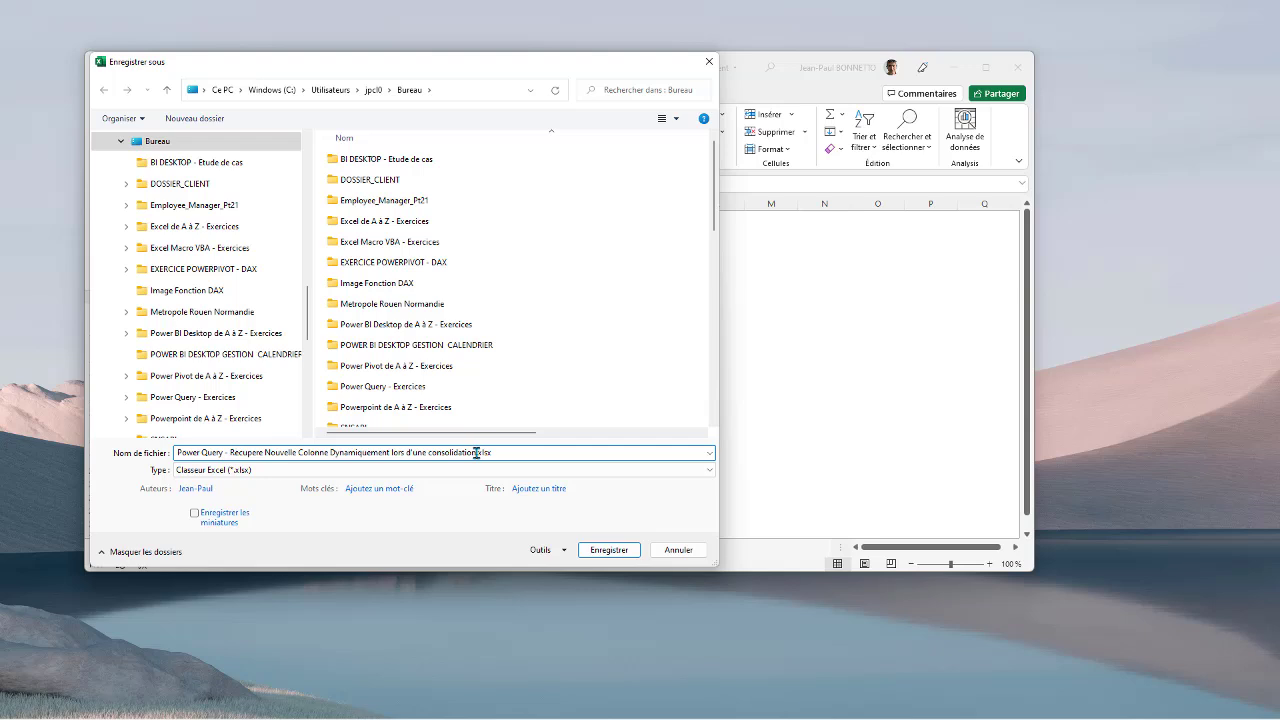
drag(477, 453, 233, 453)
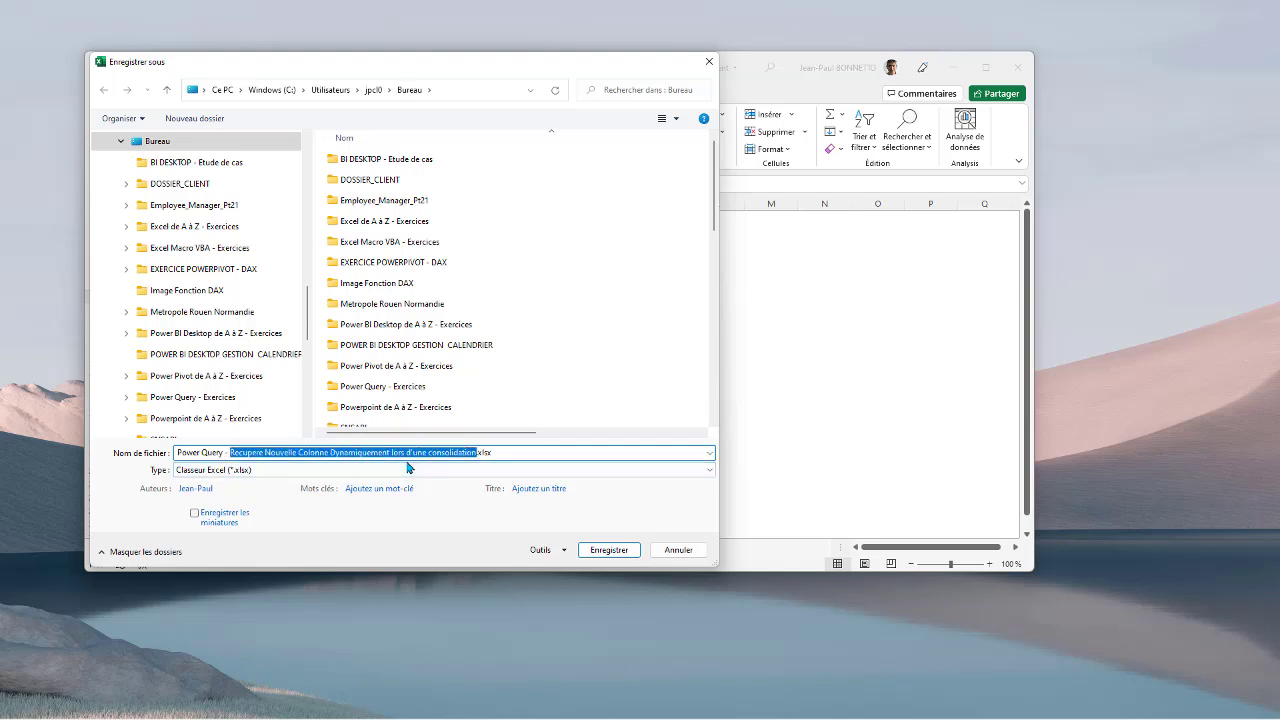
text(Consol)
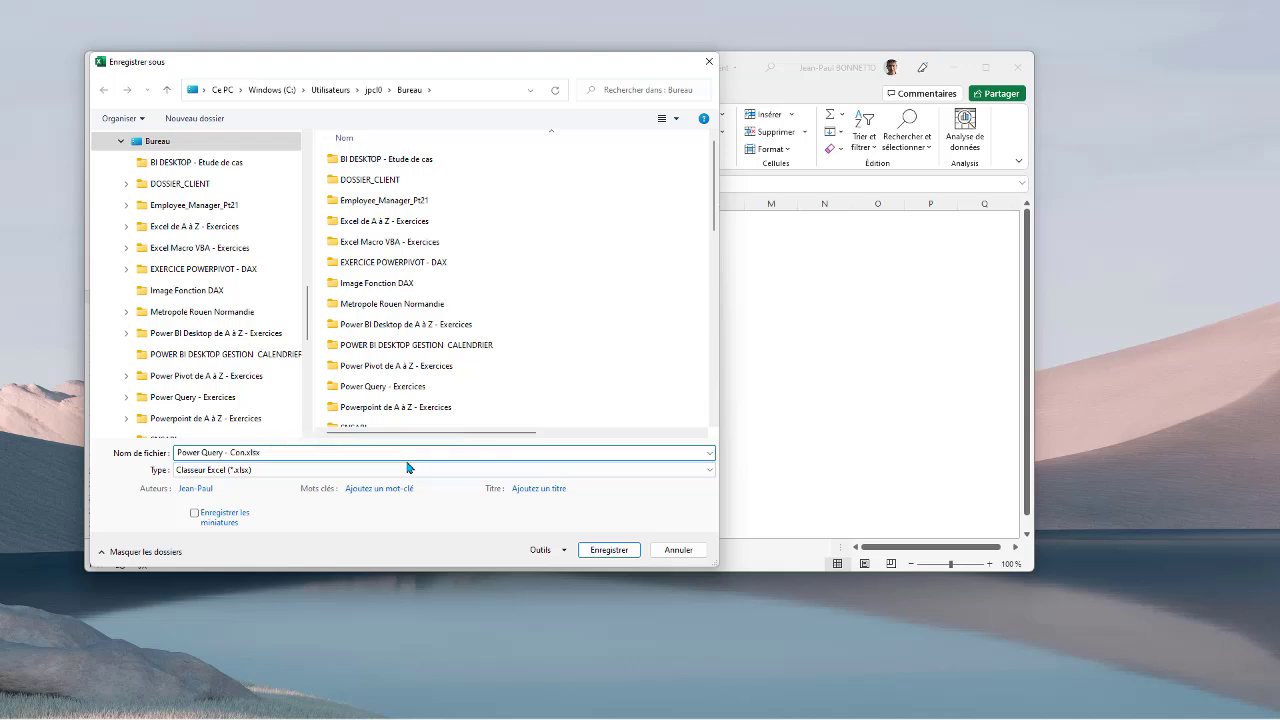
text(idation )
text(Feuill)
text(e et Colonne)
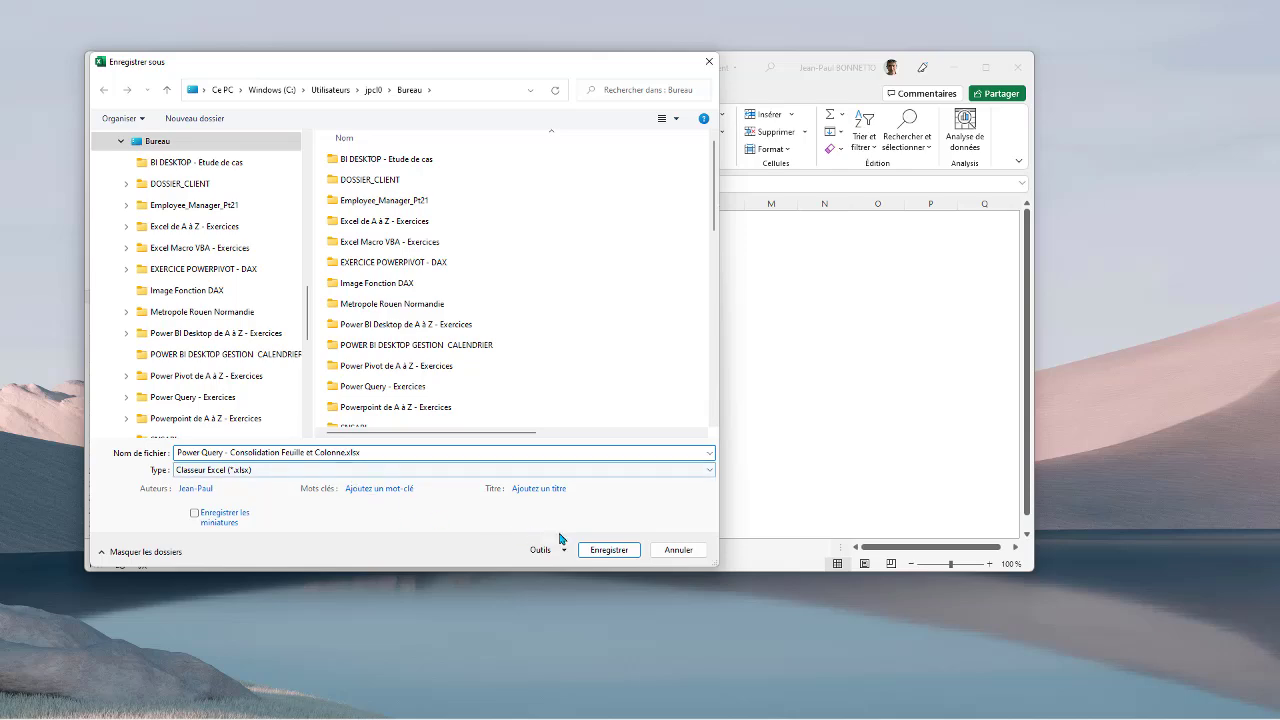
click(606, 553)
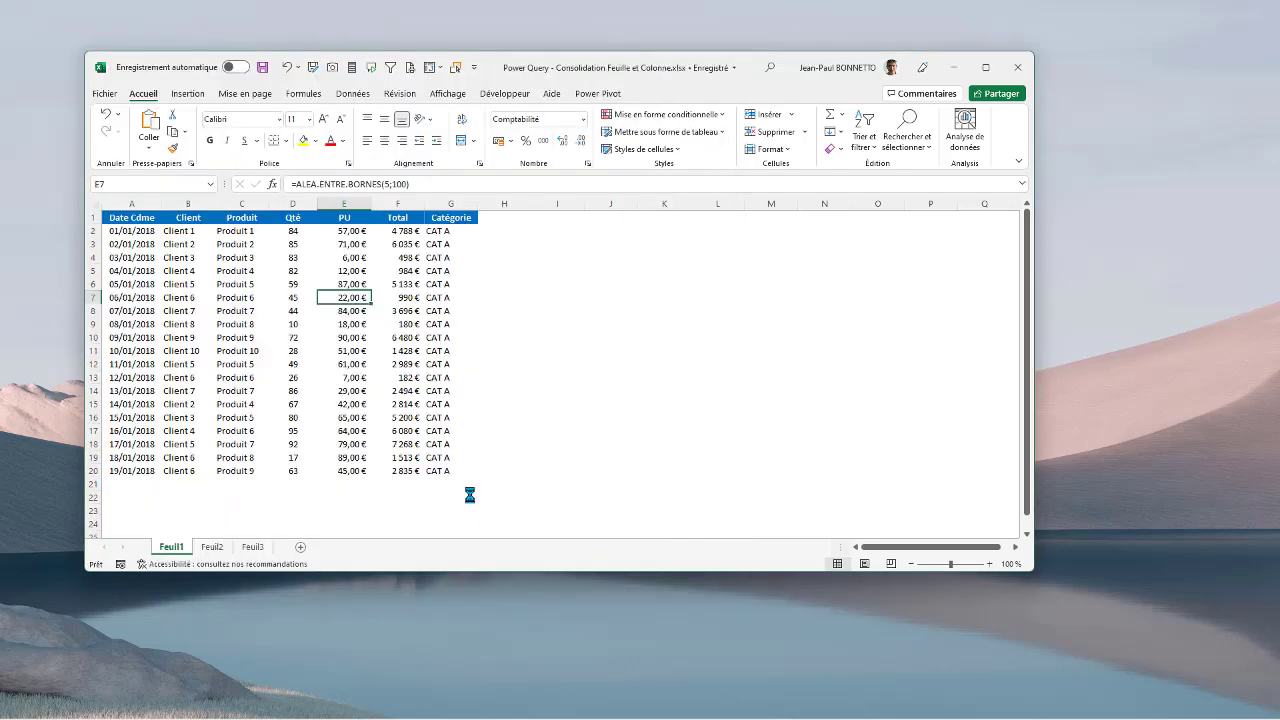
Step: Resave and close the source workbook, then open Tuto - ConsolidationColonne.xlsx from the Desktop
click(253, 260)
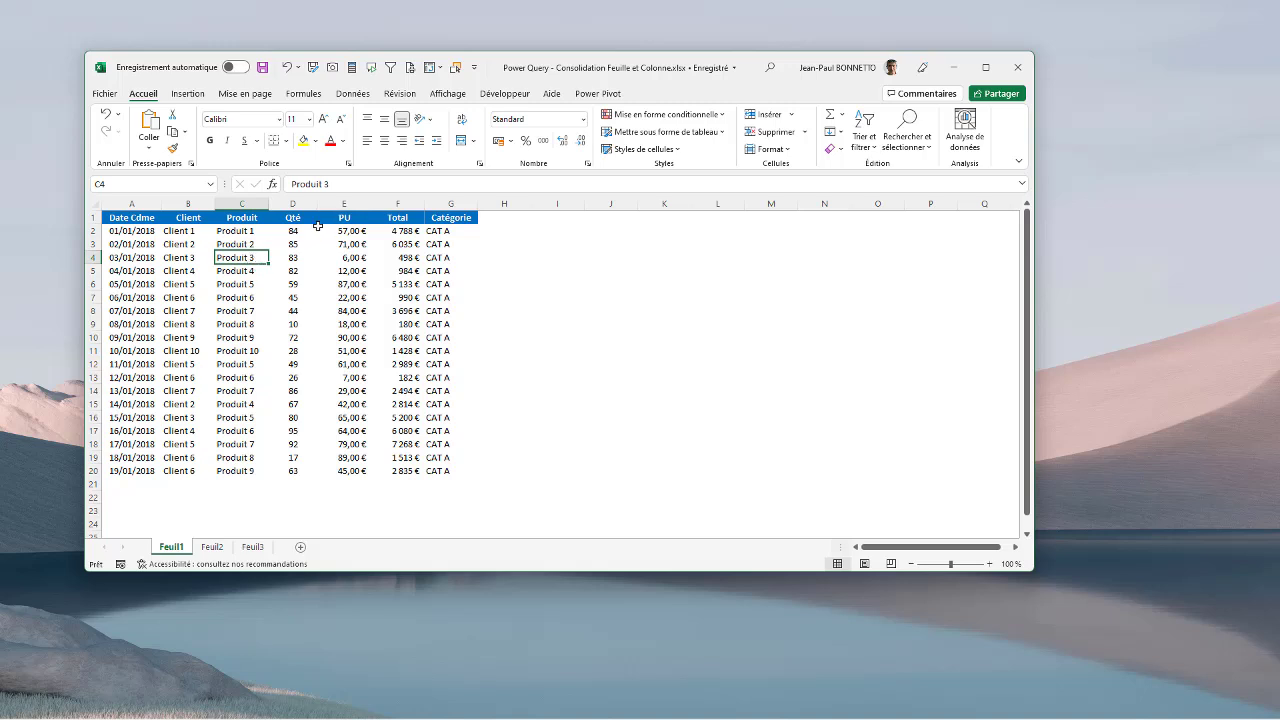
click(264, 67)
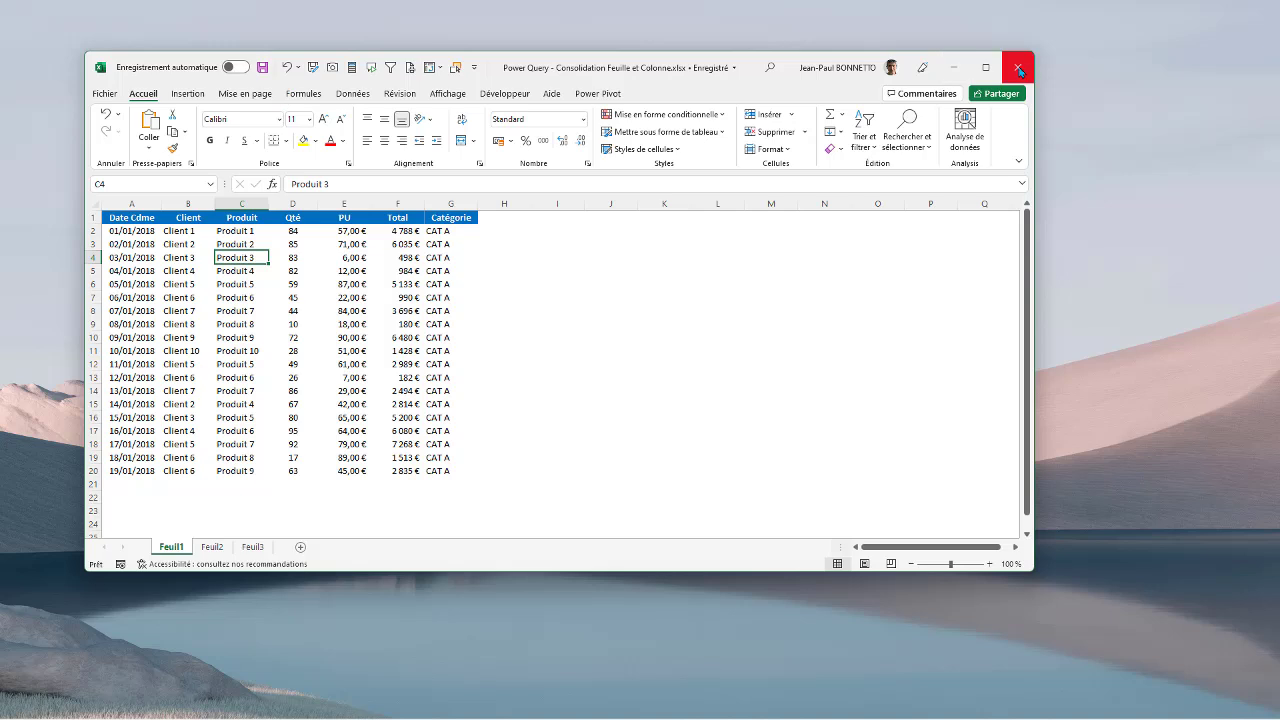
click(405, 257)
click(1018, 67)
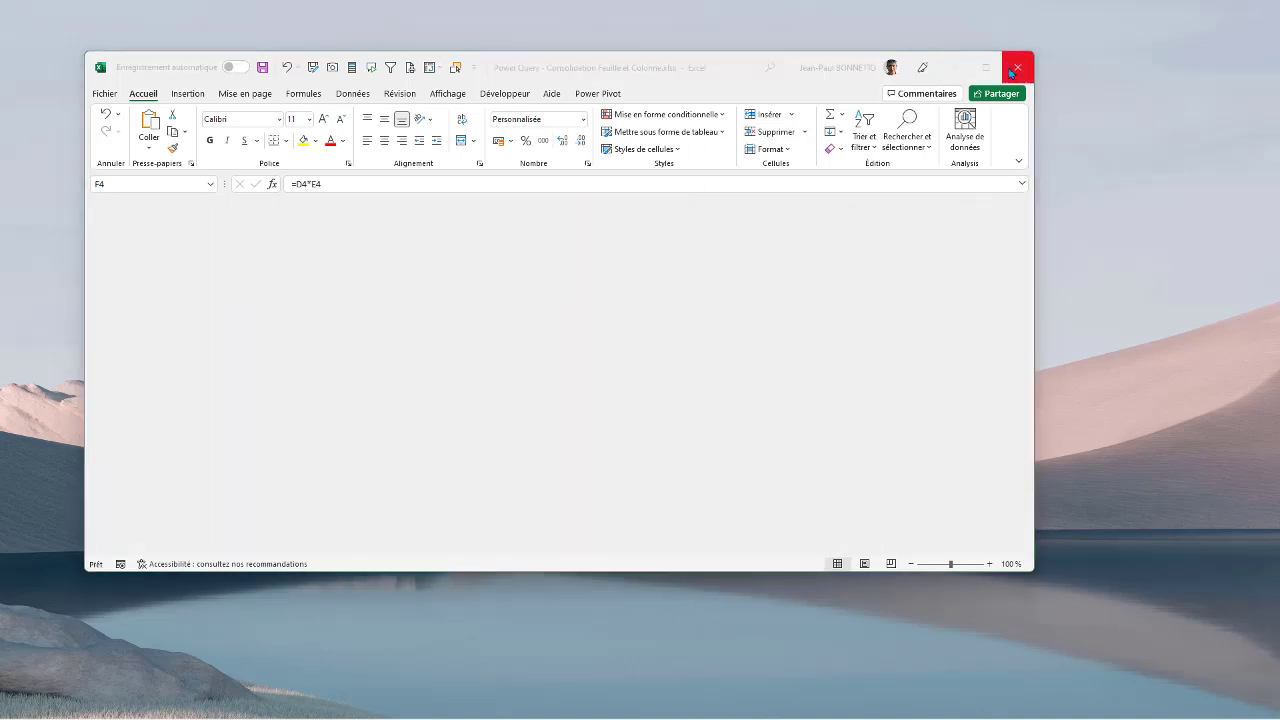
click(648, 97)
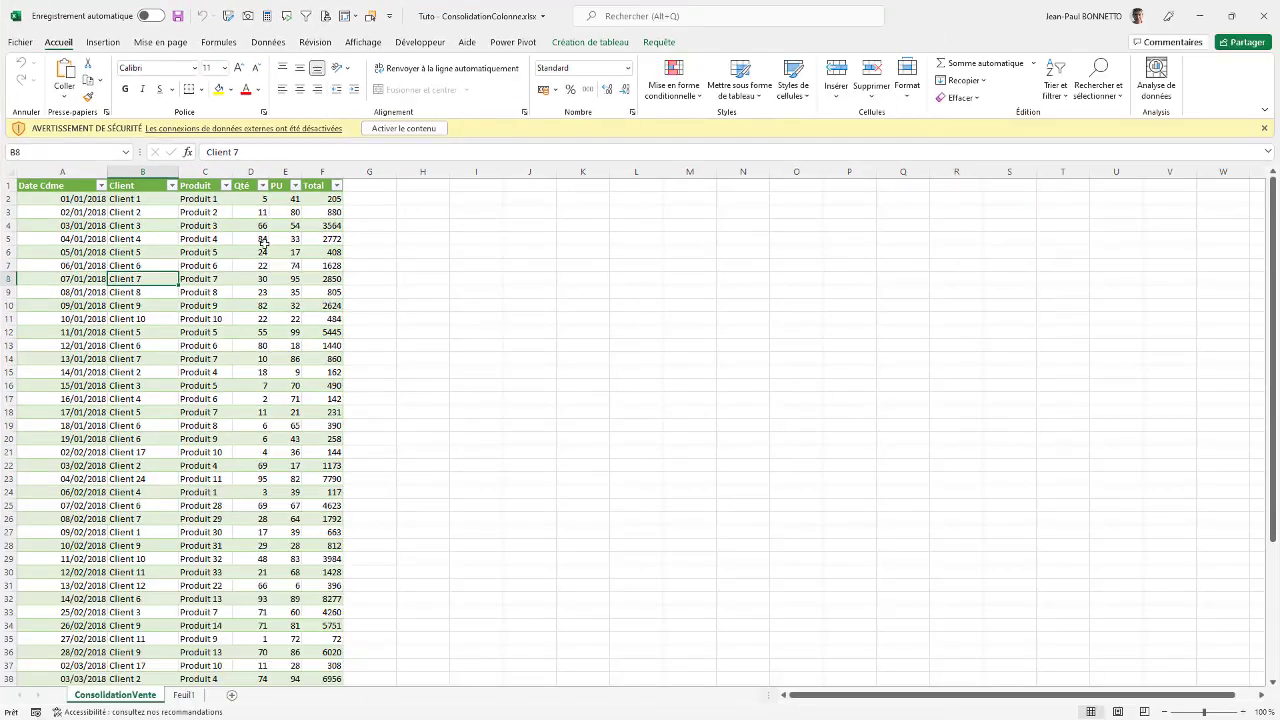
Step: Enable the blocked external data connections with Activer le contenu
click(240, 238)
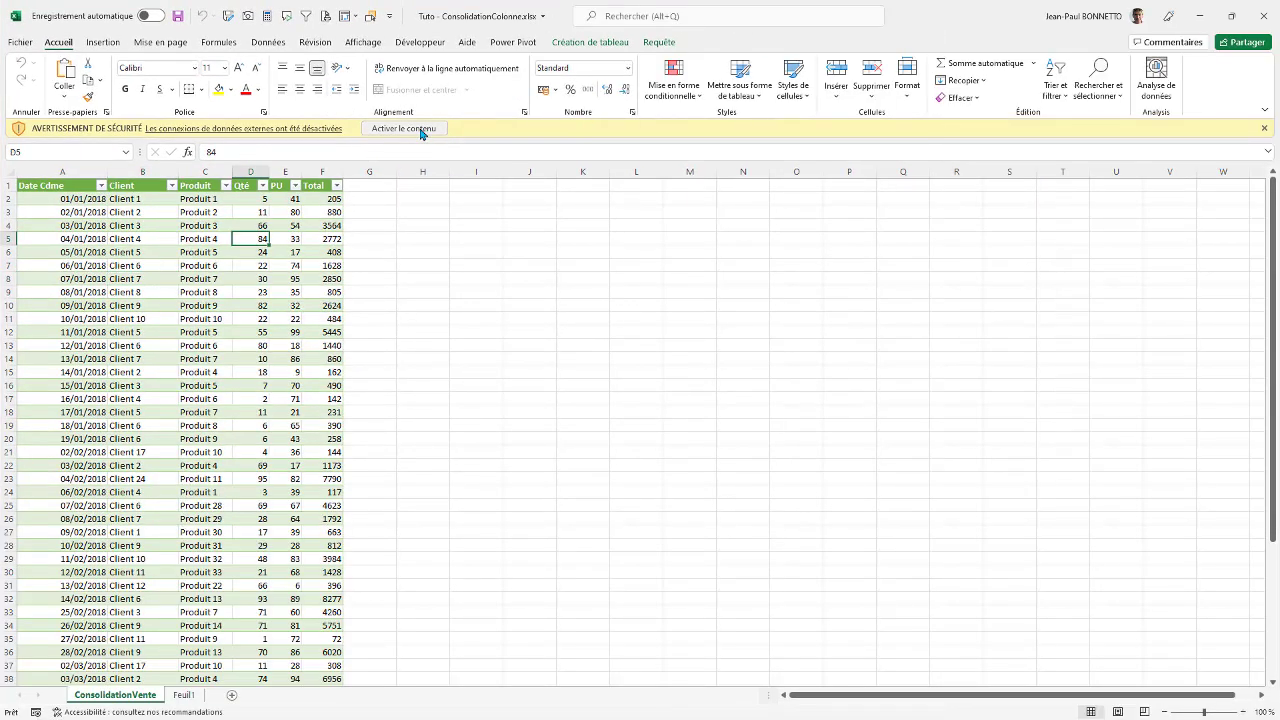
click(421, 130)
click(182, 233)
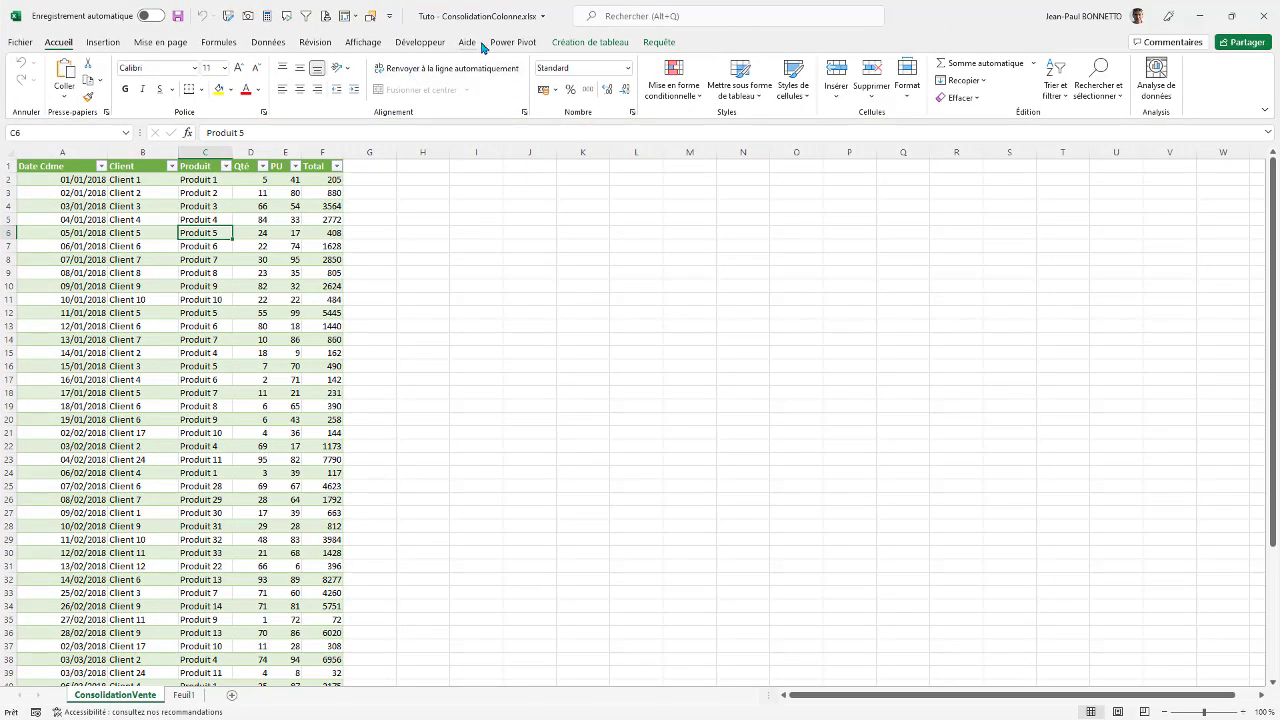
Step: From Données > Requêtes et connexions, open the ConsolidationVente query with Modifier
click(268, 42)
click(405, 63)
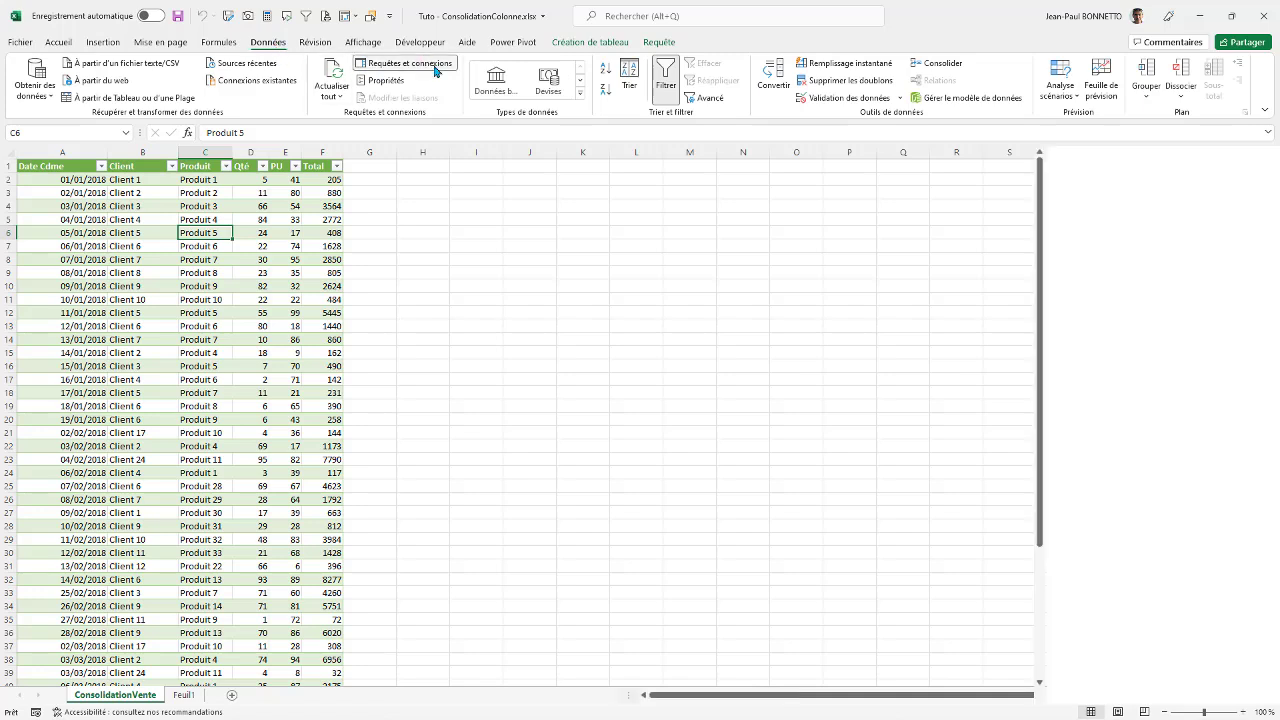
click(1148, 245)
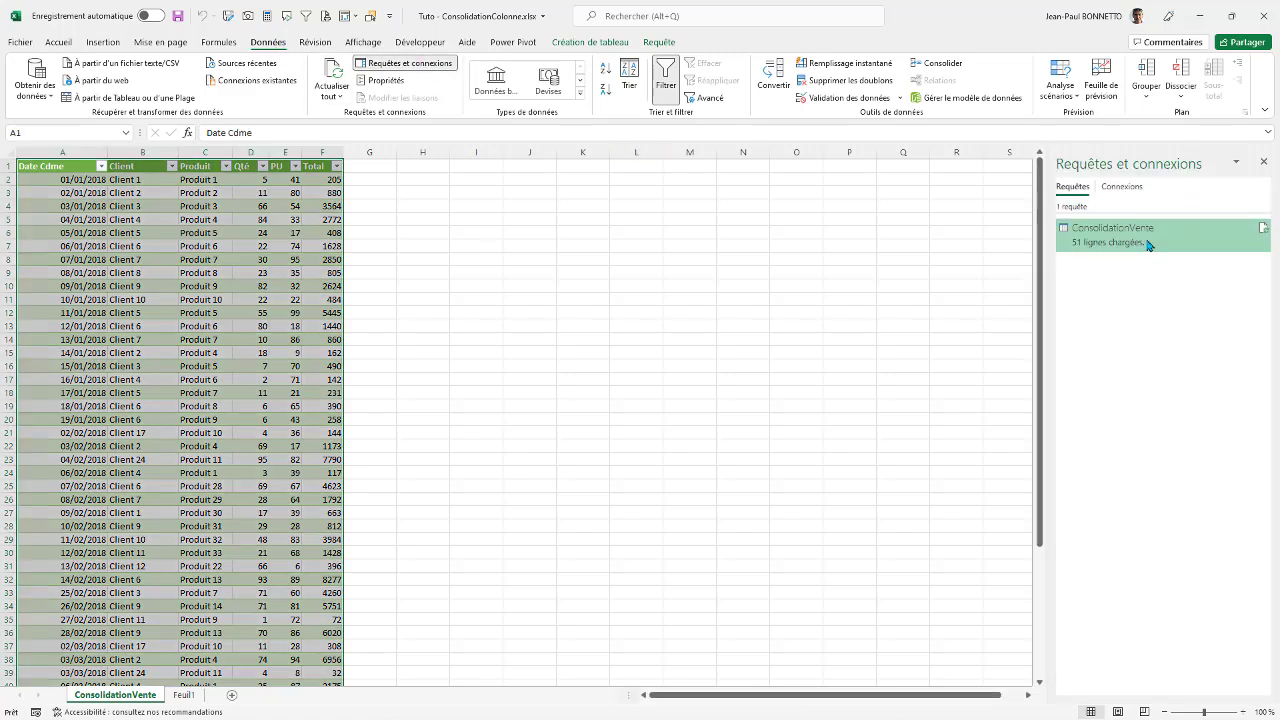
right_click(1146, 245)
click(1152, 283)
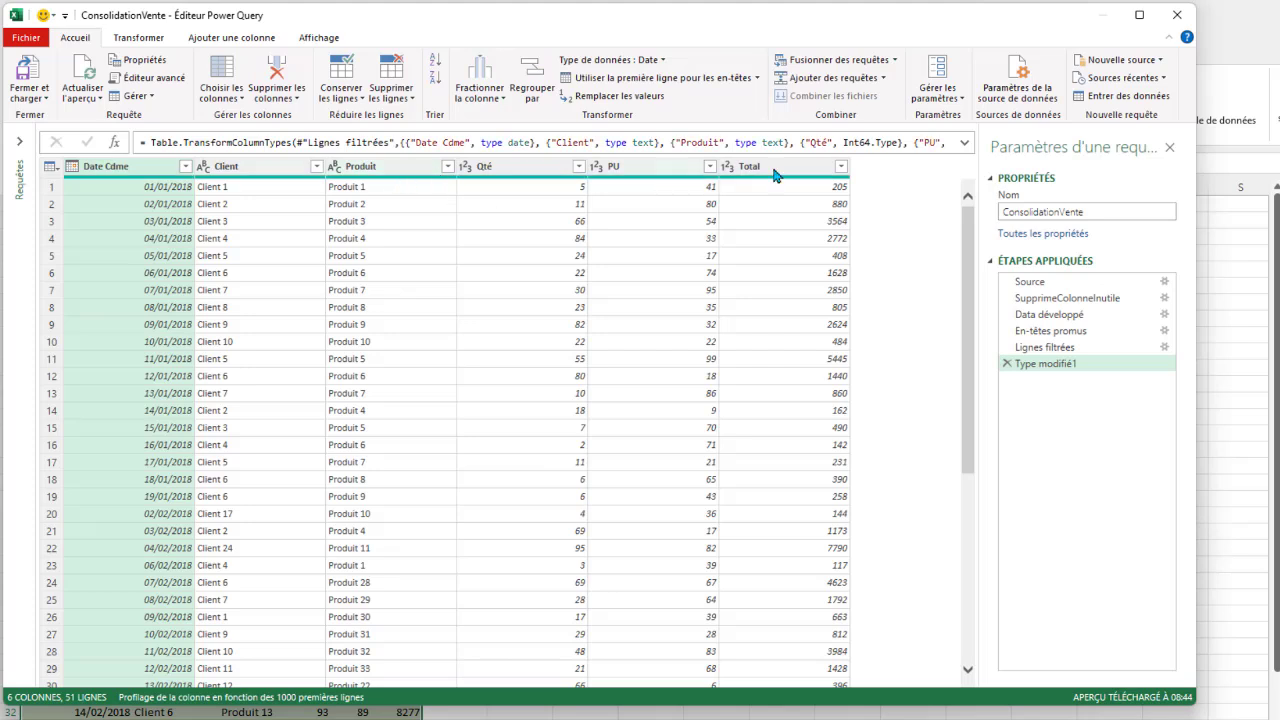
Step: Repoint the Source step to Power Query - Consolidation Feuille et Colonne.xlsx via Parcourir and Importer
click(1160, 281)
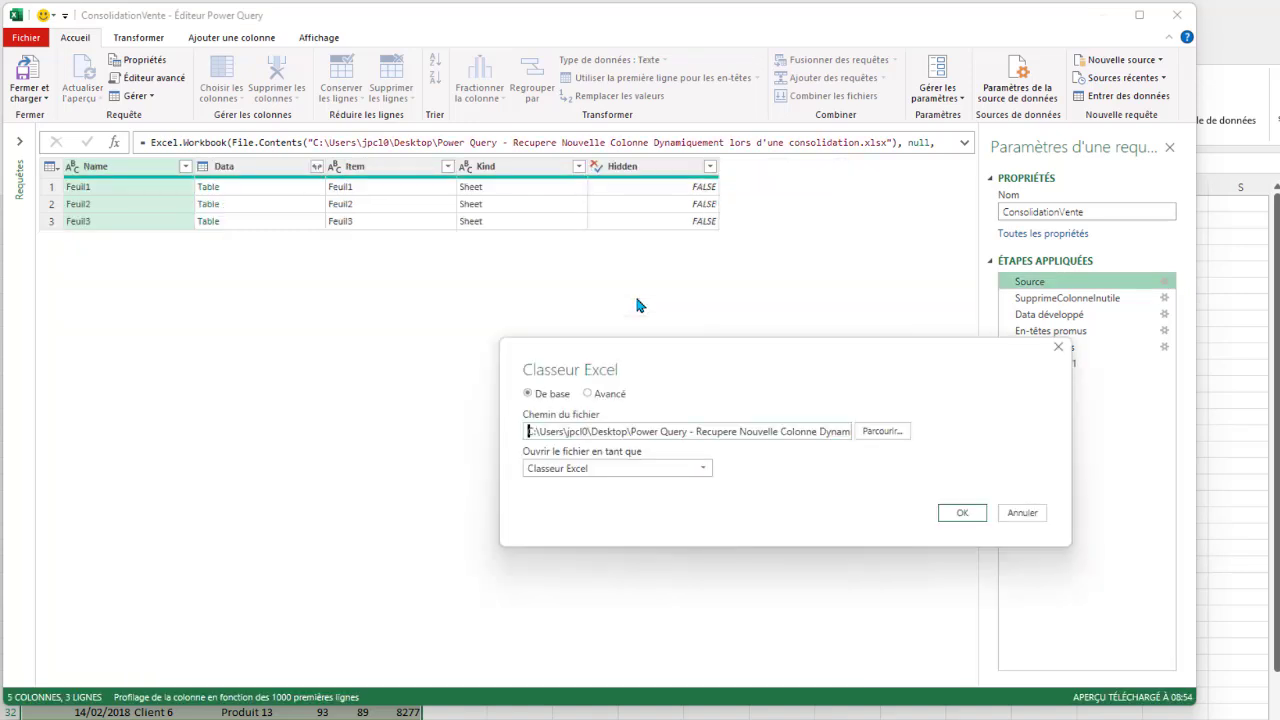
click(884, 432)
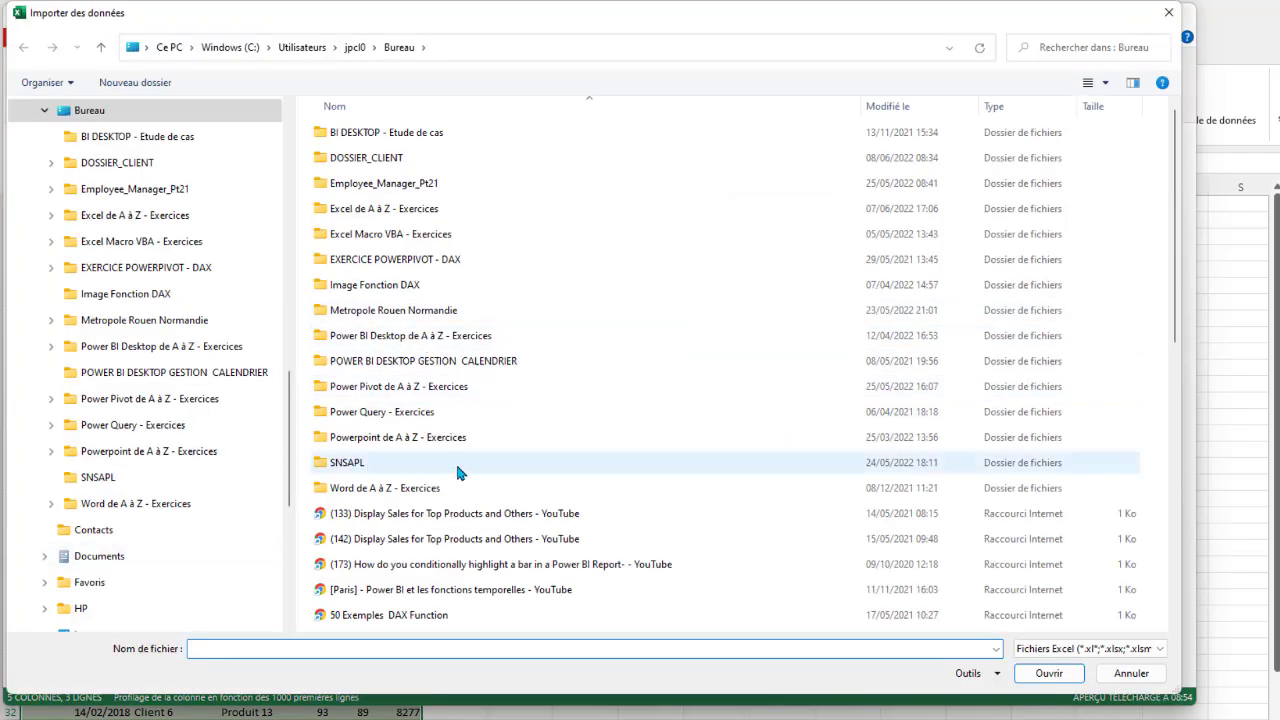
scroll(450, 460, down, 8)
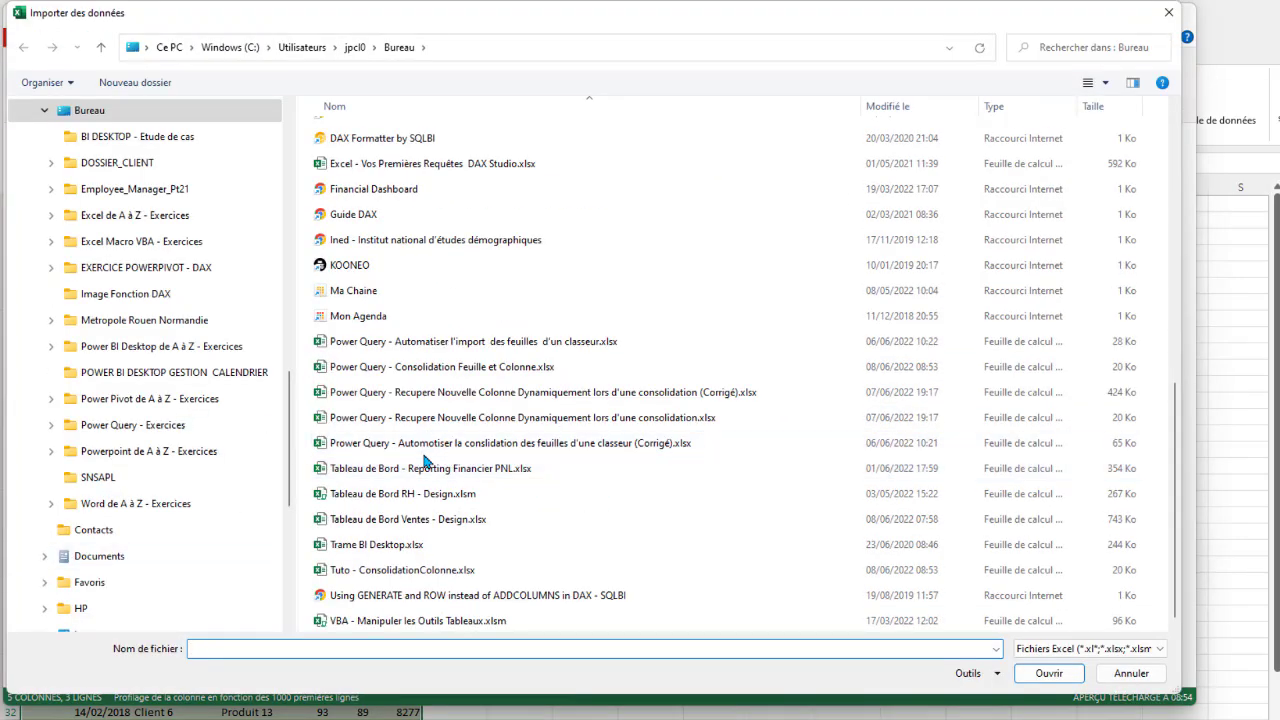
click(428, 368)
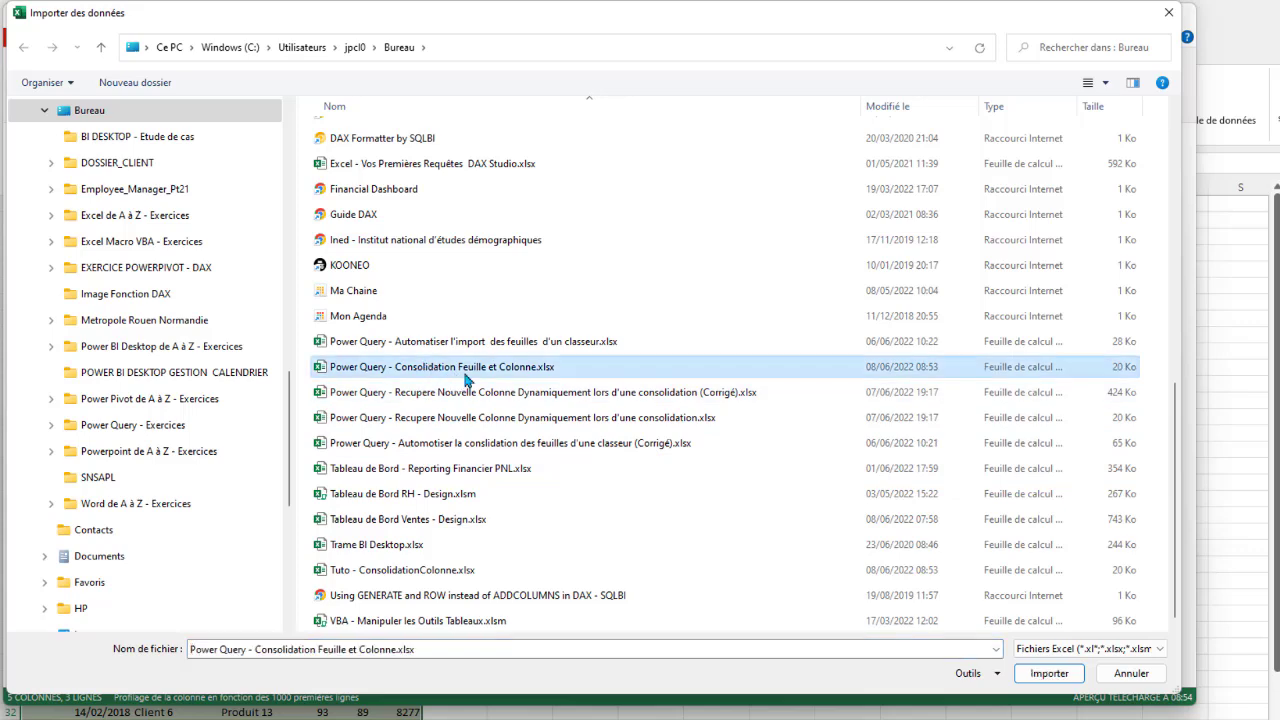
click(1049, 673)
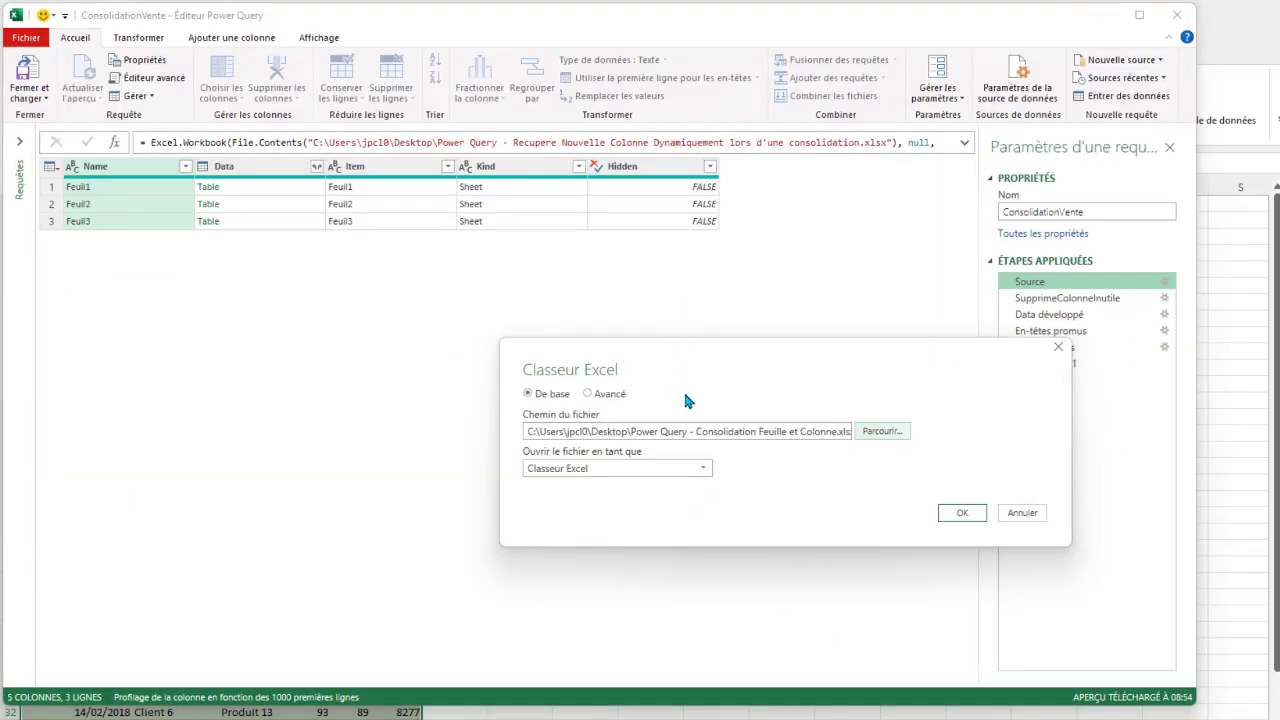
click(962, 512)
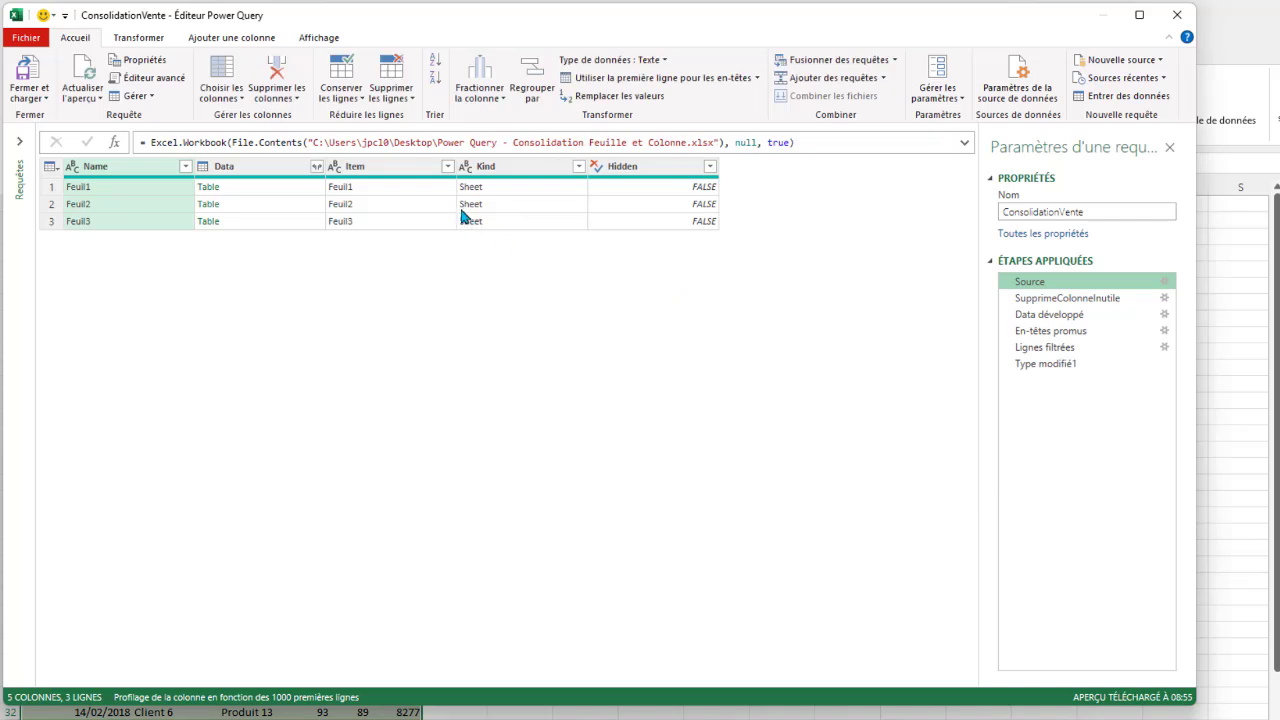
click(1056, 299)
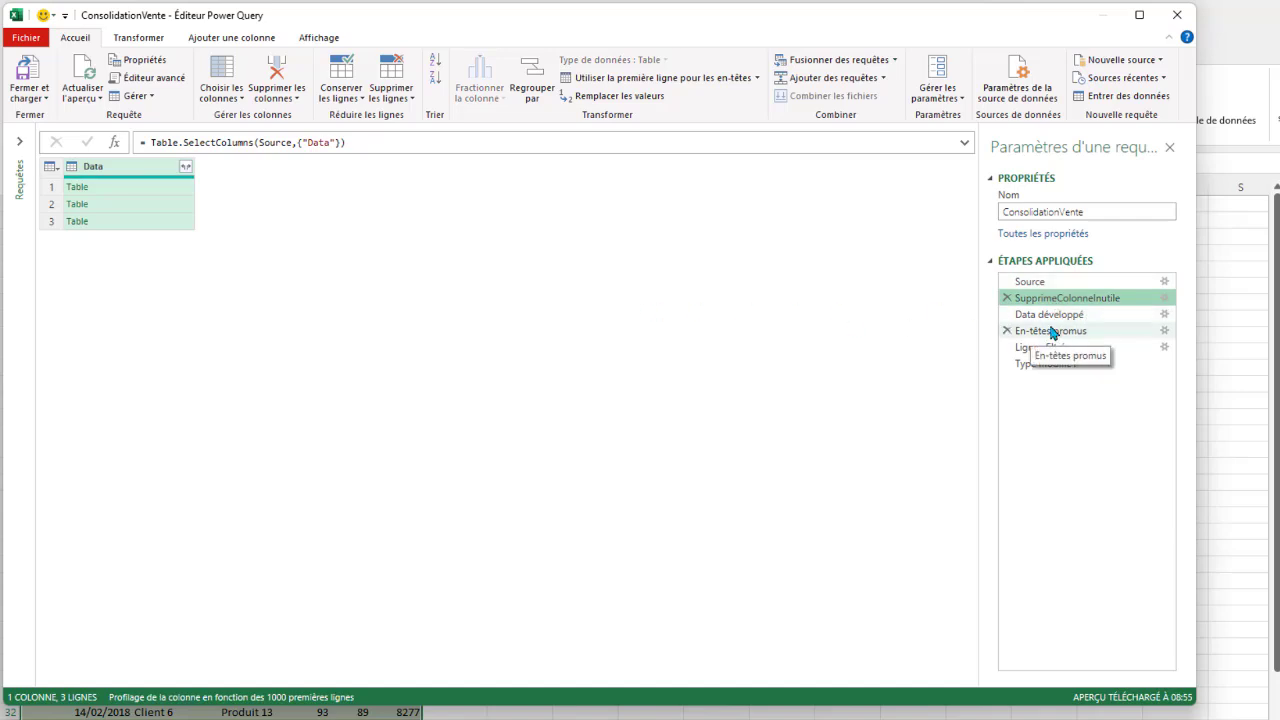
click(178, 192)
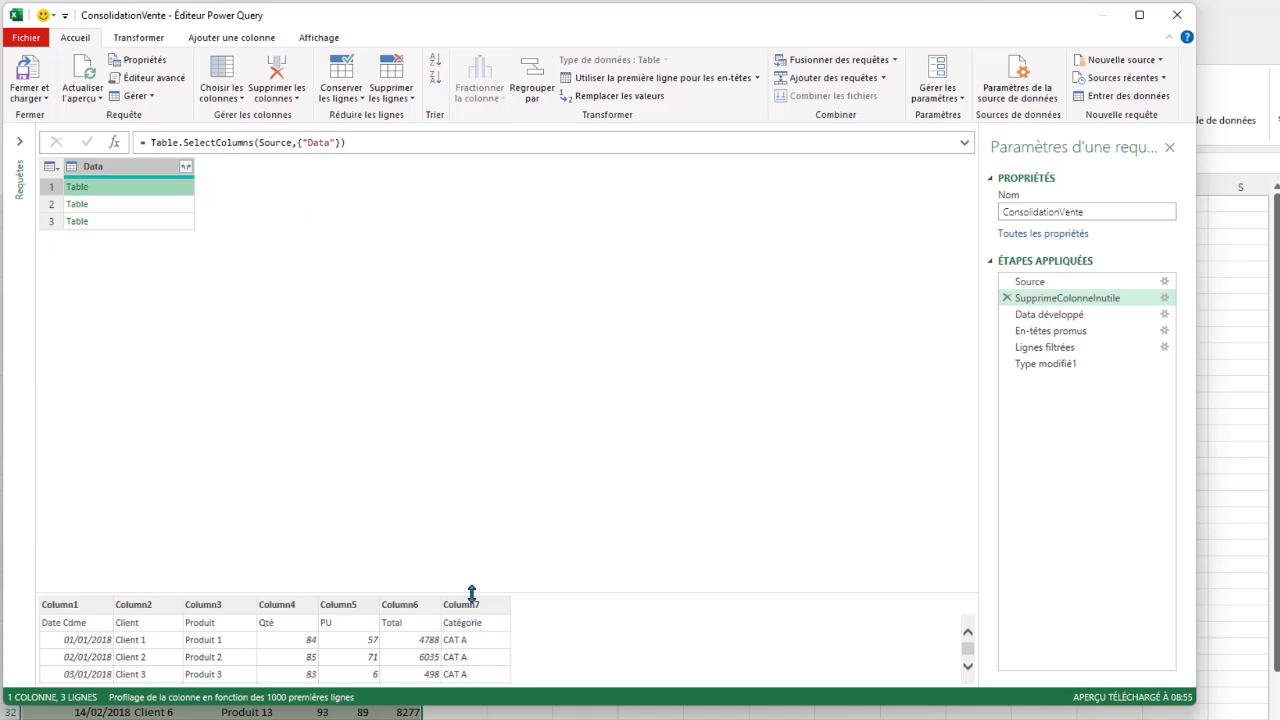
click(1052, 364)
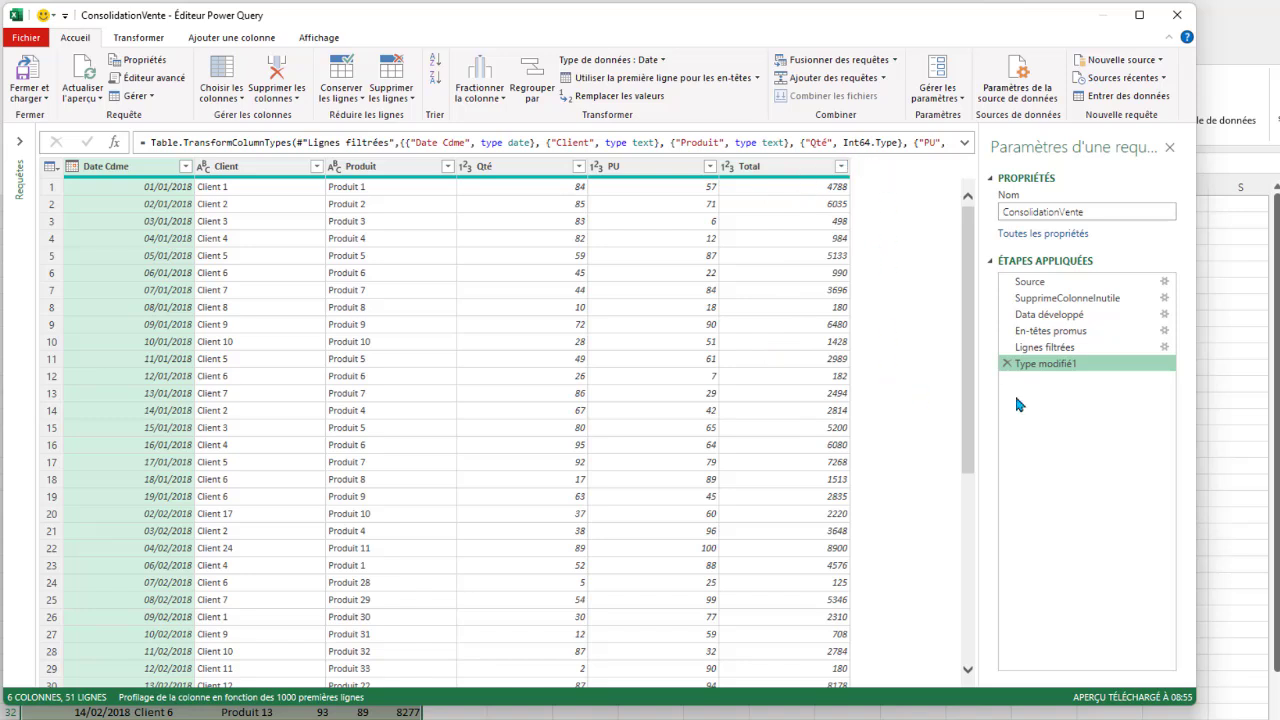
click(1060, 315)
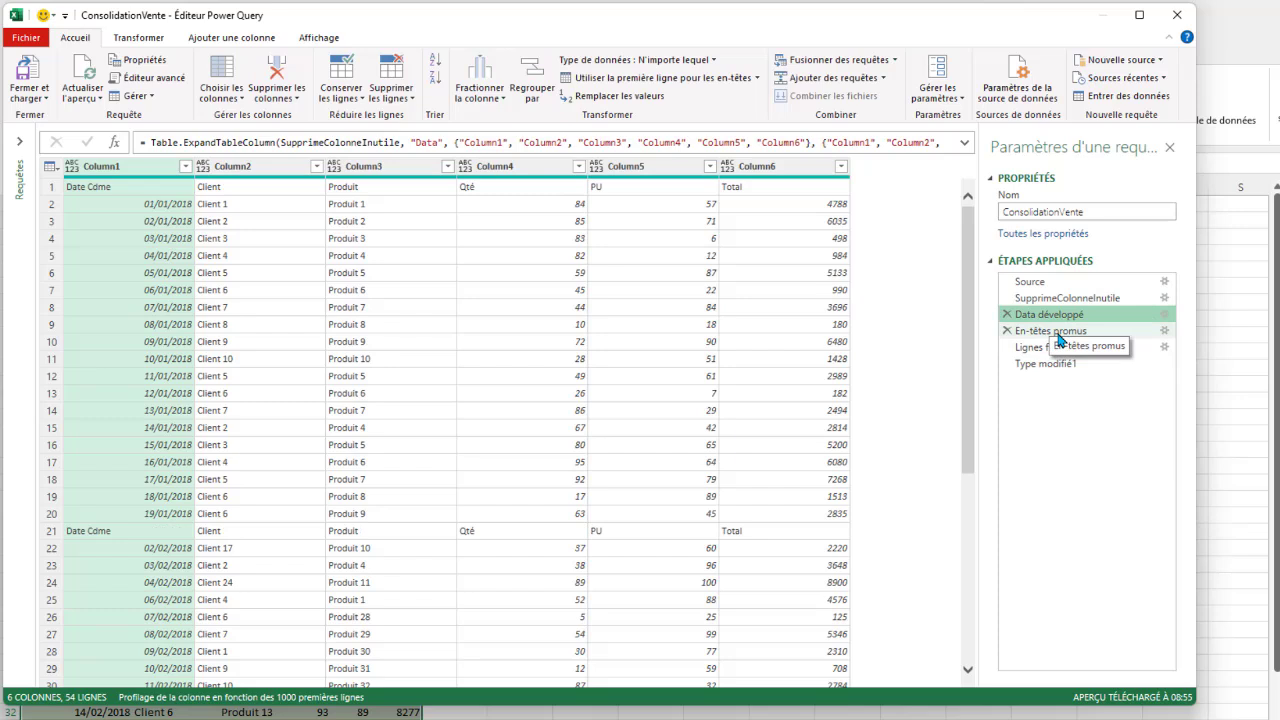
click(1056, 331)
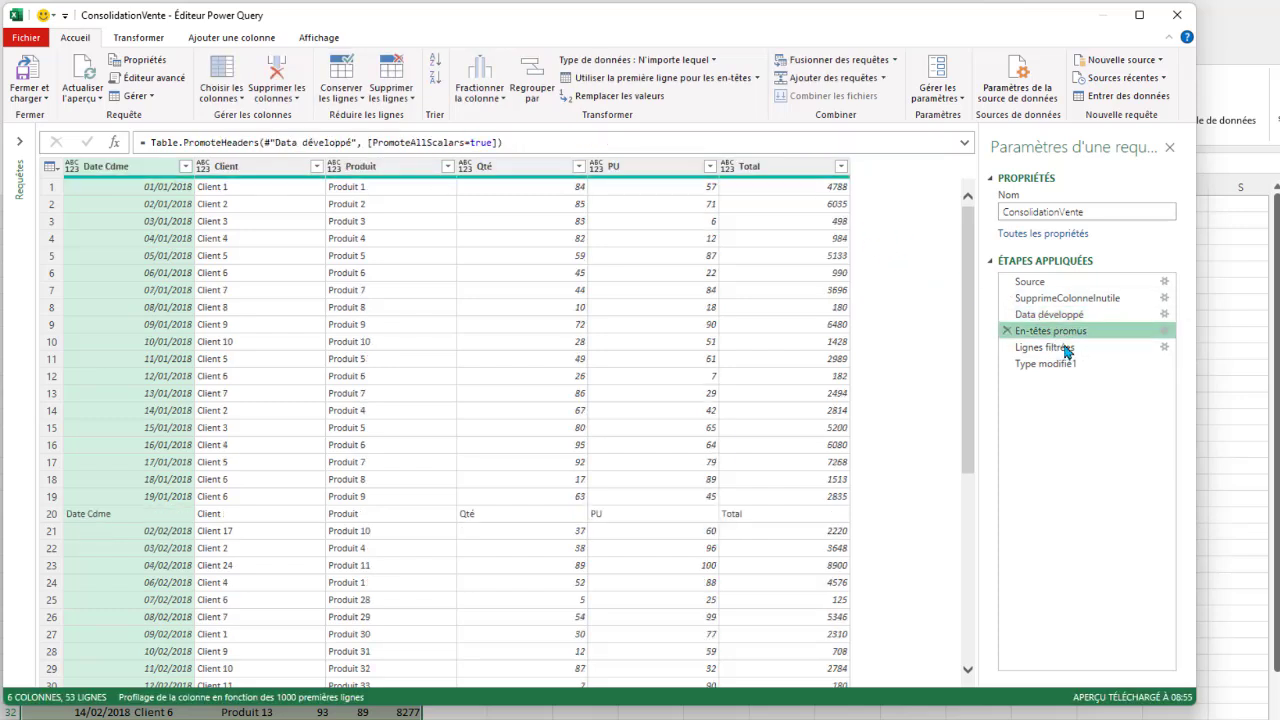
click(1060, 298)
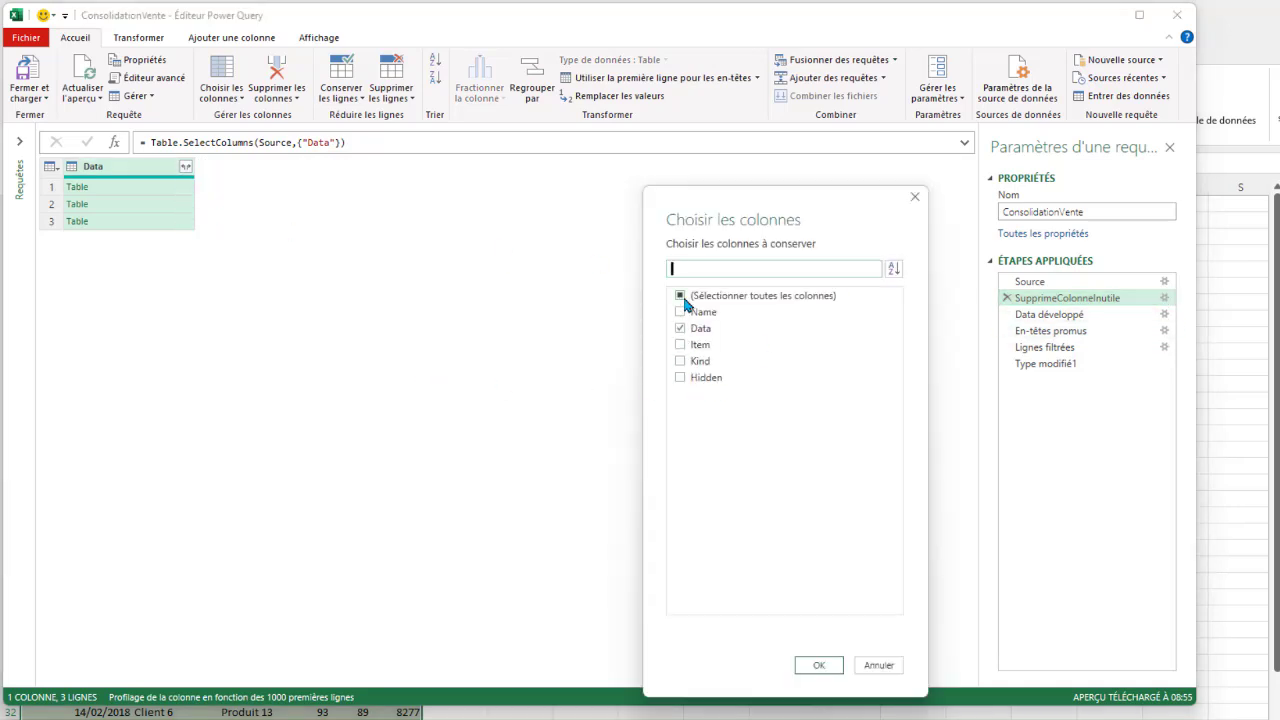
click(914, 196)
click(1133, 314)
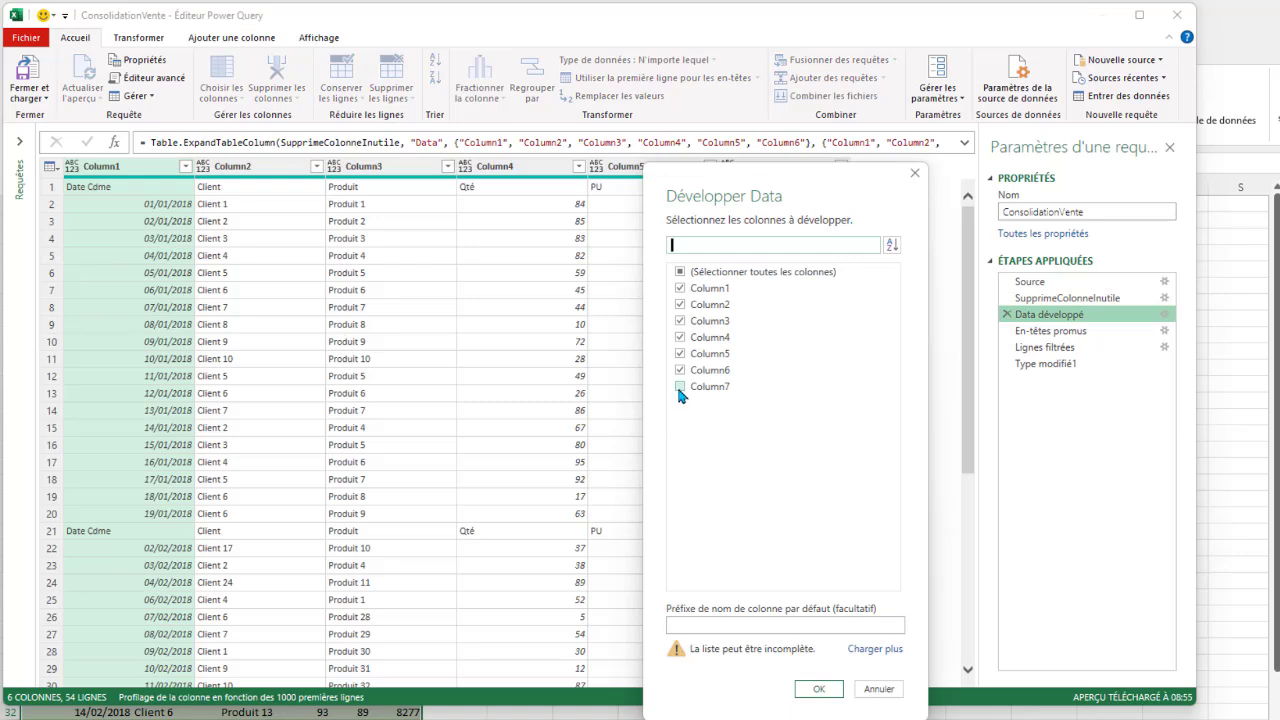
drag(809, 177, 335, 161)
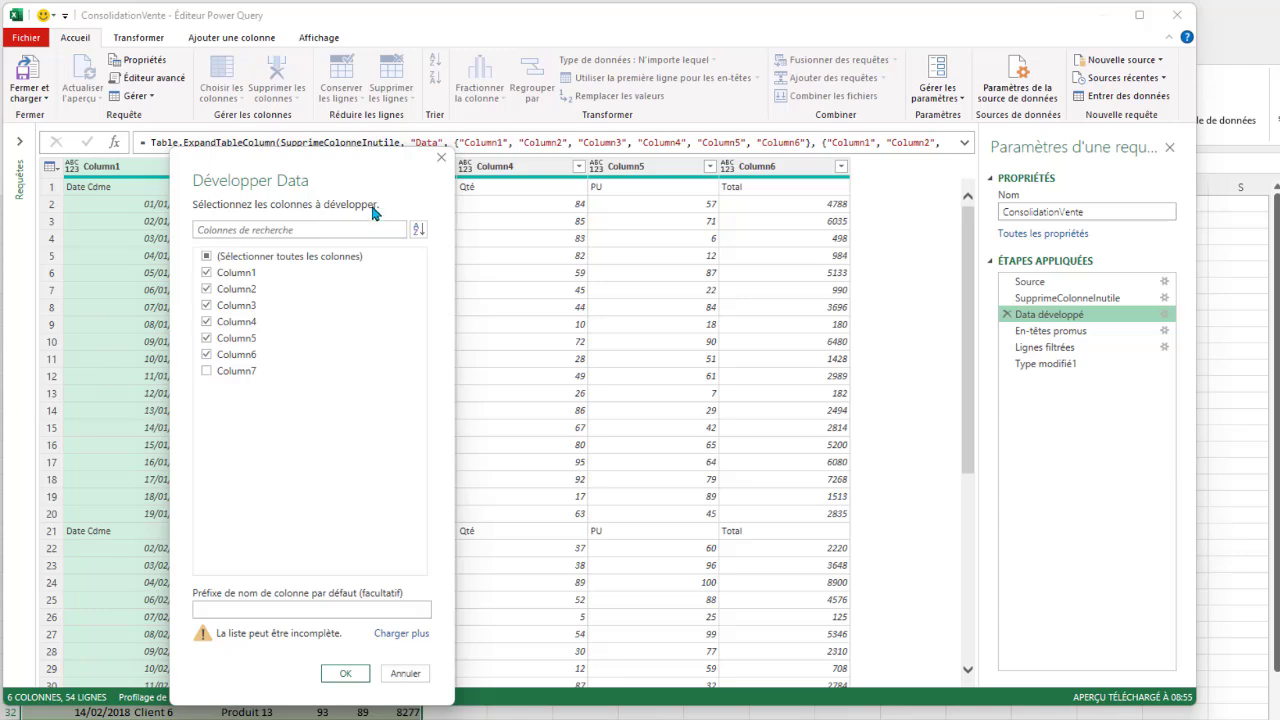
click(443, 159)
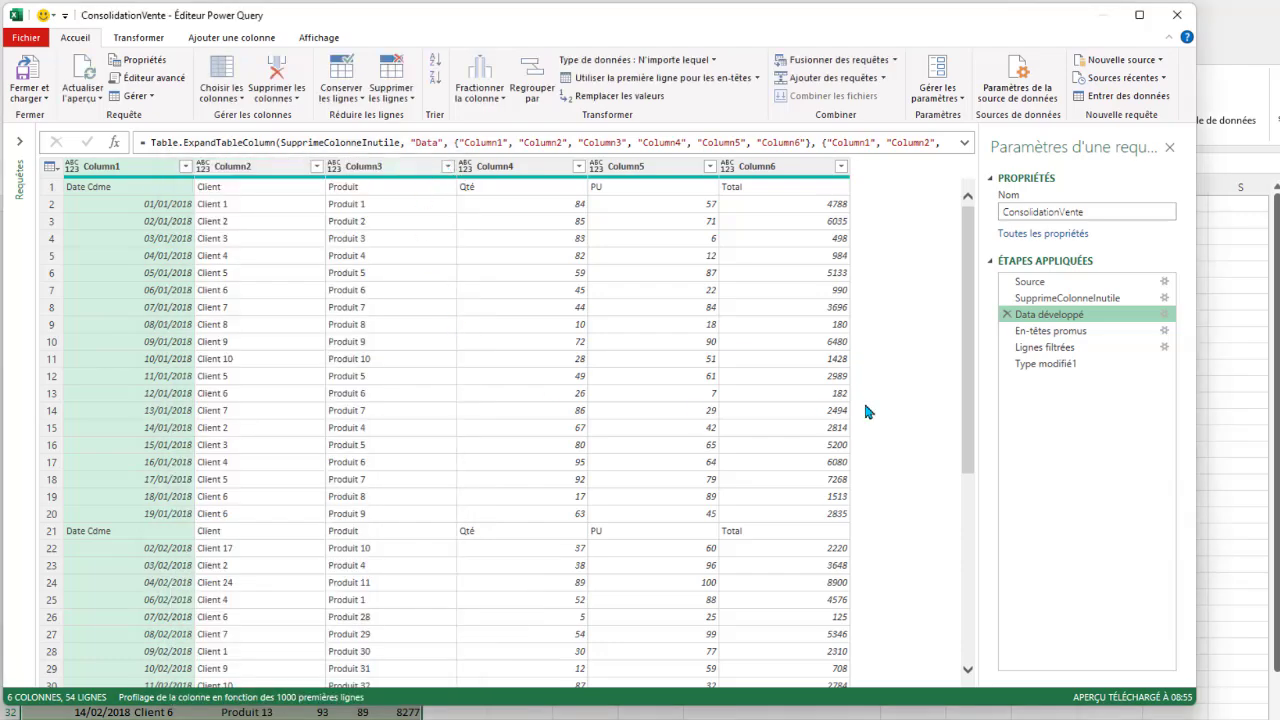
mouse_move(958, 15)
mouse_down()
mouse_move(947, 84)
mouse_move(955, 12)
mouse_up()
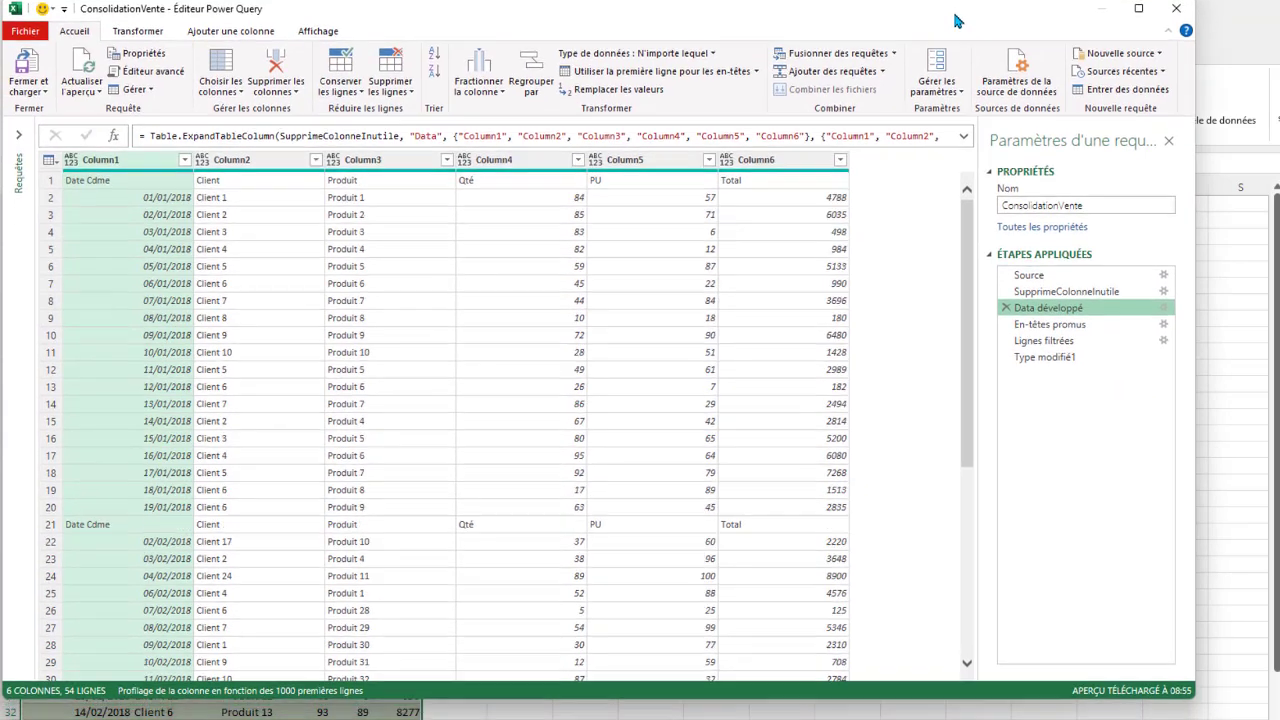
Step: Preview the Feuil1, Feuil2 and Feuil3 tables in an enlarged preview pane
click(1043, 283)
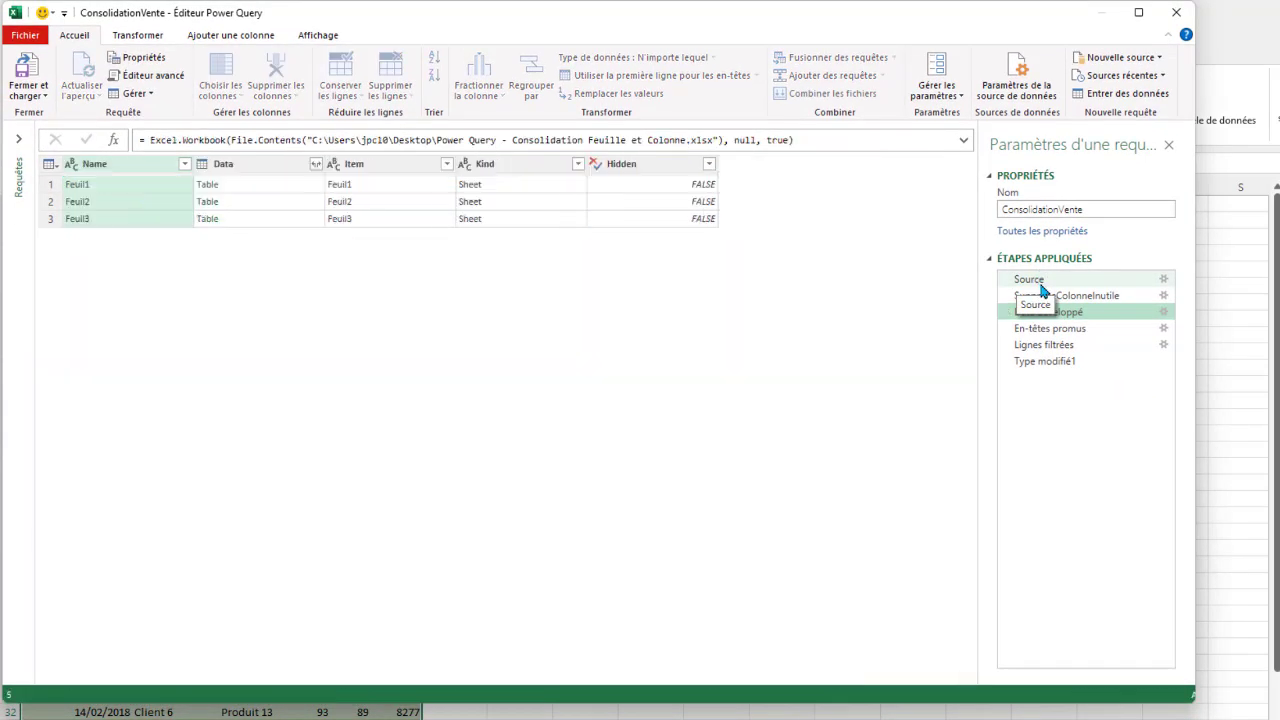
click(309, 188)
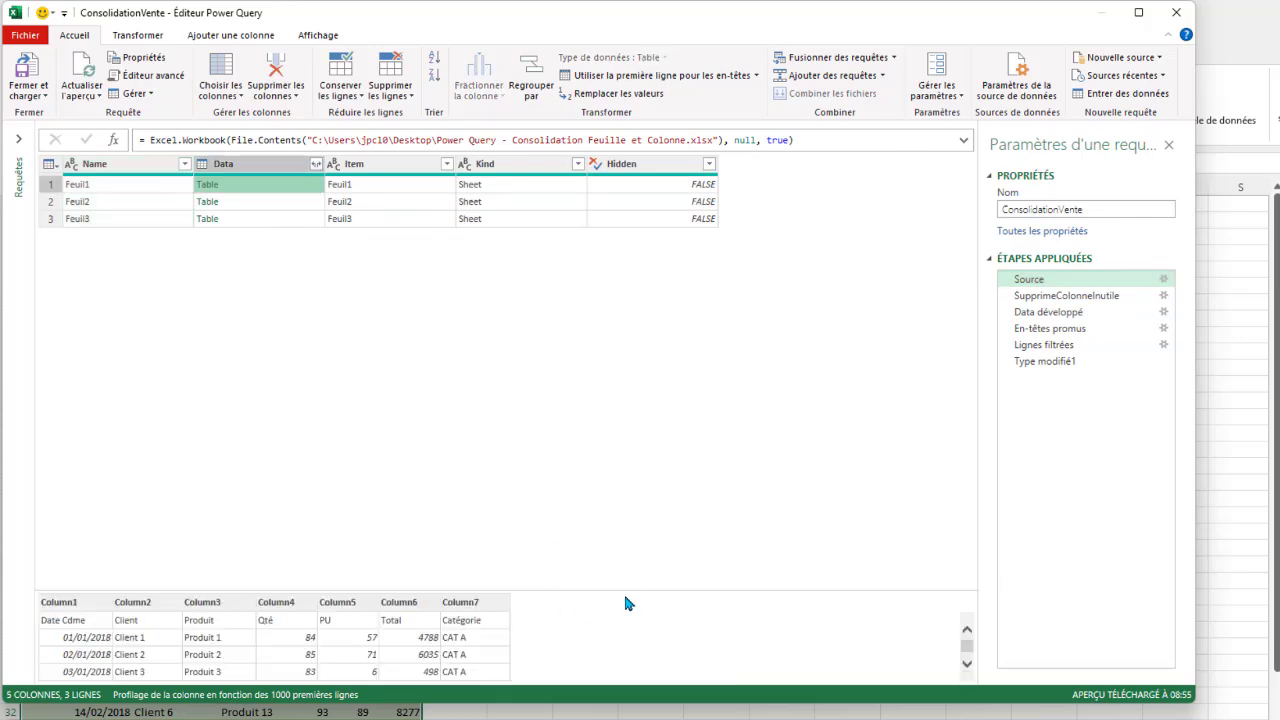
drag(624, 593, 626, 343)
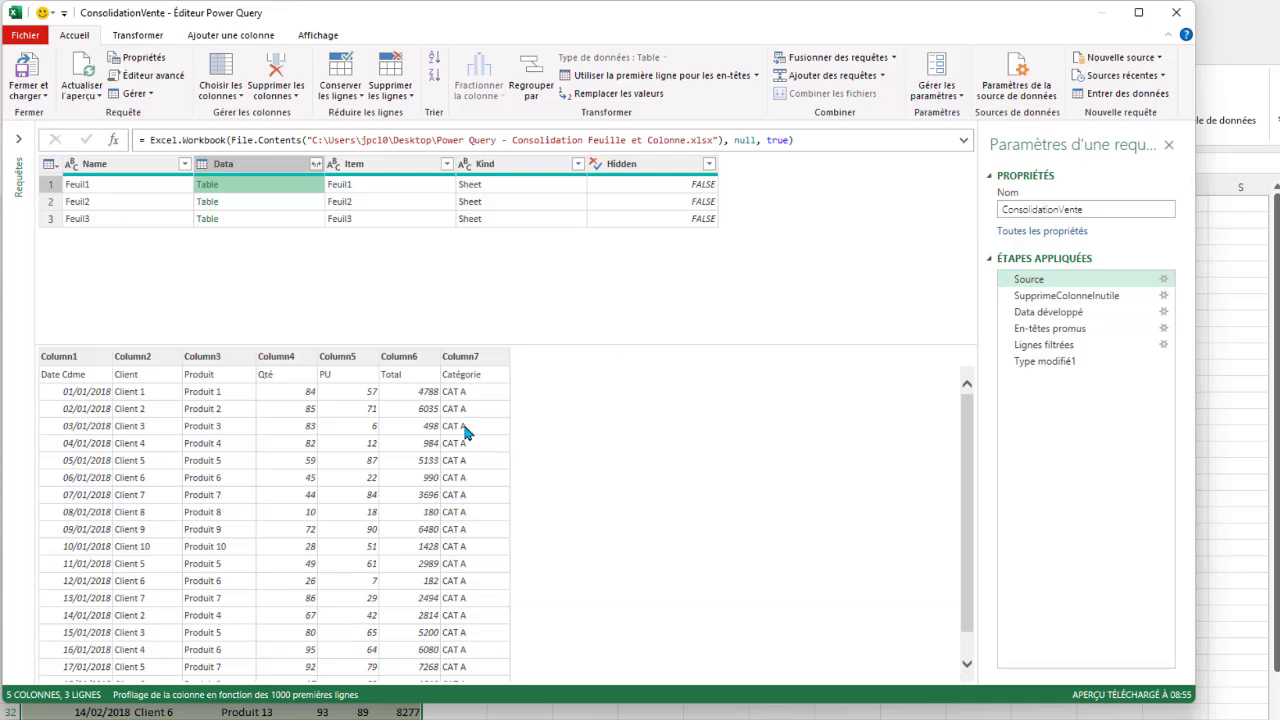
click(240, 201)
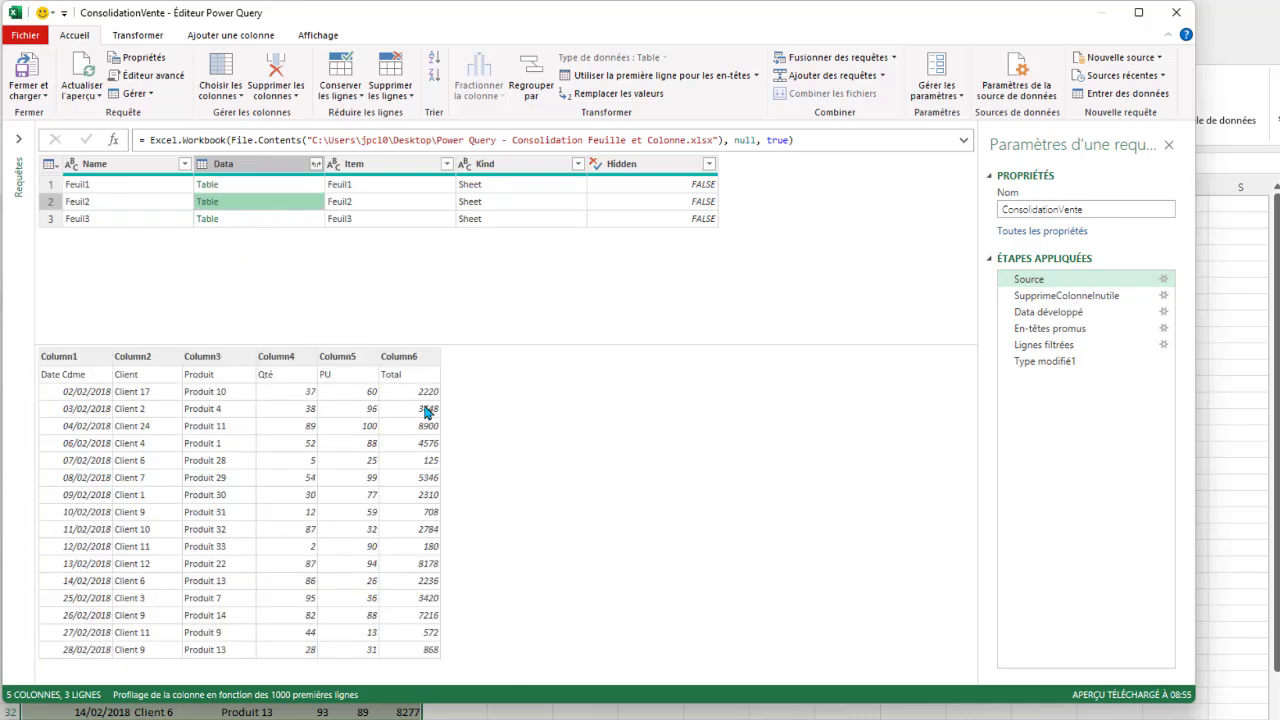
click(305, 222)
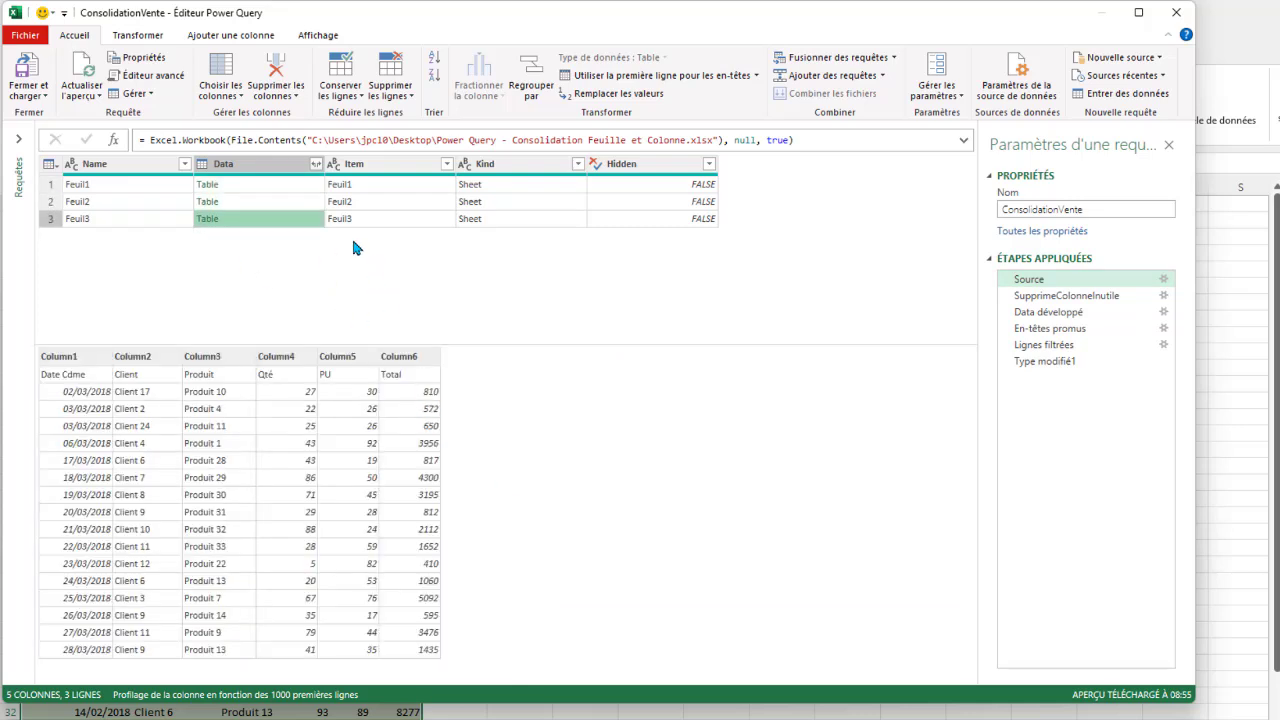
Step: Return to Feuil1's Catégorie preview, then select the Data développé step to see its formula
click(293, 186)
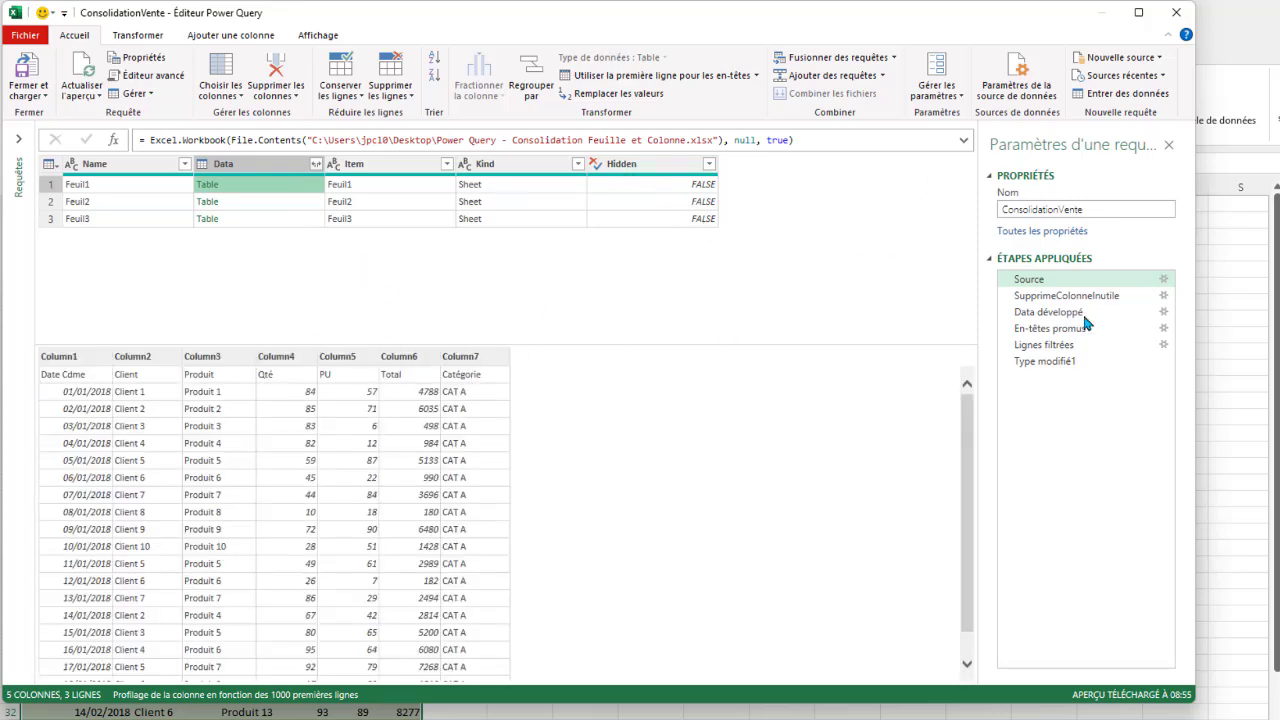
click(1053, 298)
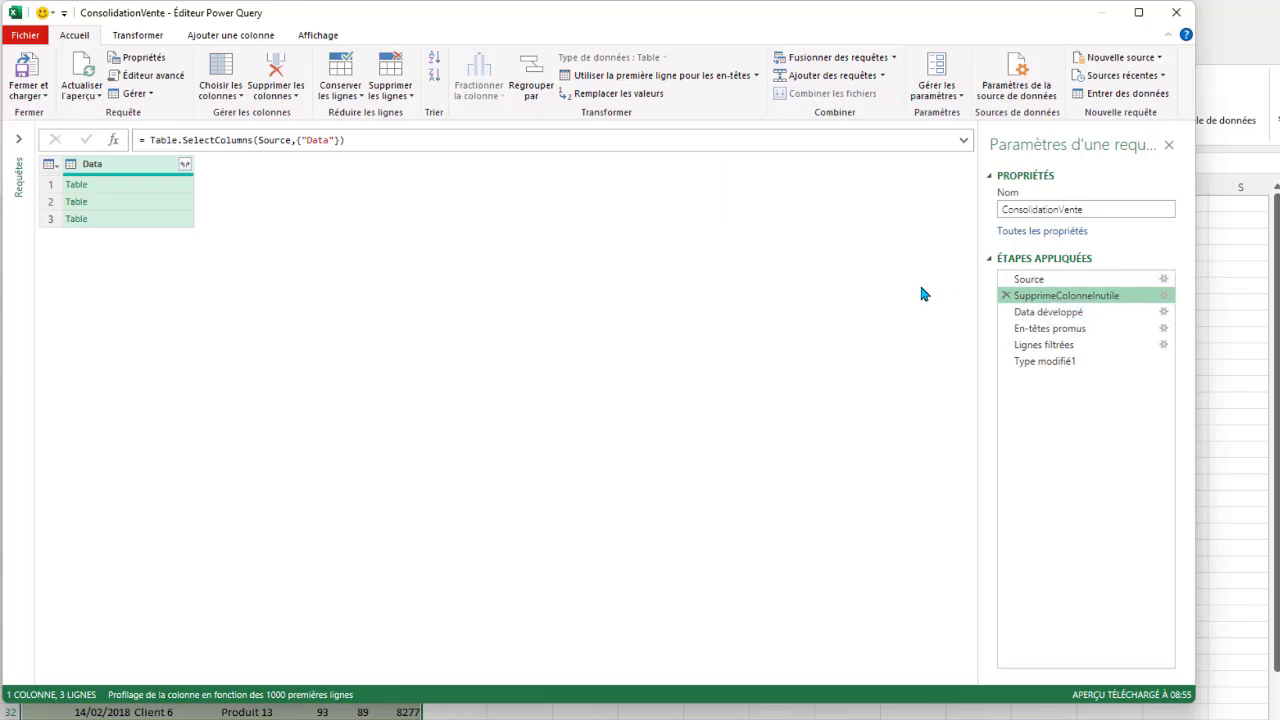
click(1047, 314)
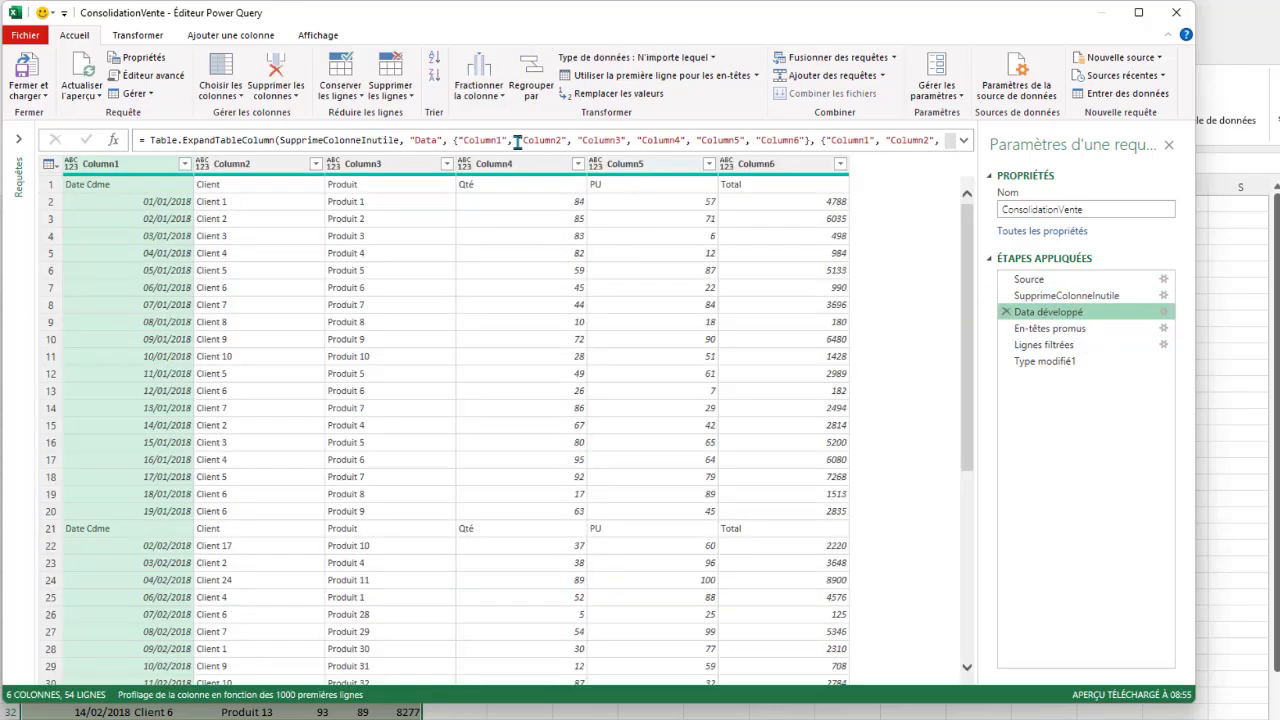
Step: Expand the formula bar, highlight the hard-coded Column1–Column6 list, then close the editor
click(963, 140)
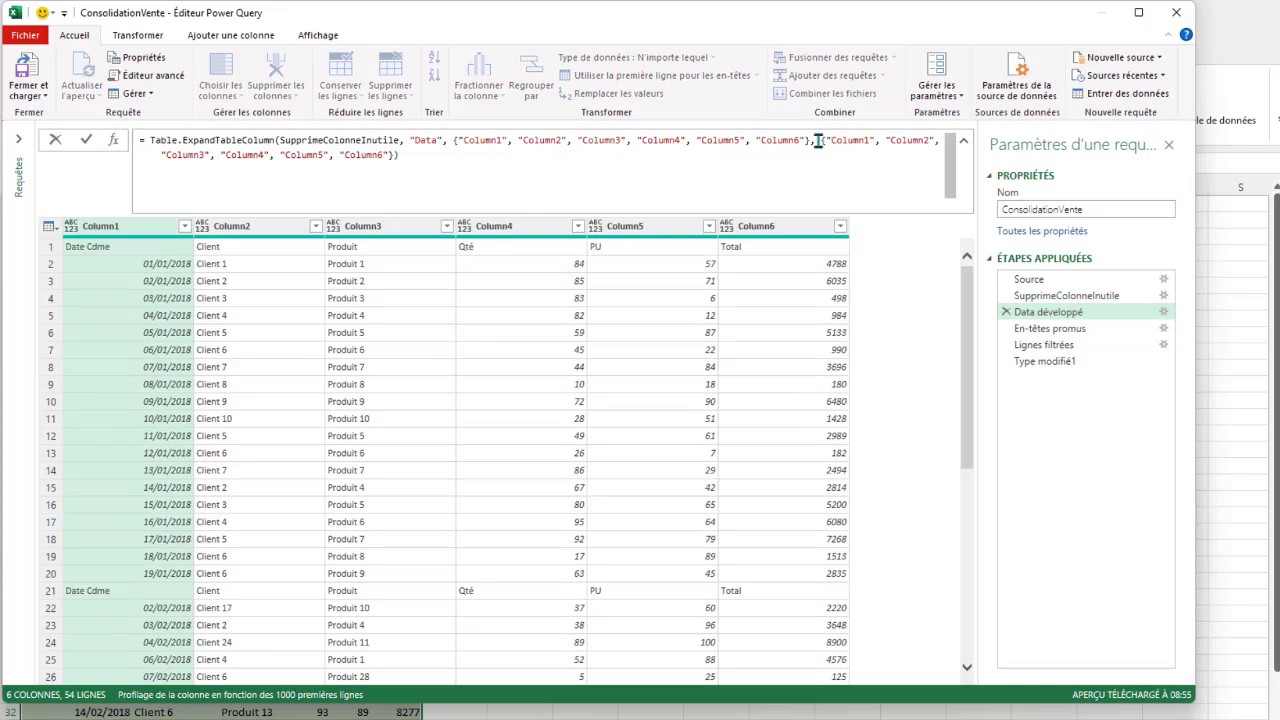
drag(808, 141, 782, 141)
drag(627, 141, 453, 141)
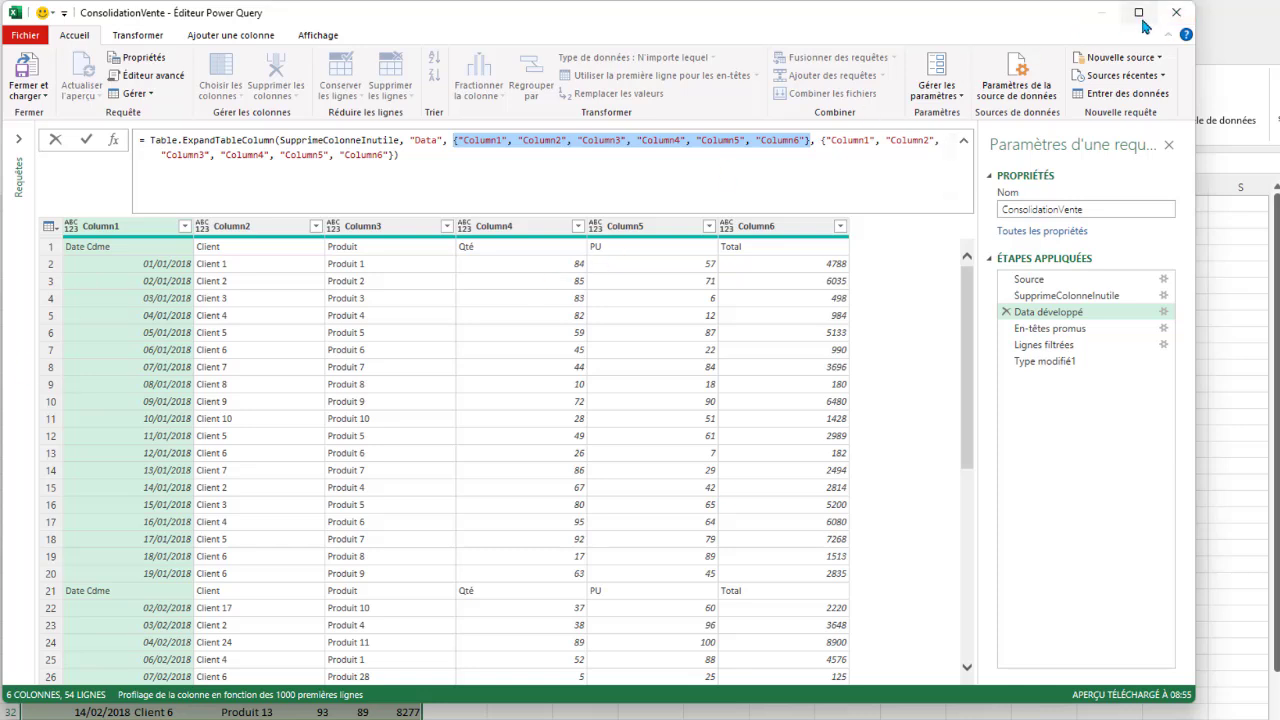
click(1176, 12)
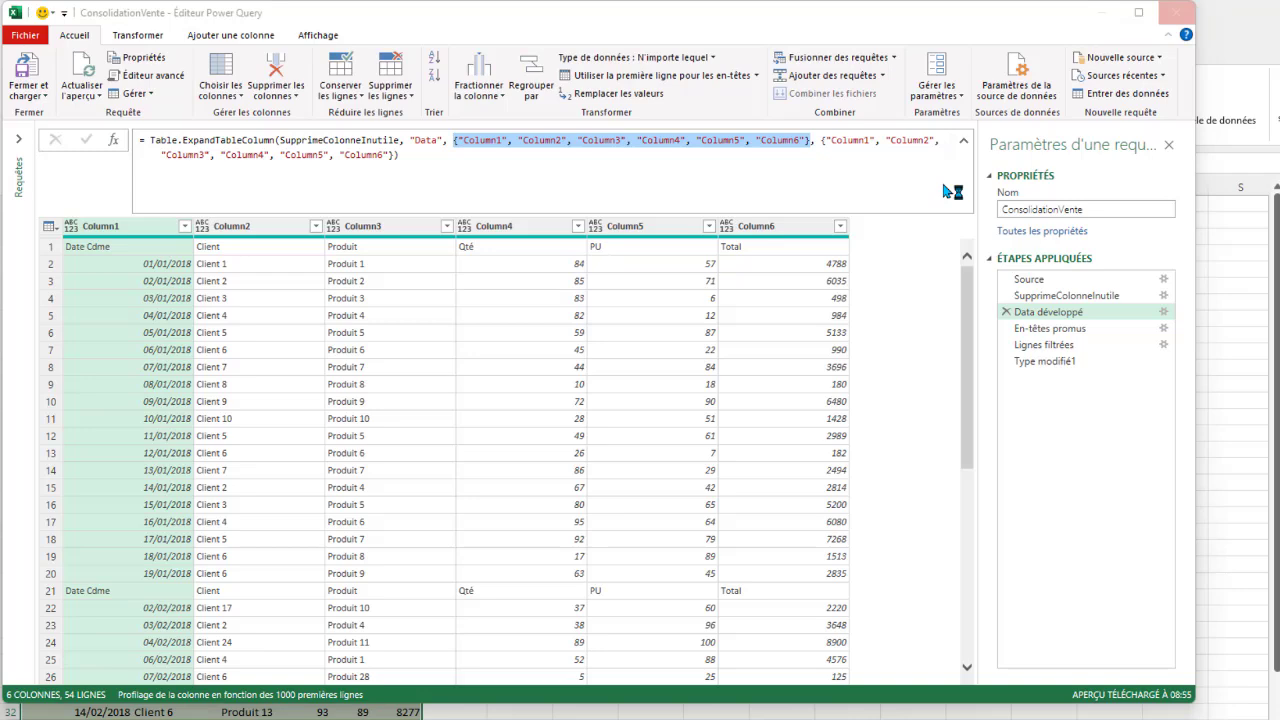
Step: Keep the query changes, inspect the reloaded ConsolidationVente table and select it all with Ctrl+A
click(801, 478)
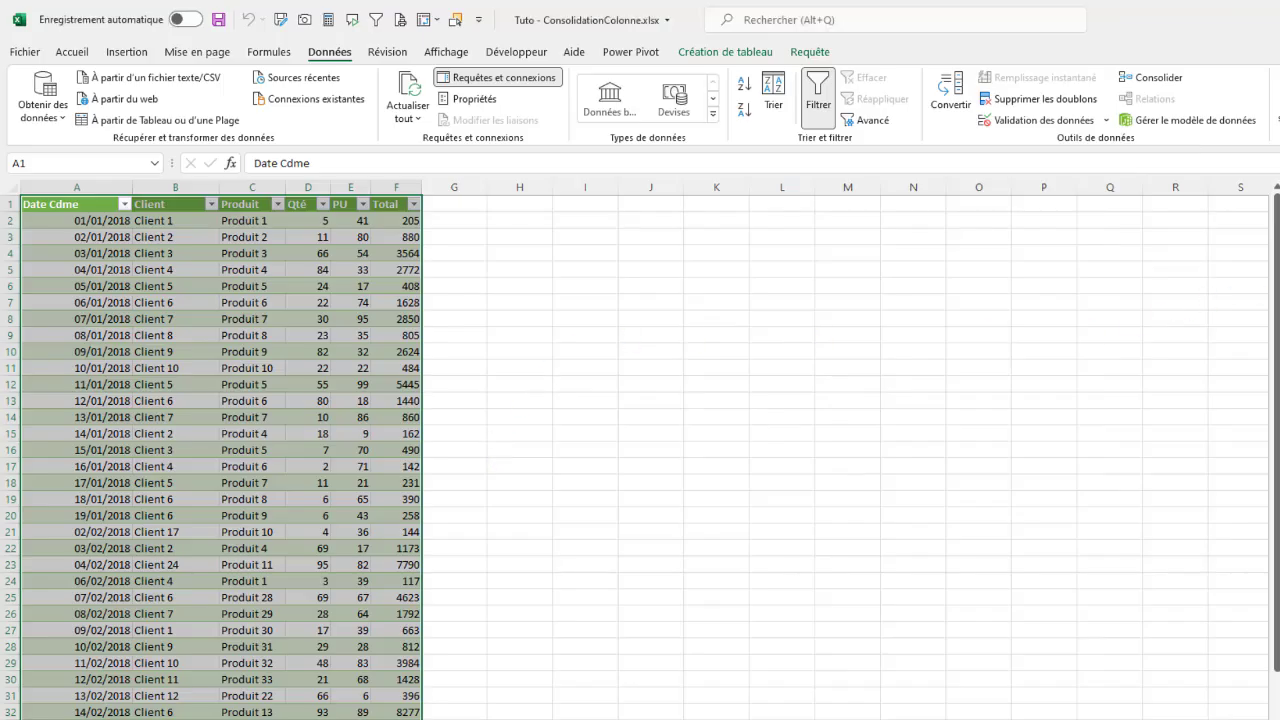
click(170, 253)
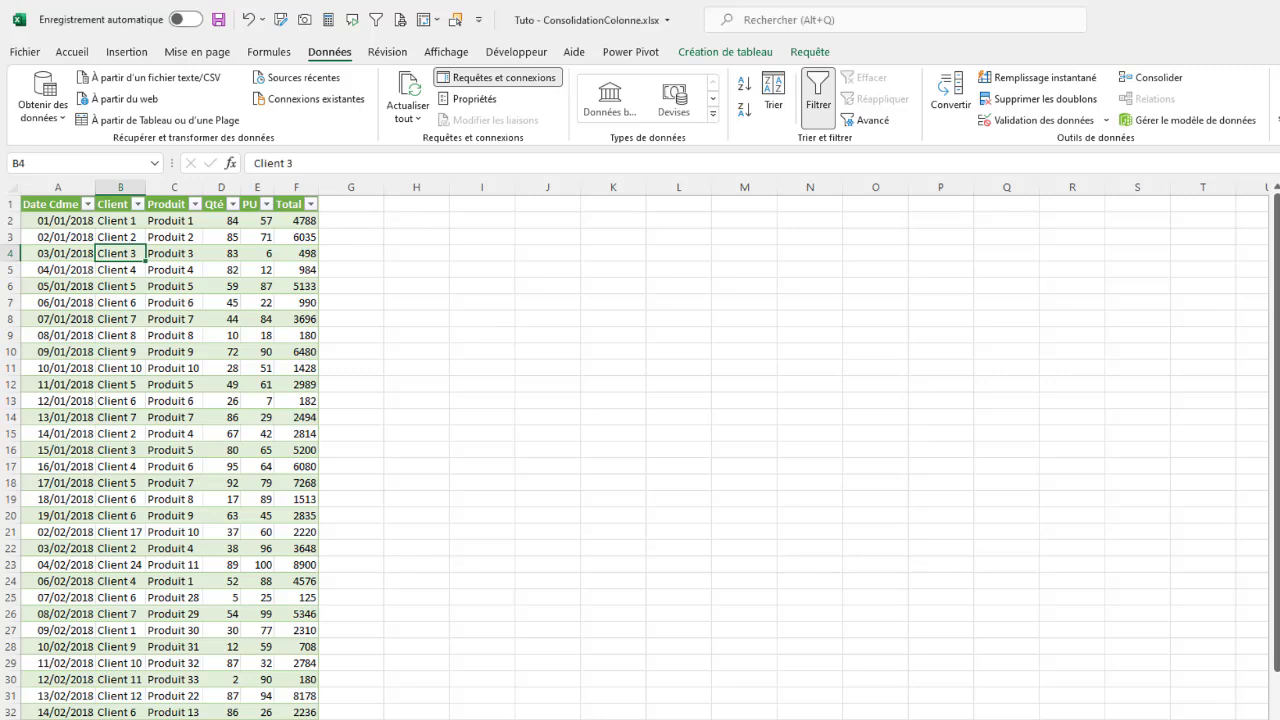
key(ctrl+a)
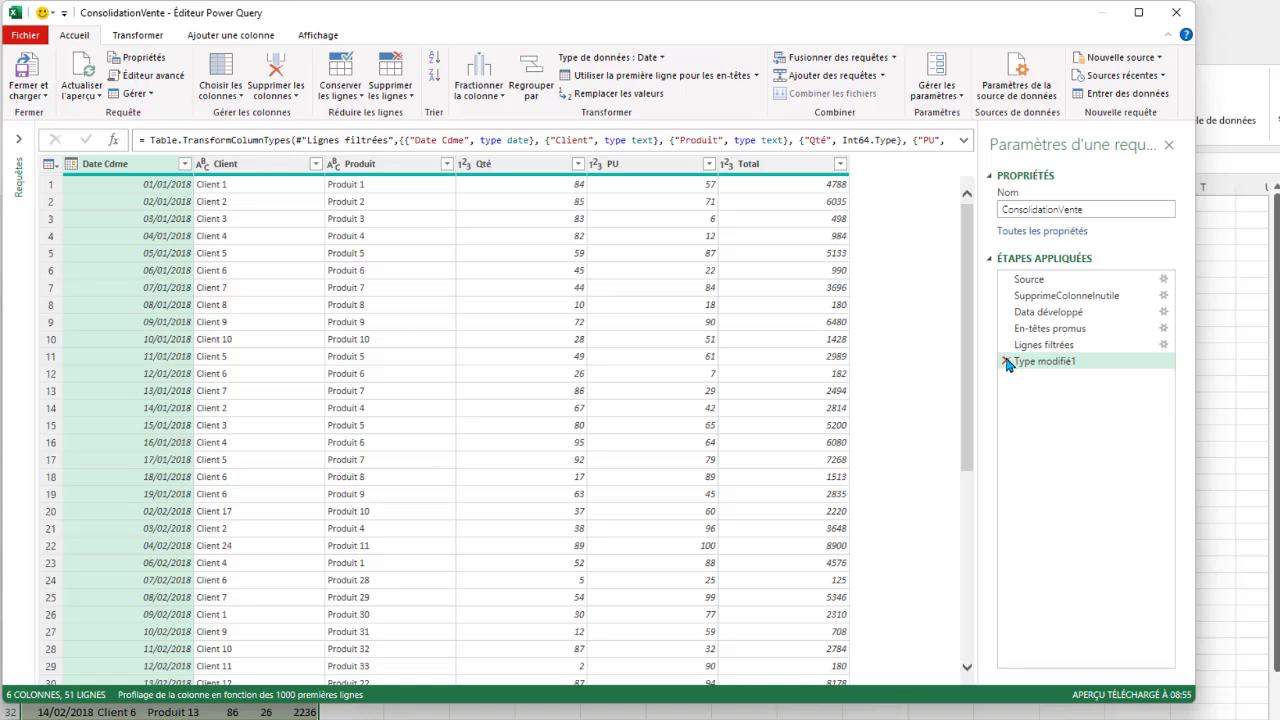
Step: Delete the last five applied steps, from the final type change back to the column removal
click(1007, 362)
click(1006, 345)
click(1006, 328)
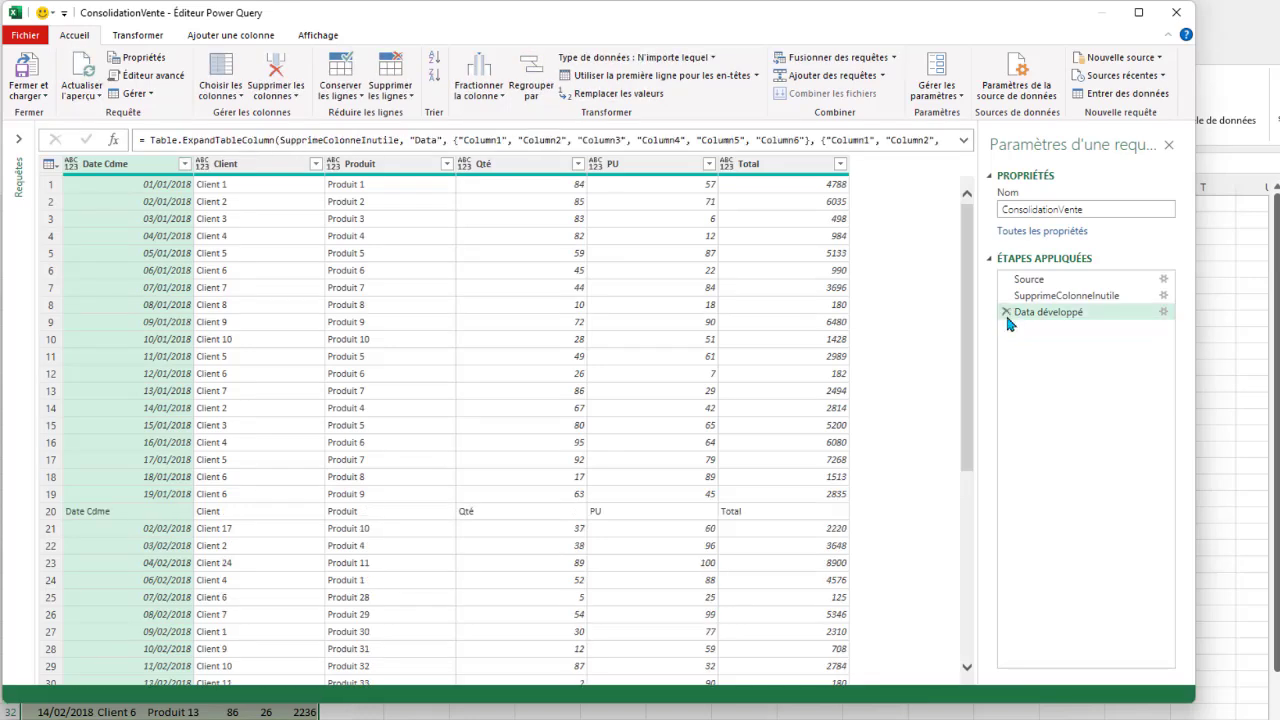
click(1006, 312)
click(1006, 296)
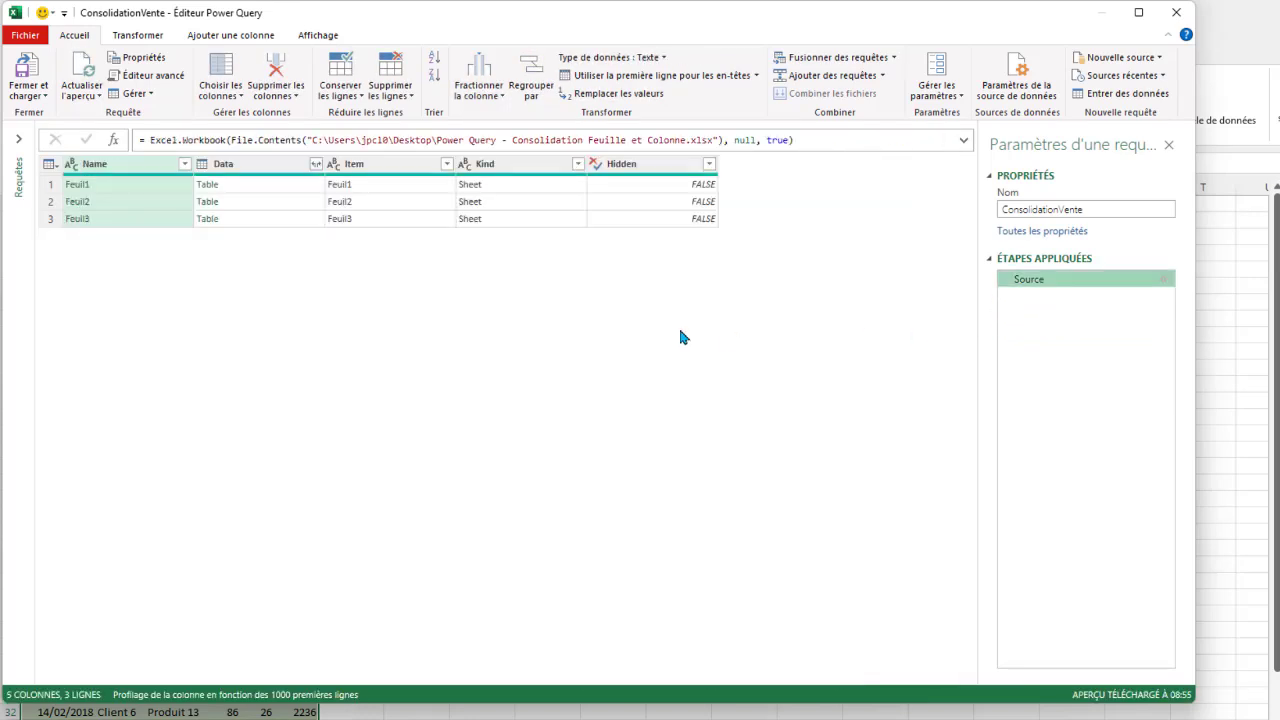
Step: Preview the first sheet's and Feuil2's data from the Source step, then start a custom column
click(310, 186)
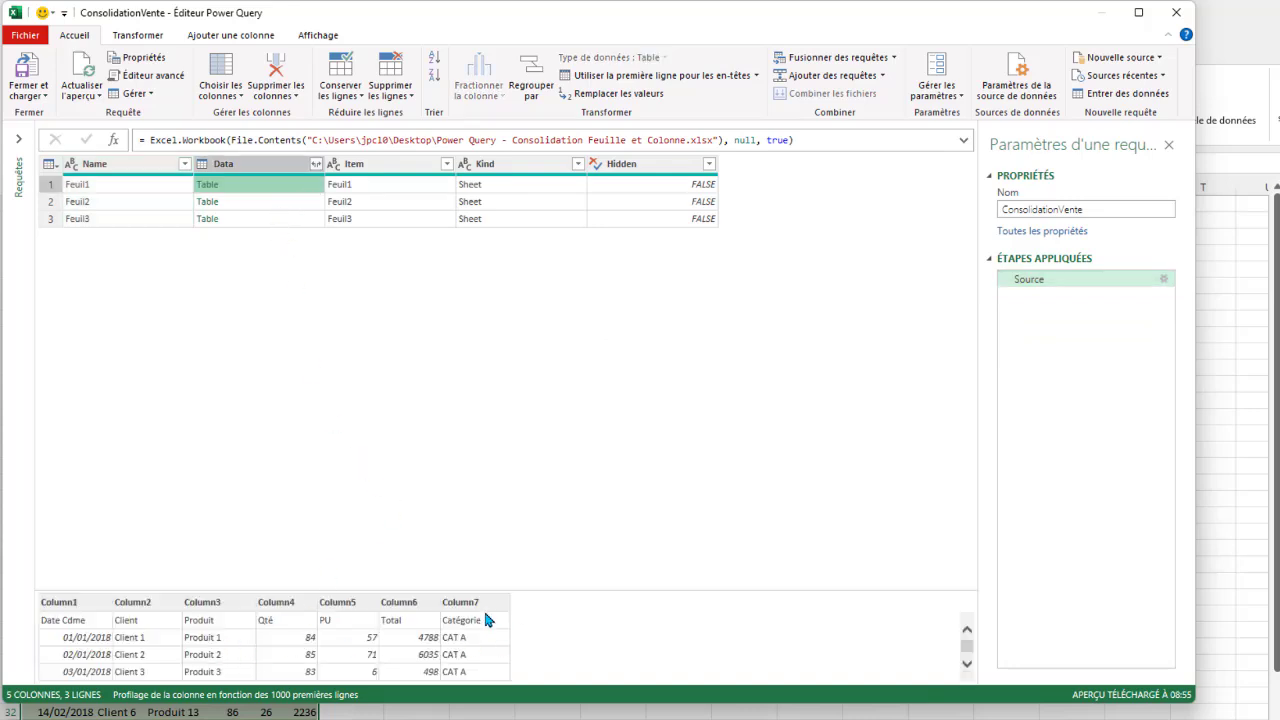
click(310, 202)
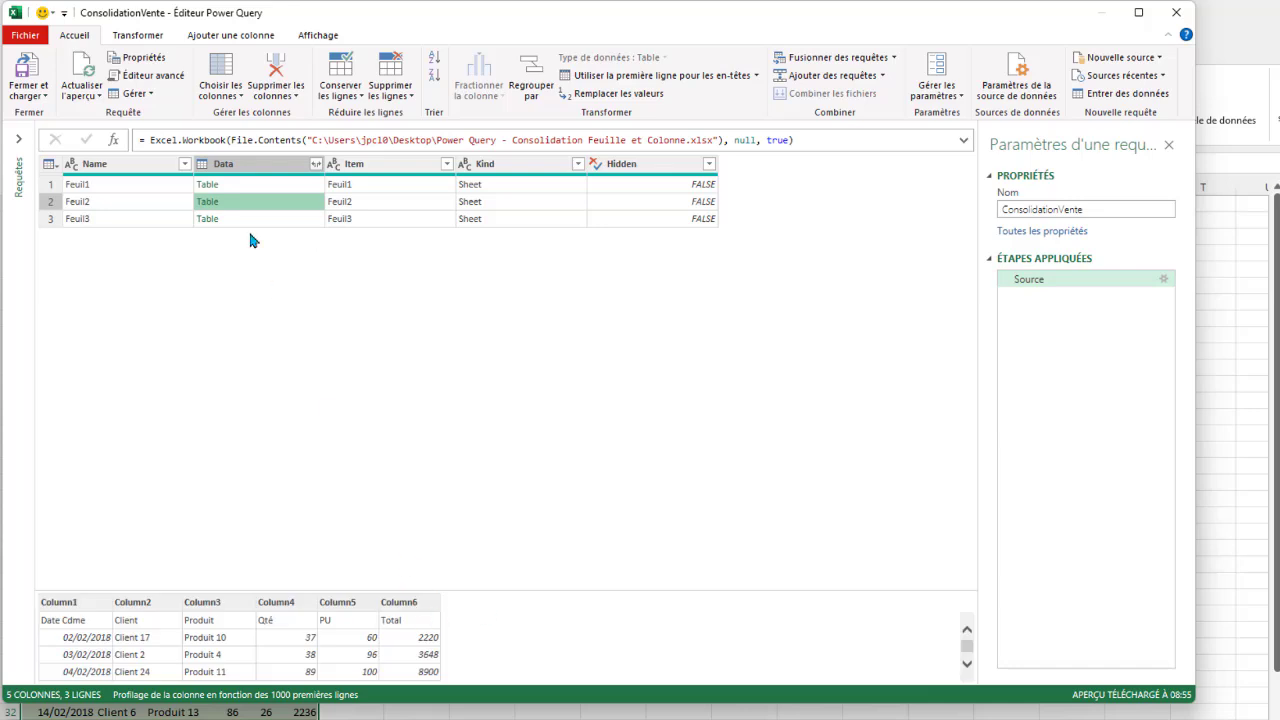
click(1030, 279)
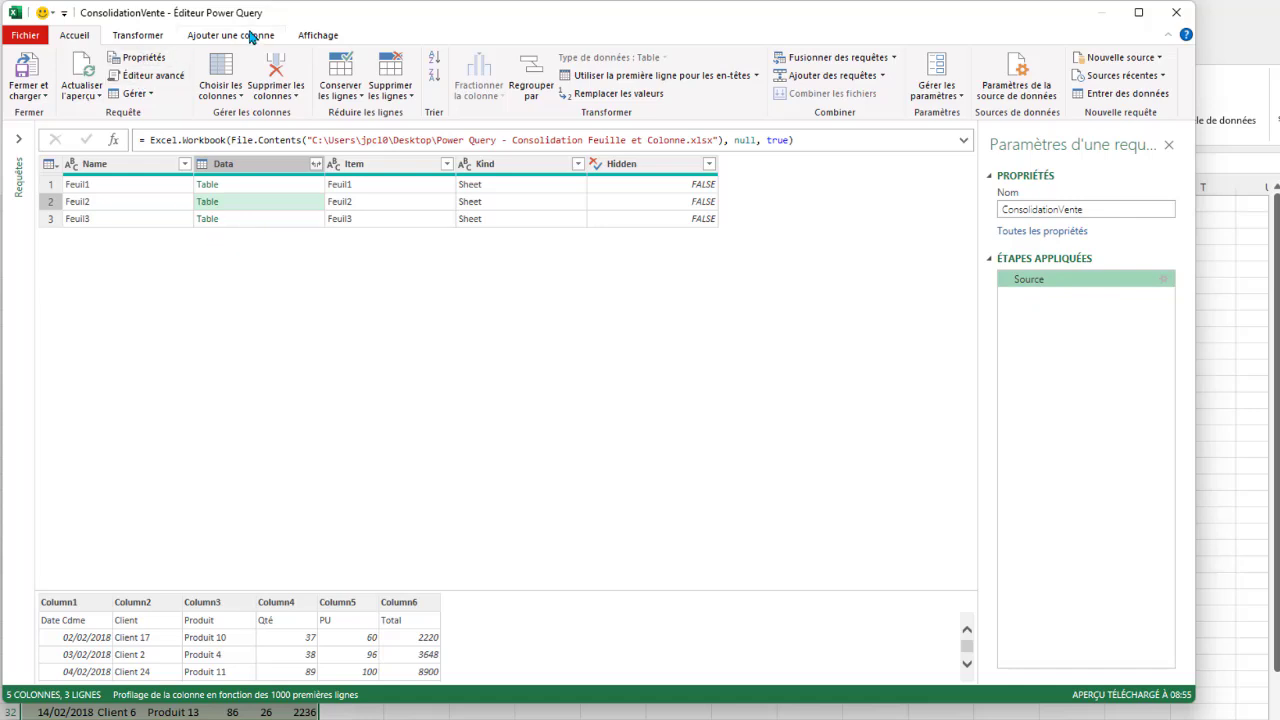
click(254, 37)
click(113, 72)
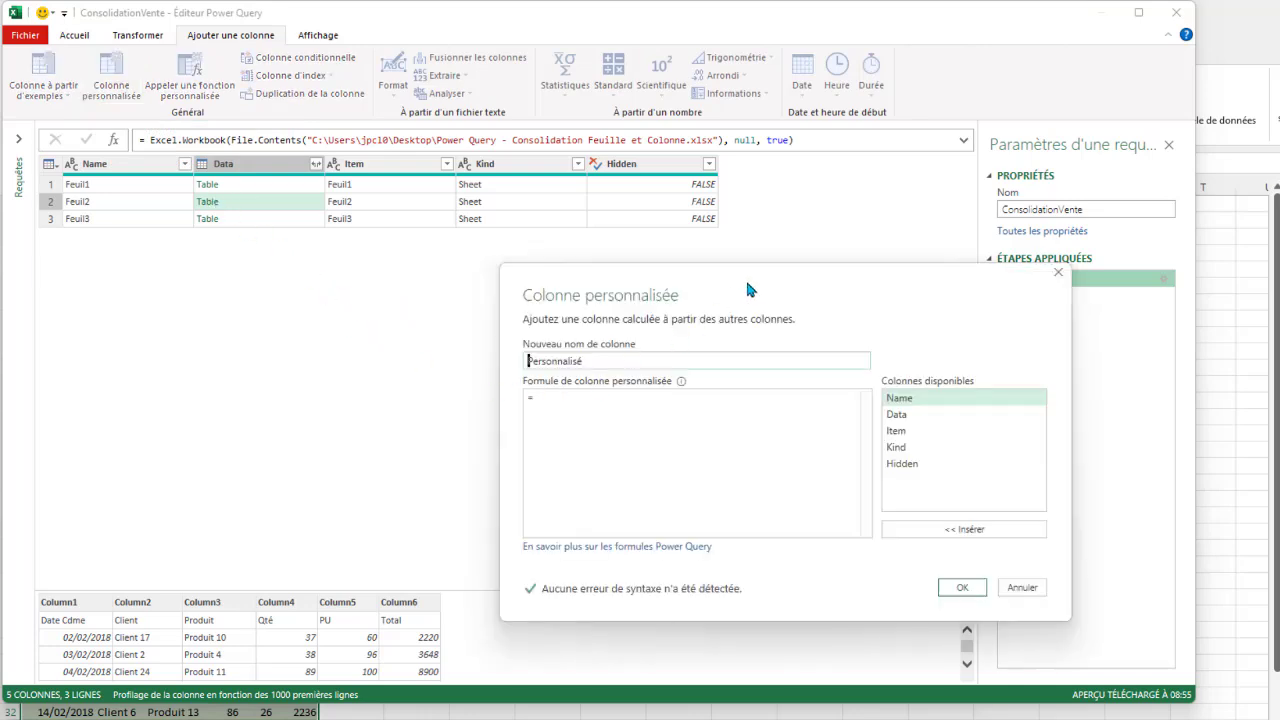
Step: Enter the custom column formula = Table.PromoteHeaders([Data]) and confirm it
drag(747, 289, 320, 253)
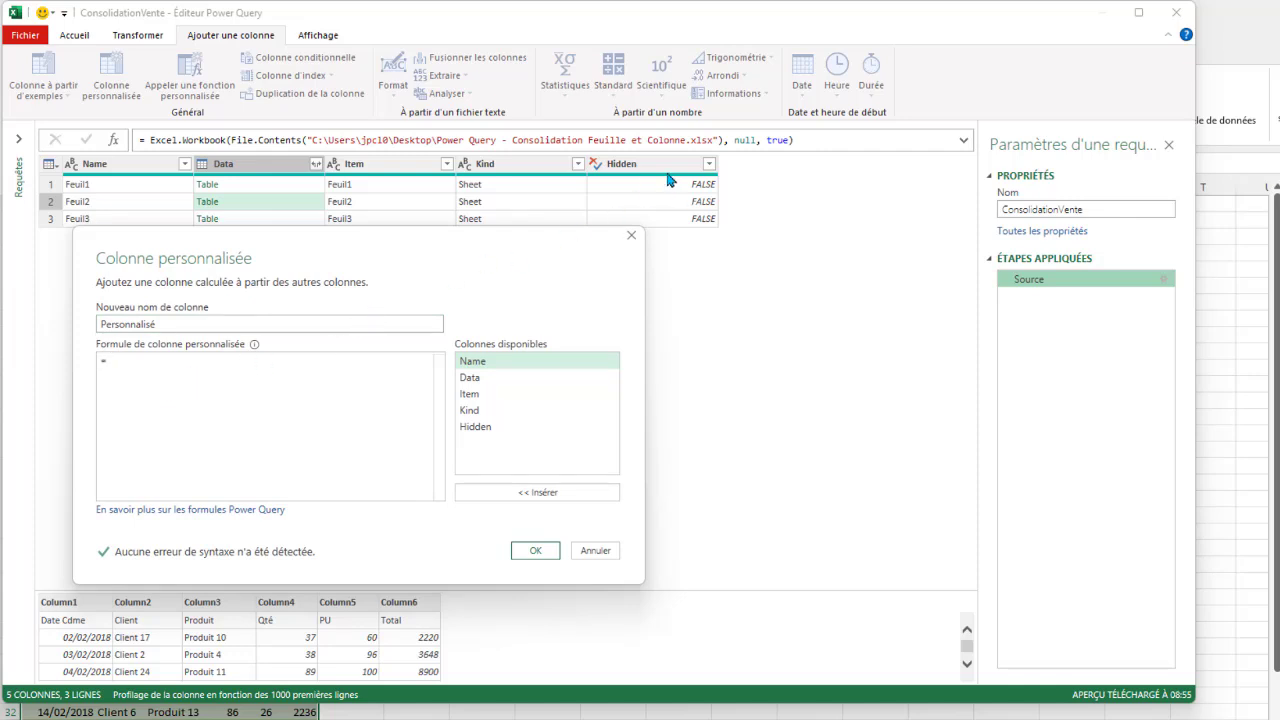
click(321, 404)
text(Ta)
text(bl)
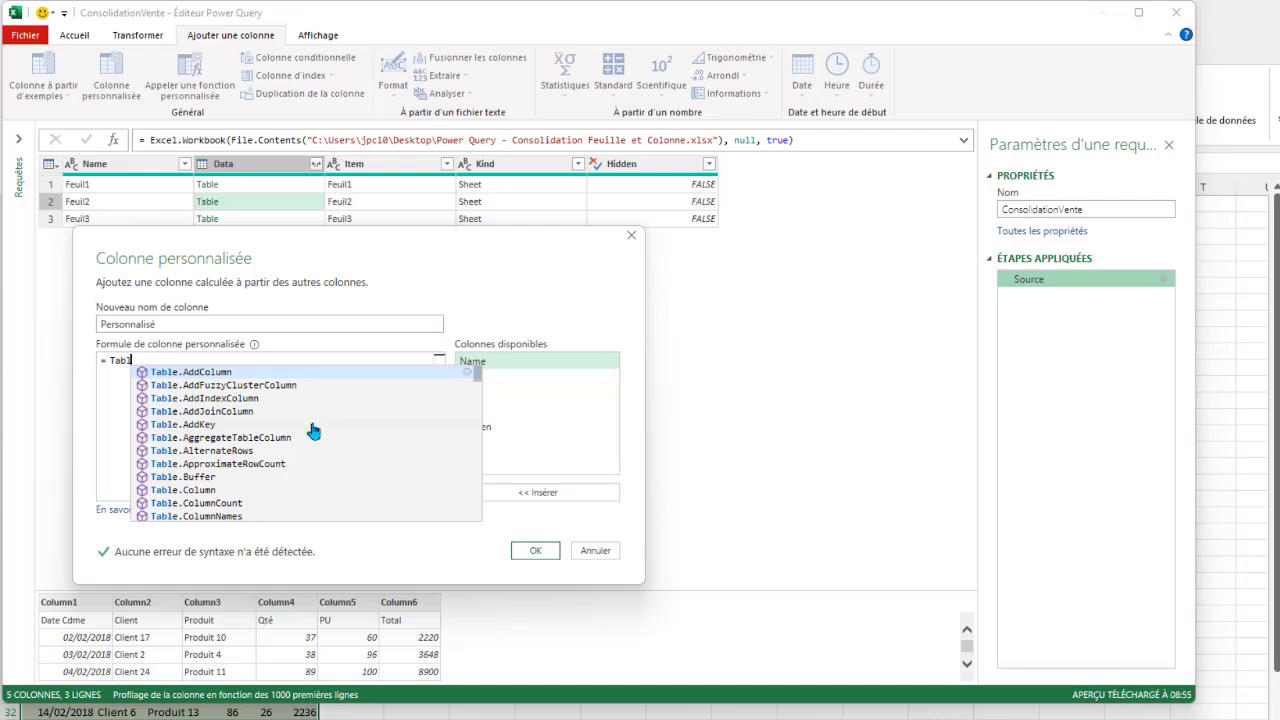
text(e)
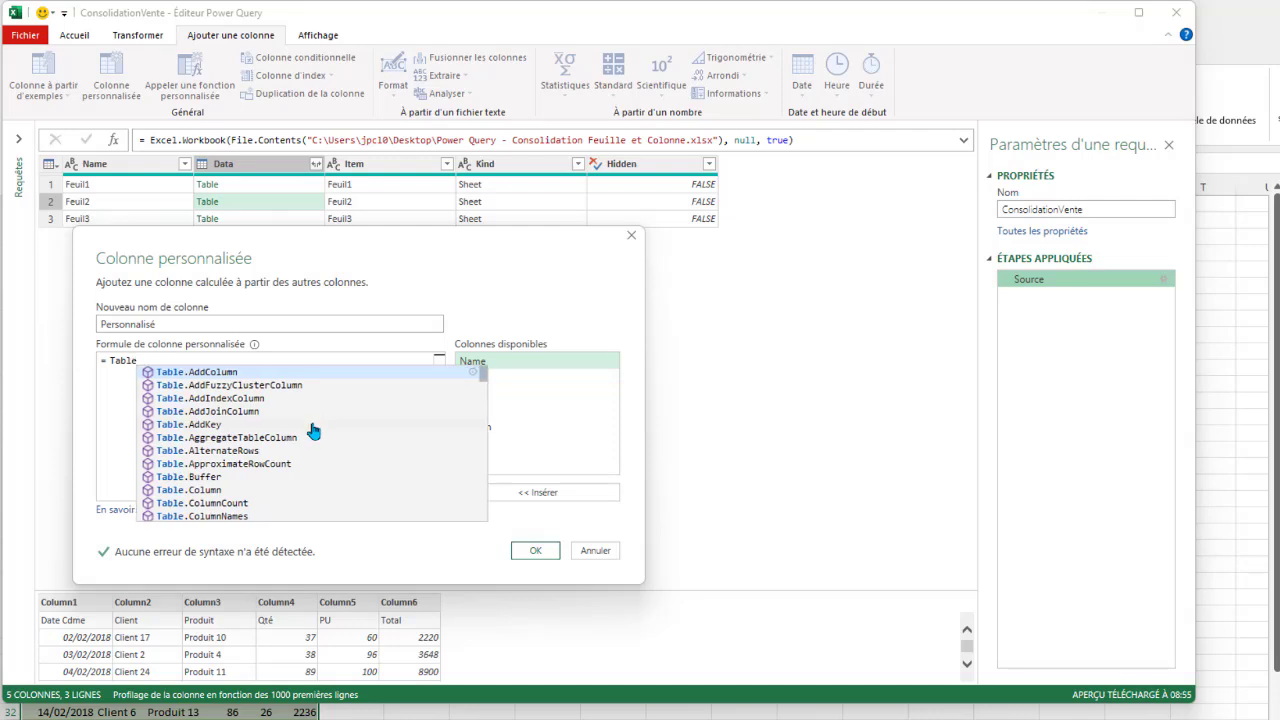
text(.pro)
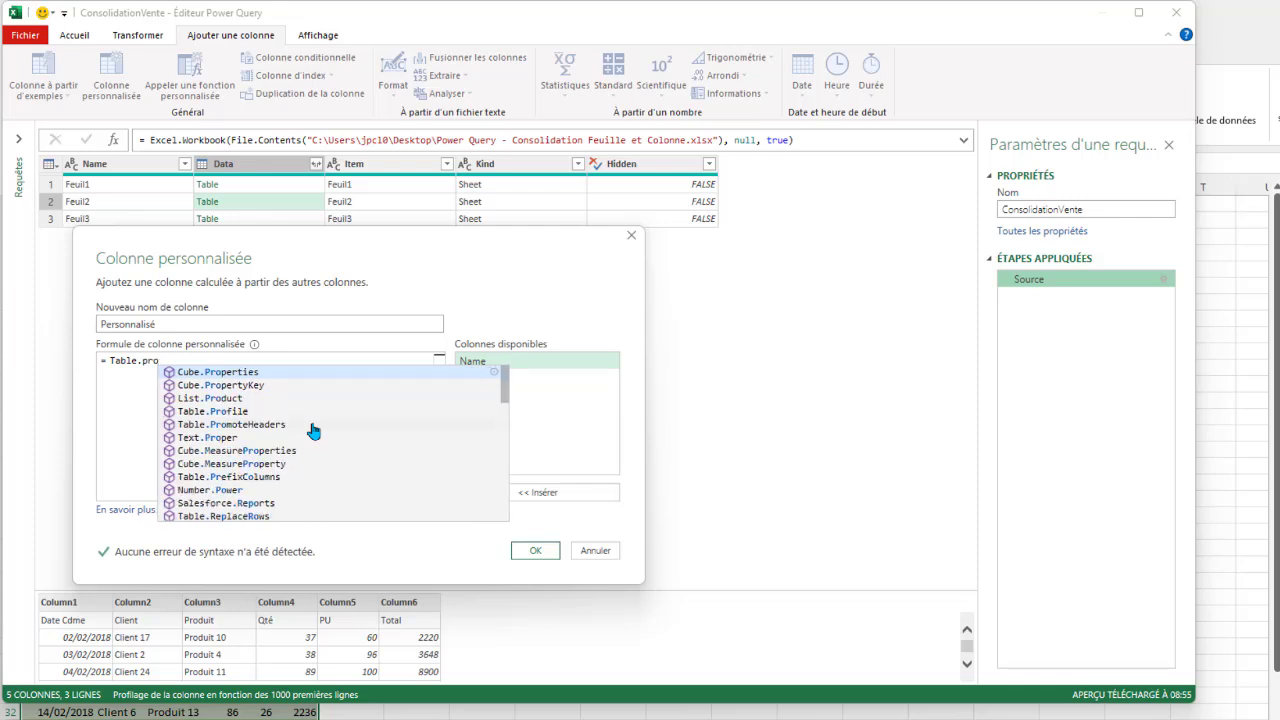
click(264, 425)
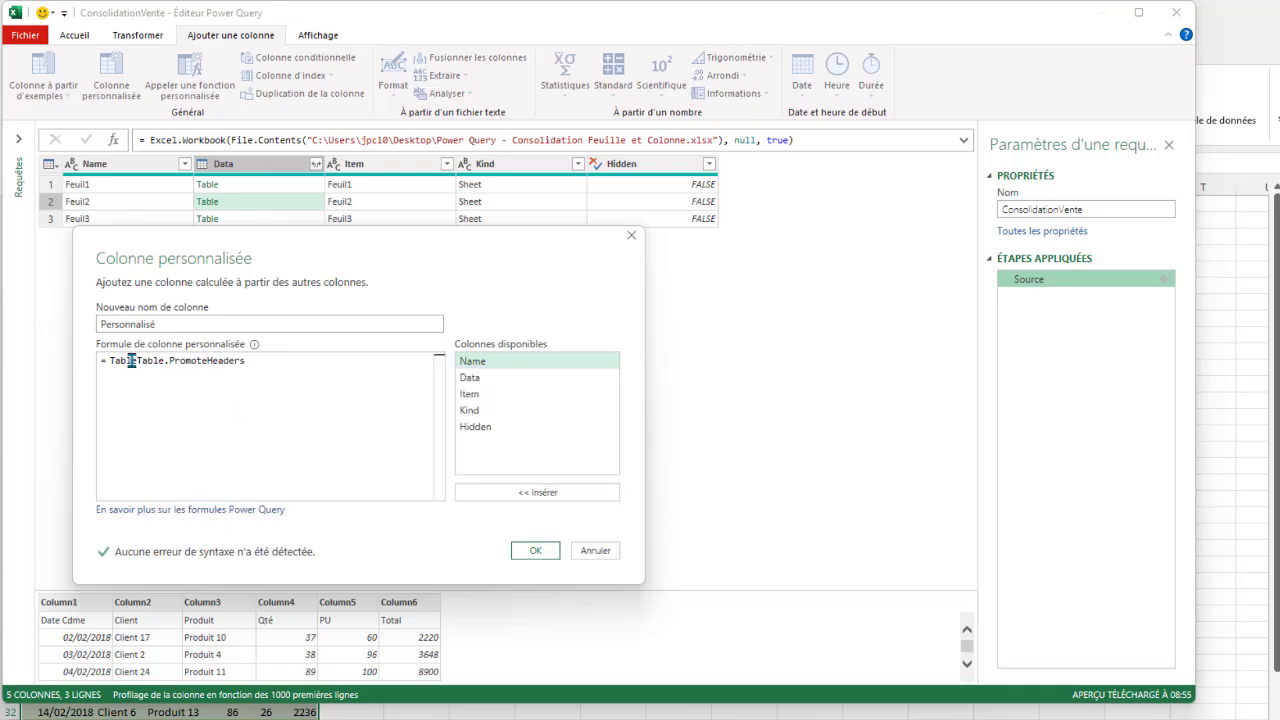
drag(142, 360, 109, 360)
key(Delete)
text(T)
text(()
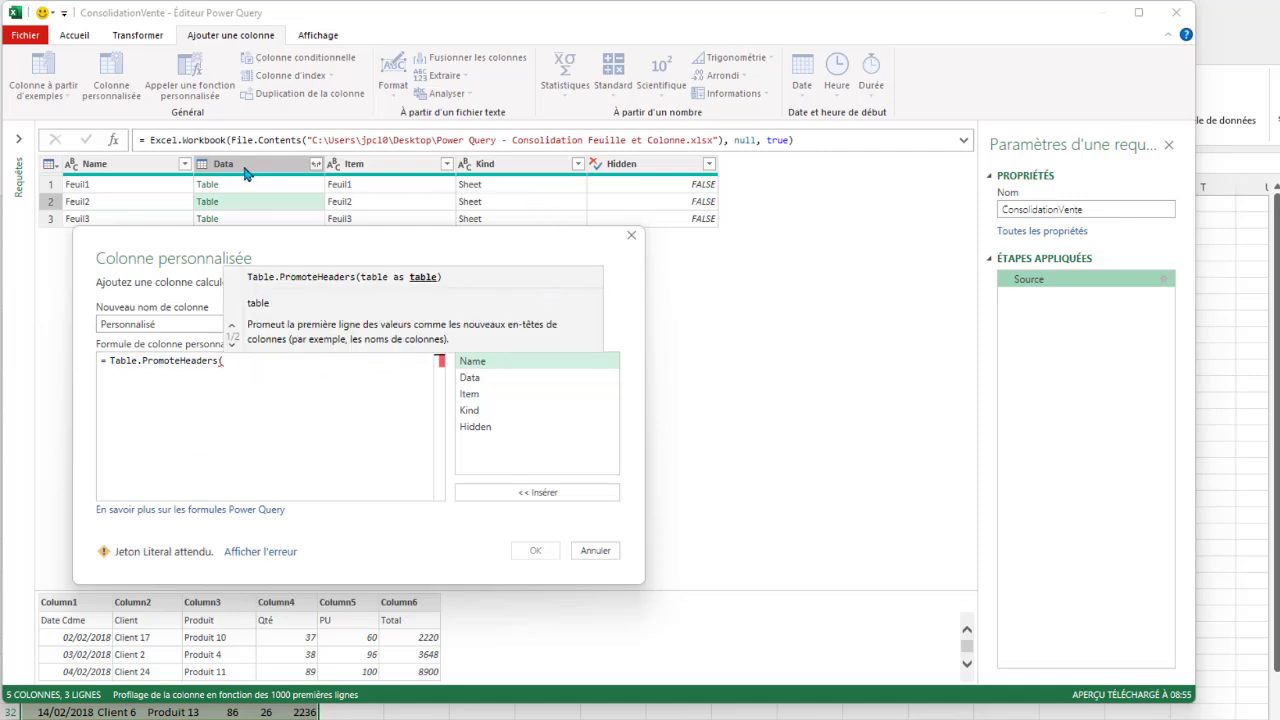
drag(355, 240, 327, 258)
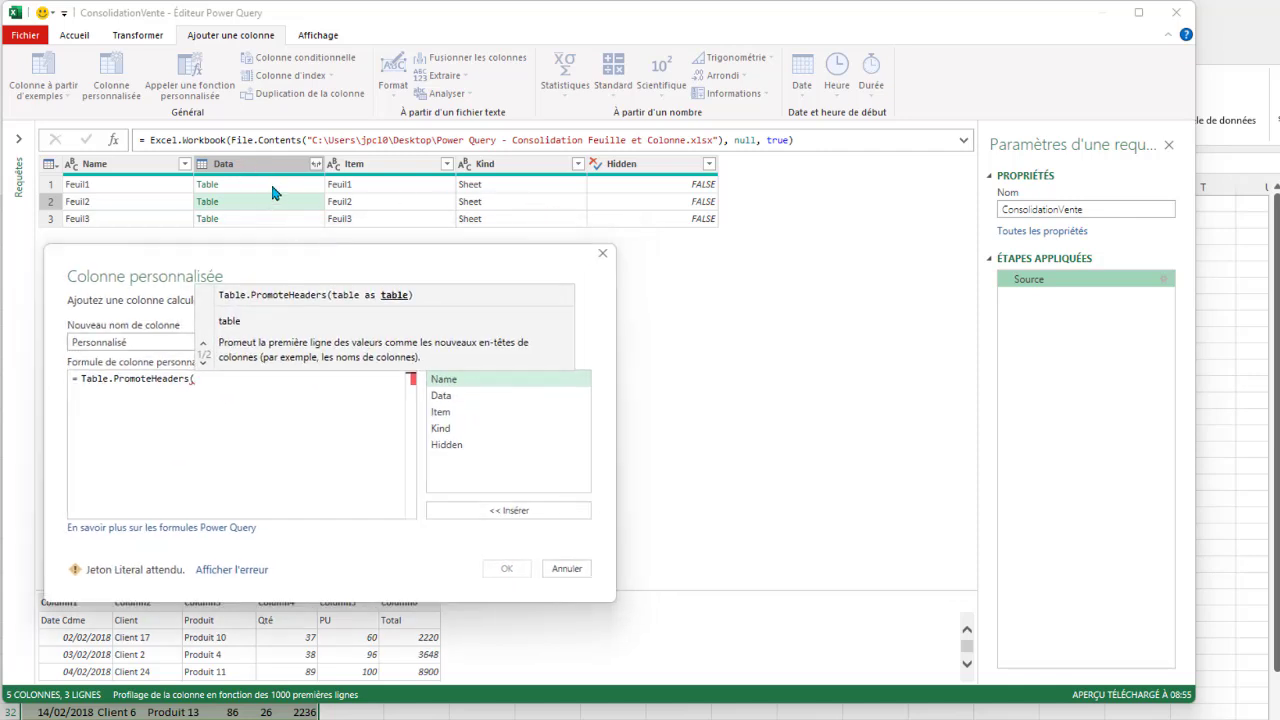
click(443, 397)
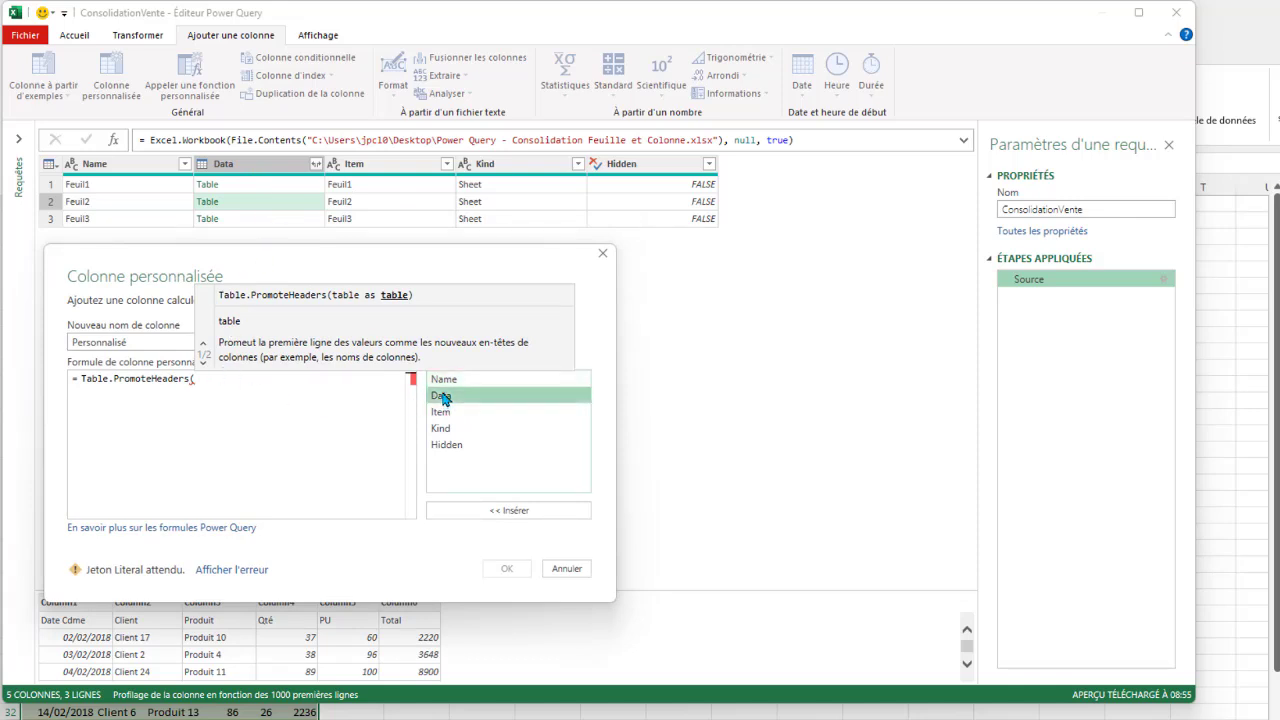
double_click(443, 397)
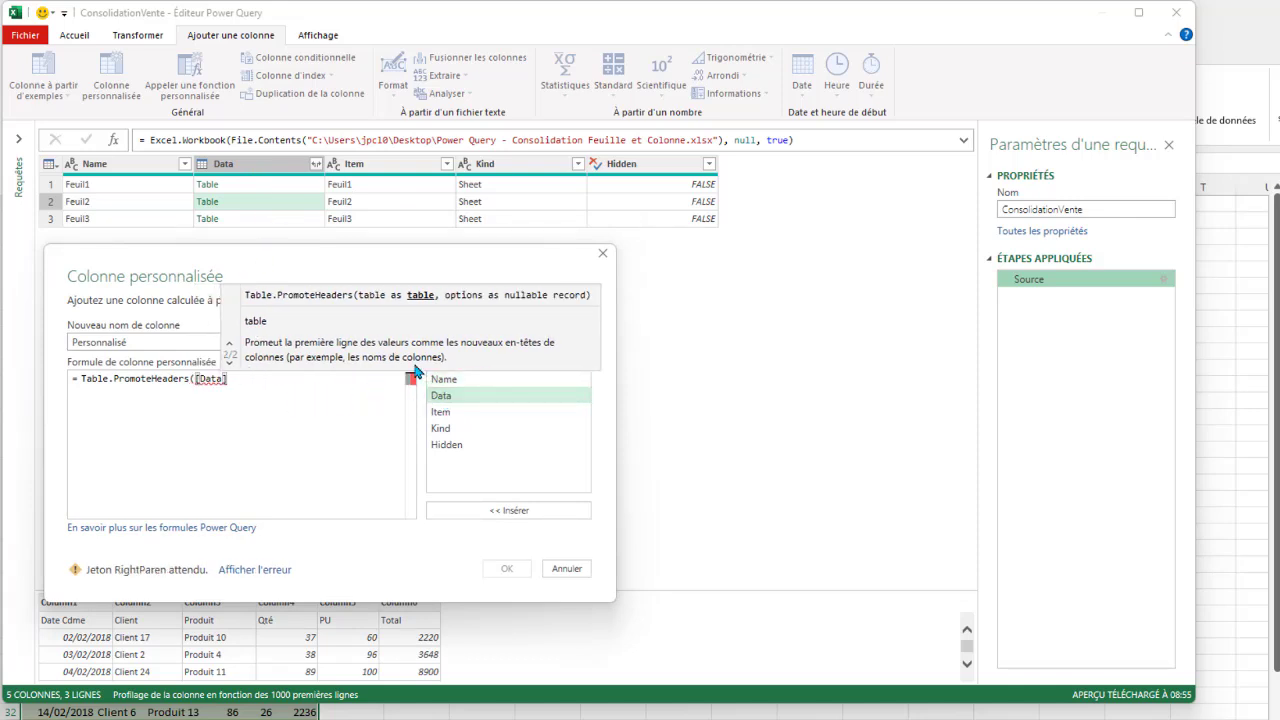
text())
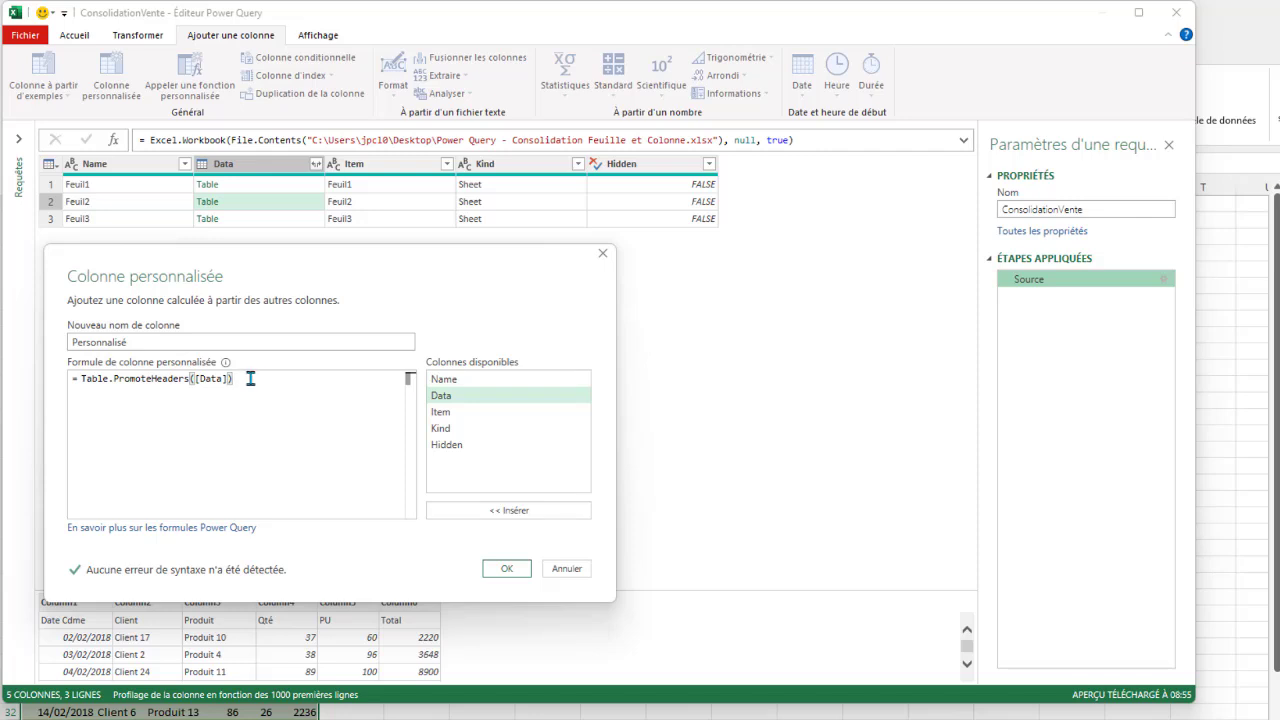
click(503, 570)
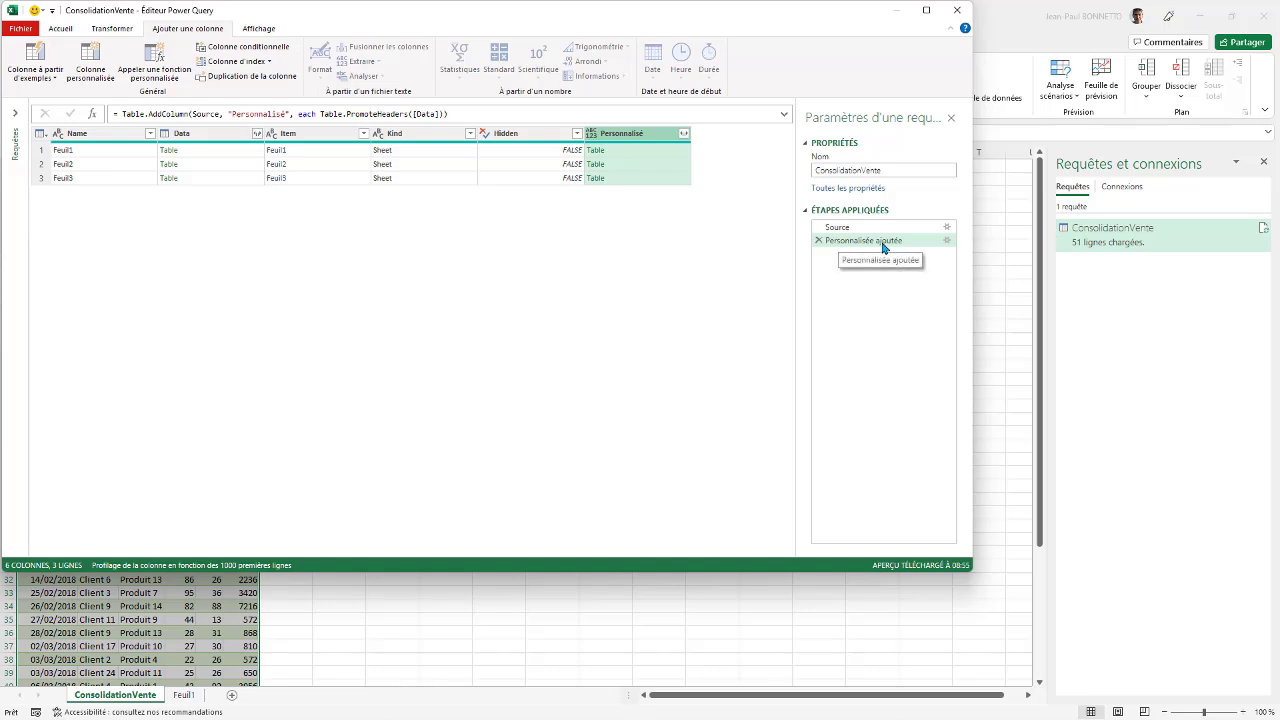
click(680, 153)
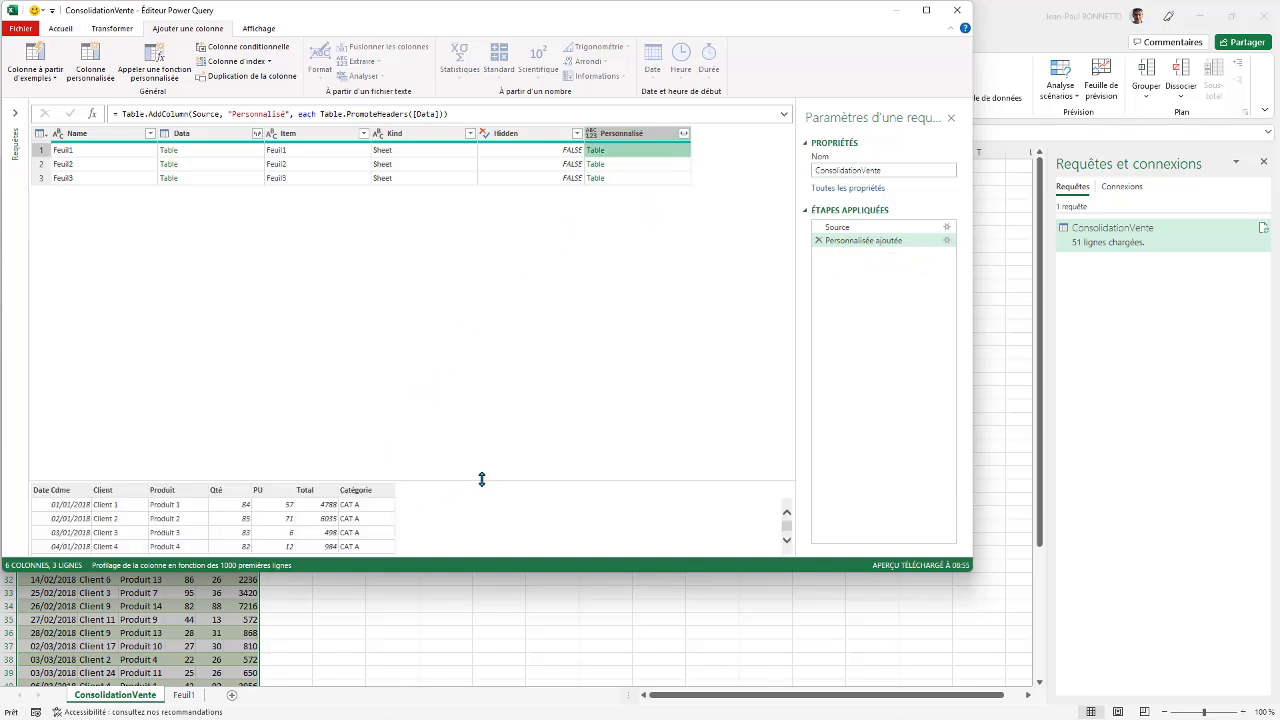
drag(483, 482, 472, 303)
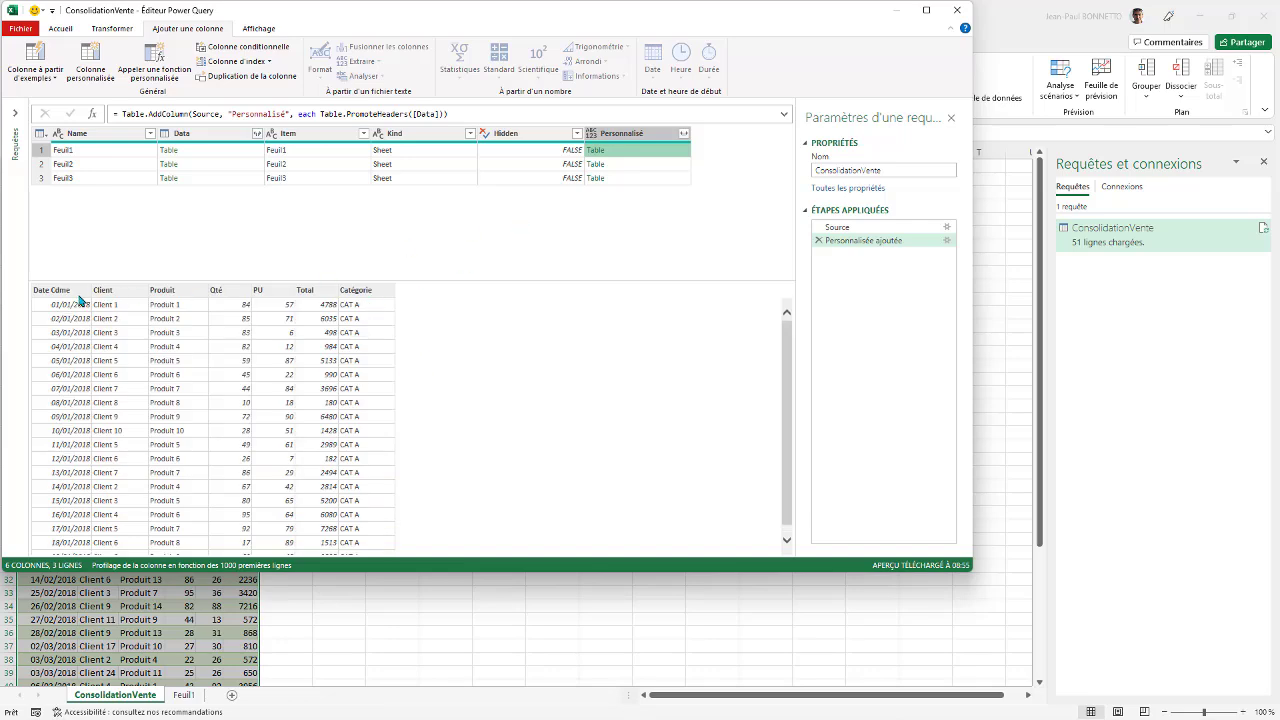
click(679, 164)
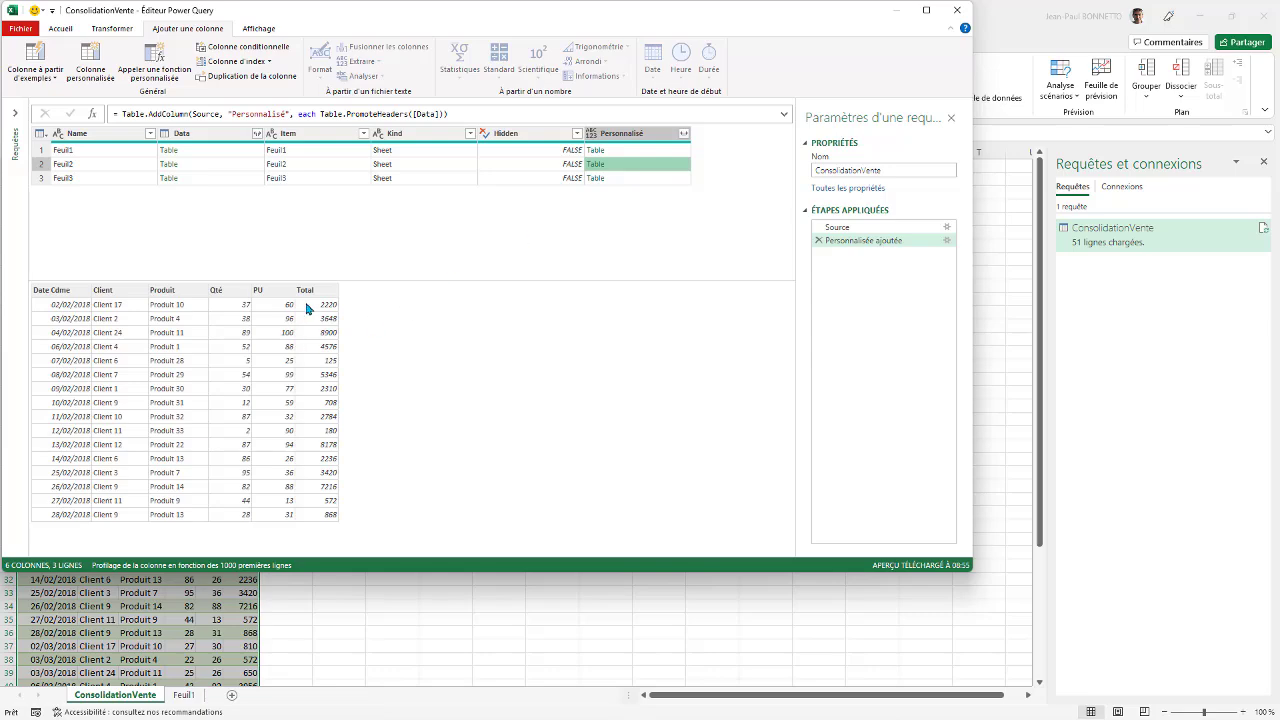
click(684, 178)
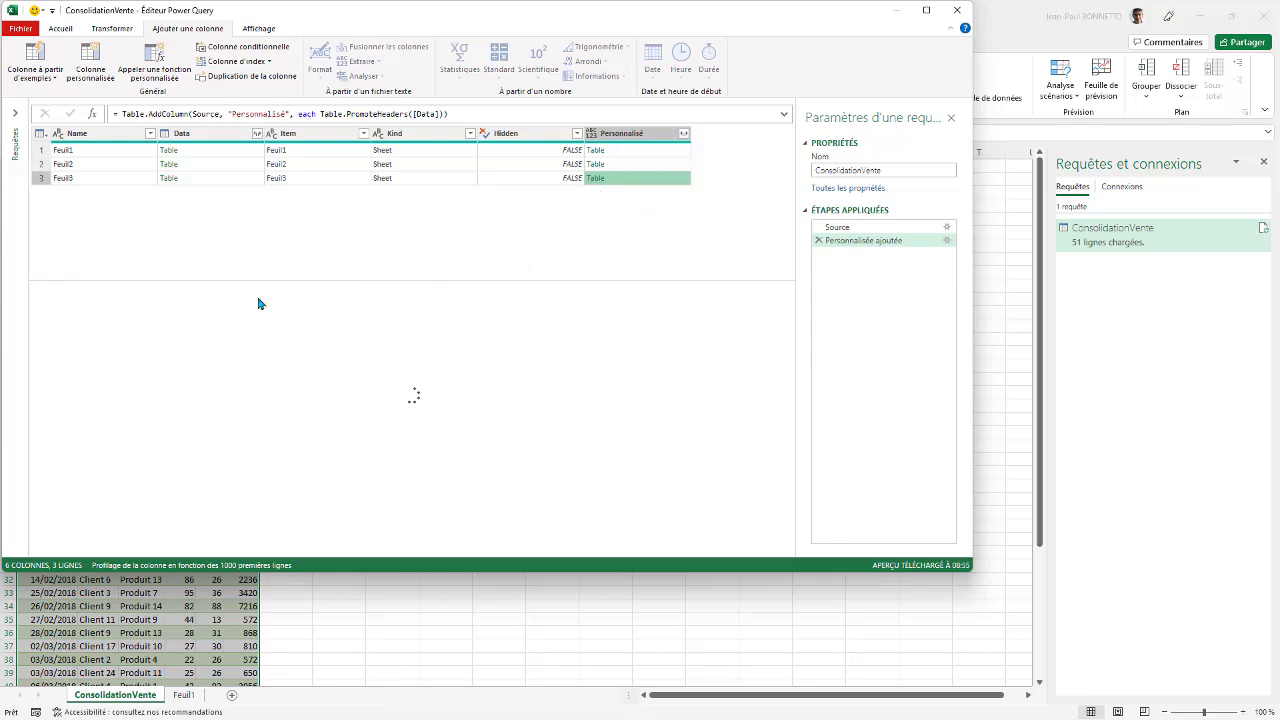
click(680, 164)
click(682, 150)
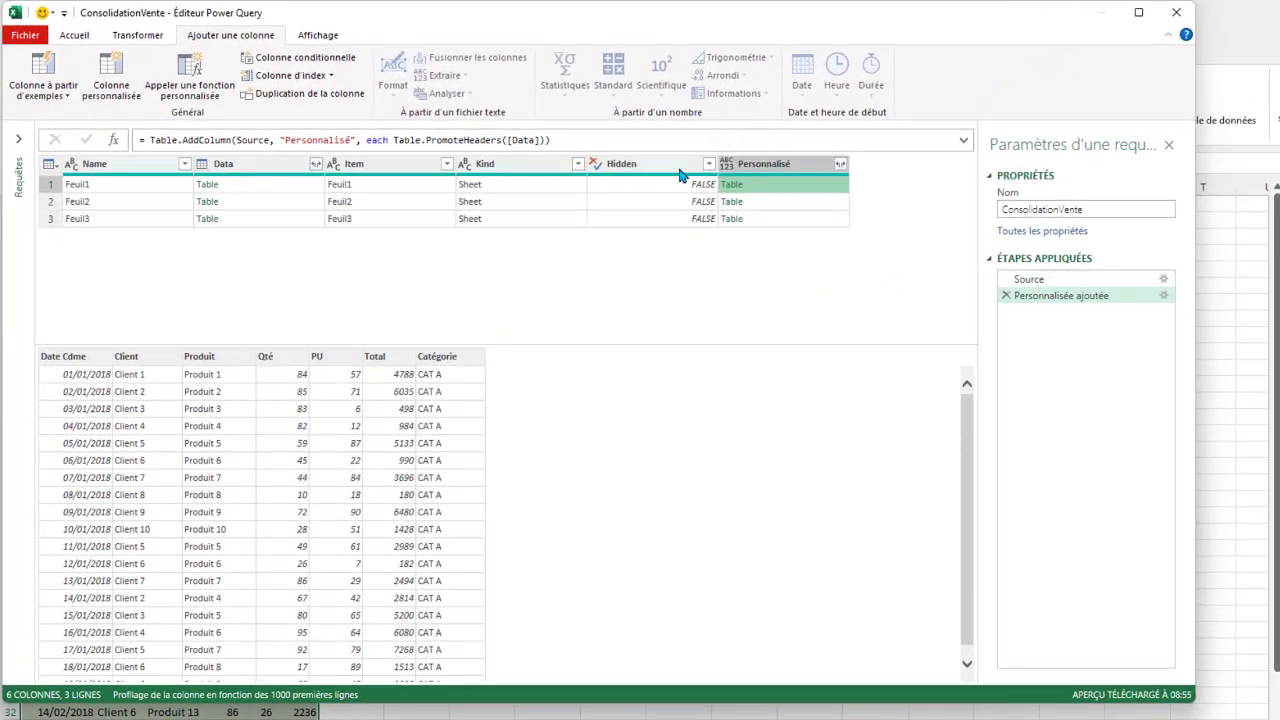
click(778, 168)
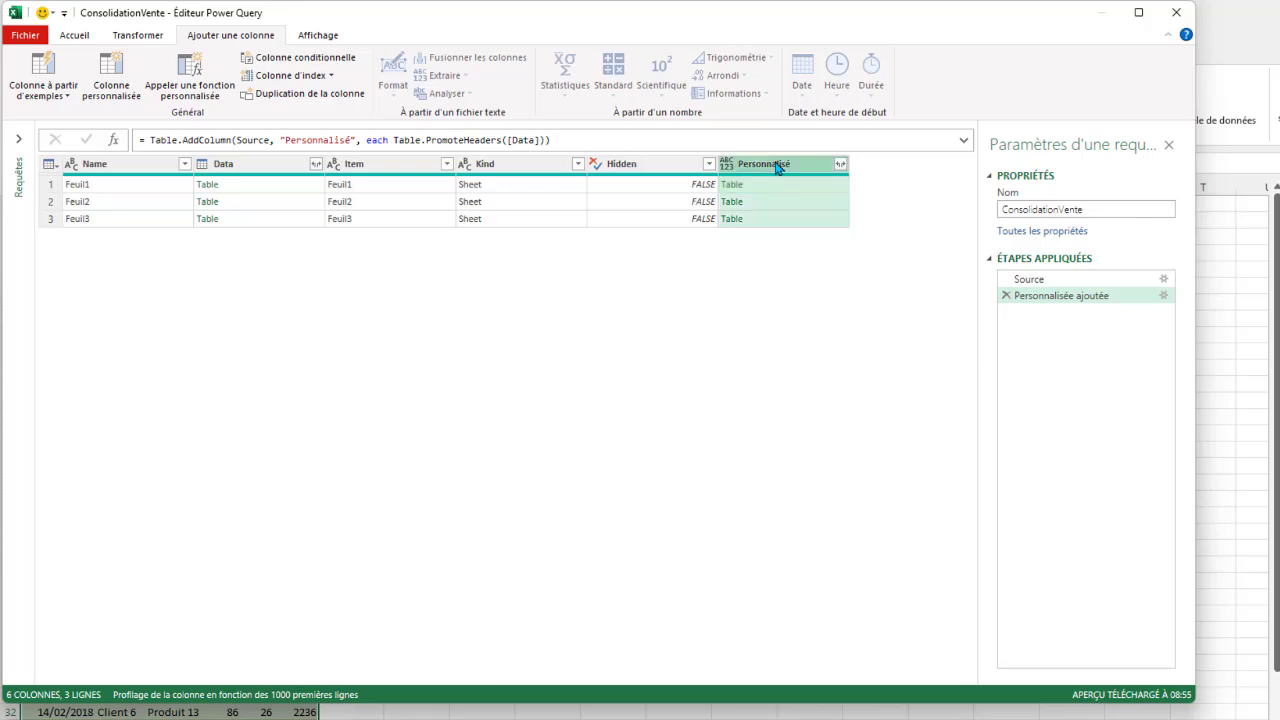
Step: Keep only the Personnalisé column and rename the added-column step AjoutColonnePerso
right_click(778, 168)
click(846, 213)
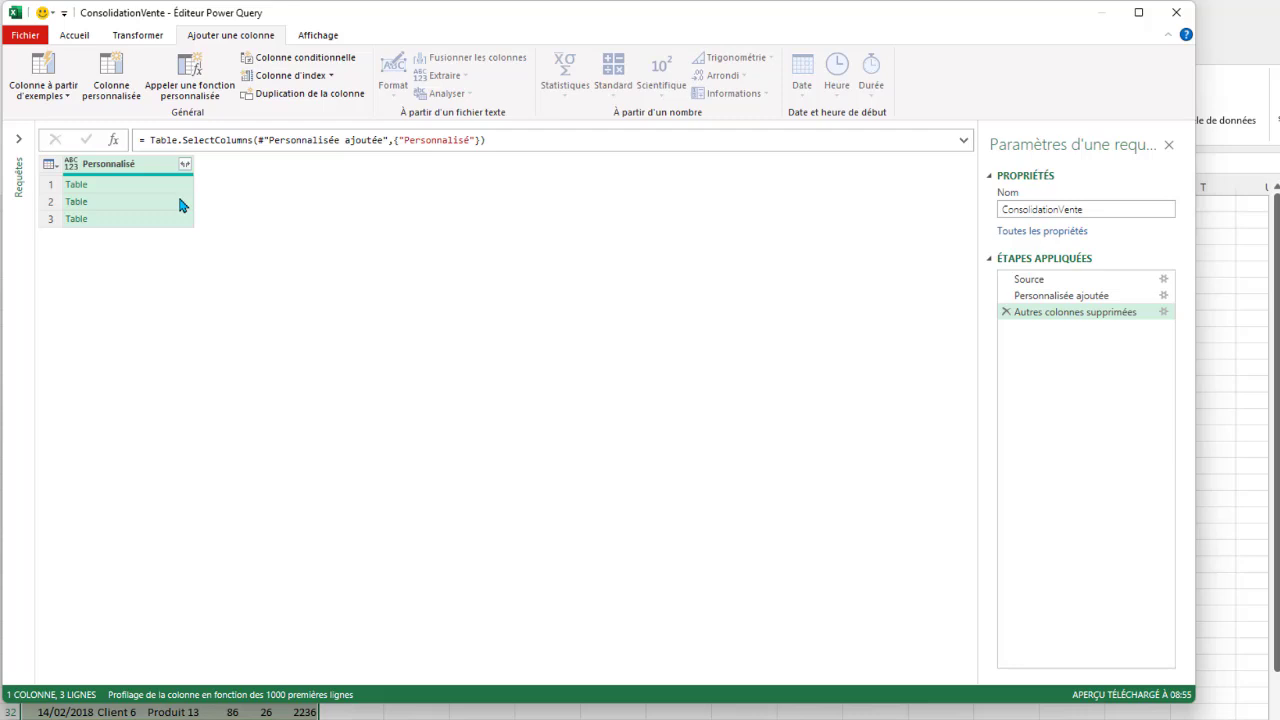
right_click(1061, 297)
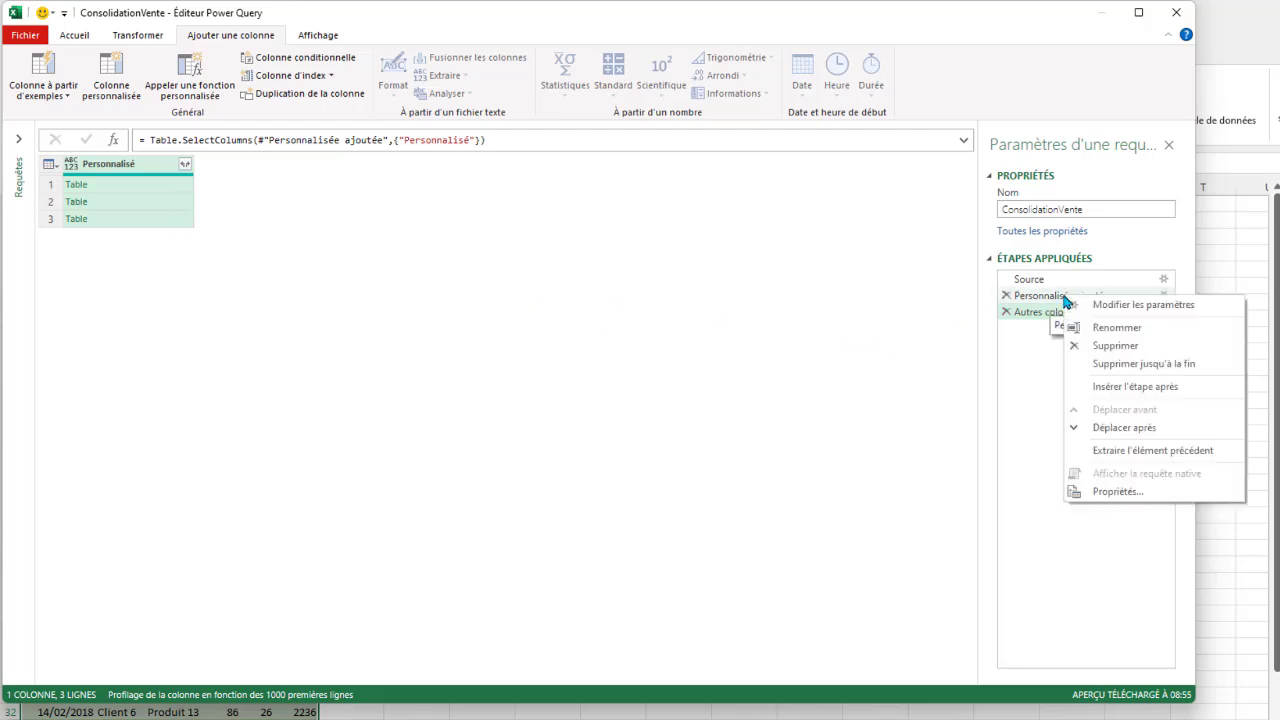
click(1111, 328)
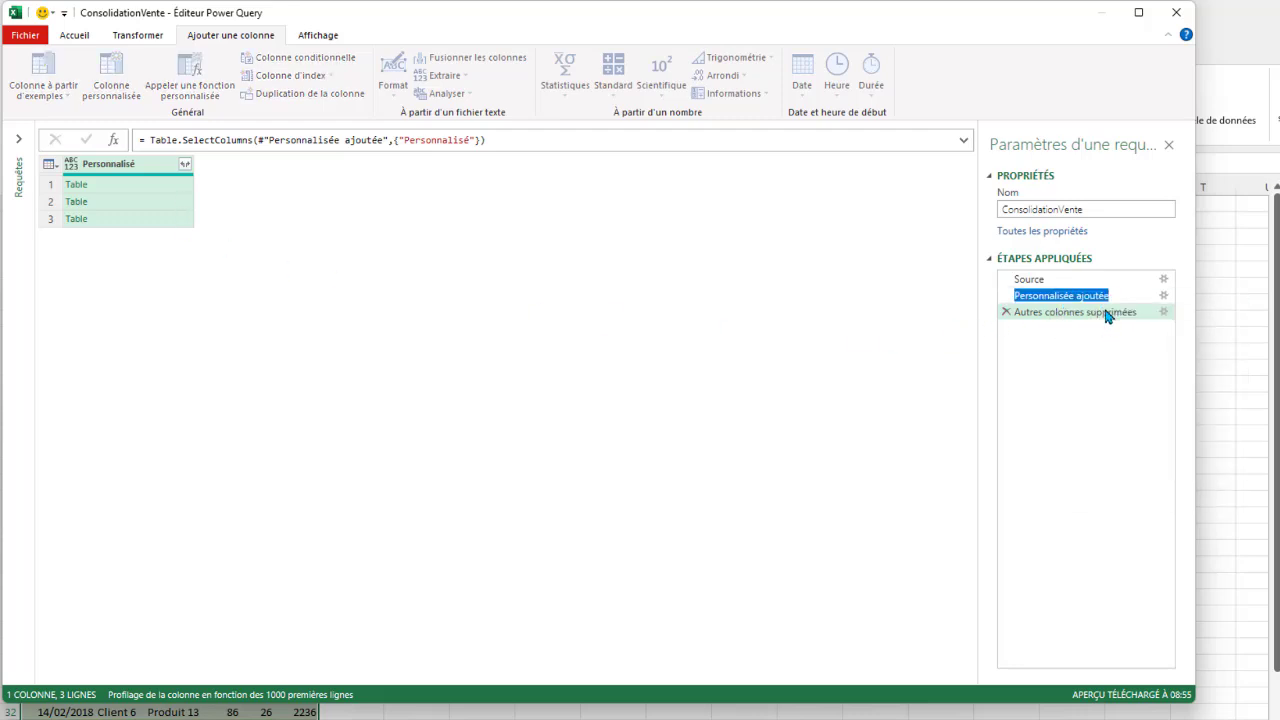
text(Ajou)
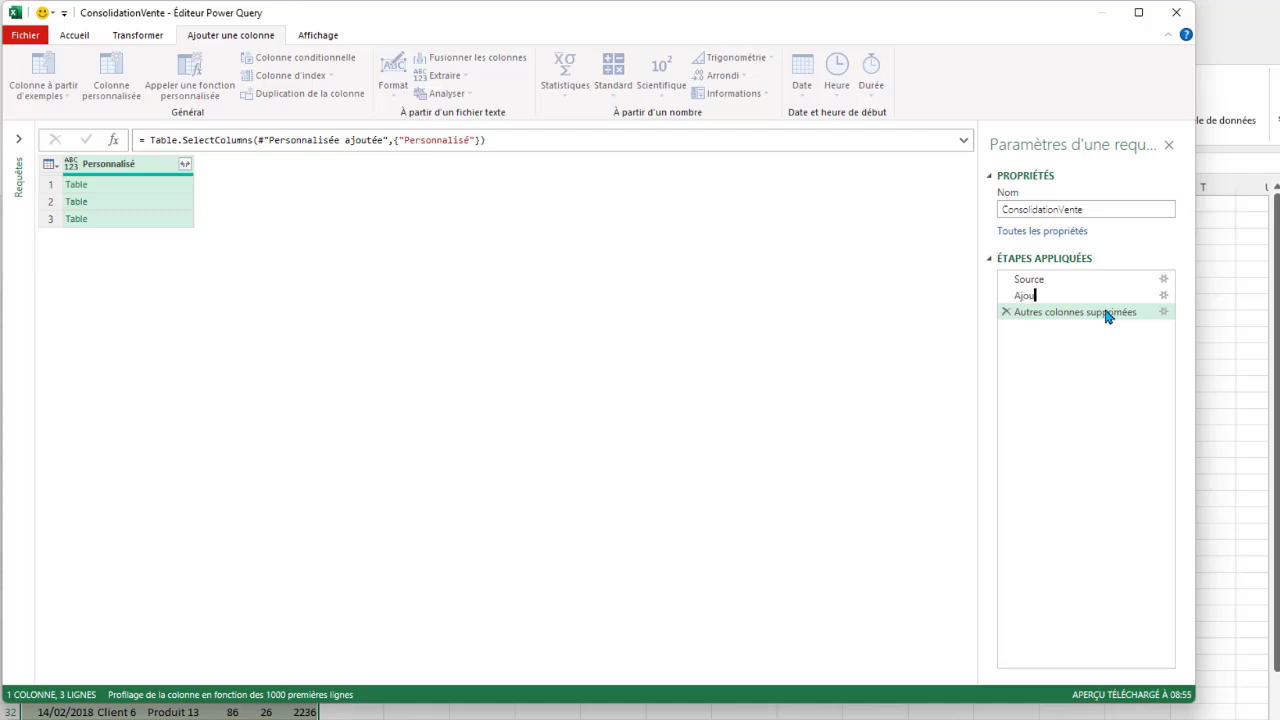
text(tColonne)
text(Perso)
key(Return)
Step: Rename the column-removal step SupprimeAutreColonne and view its result
right_click(1068, 315)
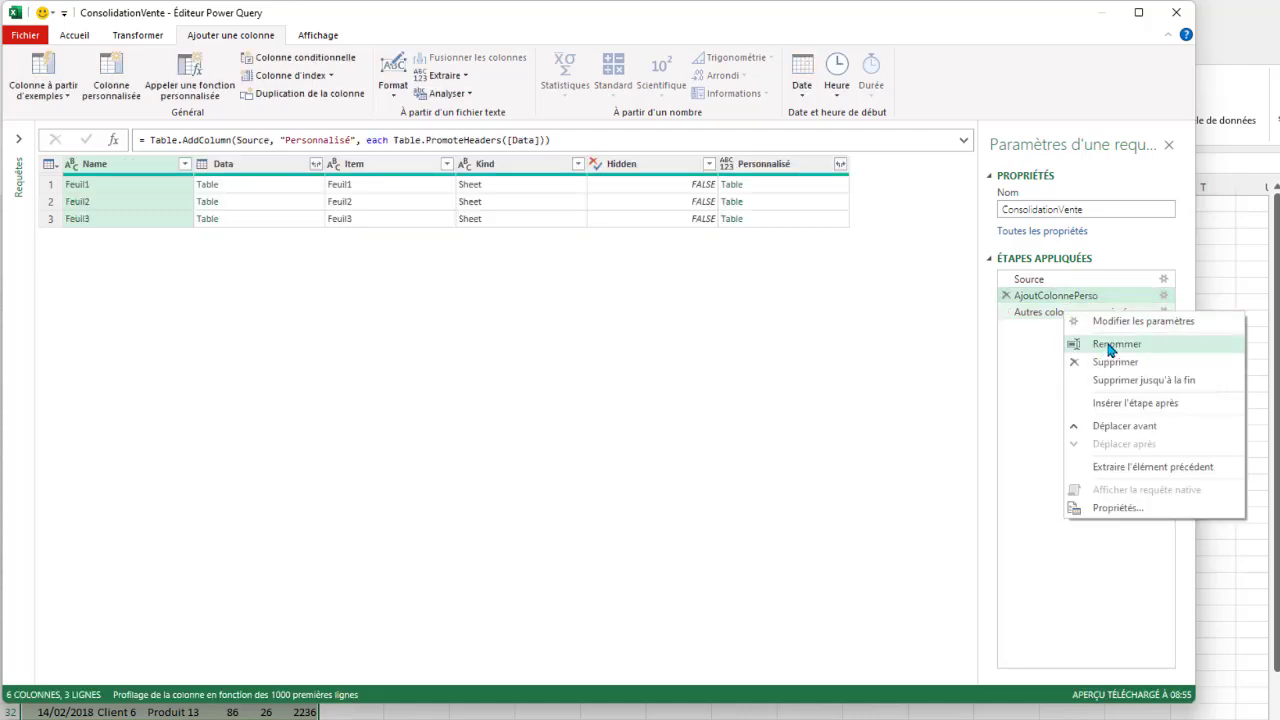
click(1106, 344)
text(Su)
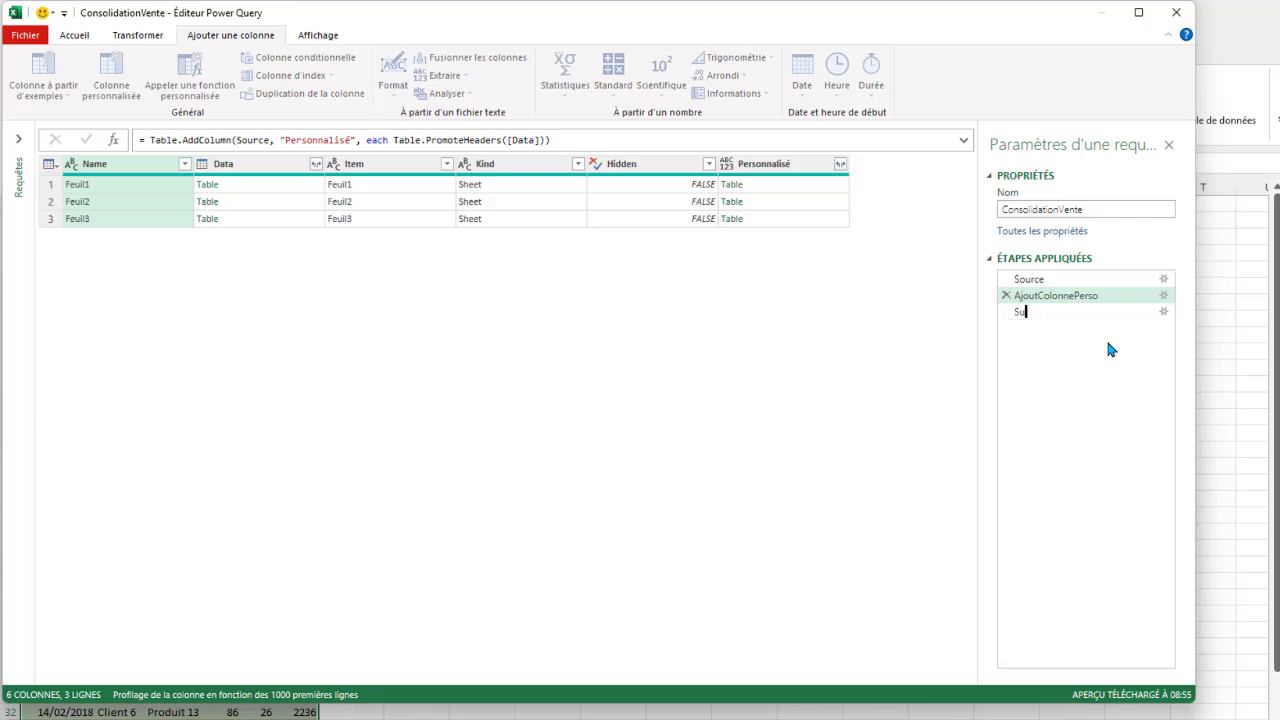
text(pprime)
text(AutreColonne)
click(1038, 316)
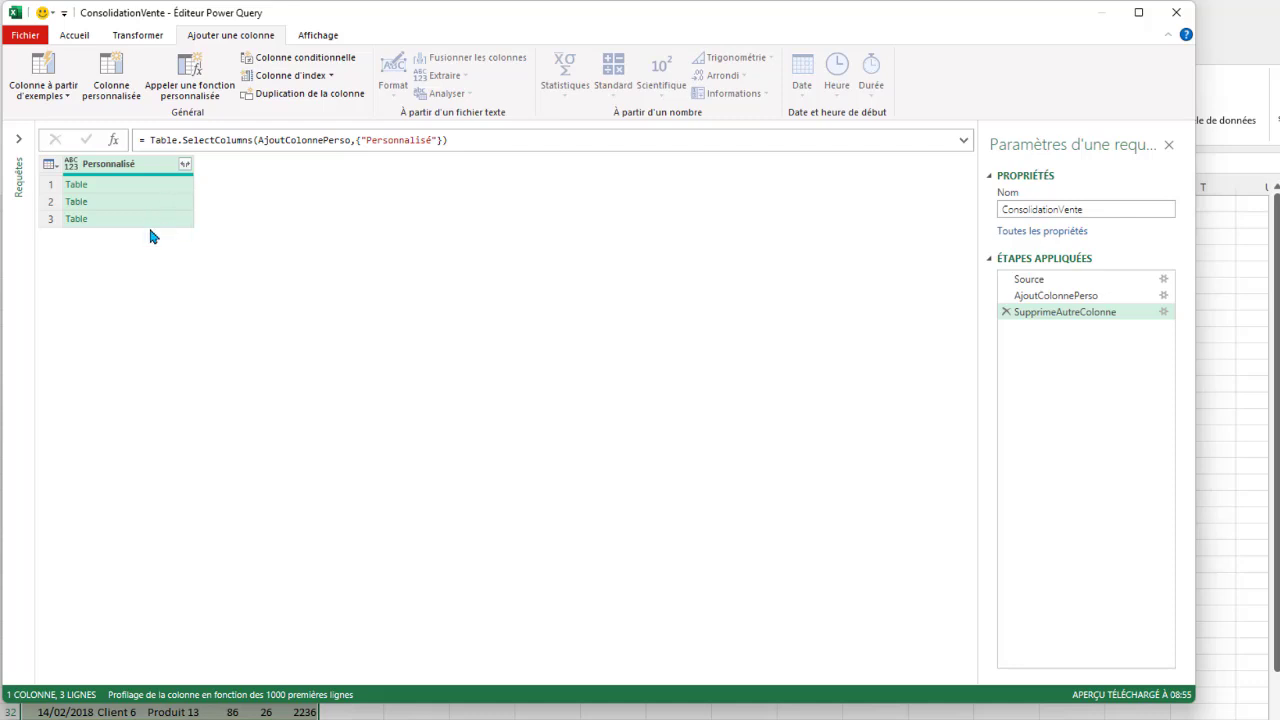
Step: Add a new step with the formula Table.Combine(SupprimeAutreColonne[Personnalisé])
click(116, 144)
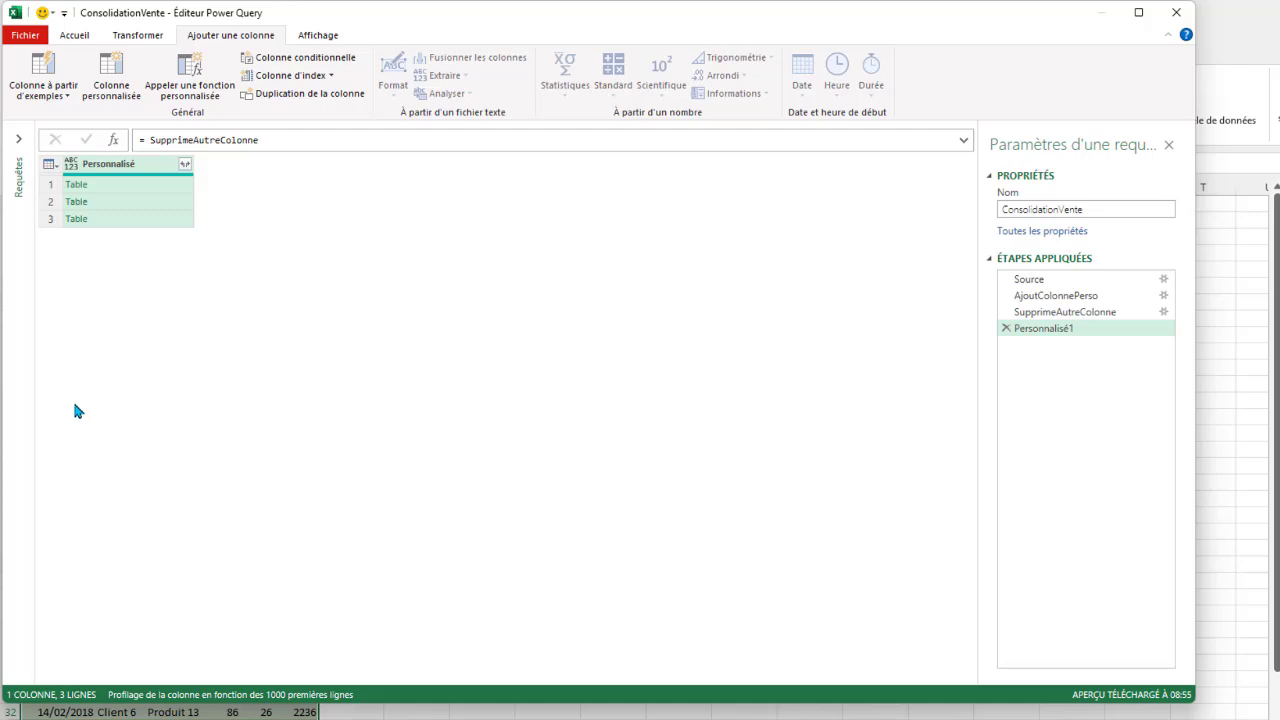
click(148, 140)
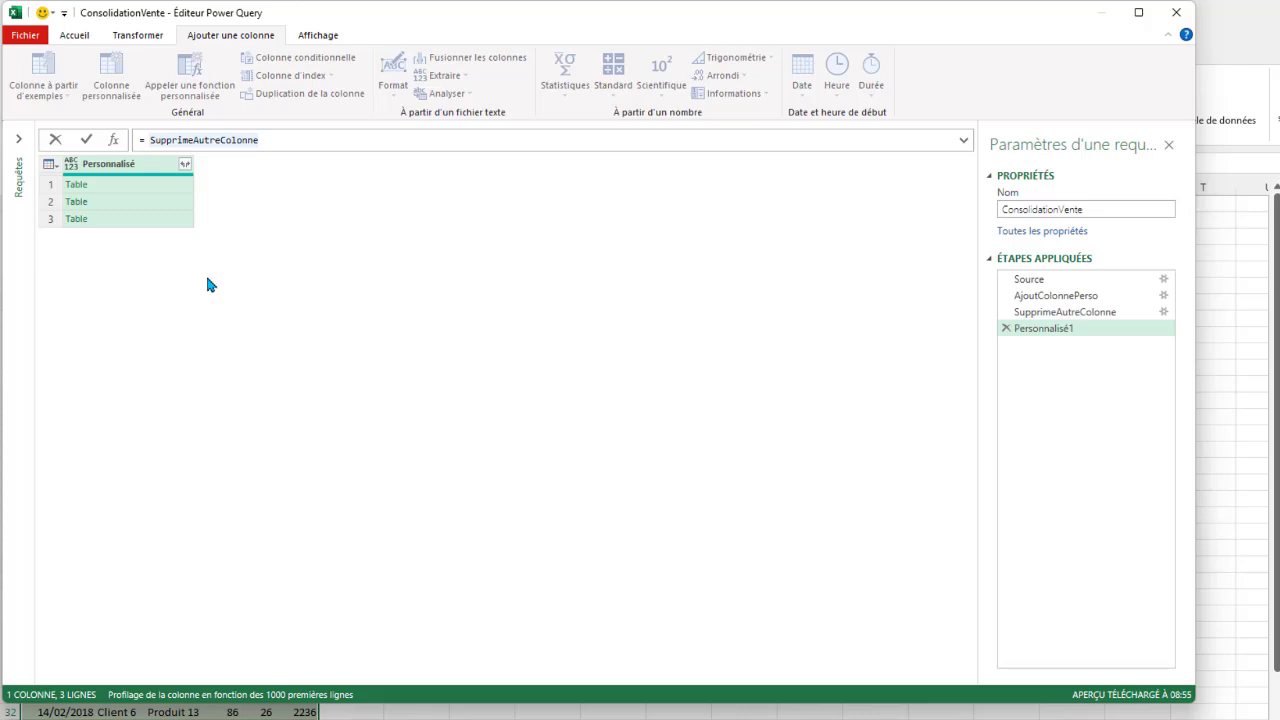
text(Ta)
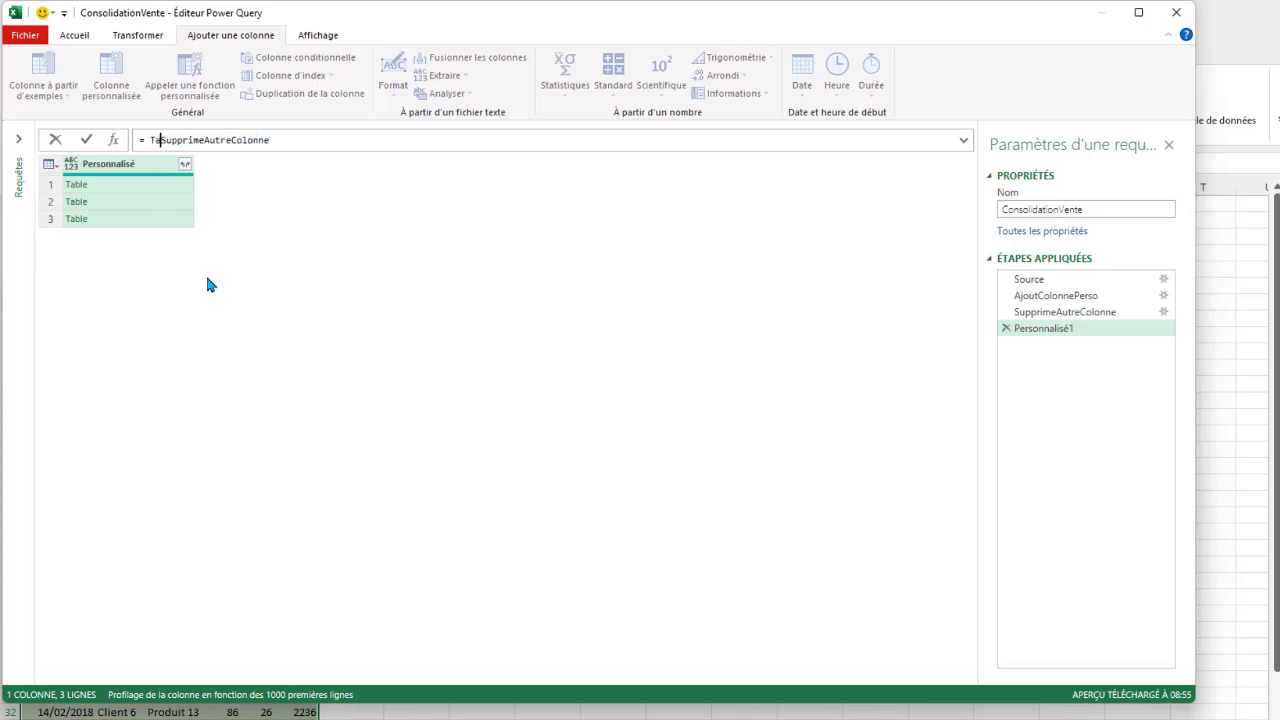
text(ble.)
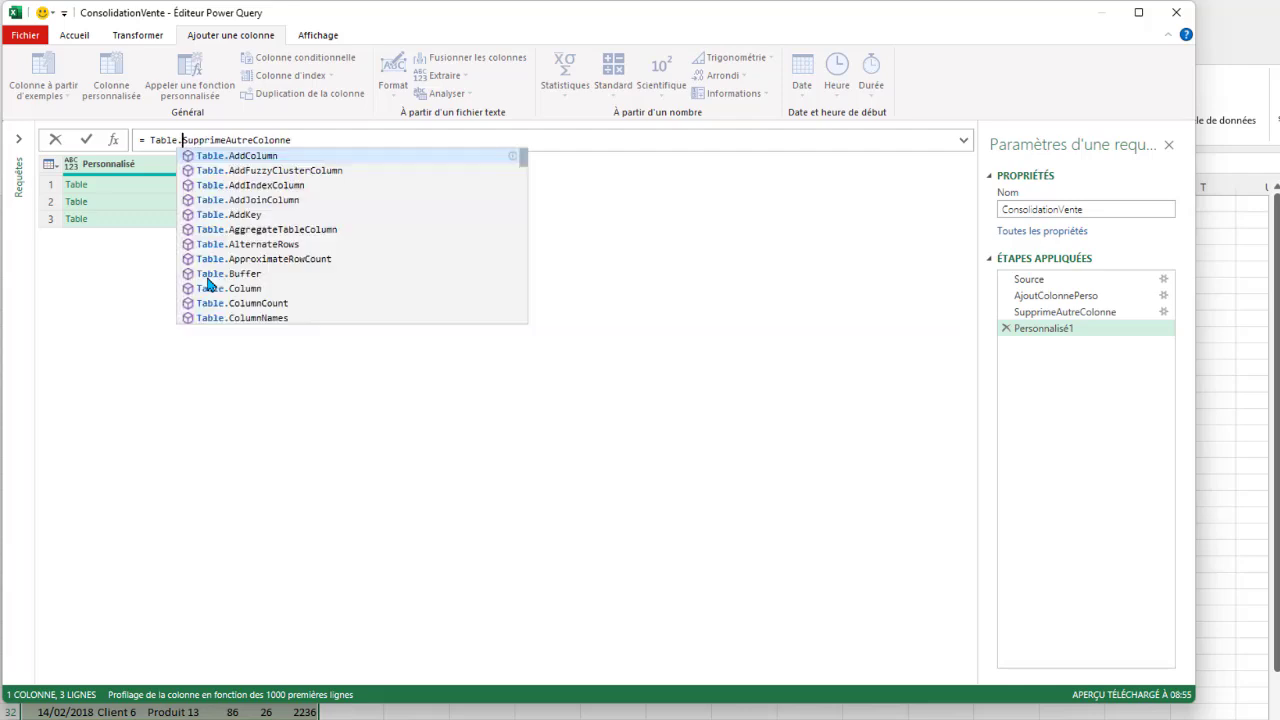
text(Com)
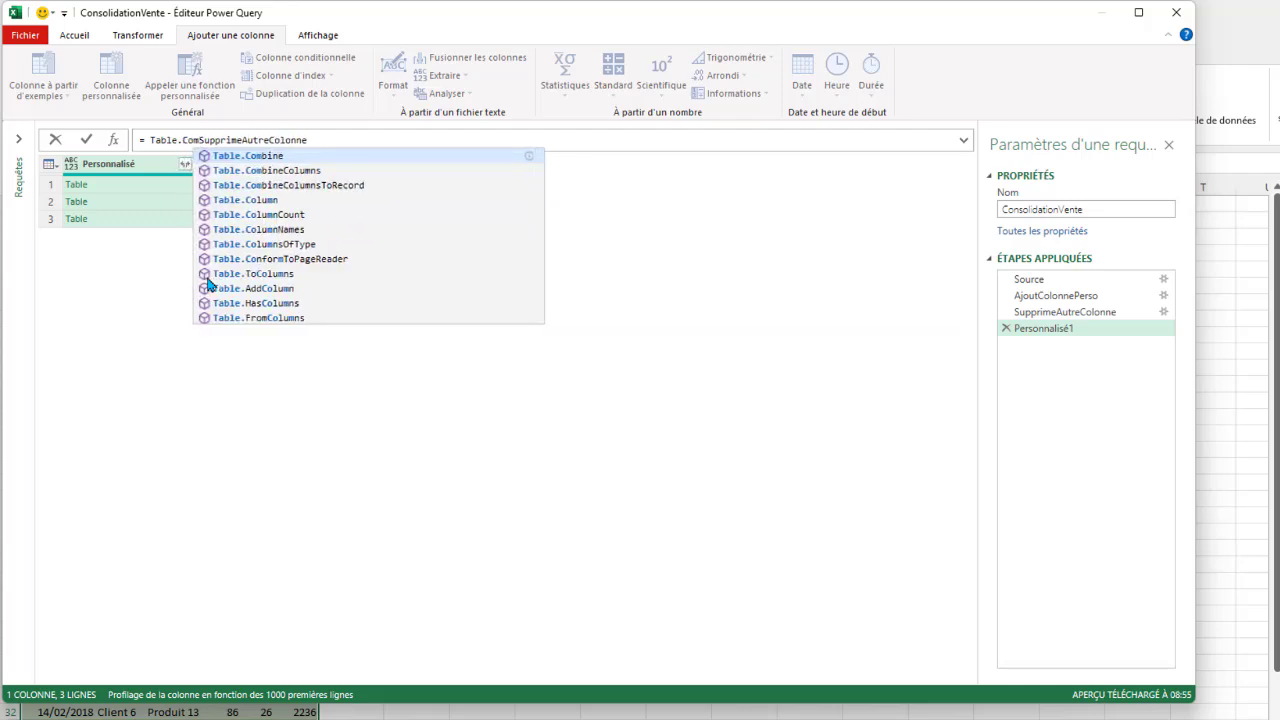
text(bine)
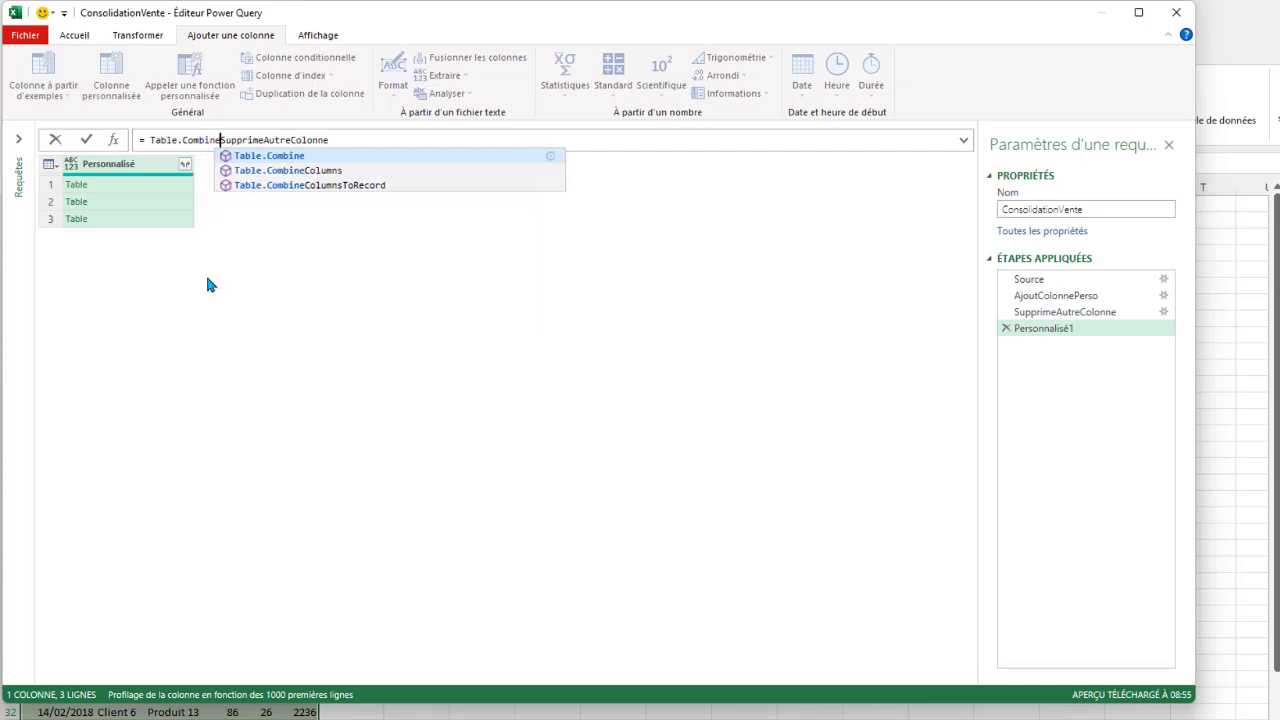
text(()
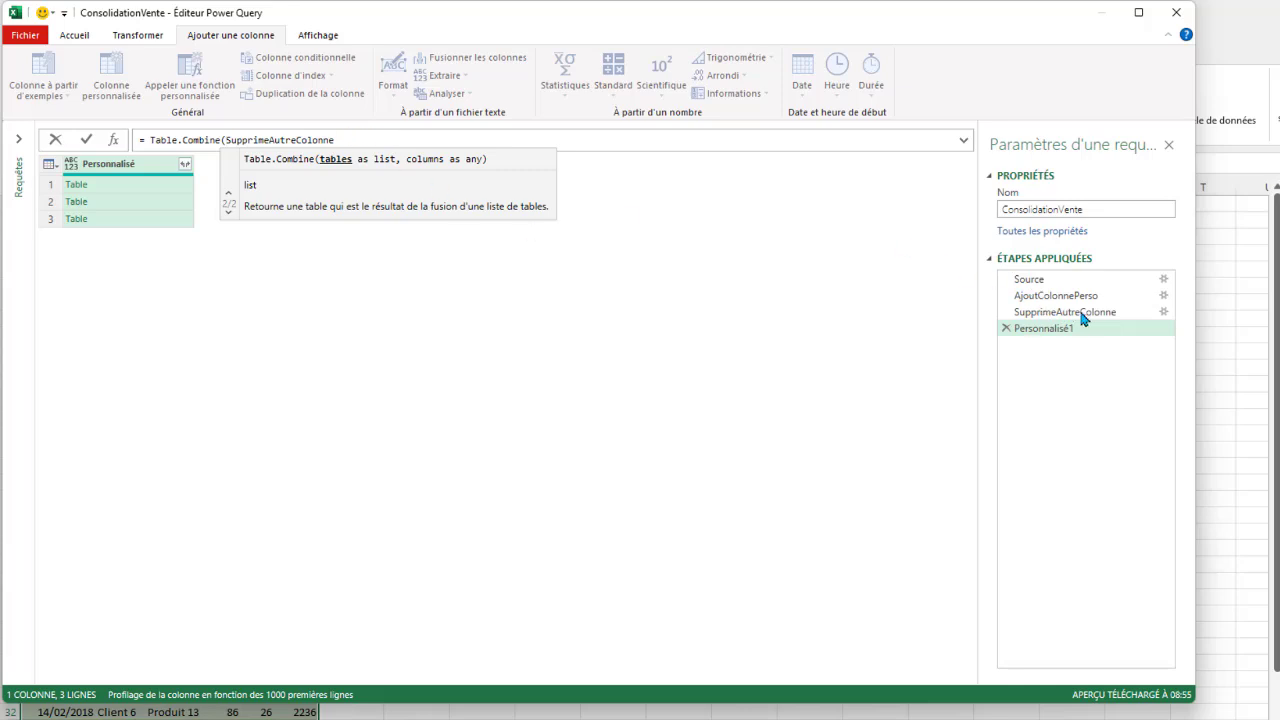
double_click(340, 140)
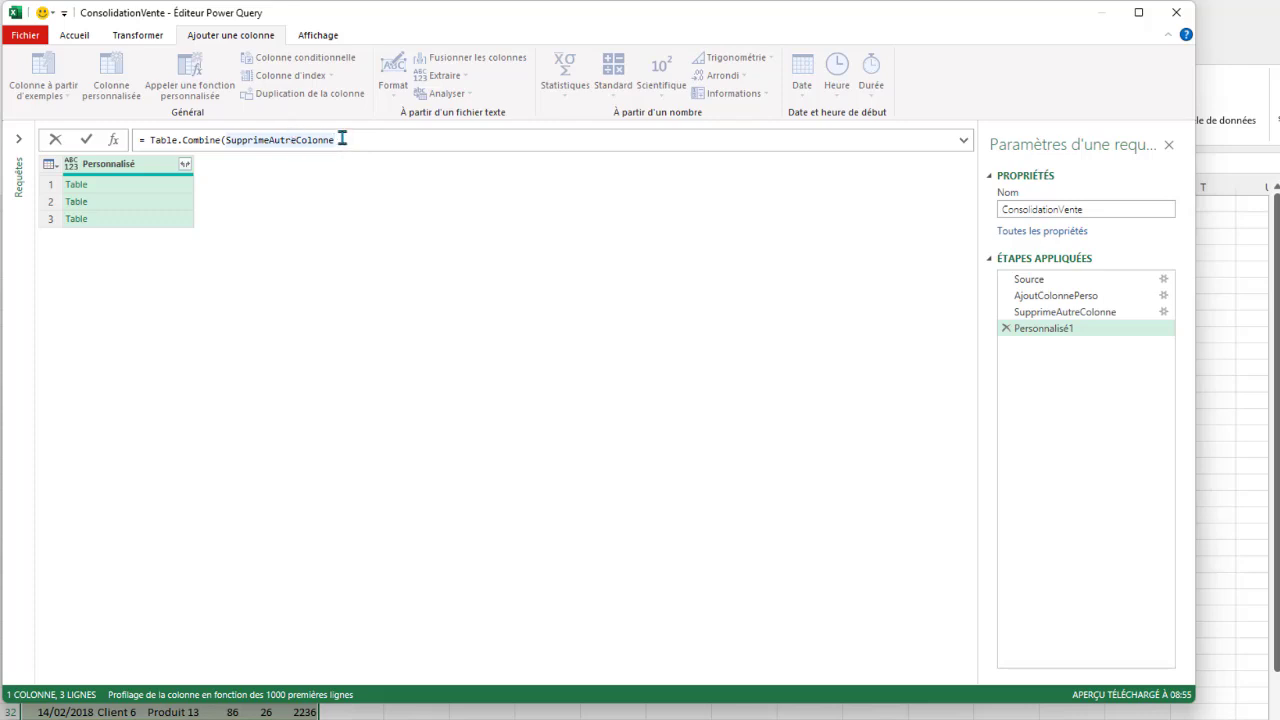
click(341, 140)
text([])
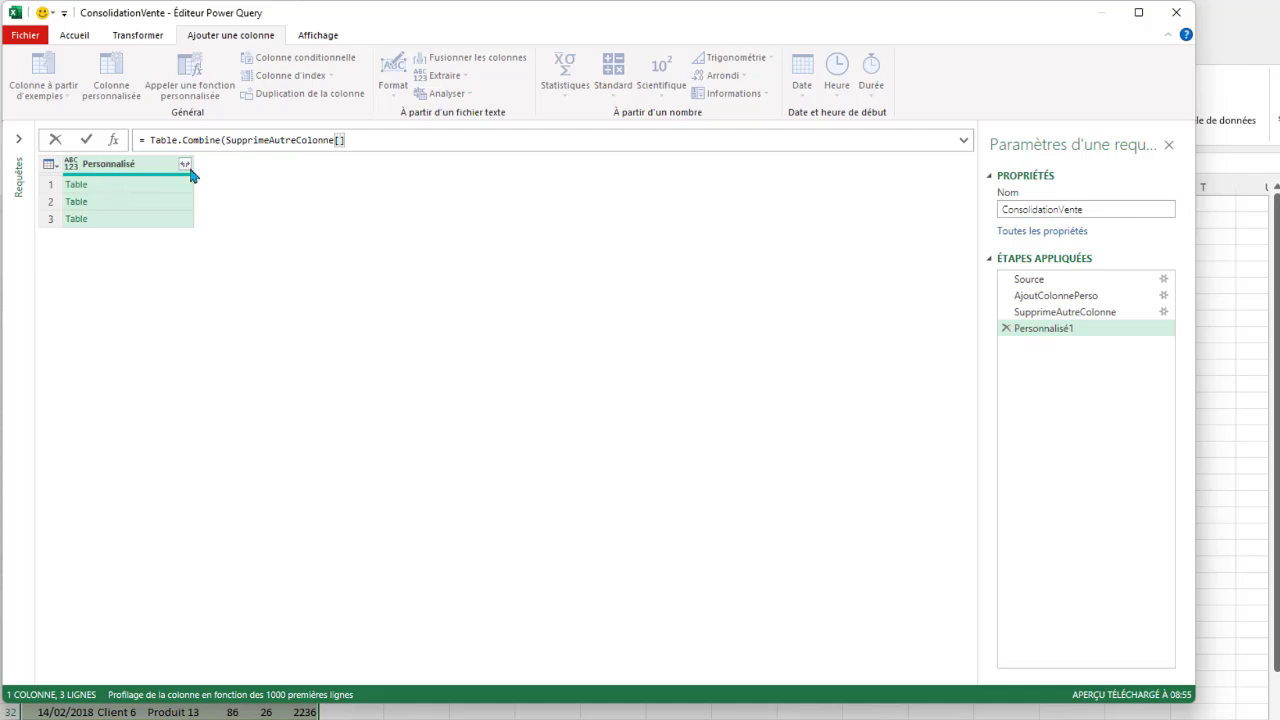
text(Perso)
text(nn)
text(alis)
text(é)
drag(437, 140, 227, 141)
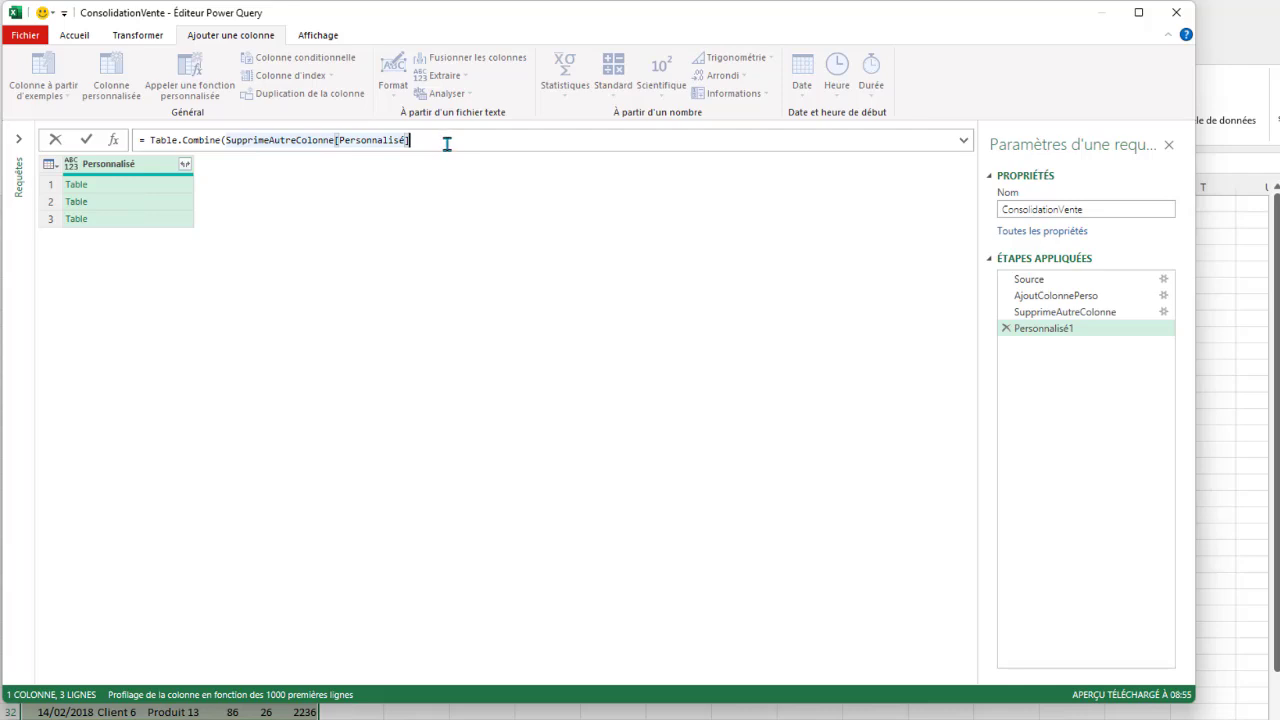
text())
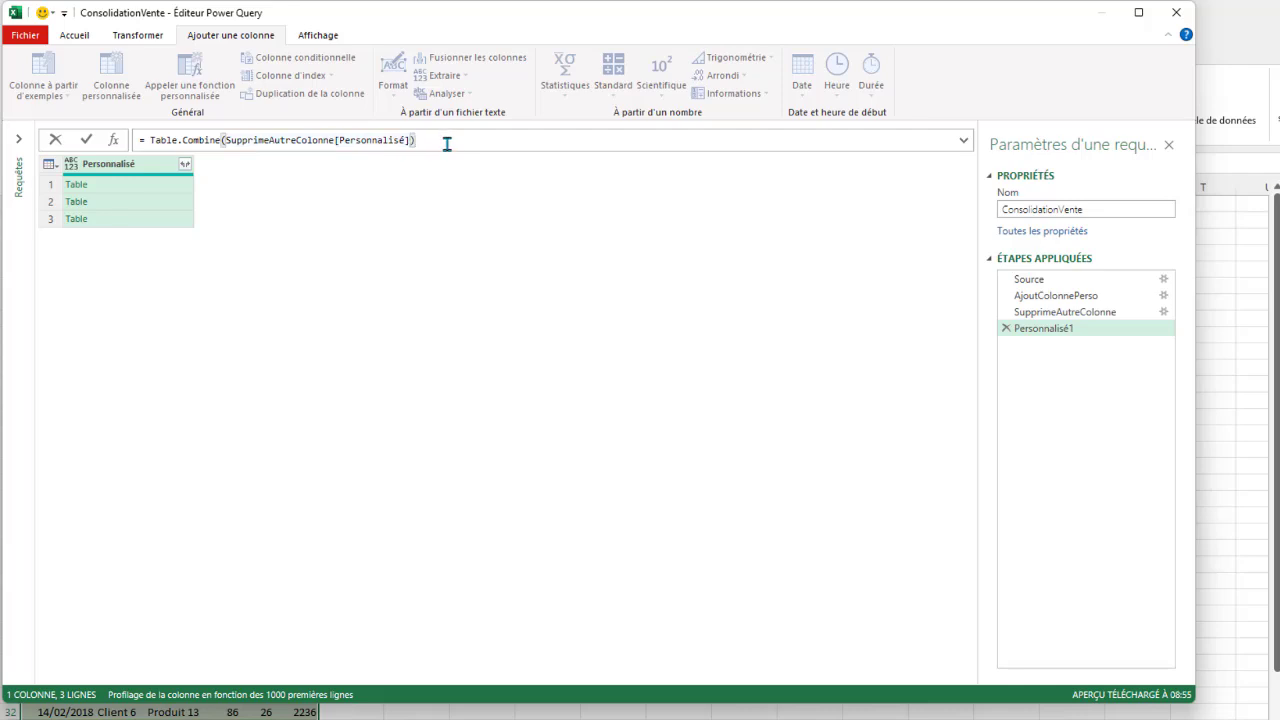
Step: Apply the Table.Combine formula and check the 51 combined rows and the Catégorie column
key(Return)
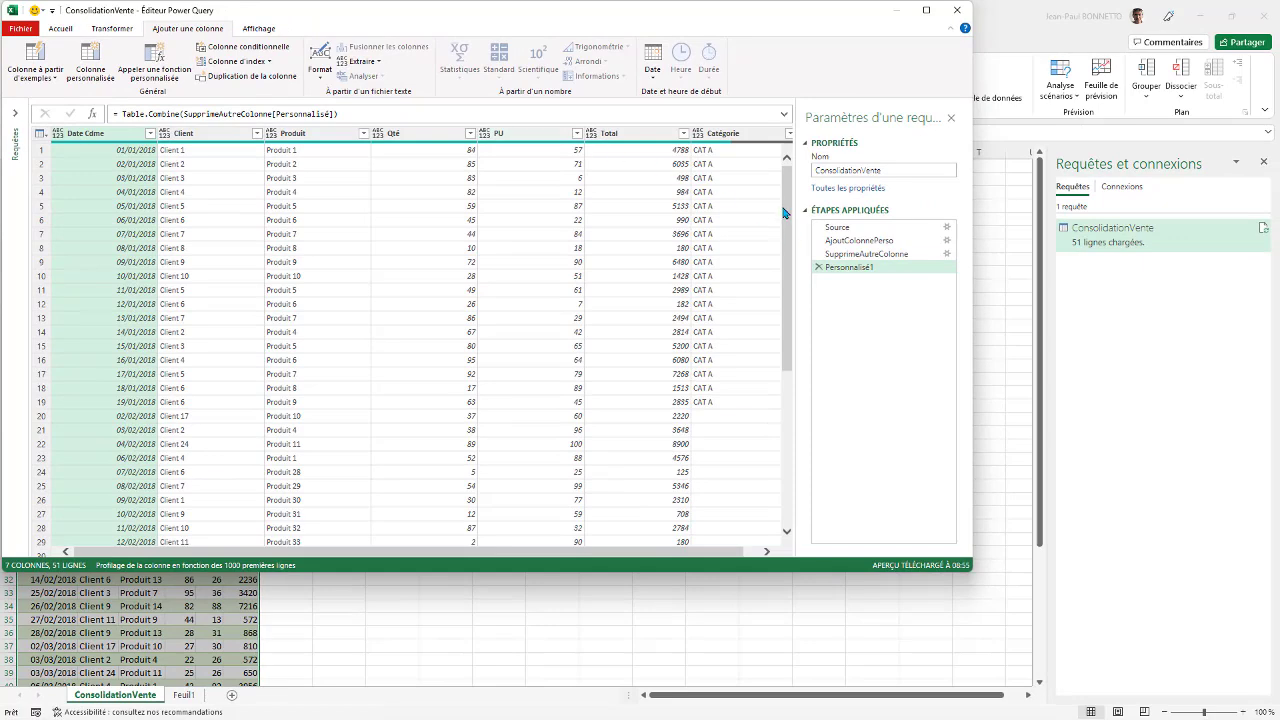
drag(785, 212, 800, 140)
drag(364, 550, 517, 551)
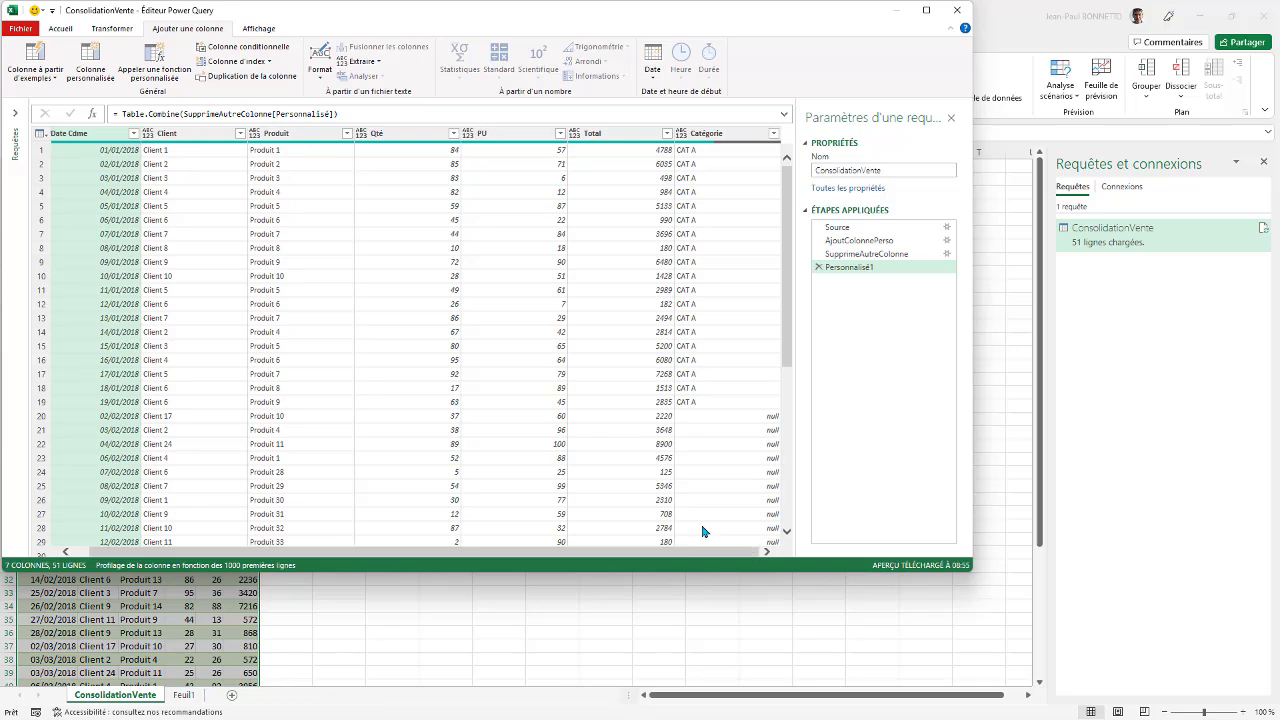
scroll(786, 231, down, 2)
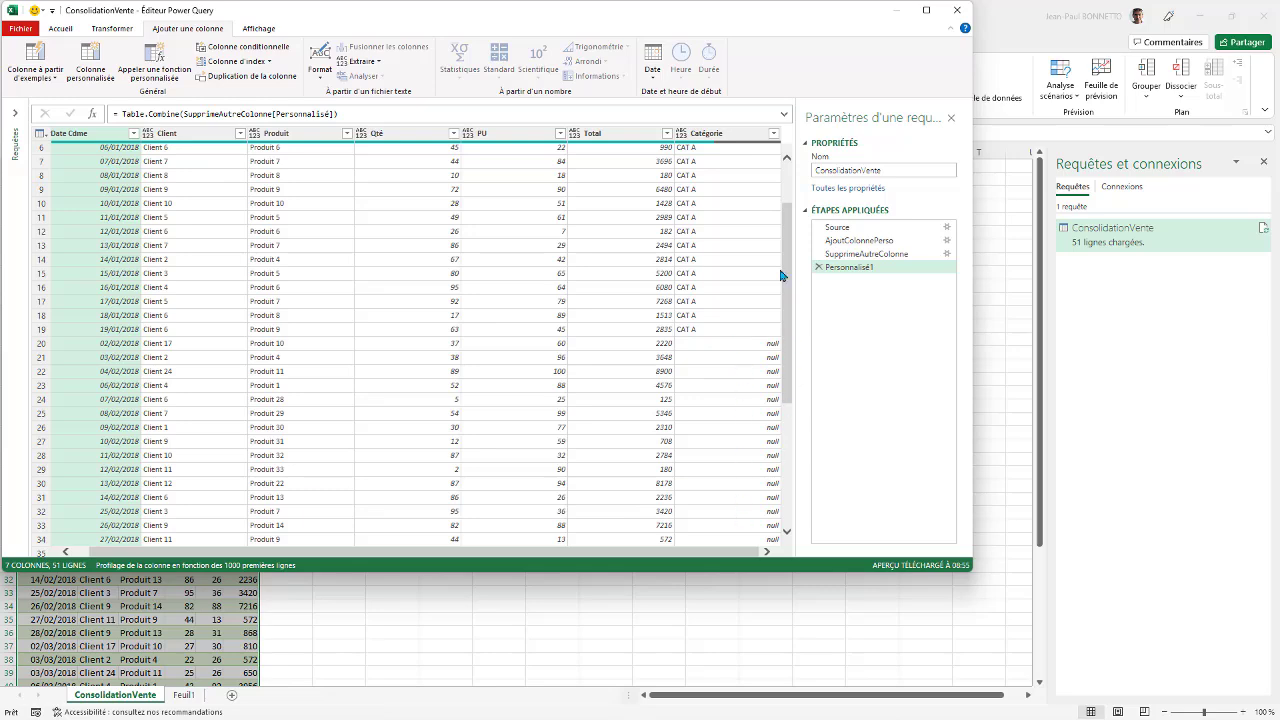
mouse_move(786, 275)
mouse_down()
mouse_move(760, 183)
mouse_move(186, 157)
mouse_up()
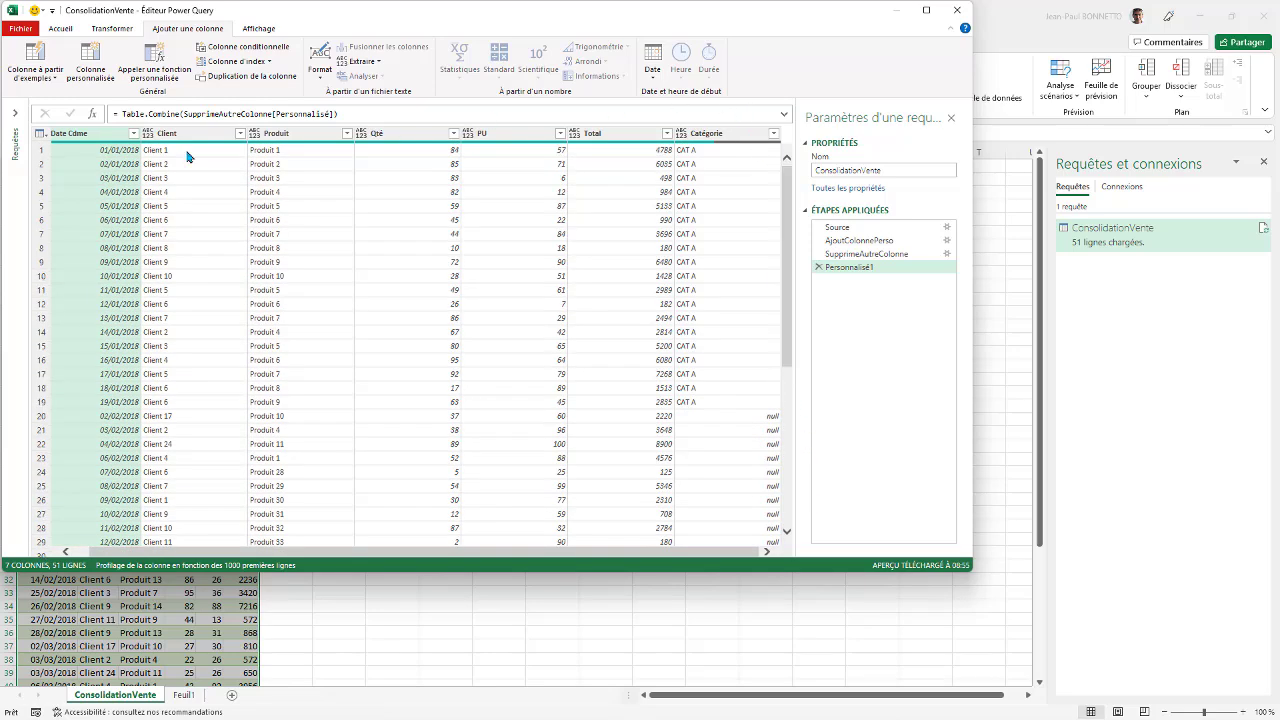
Step: Close and load the query to the sheet, check the Catégorie values, then close the workbook
click(61, 28)
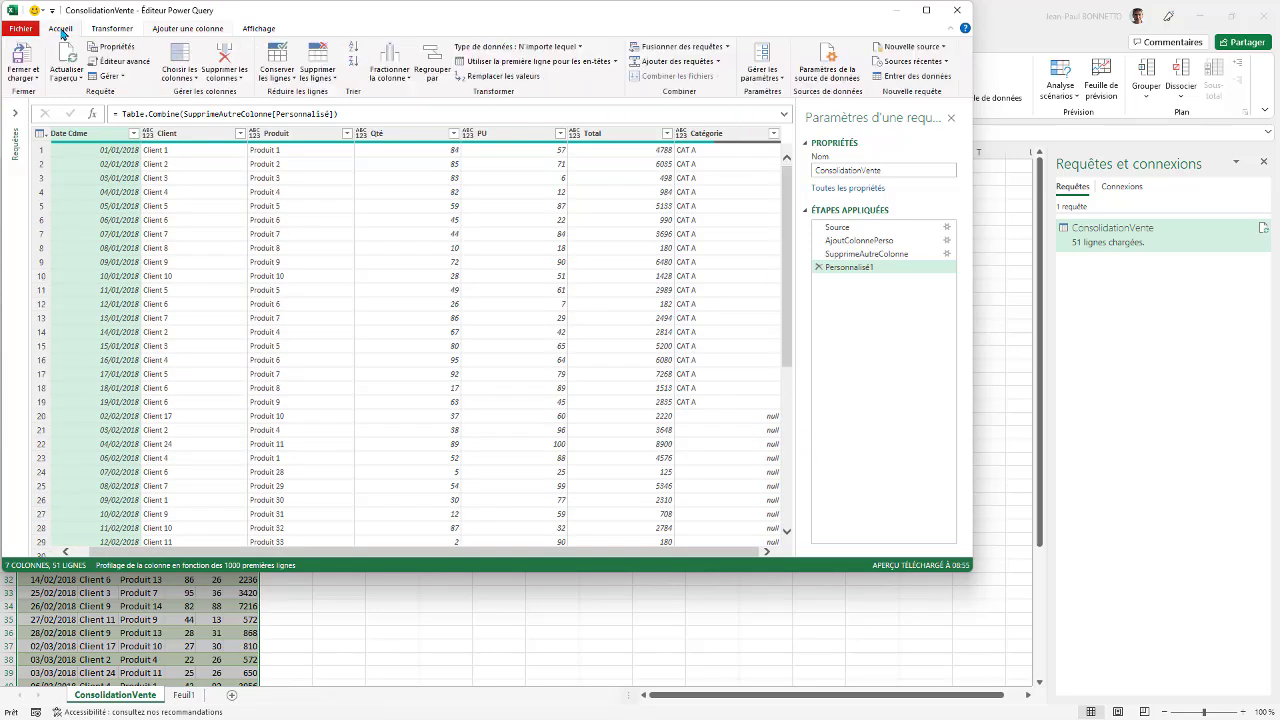
click(27, 58)
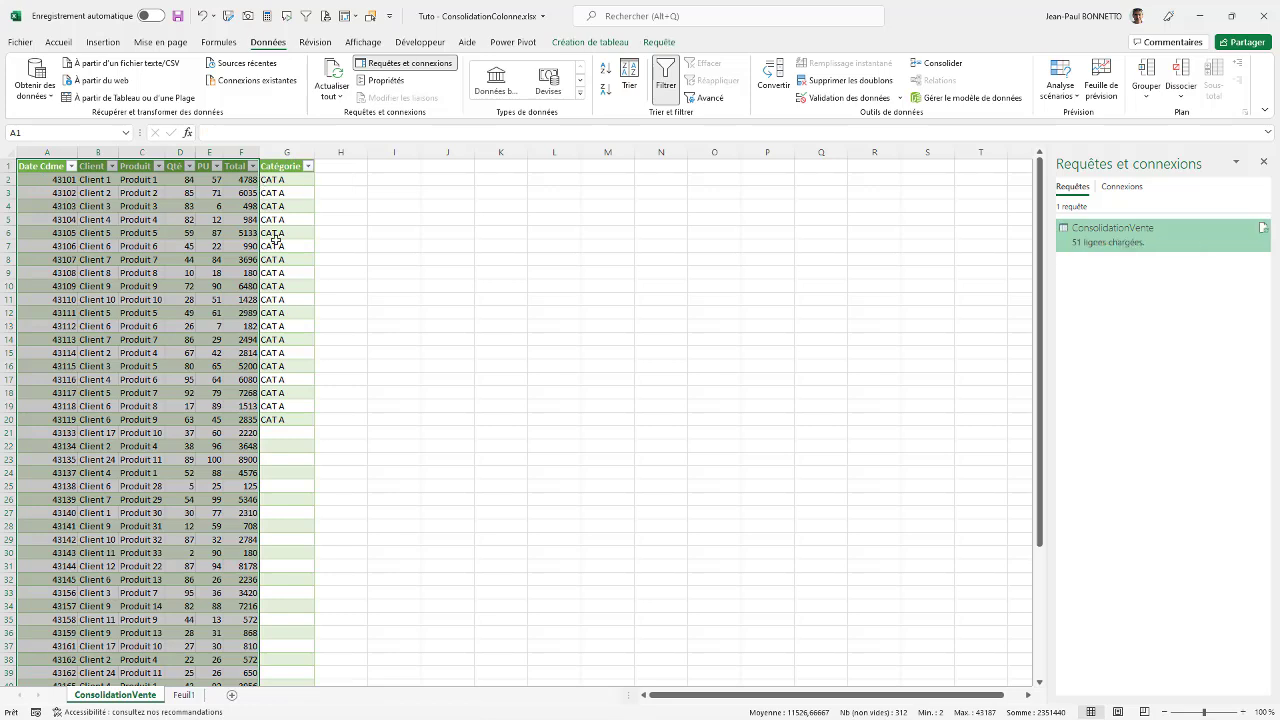
click(276, 179)
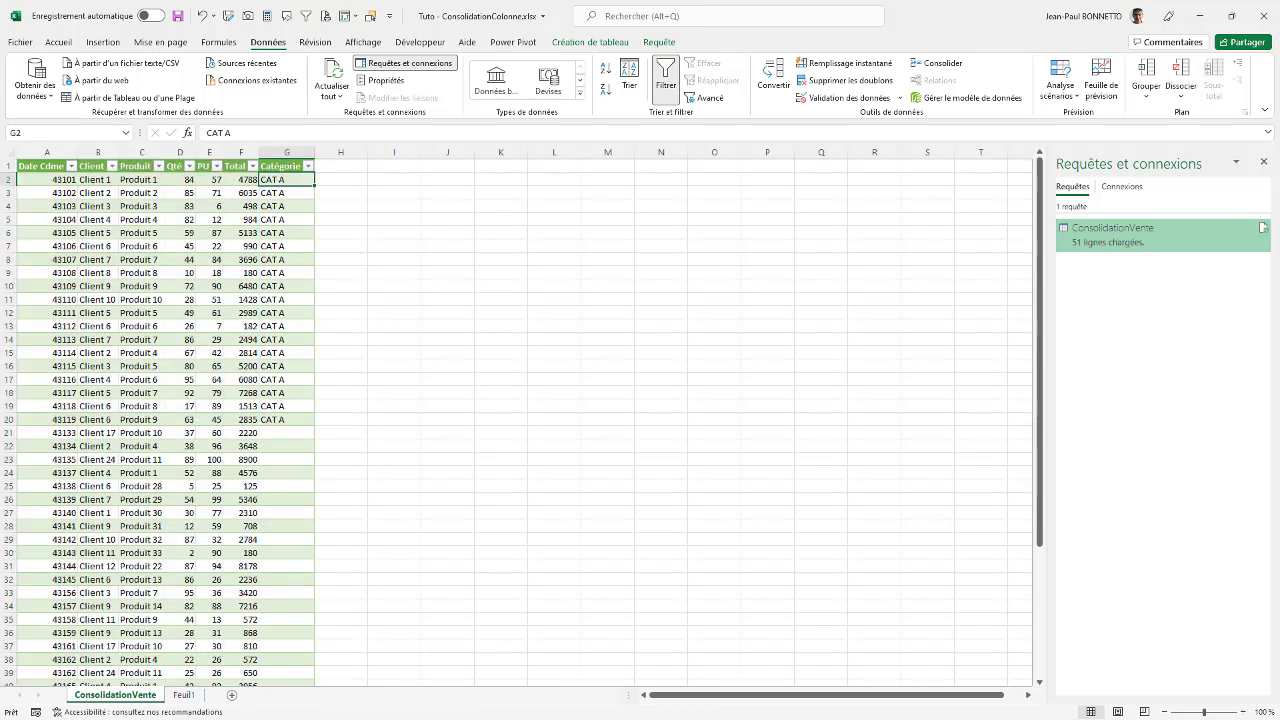
scroll(520, 420, down, 6)
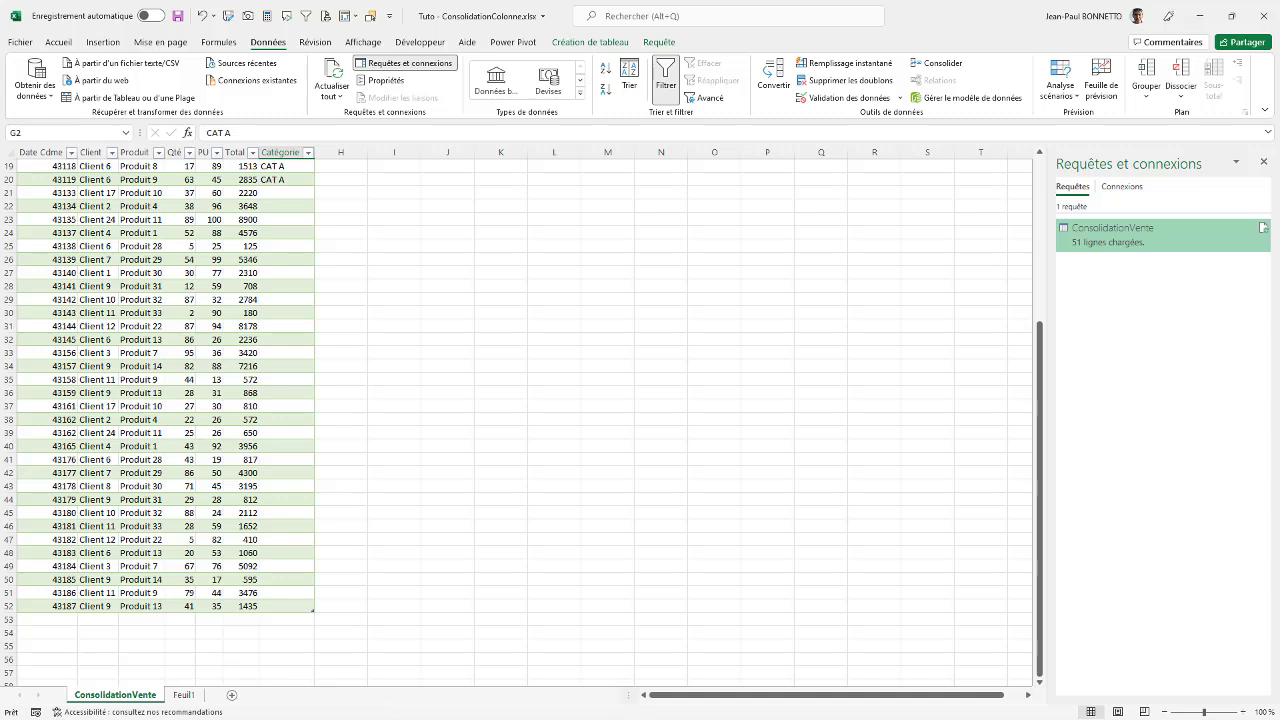
scroll(357, 257, up, 6)
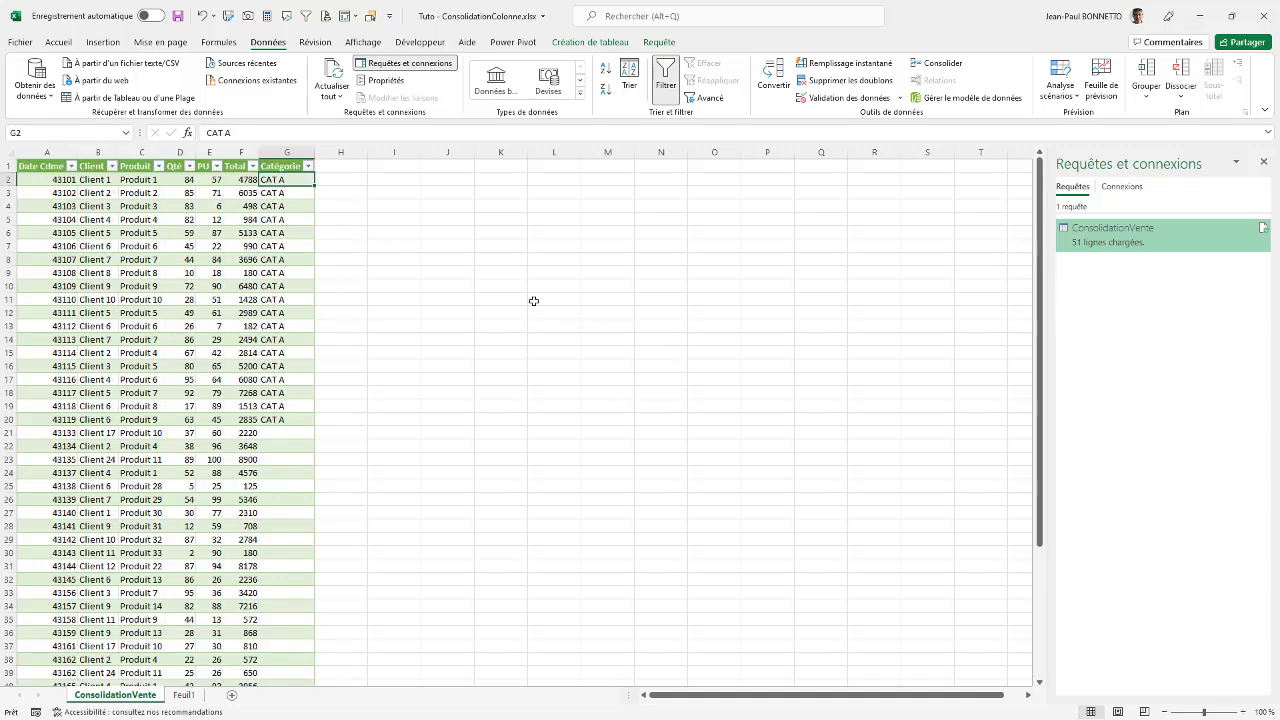
click(1271, 12)
Step: Save, reopen the Power Query consolidation workbook and add a Région header in Feuil3 cell G1
click(564, 377)
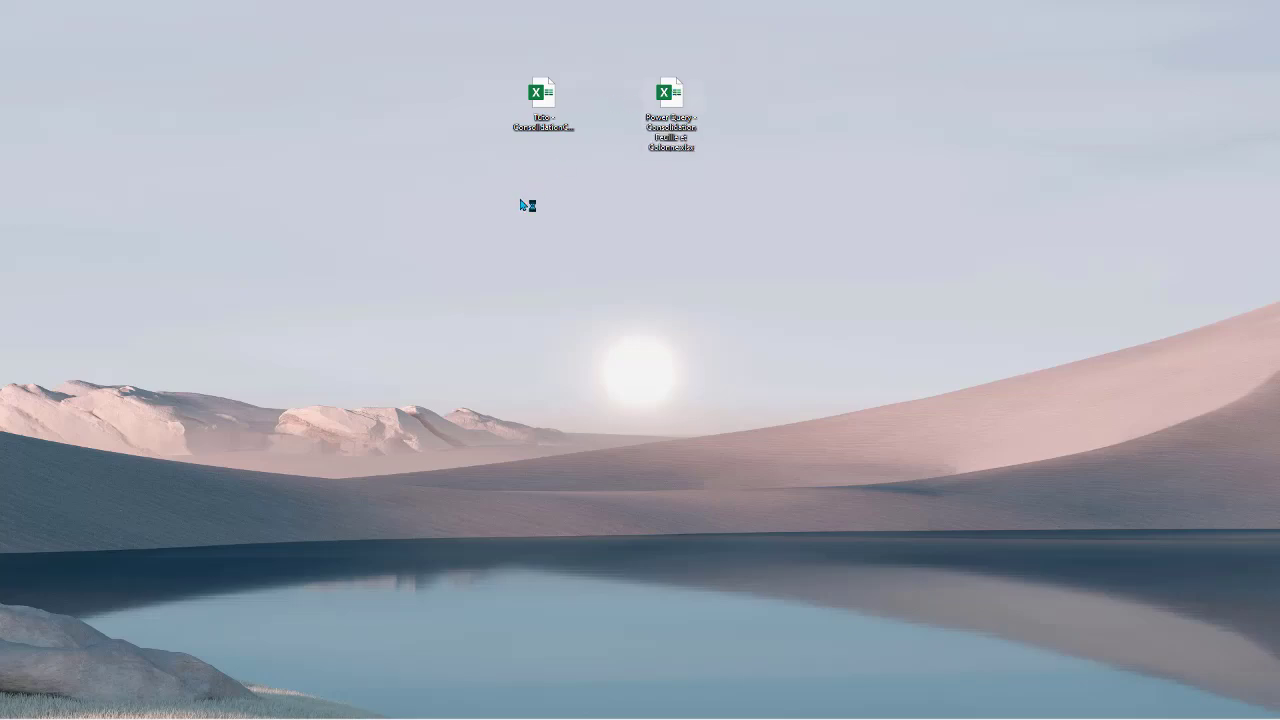
key(Return)
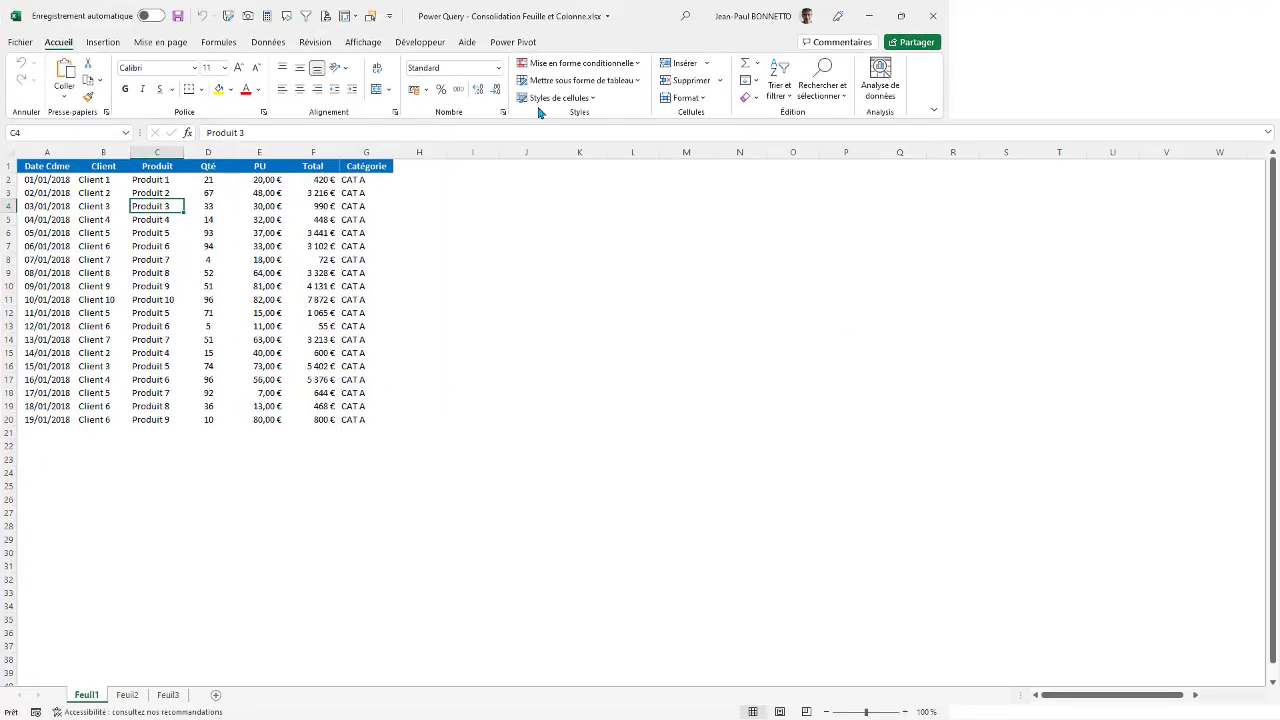
click(168, 695)
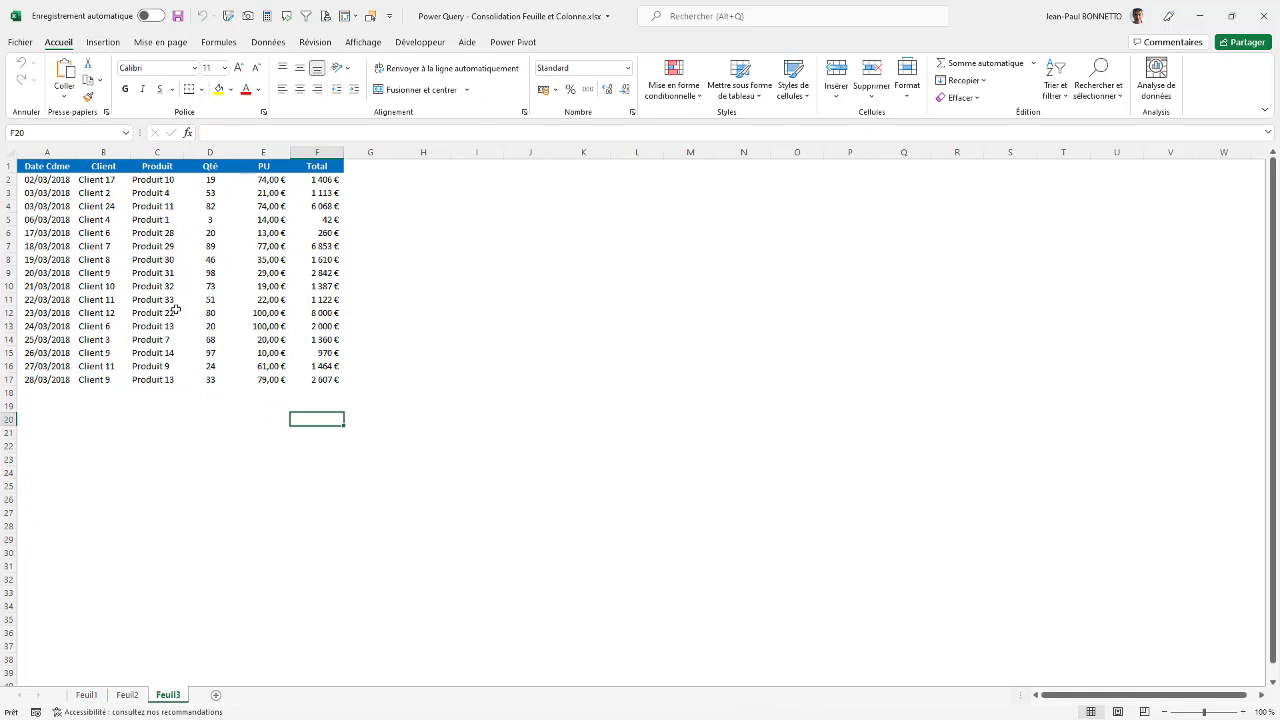
click(370, 168)
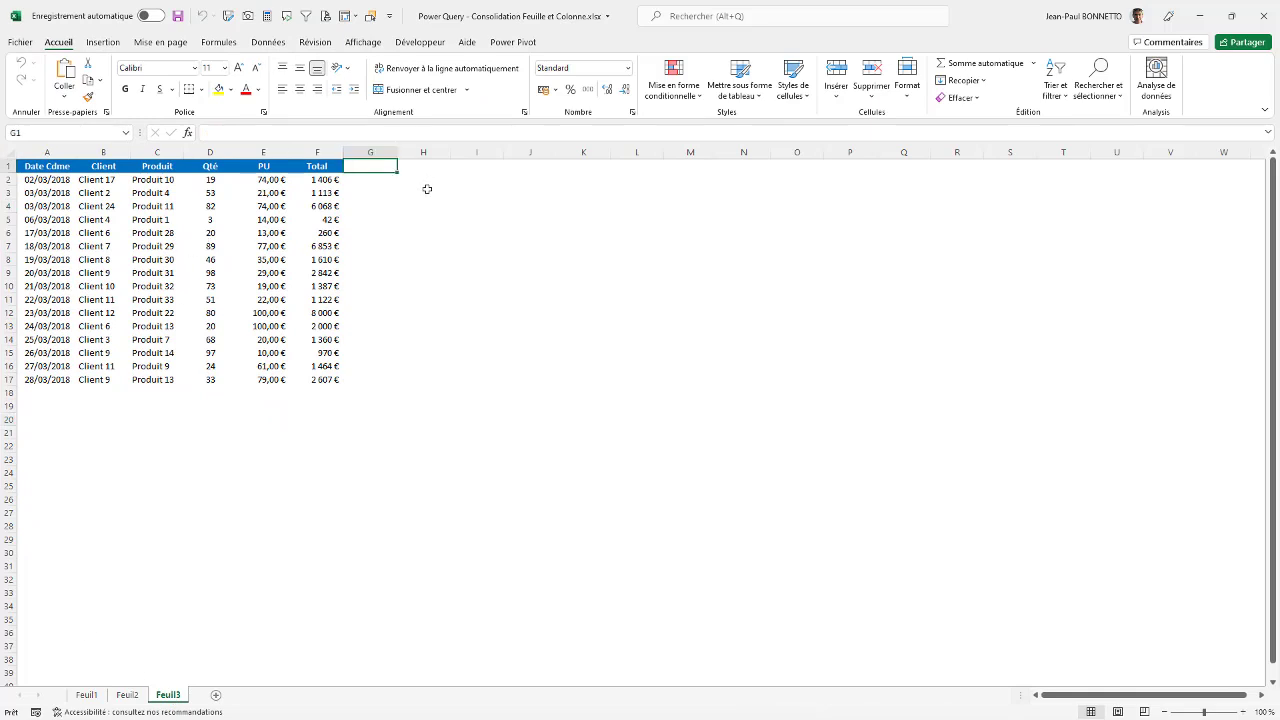
text(Région)
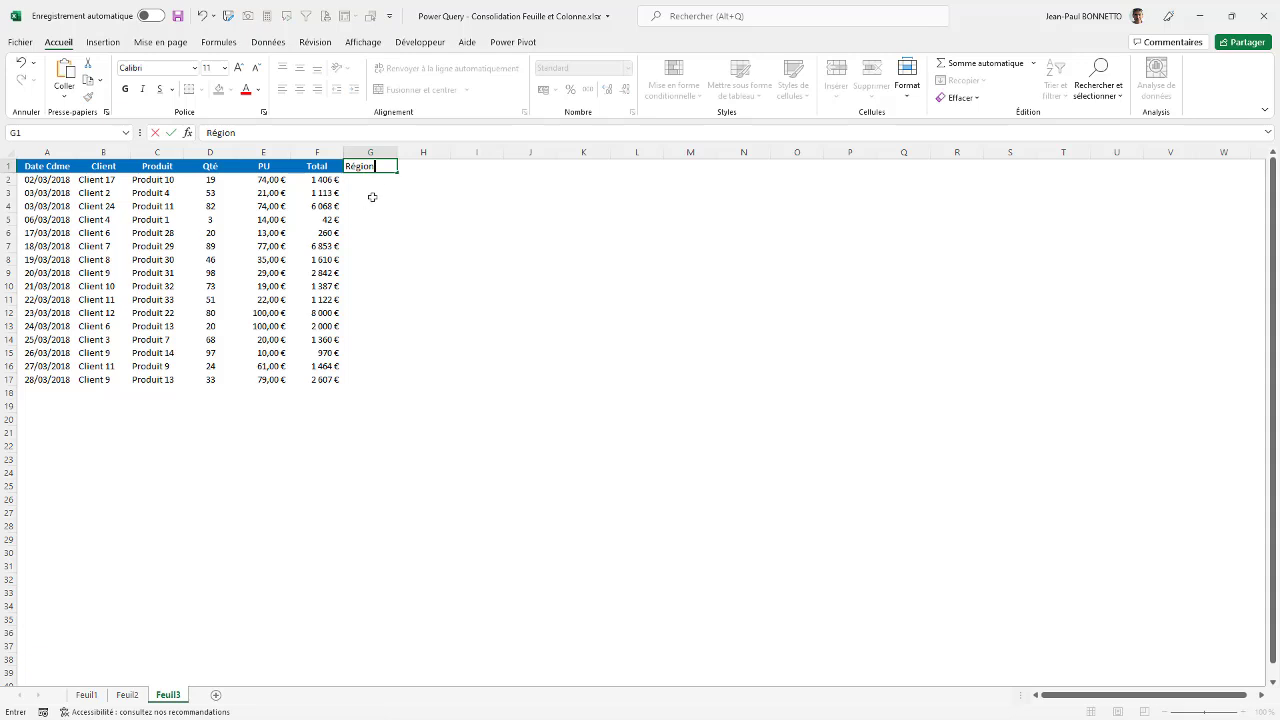
key(Return)
Step: Fill G2:G17 with Normandie, then save and close the workbook
drag(371, 180, 371, 378)
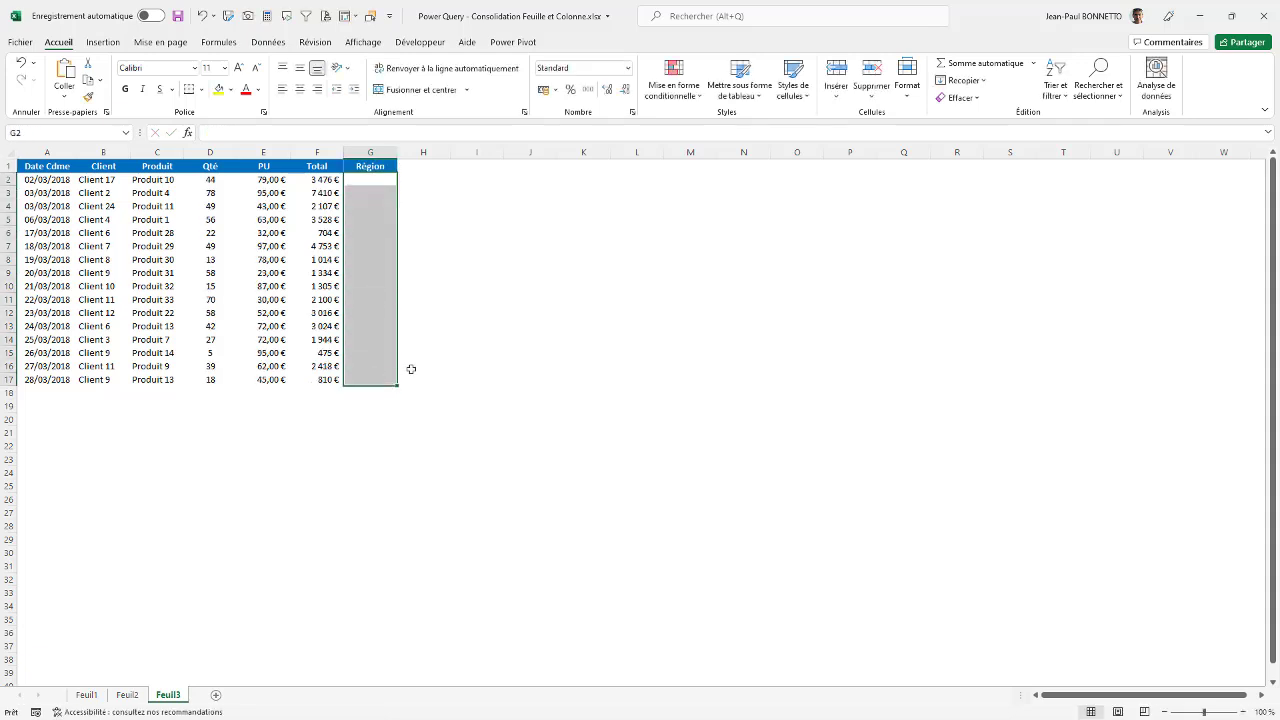
text(NOrmandie)
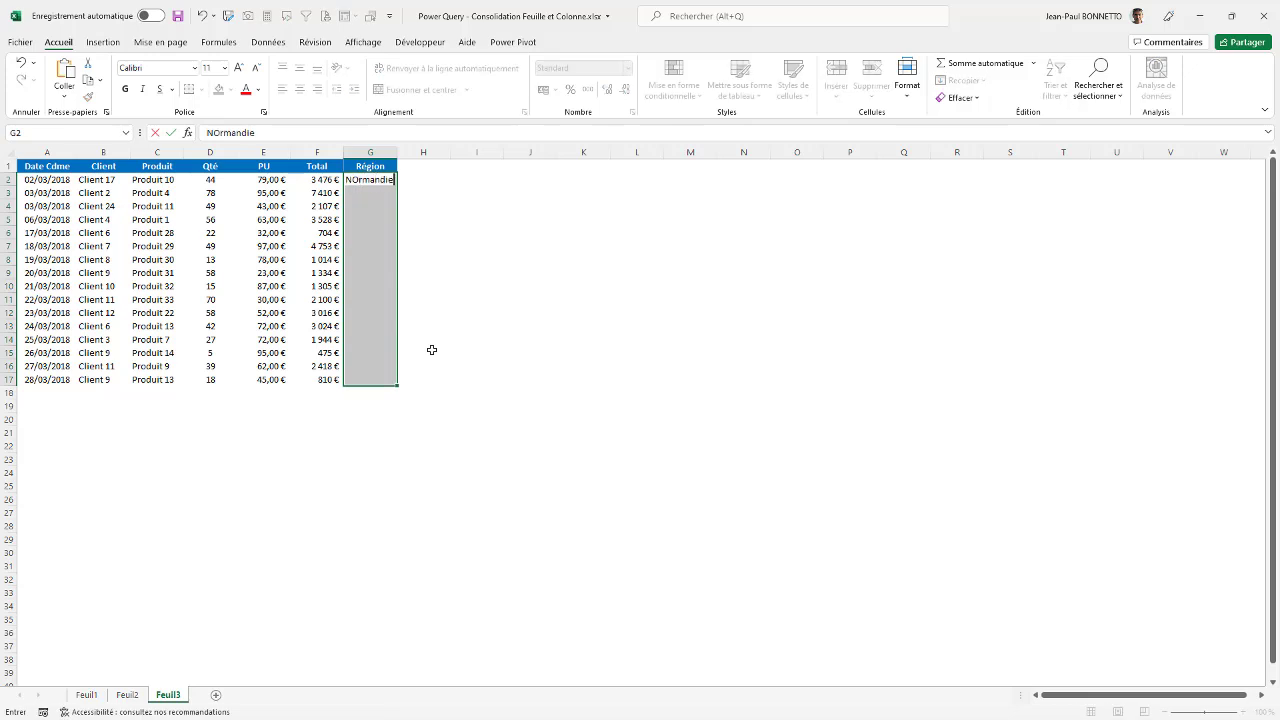
key(ctrl+Return)
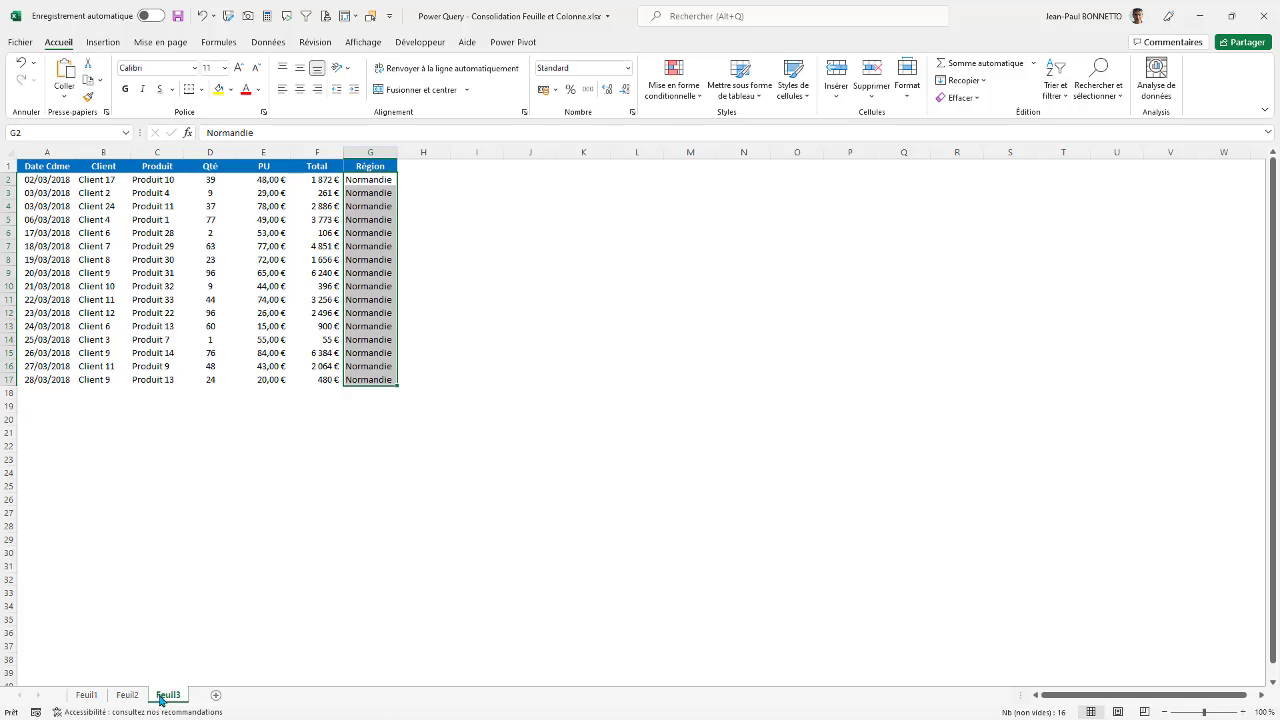
click(86, 695)
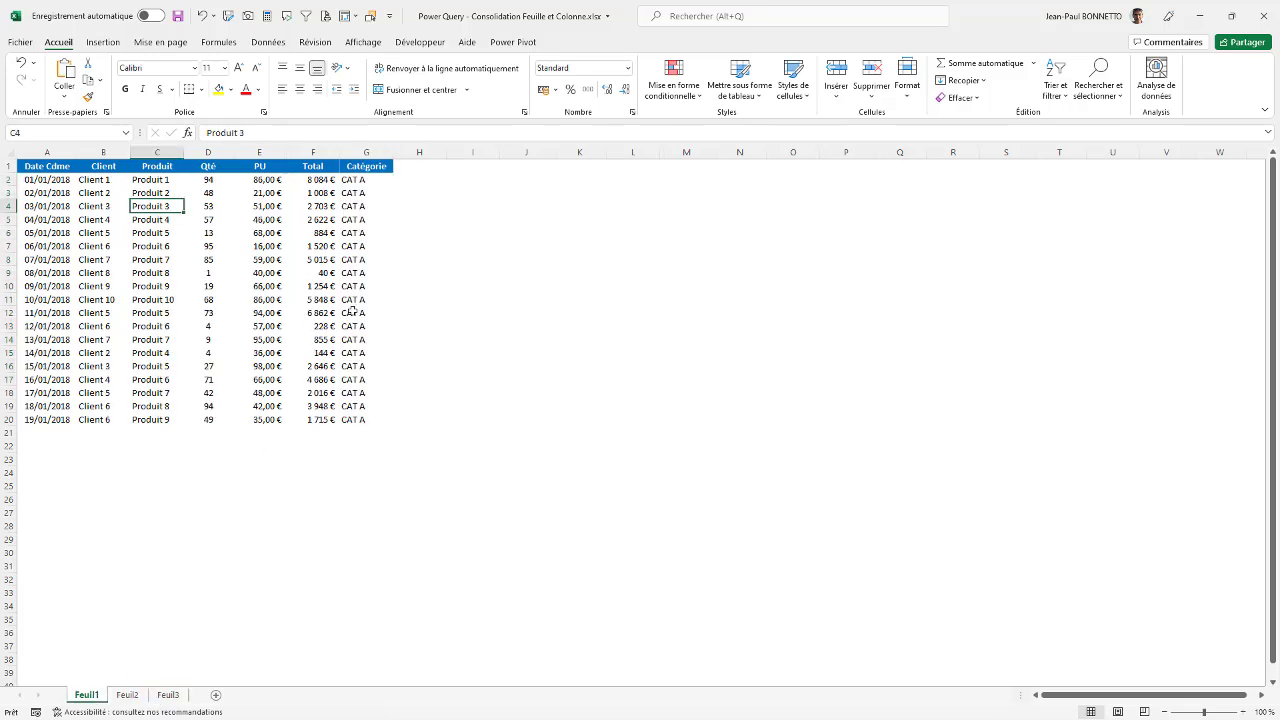
click(377, 166)
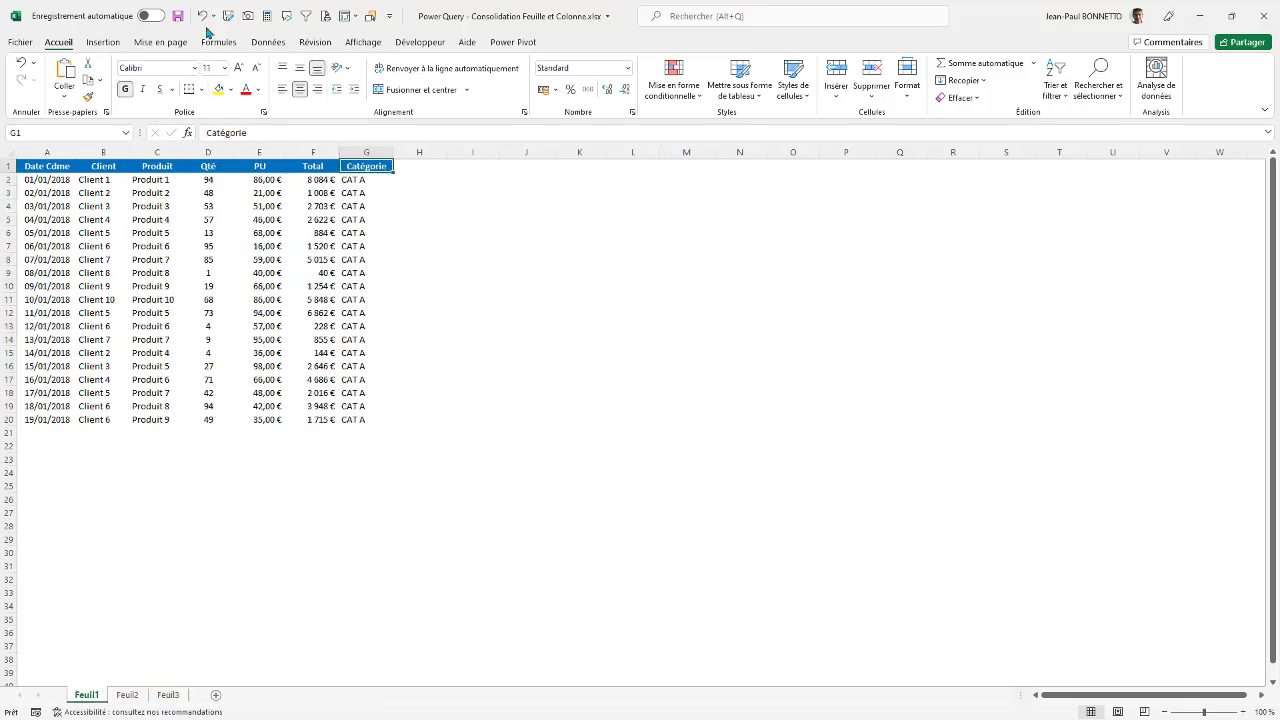
click(177, 16)
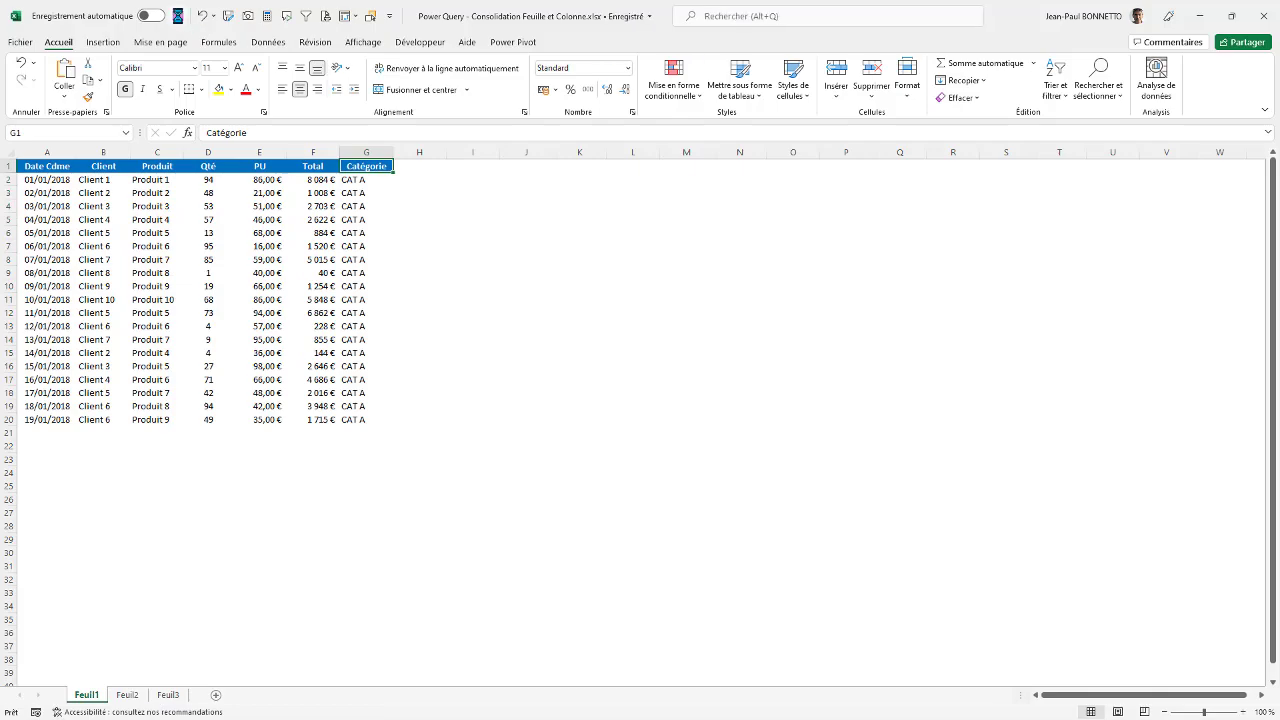
click(1268, 22)
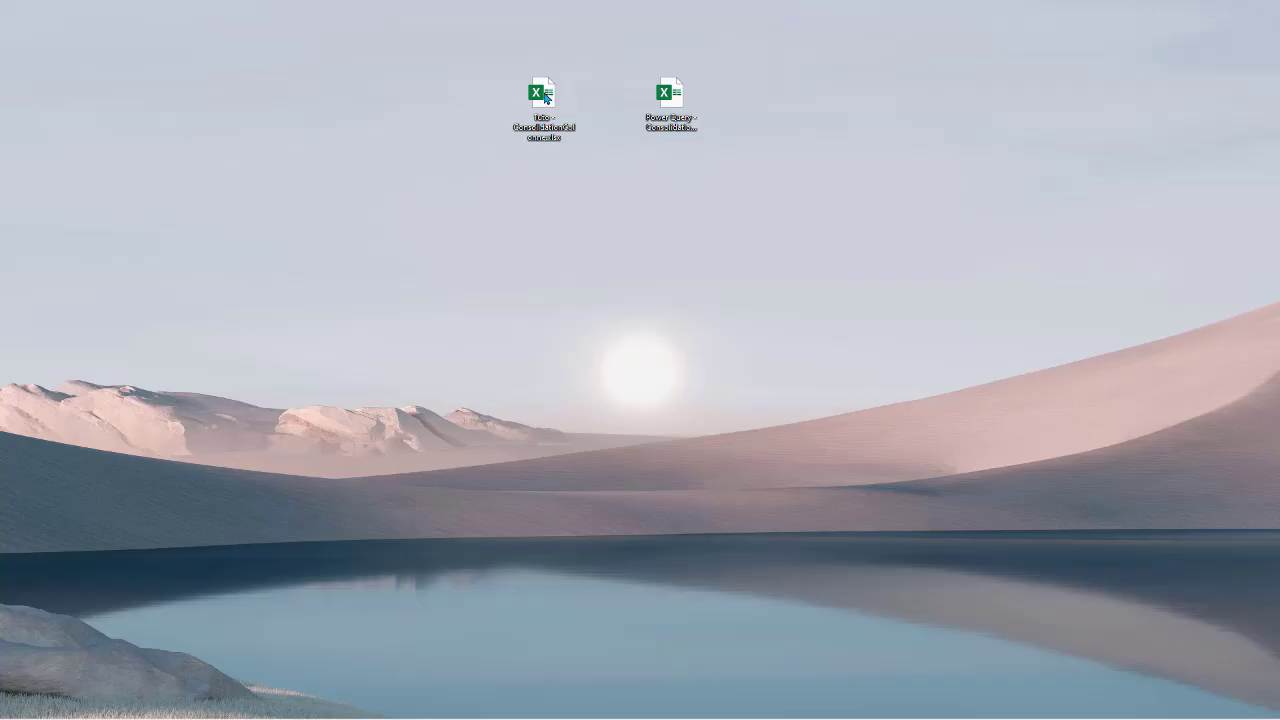
Step: Snap and maximize the Tuto - ConsolidationColonne workbook window and select a table cell
click(396, 244)
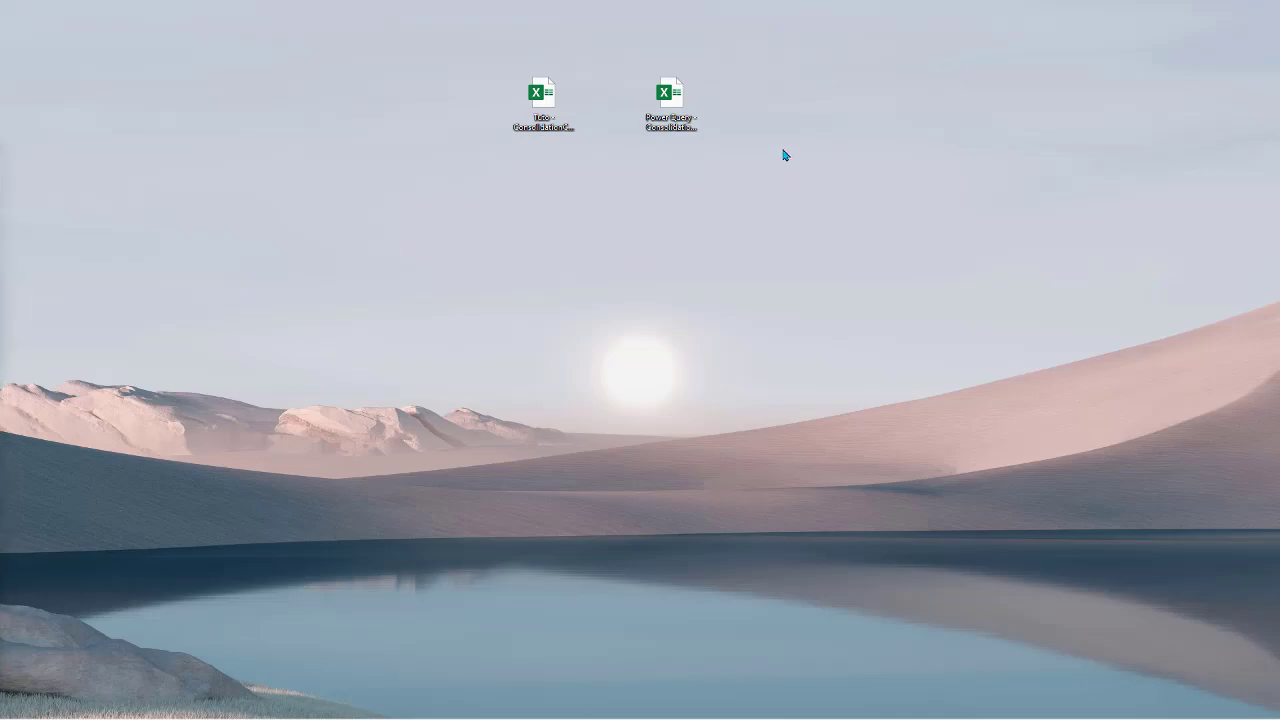
key(super+shift+Right)
key(super+Right)
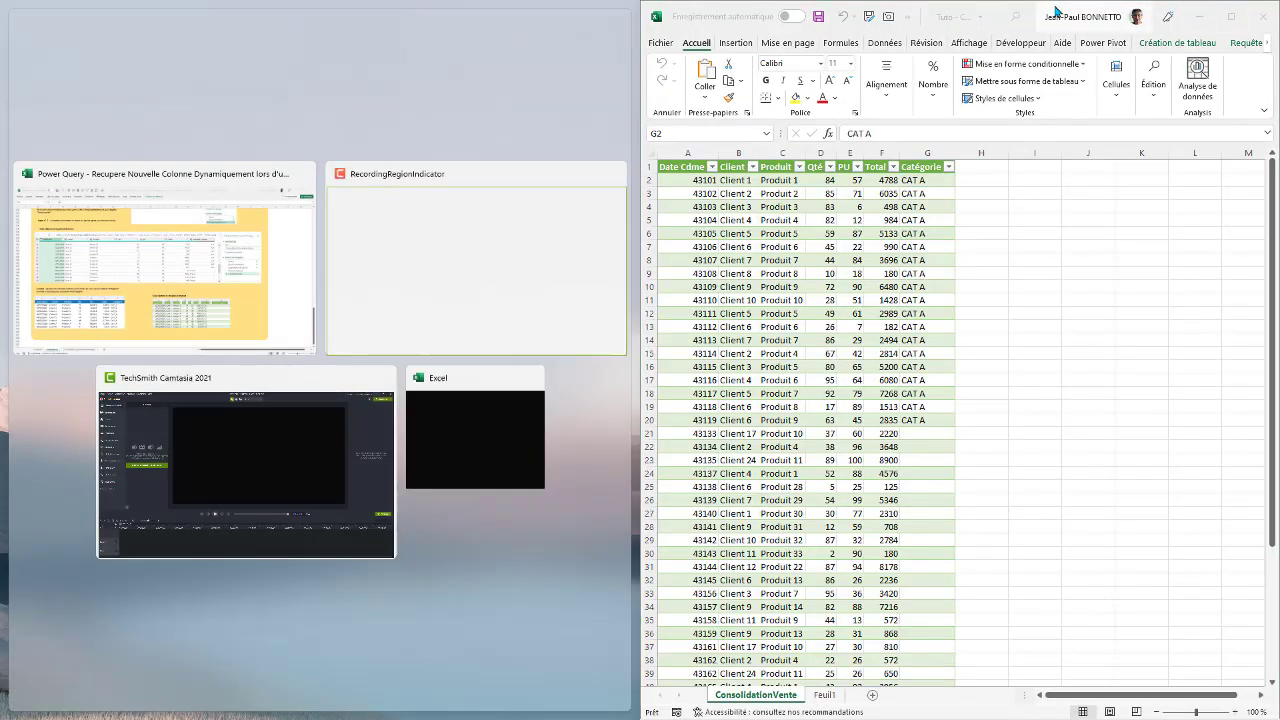
key(super+Left)
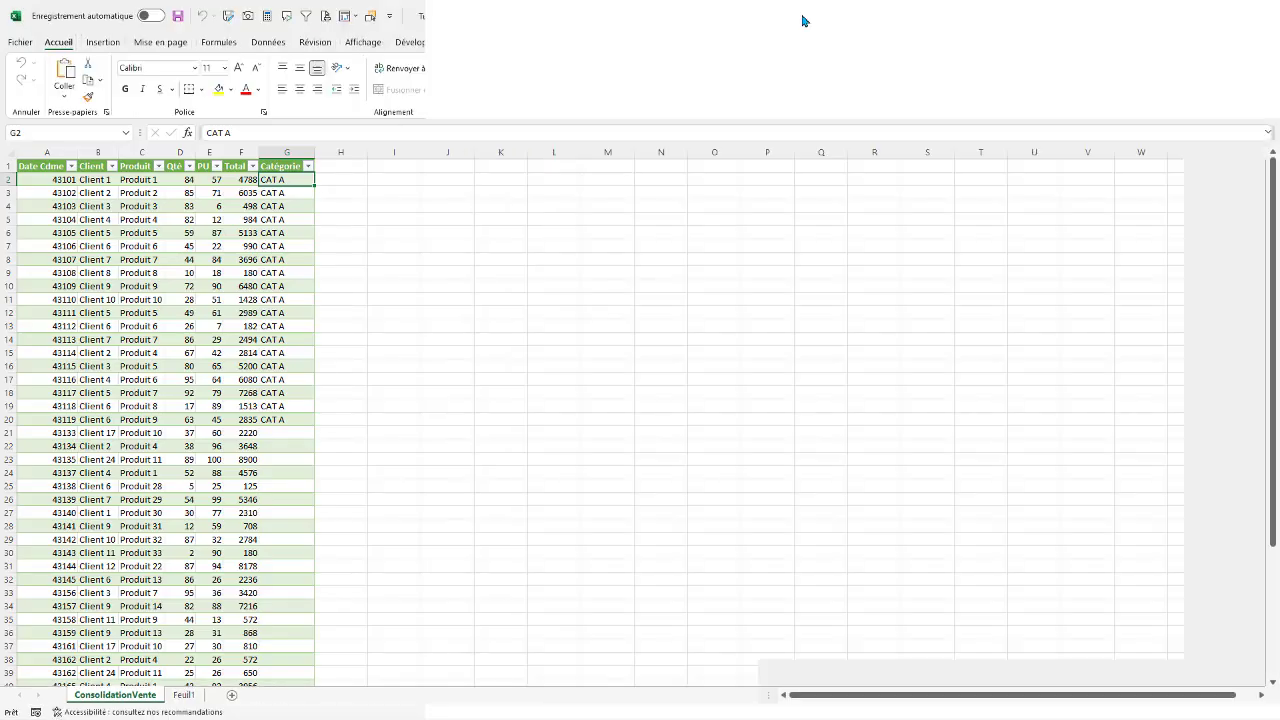
click(804, 16)
click(205, 229)
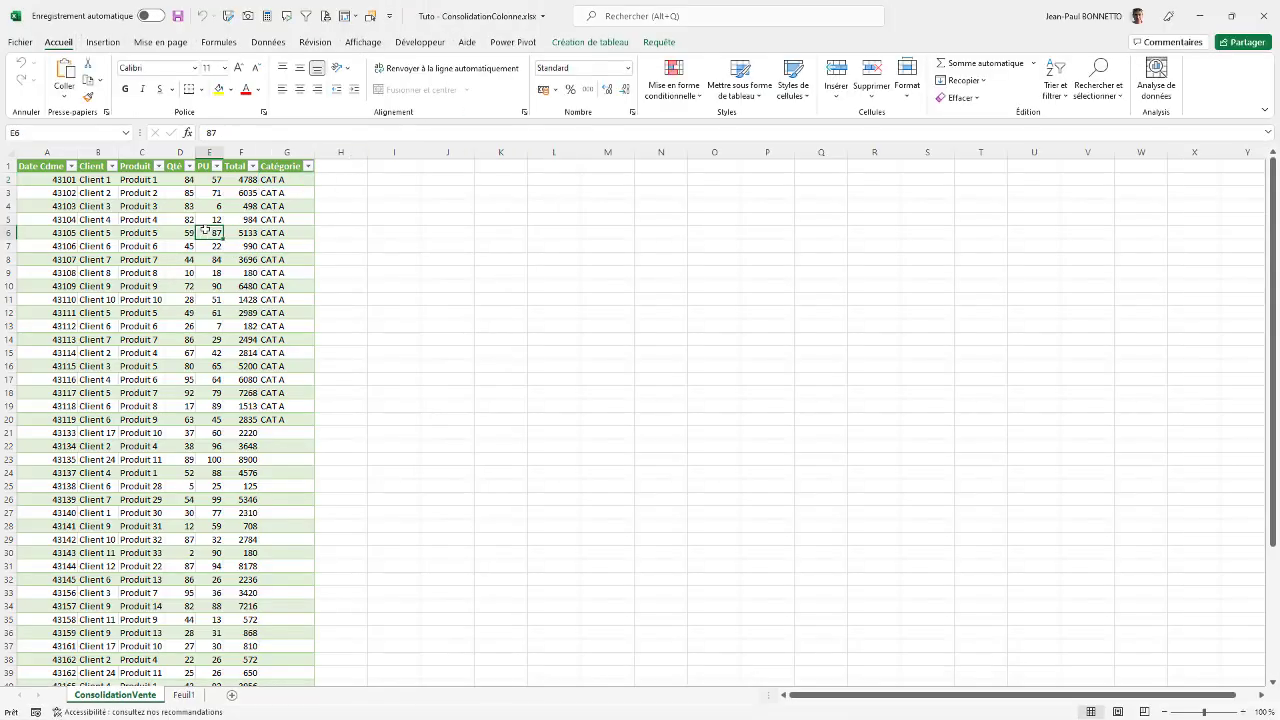
click(125, 221)
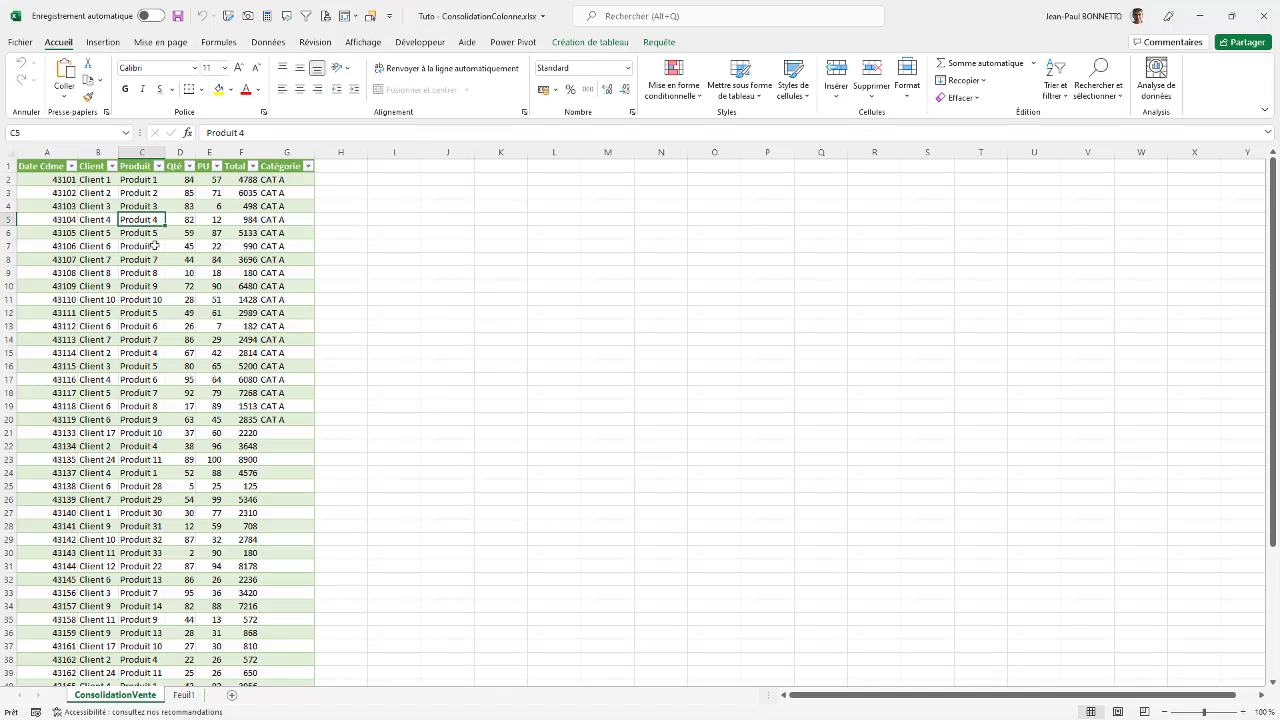
click(136, 193)
Step: Refresh the ConsolidationVente table and scroll to check the new Région column
right_click(136, 193)
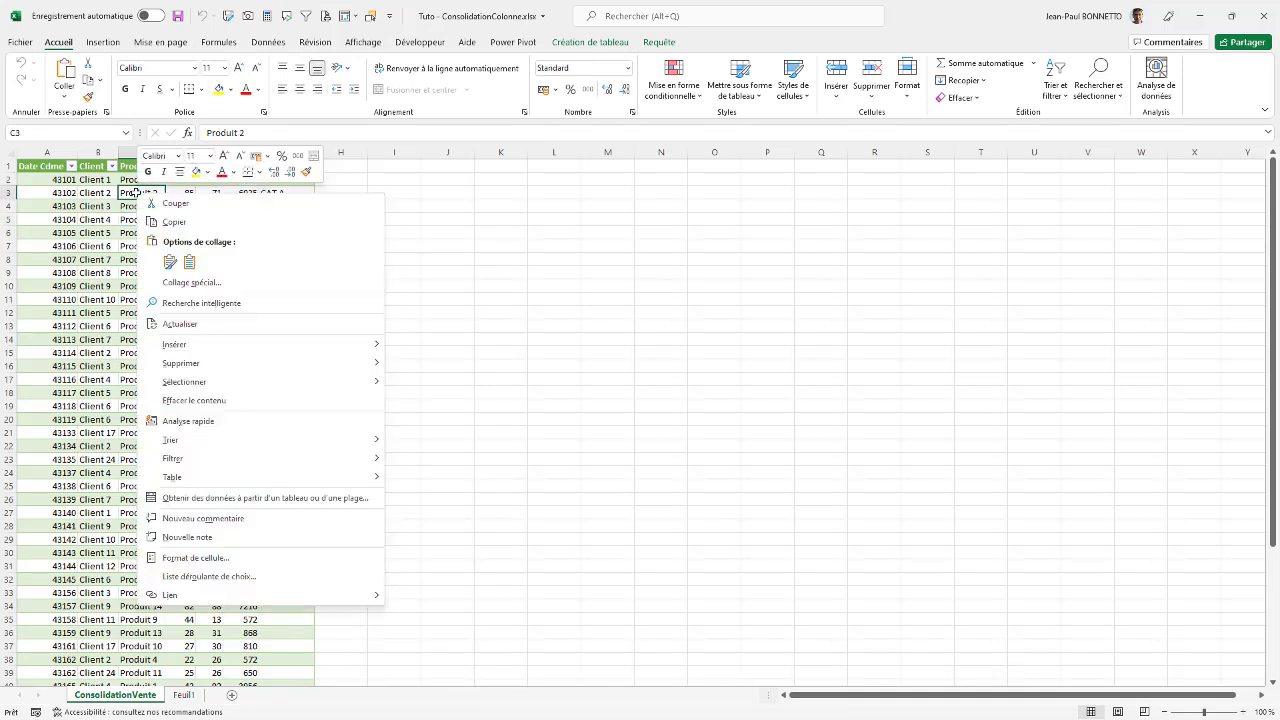
click(181, 331)
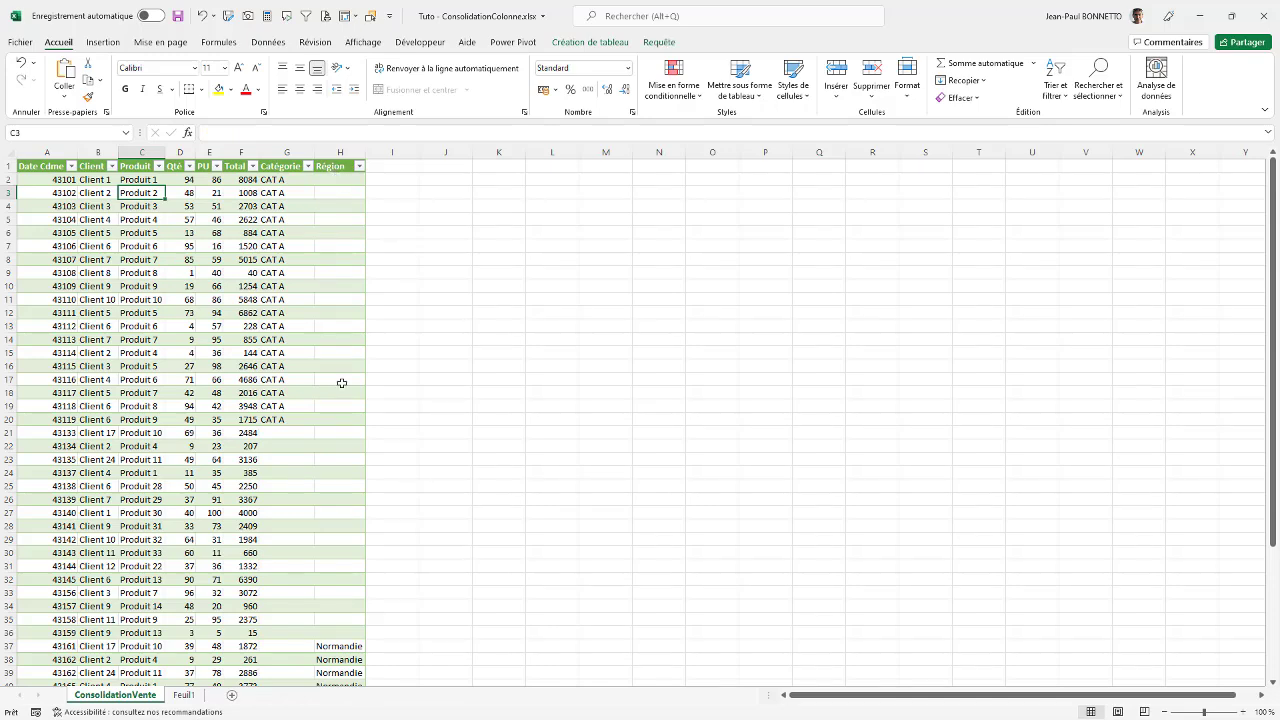
scroll(353, 408, down, 12)
scroll(351, 400, up, 6)
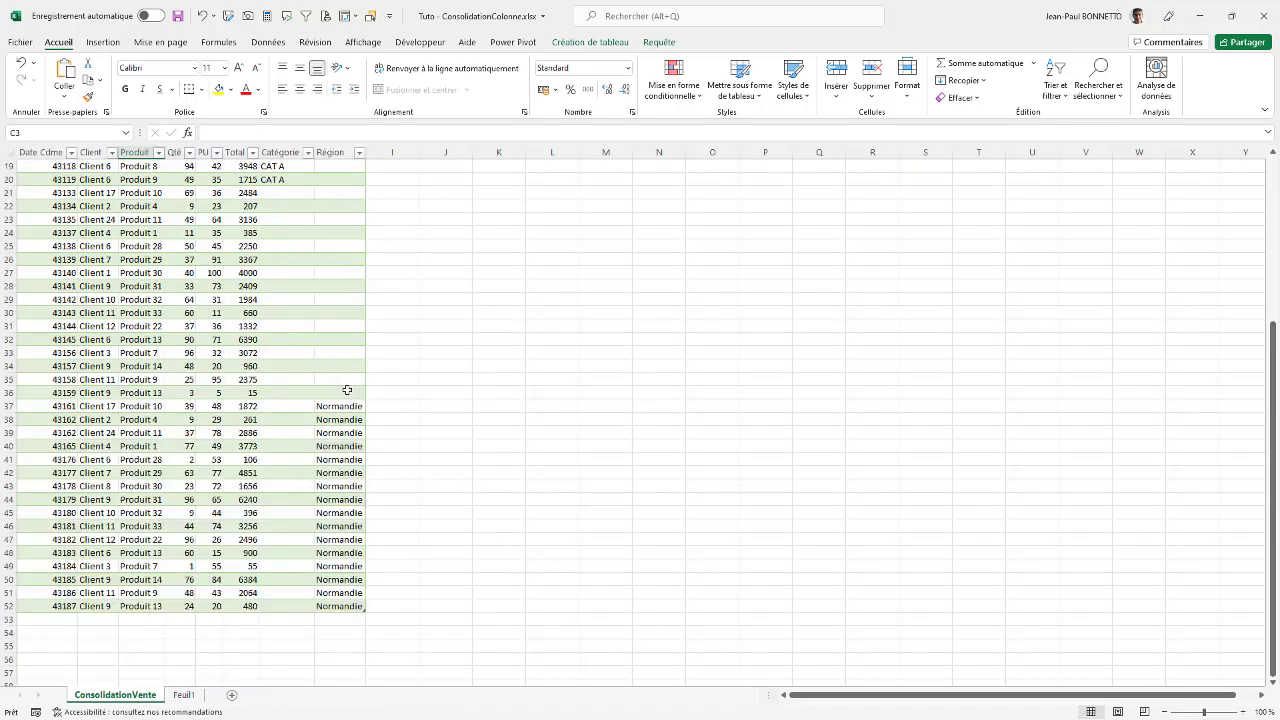
scroll(308, 423, up, 6)
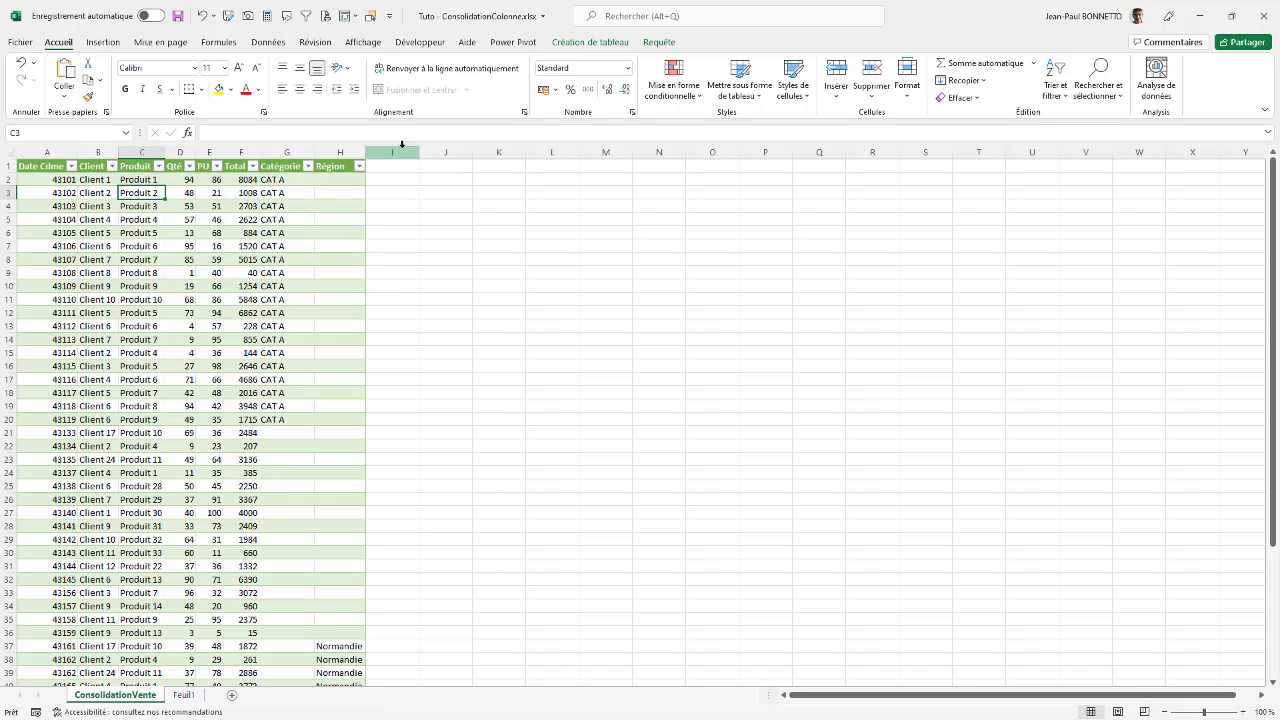
click(270, 43)
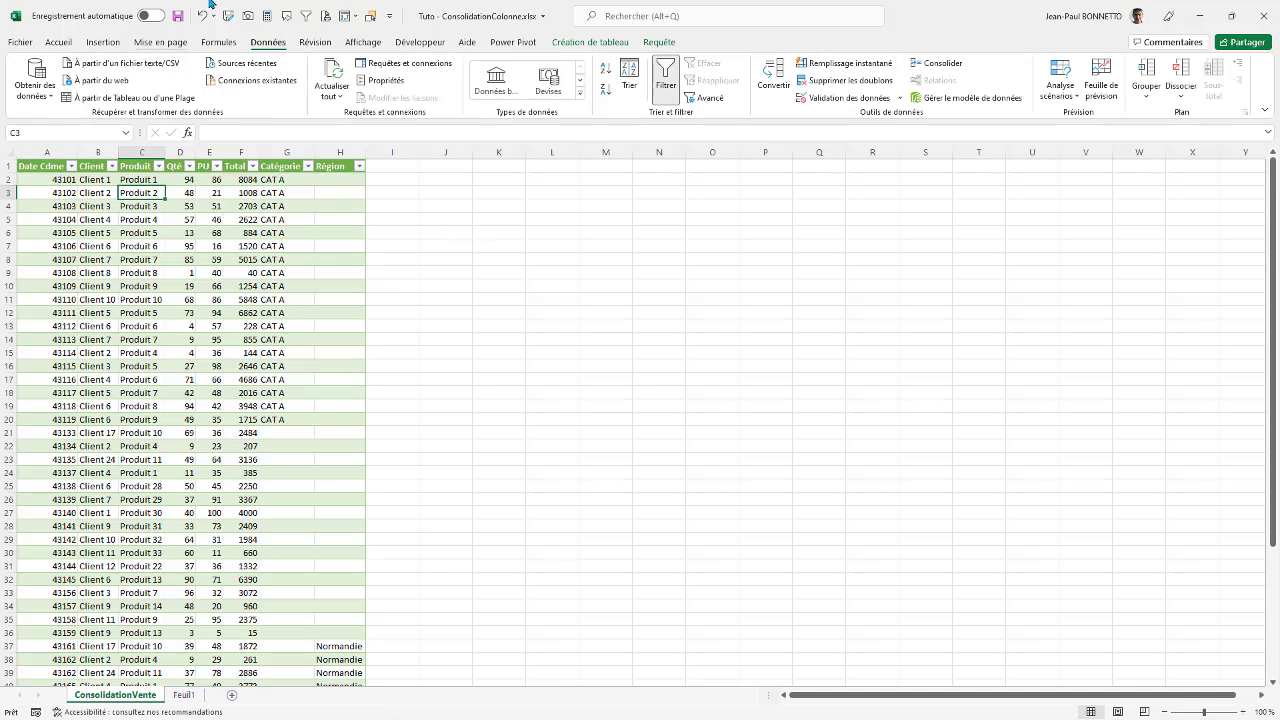
Step: Open the ConsolidationVente query for editing and rename its Personnalisé1 step CombineColonne
click(385, 63)
double_click(1140, 244)
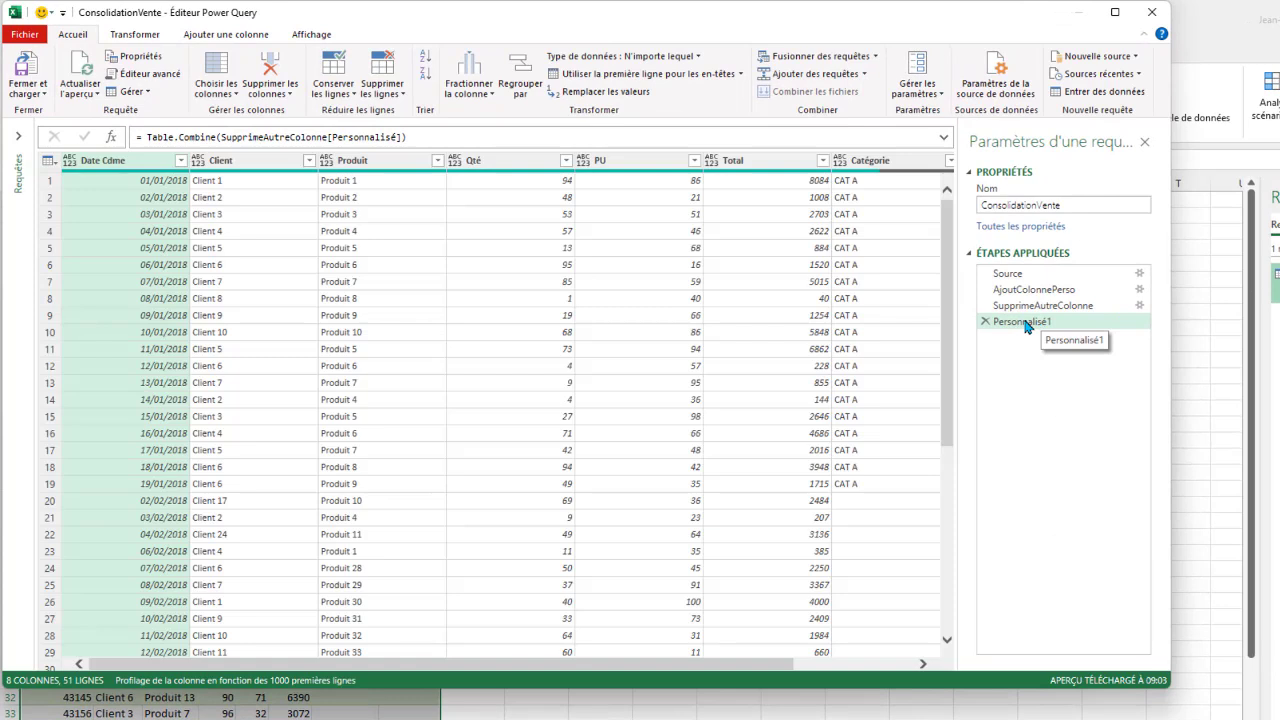
right_click(1025, 322)
click(1040, 350)
text(CombineCol)
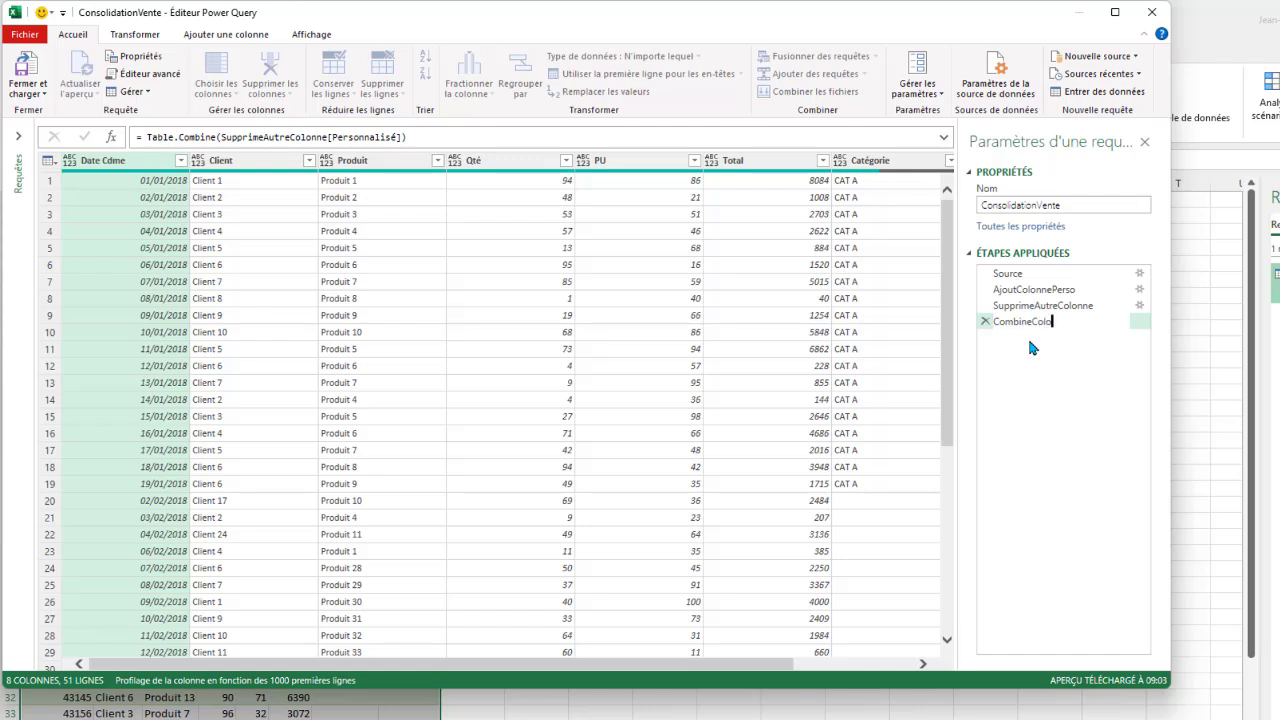
text(nne)
key(Return)
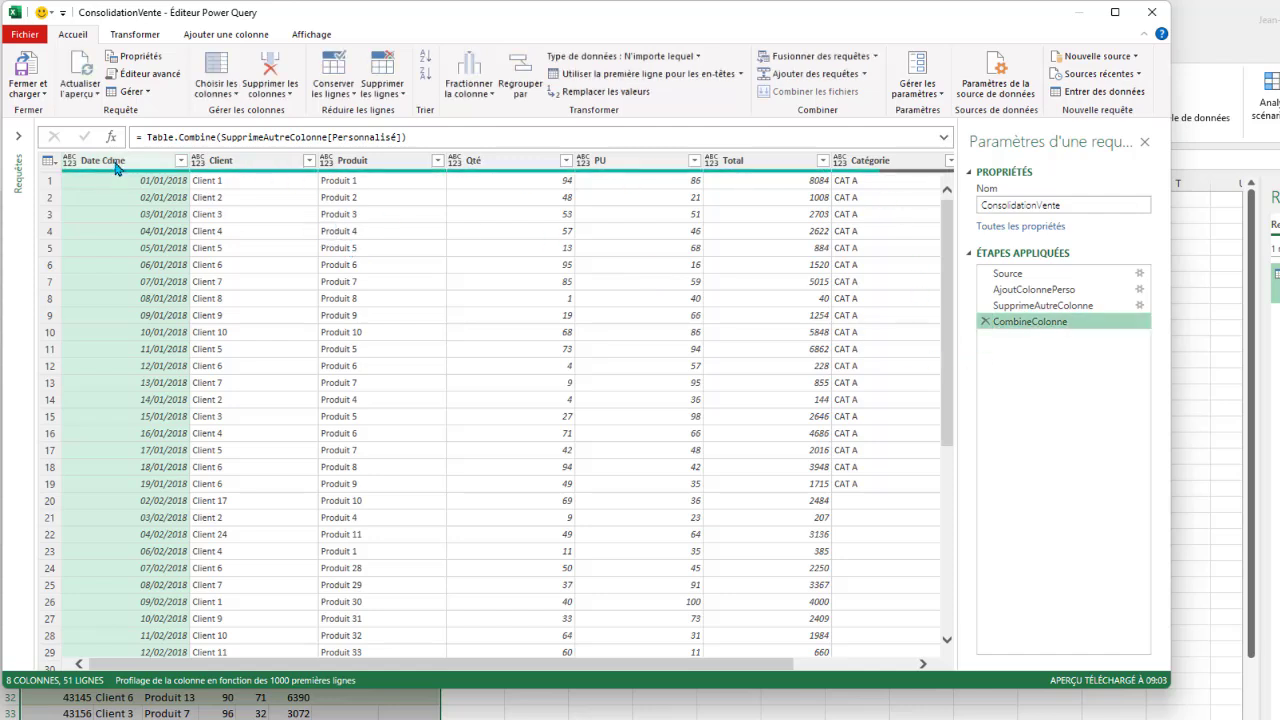
Step: Select all columns from Date Cdme through Région and detect their data types
click(85, 165)
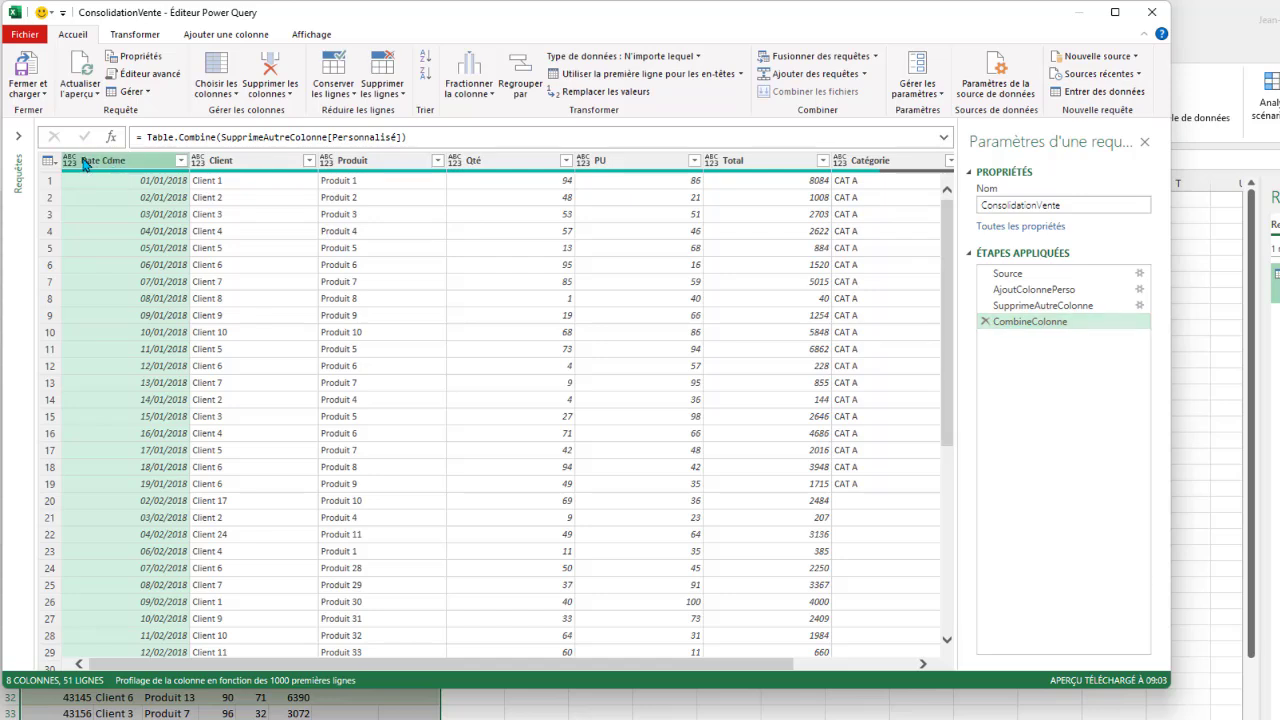
drag(455, 665, 923, 665)
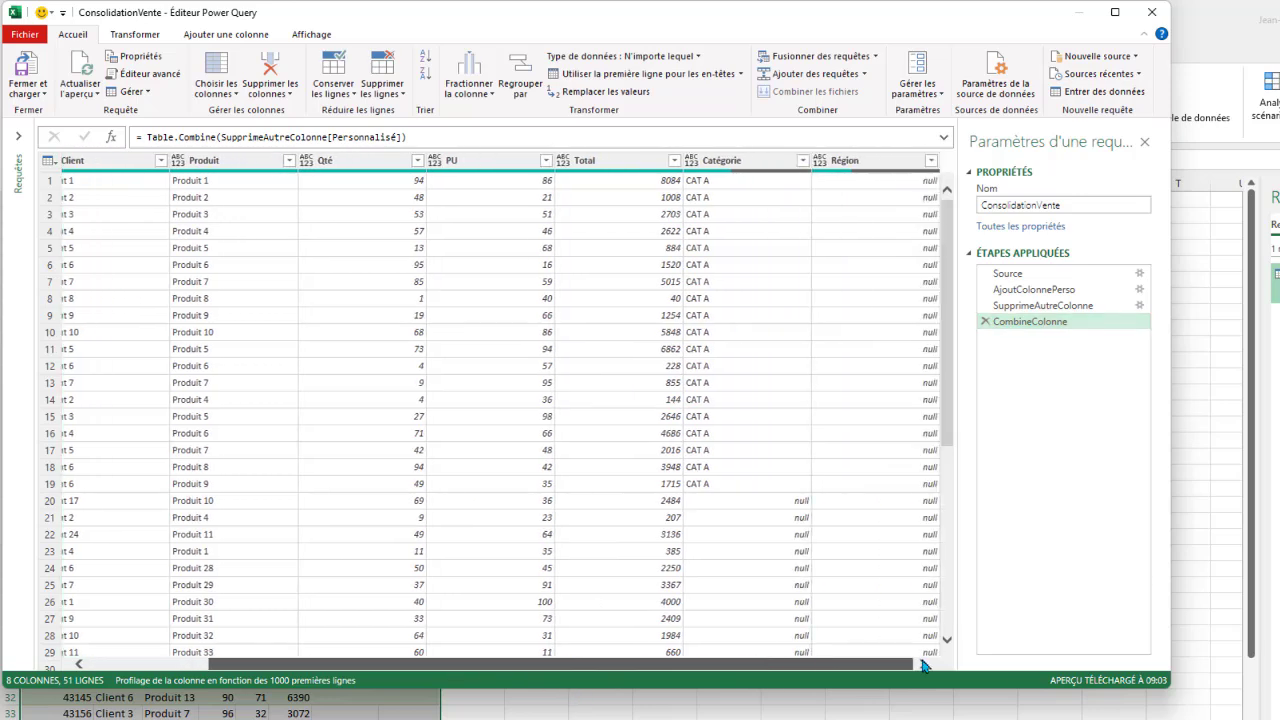
shift+click(885, 163)
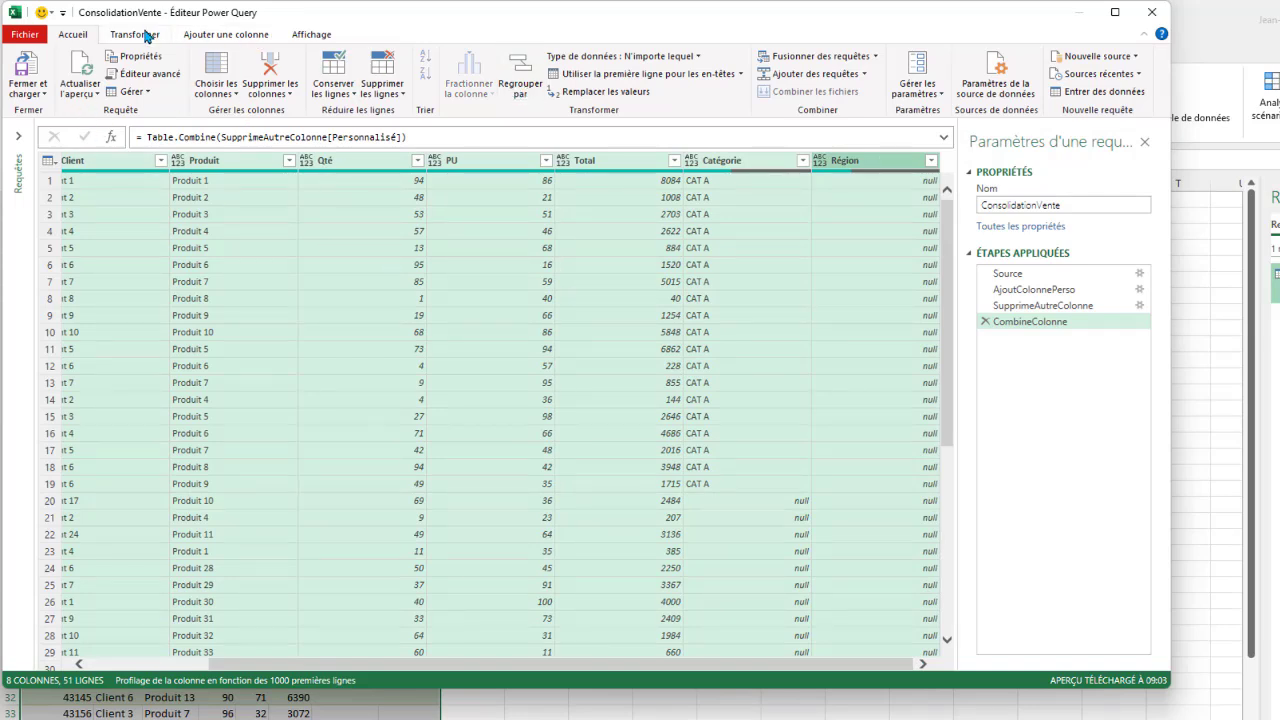
click(145, 35)
click(333, 73)
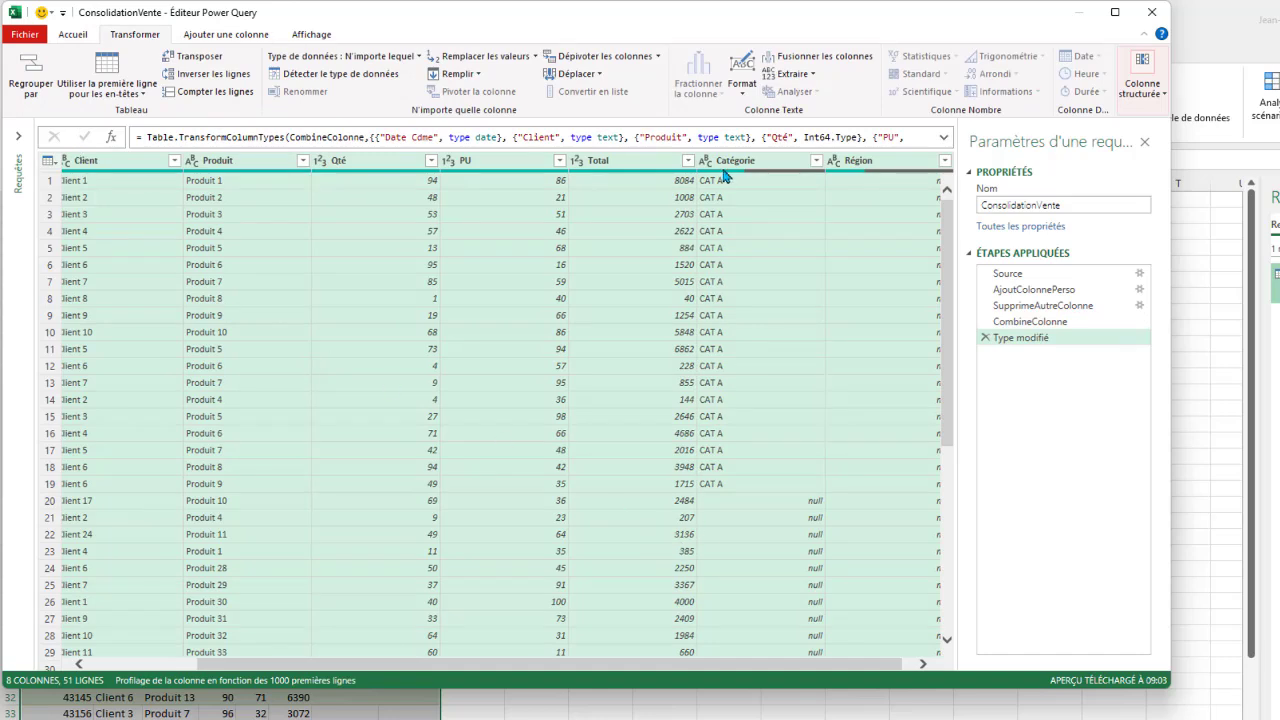
drag(660, 664, 550, 664)
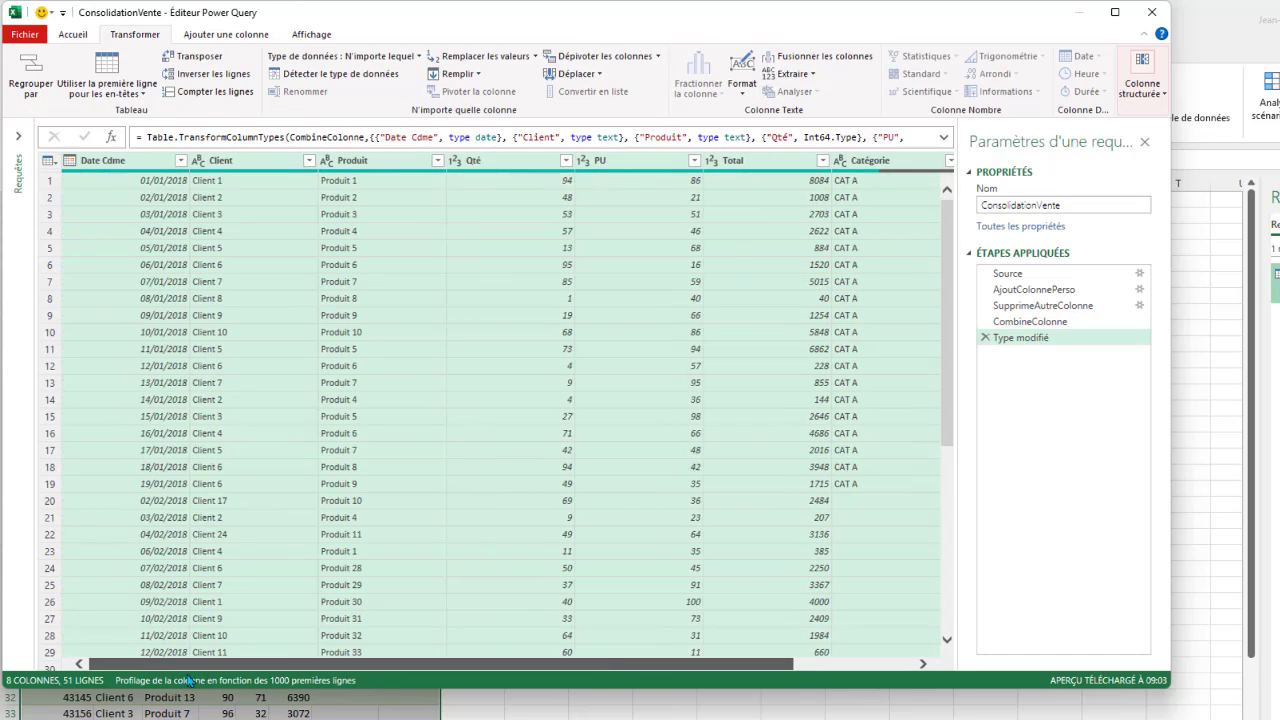
Step: Rename the Type modifié step FormateColonne
right_click(1058, 342)
click(1090, 368)
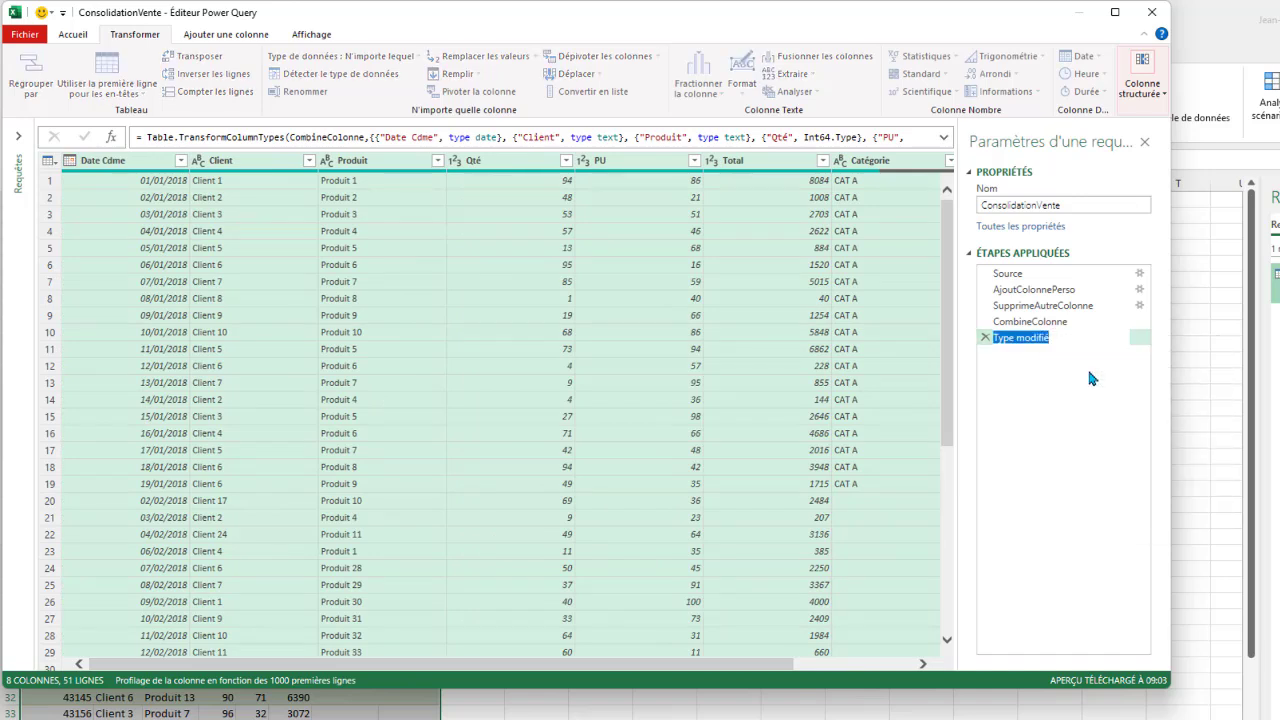
text(Formate)
text(C)
text(olonne)
key(Return)
click(66, 36)
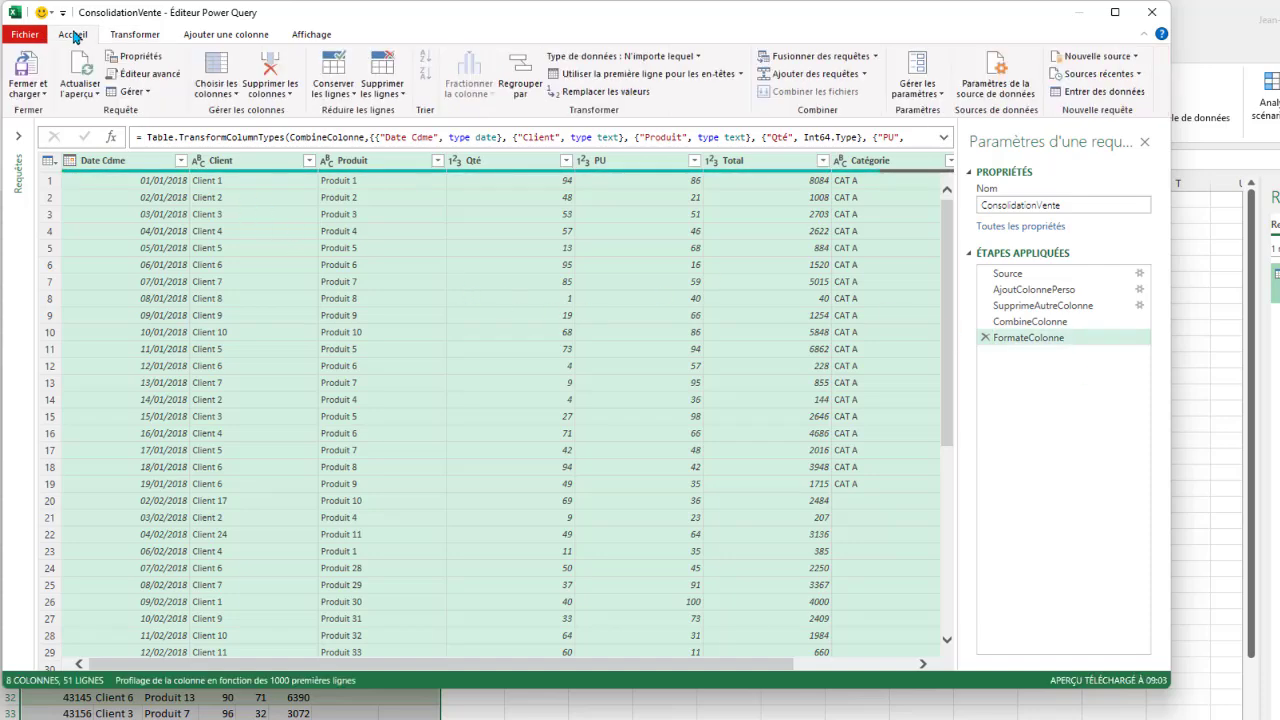
Step: Load the updated query into the ConsolidationVente table and confirm column A shows proper dates
click(30, 75)
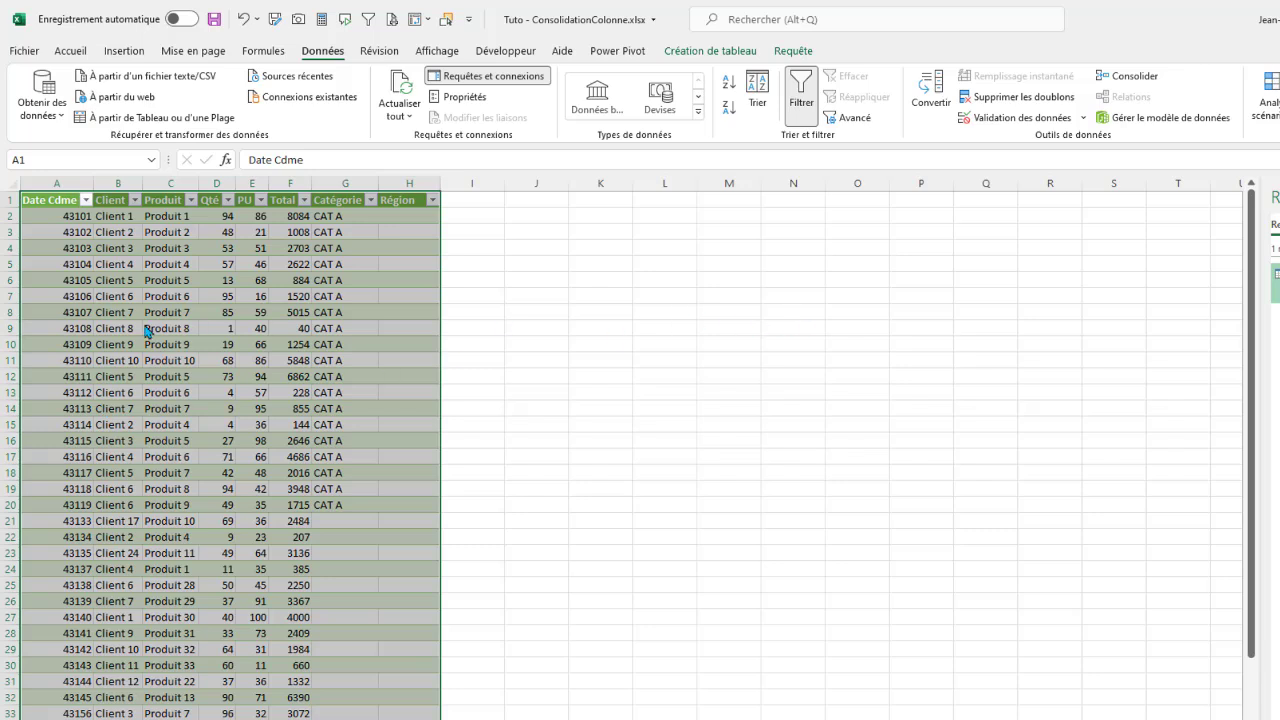
click(64, 263)
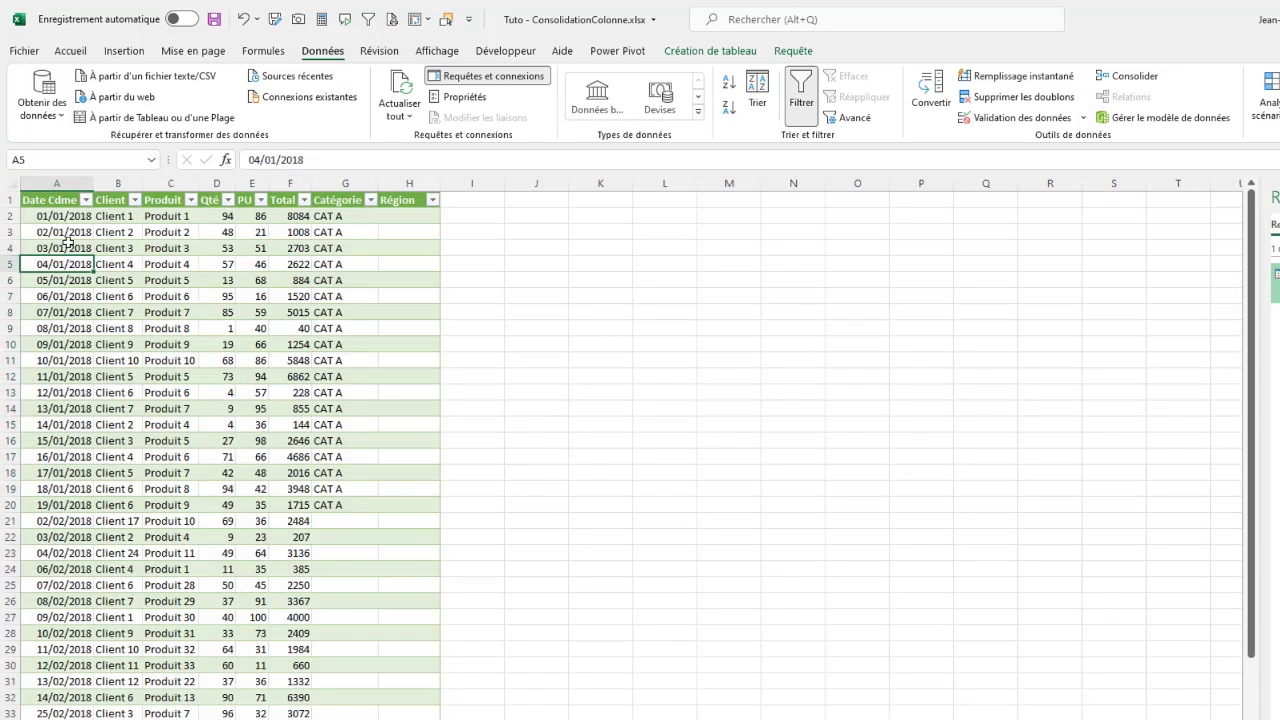
drag(66, 205, 67, 560)
click(174, 300)
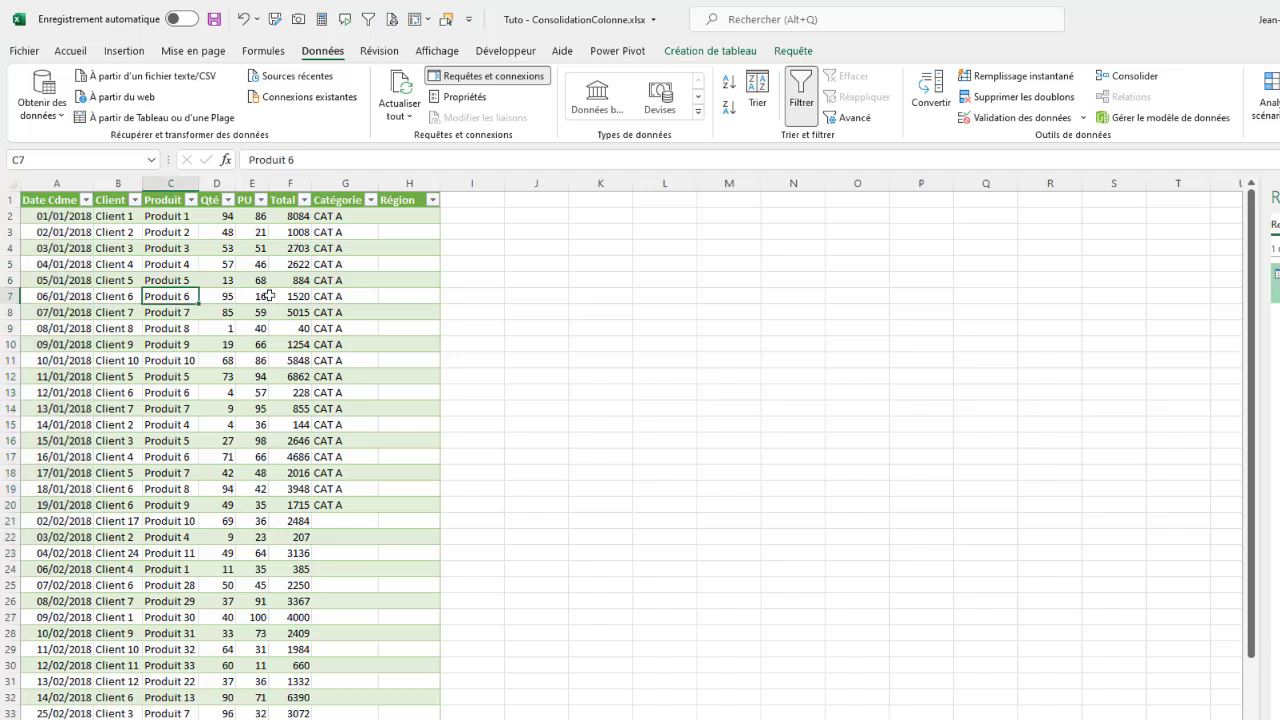
click(335, 294)
Step: Save the Tuto workbook
click(214, 19)
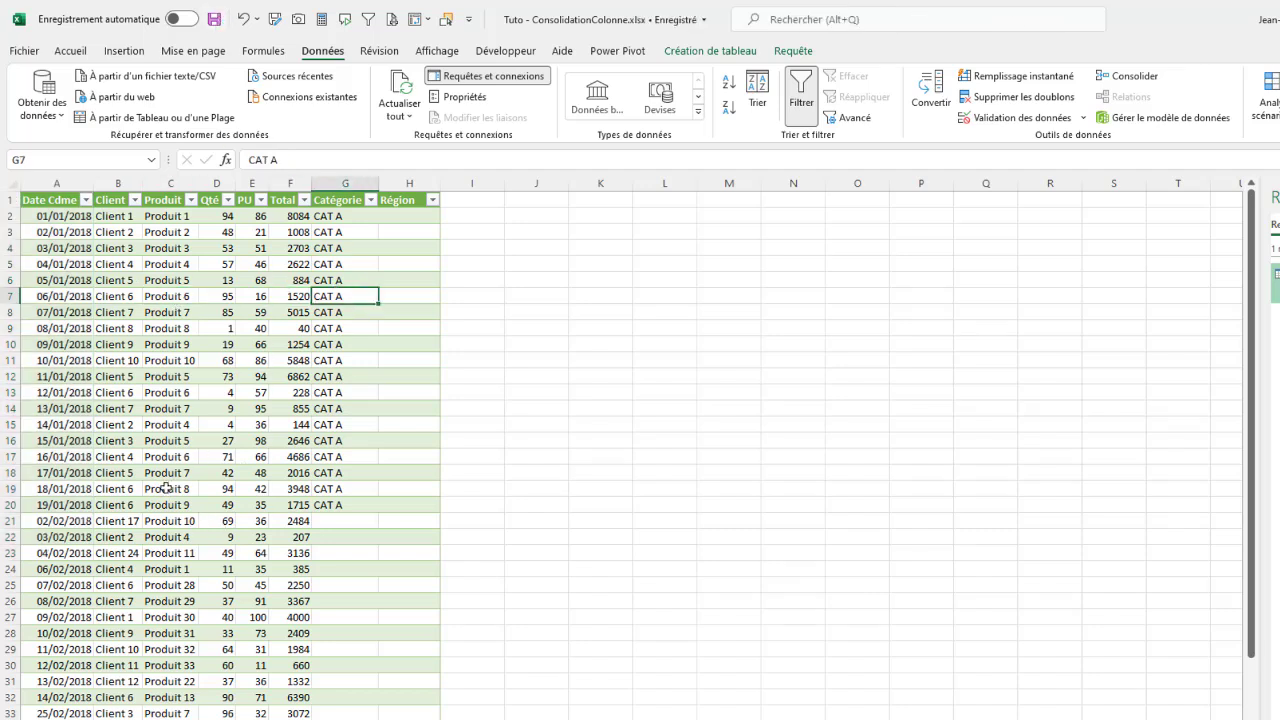
scroll(164, 485, down, 5)
scroll(164, 485, up, 5)
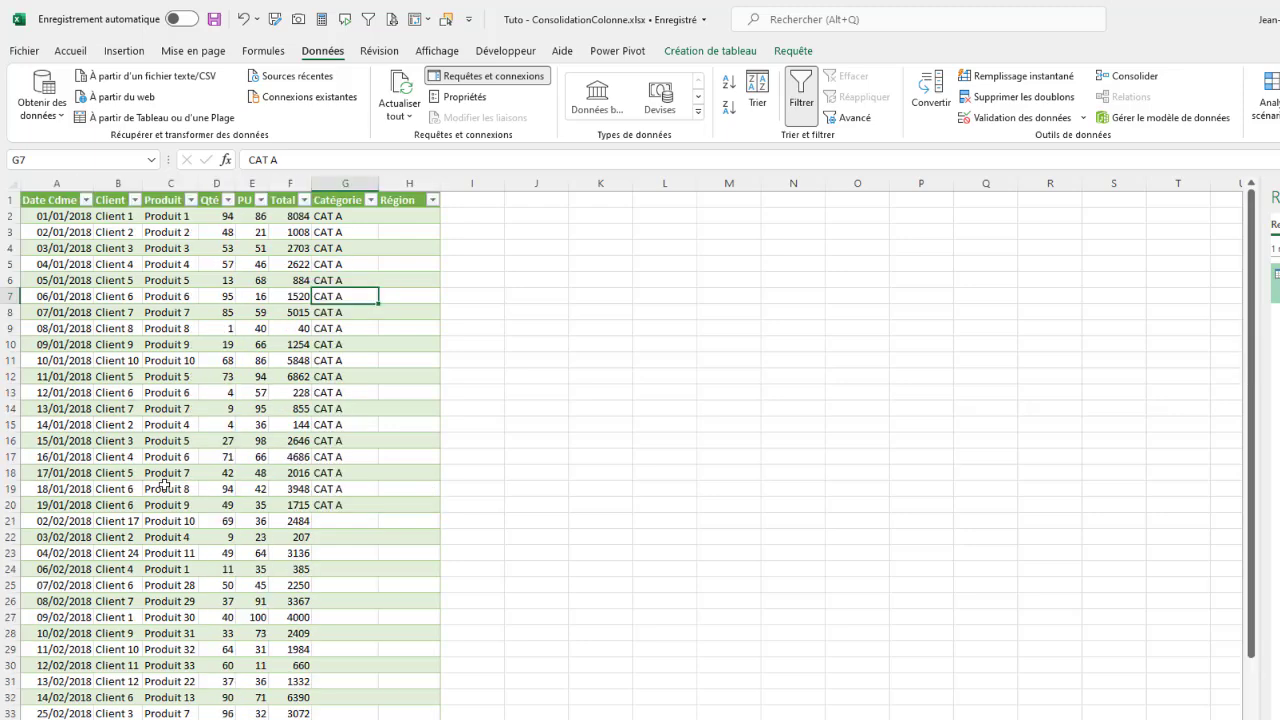
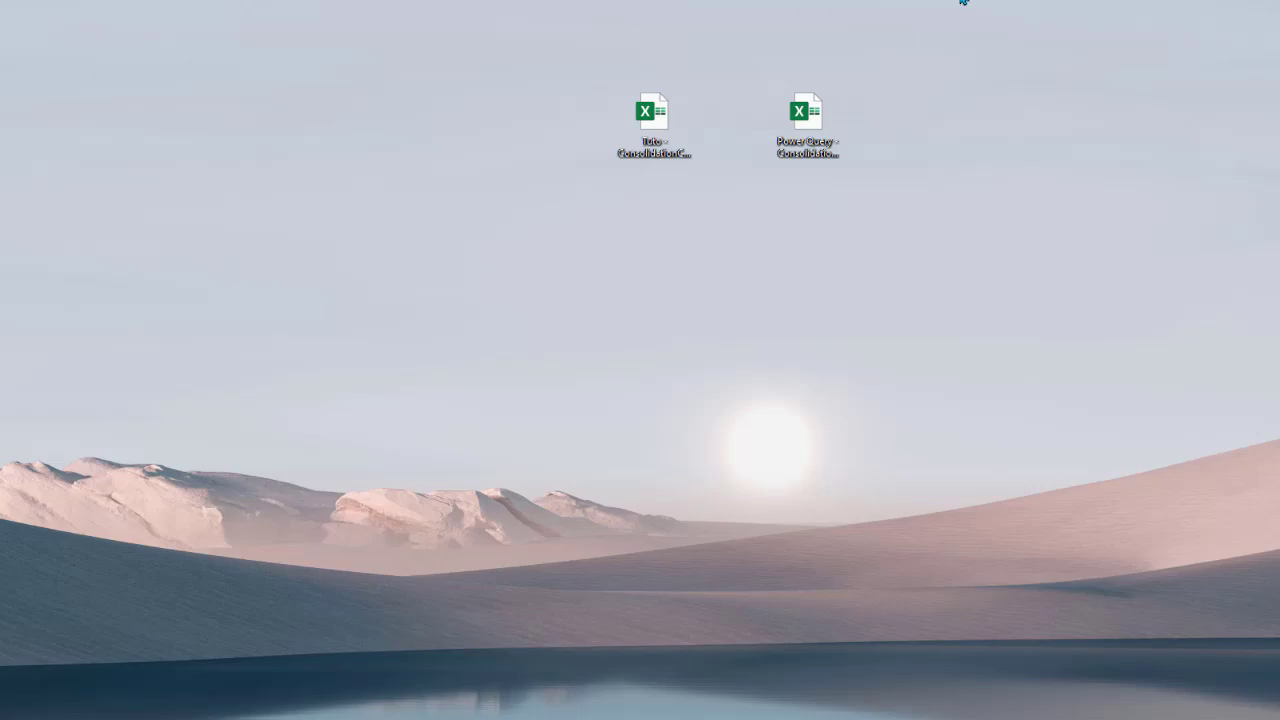
Step: Open the Power Query consolidation workbook and add a Région header in G1 of Feuil2
double_click(806, 112)
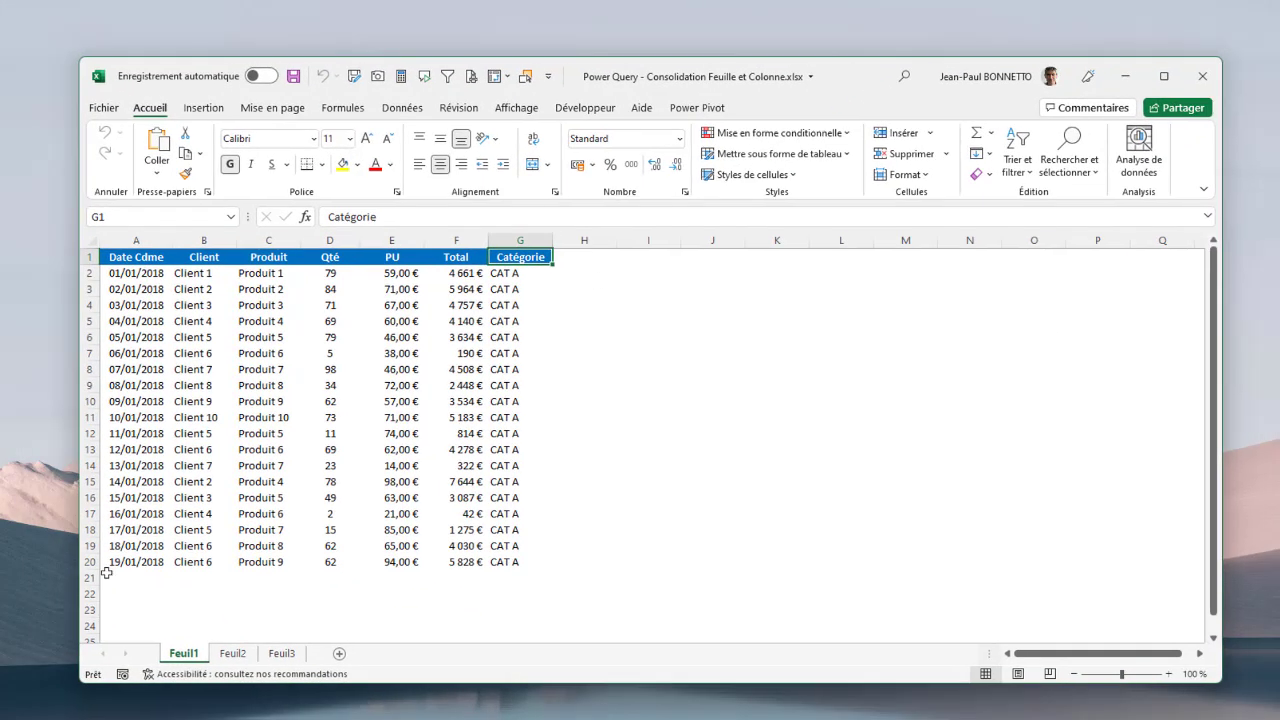
click(234, 653)
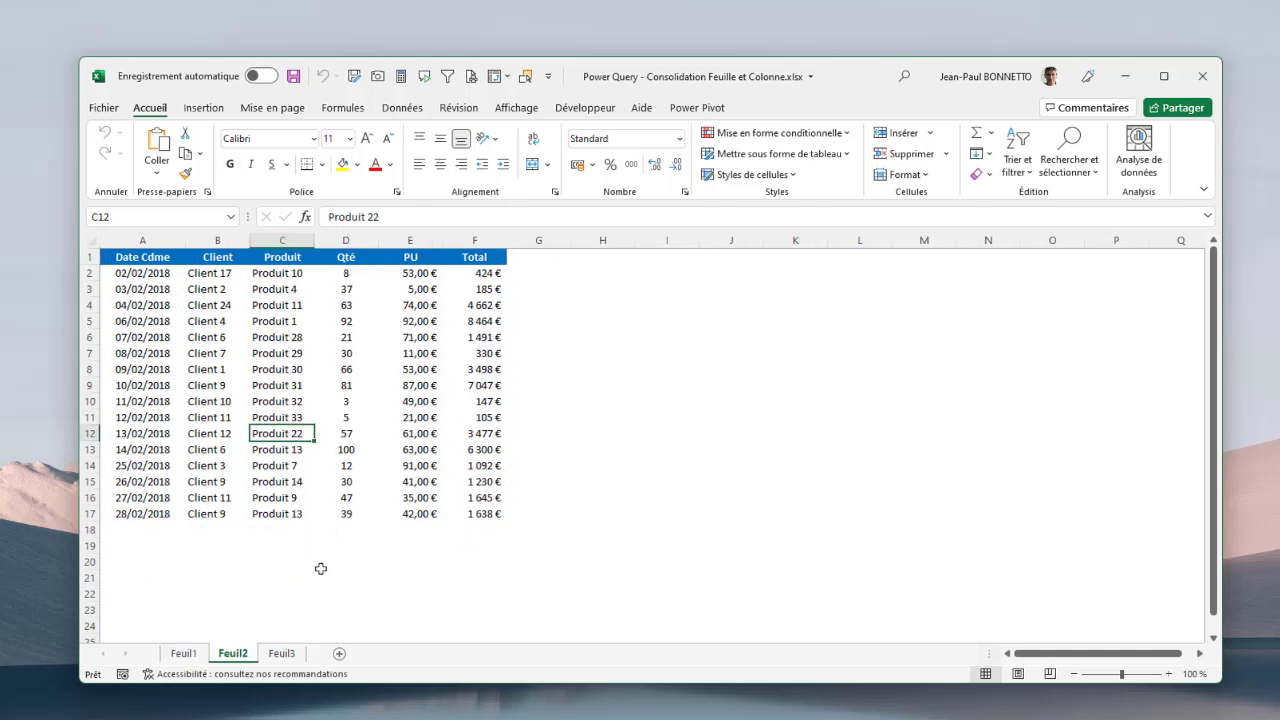
click(541, 258)
text(Rég)
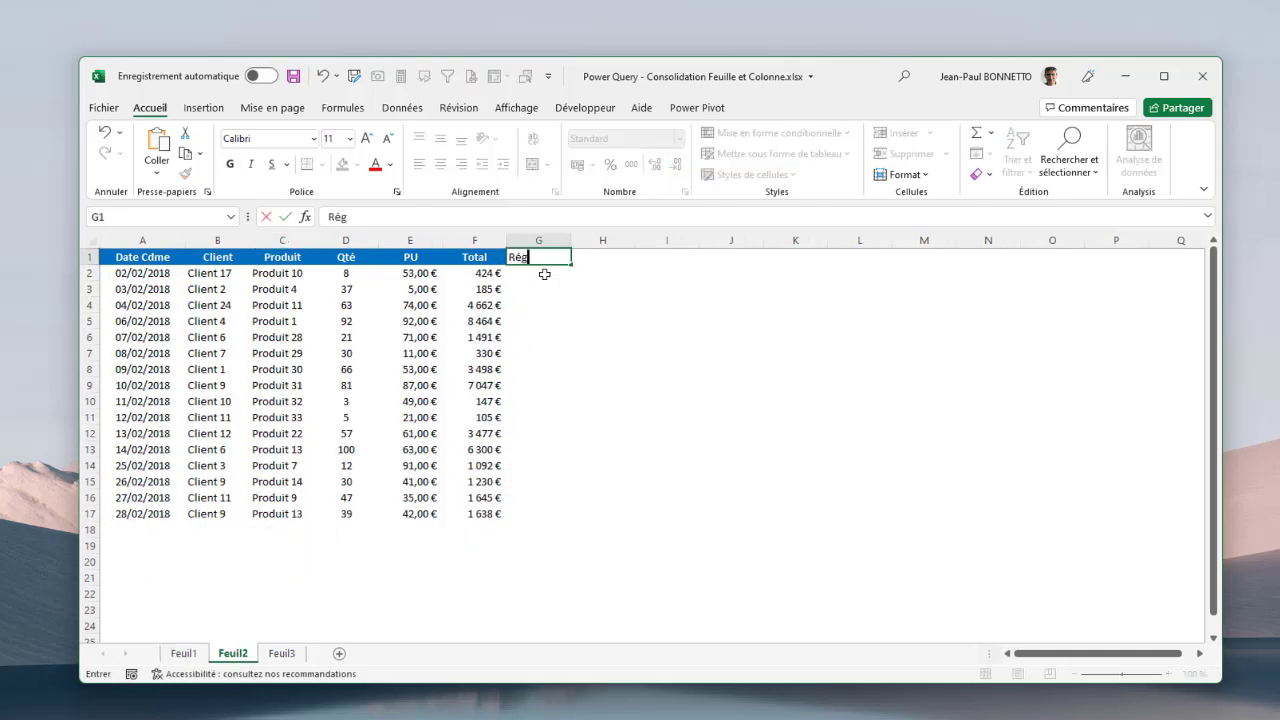
text(ion)
Step: Fill G2:G17 with IDF, then save and close the workbook
drag(540, 274, 549, 508)
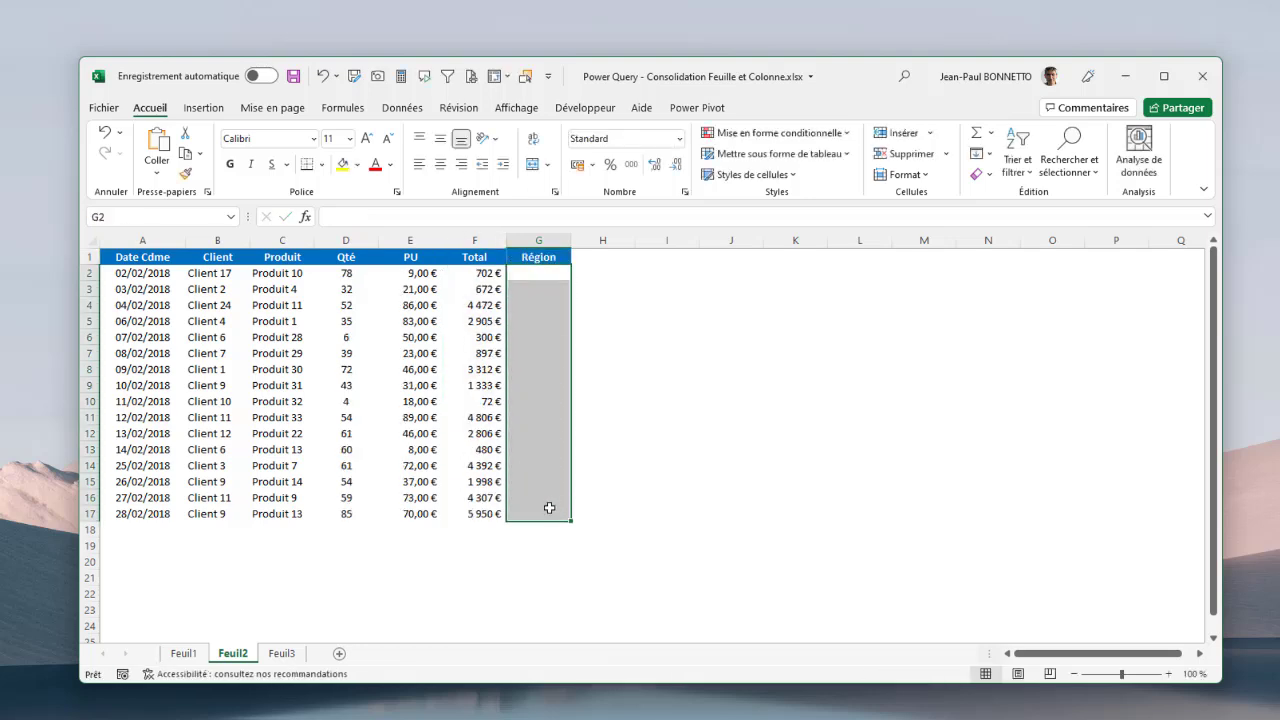
text(IDE)
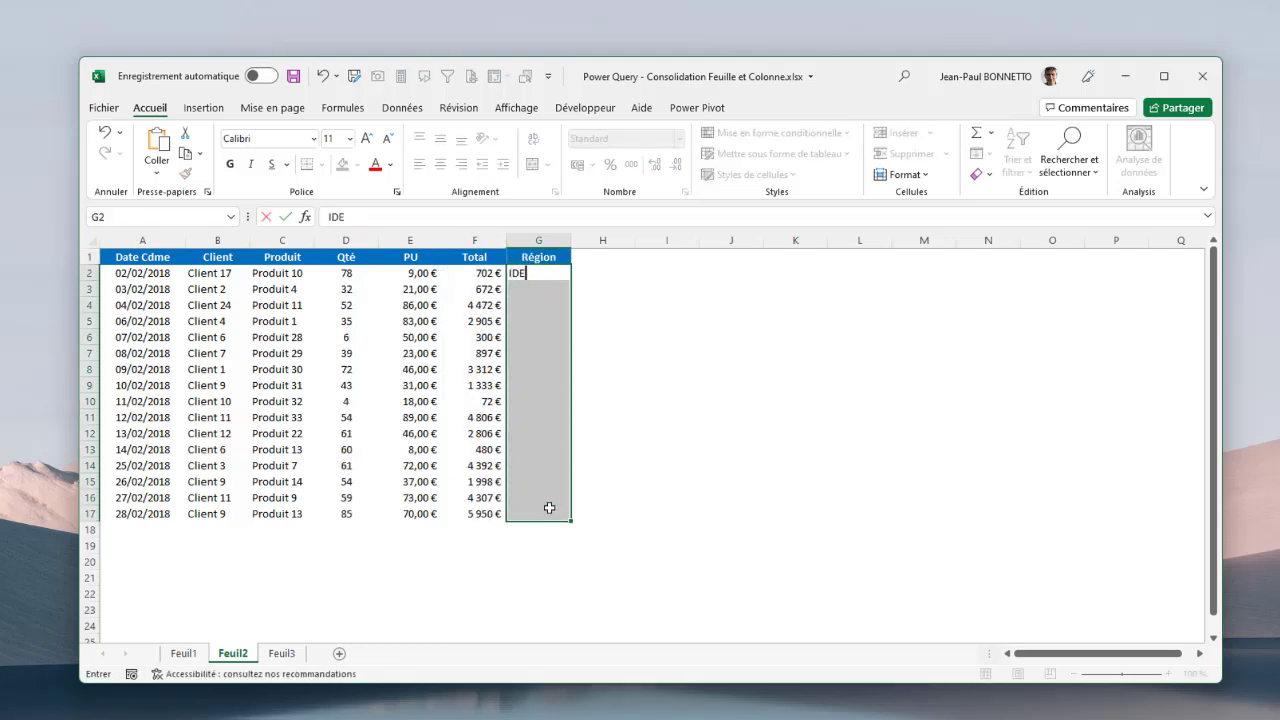
key(BackSpace)
text(F)
key(ctrl+Return)
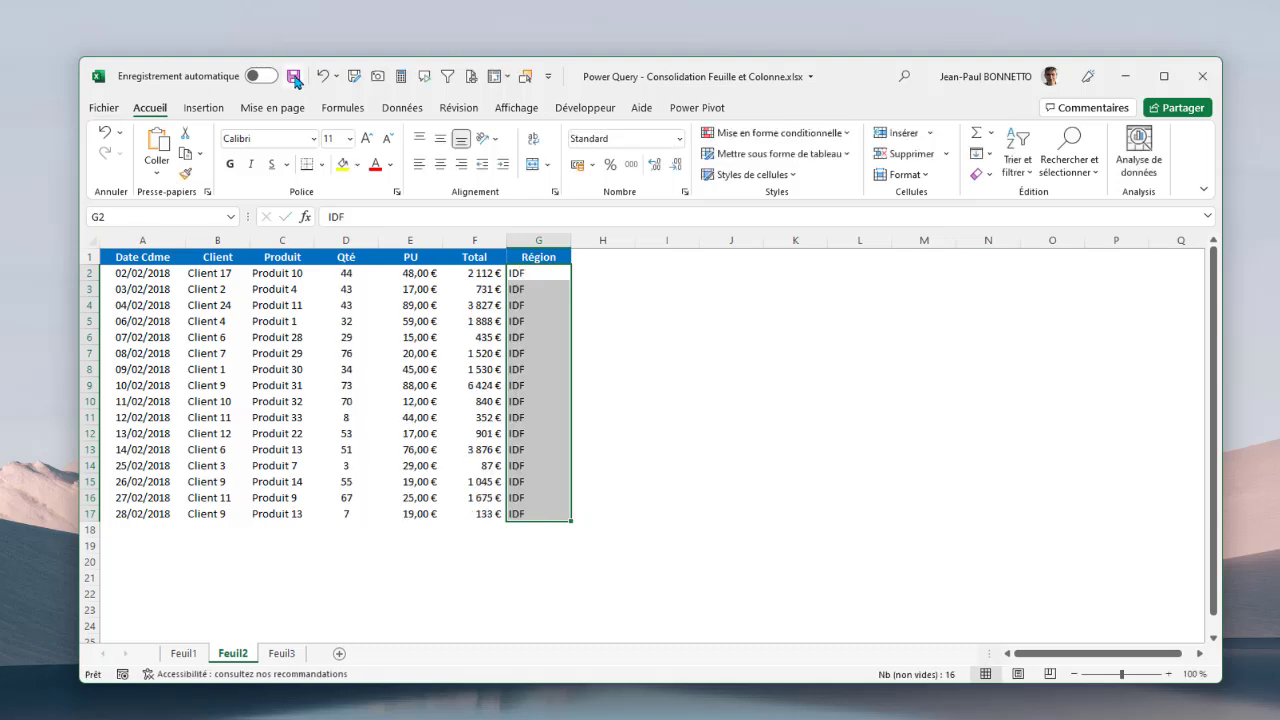
click(294, 77)
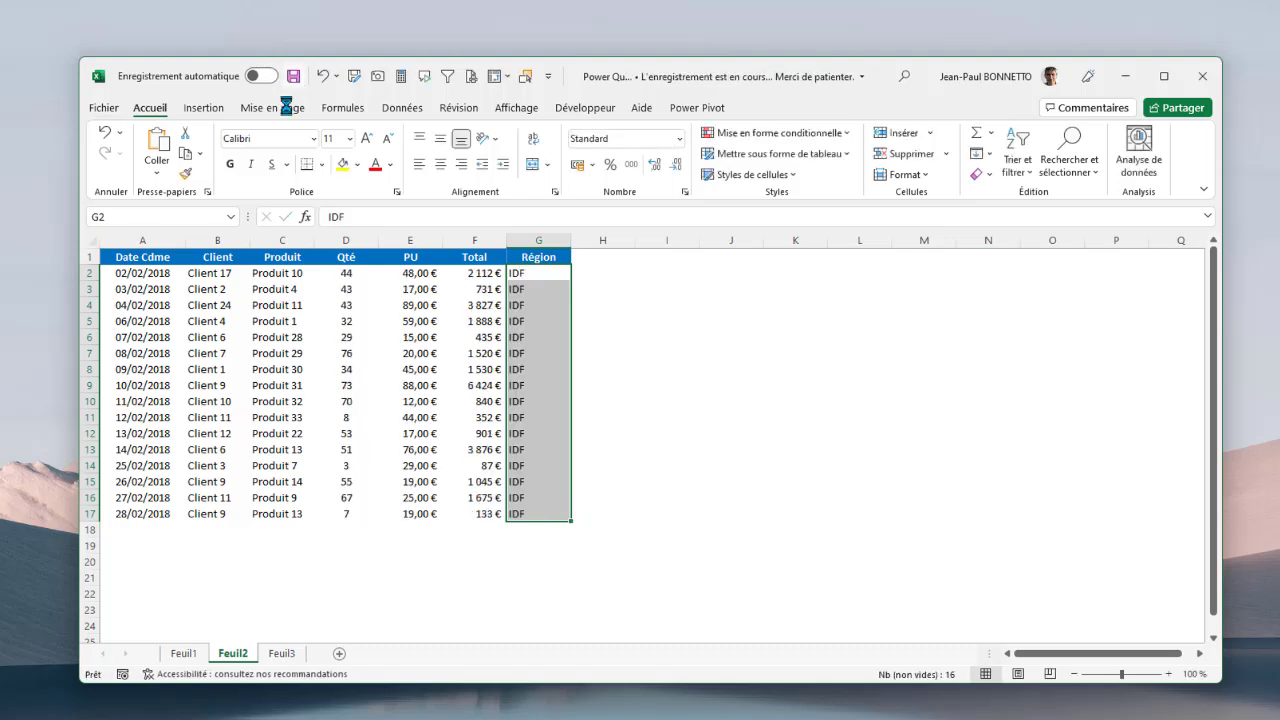
click(1203, 77)
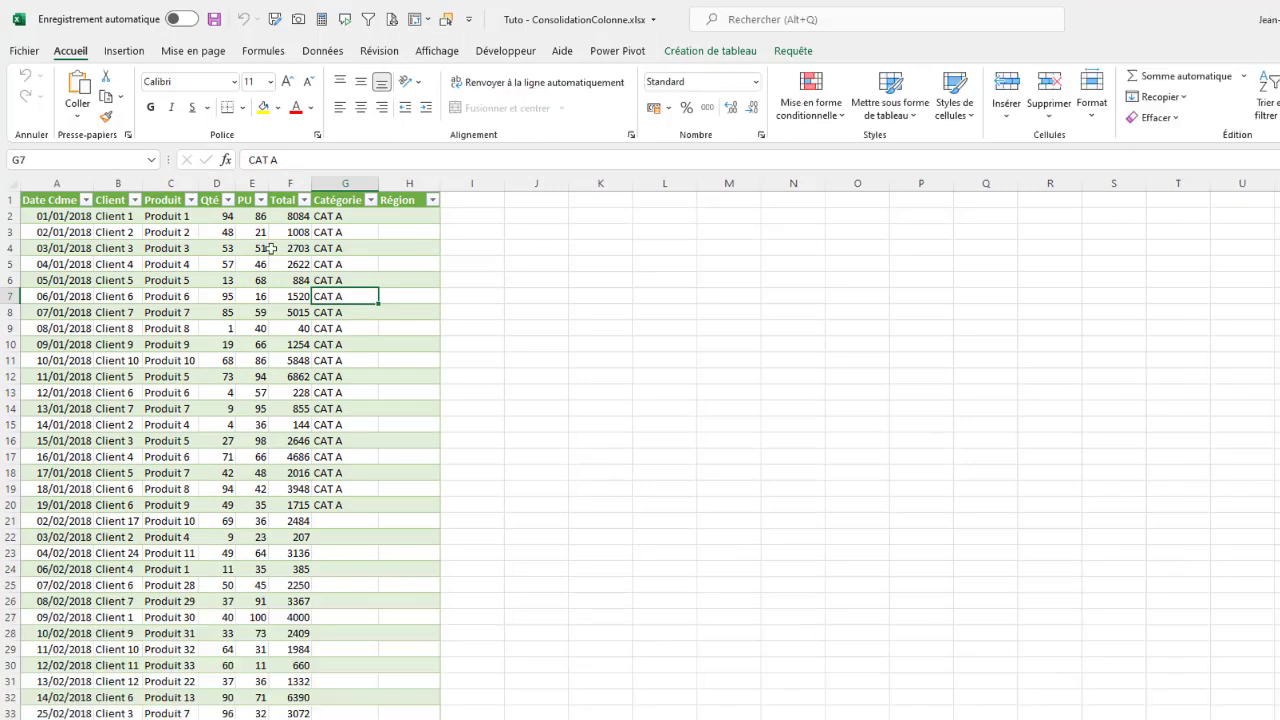
Step: Refresh the consolidated query table and check the new February rows tagged IDF from row 21
right_click(229, 246)
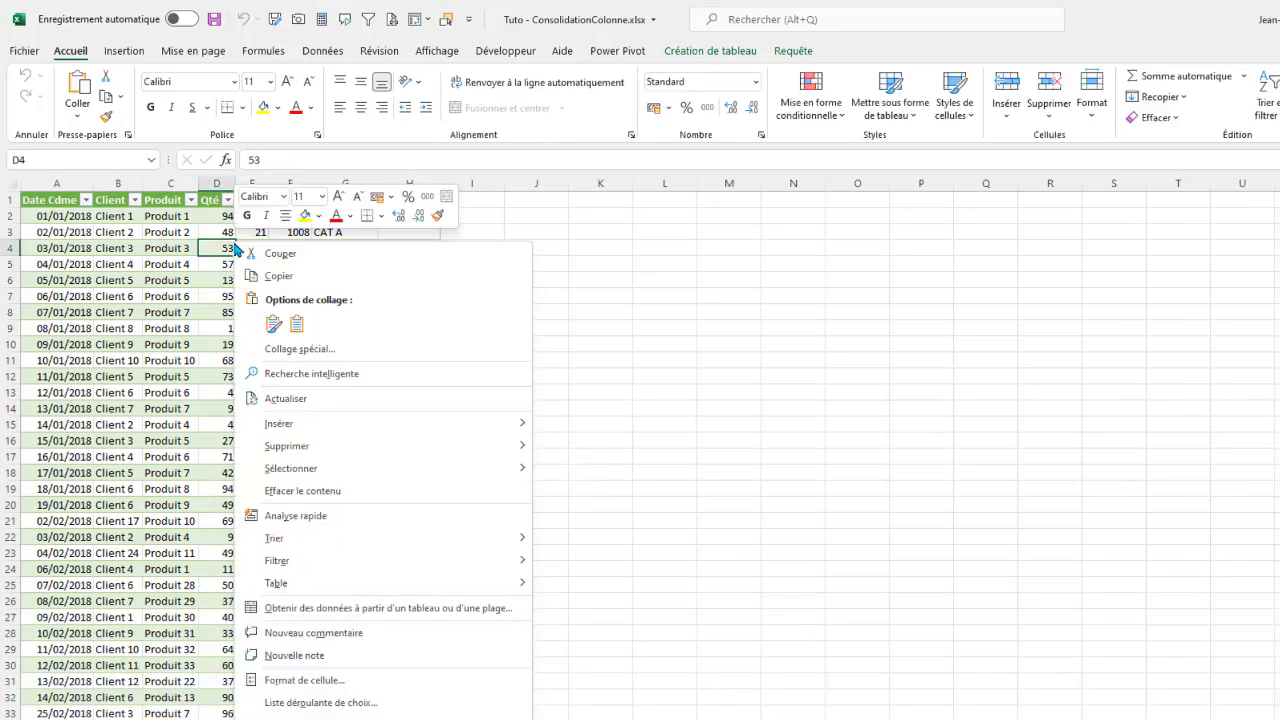
click(286, 399)
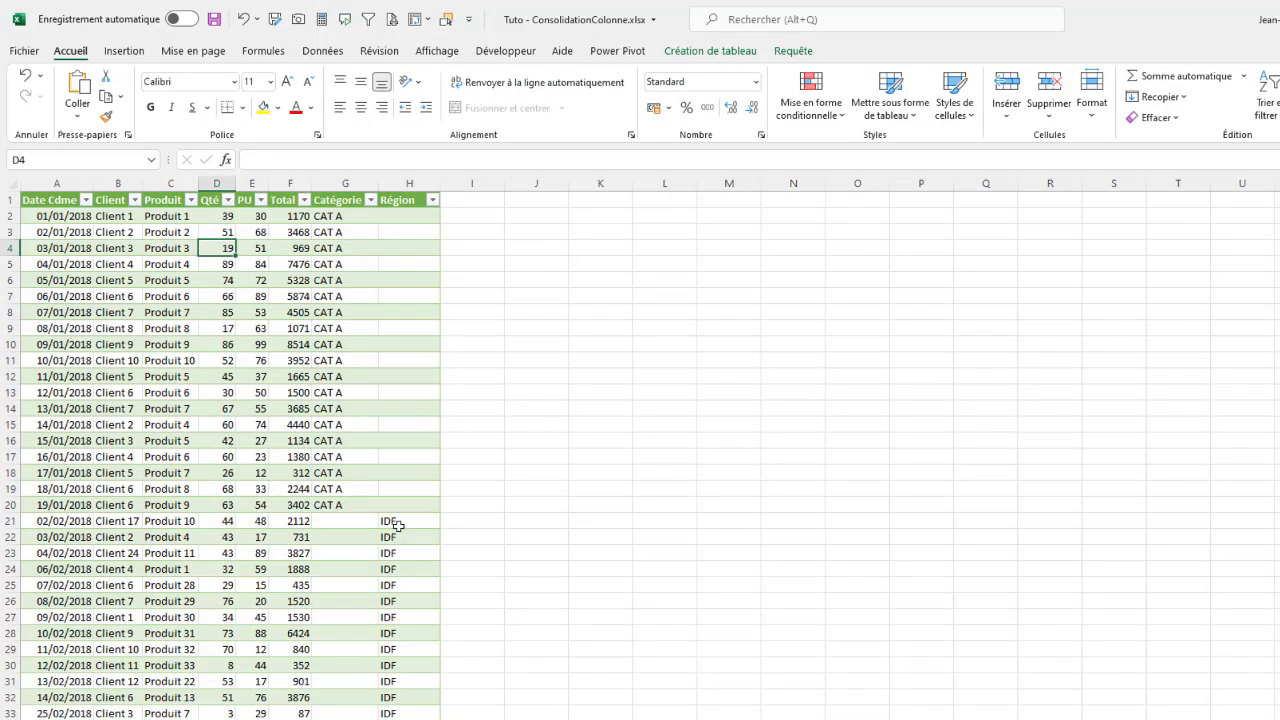
drag(398, 525, 410, 718)
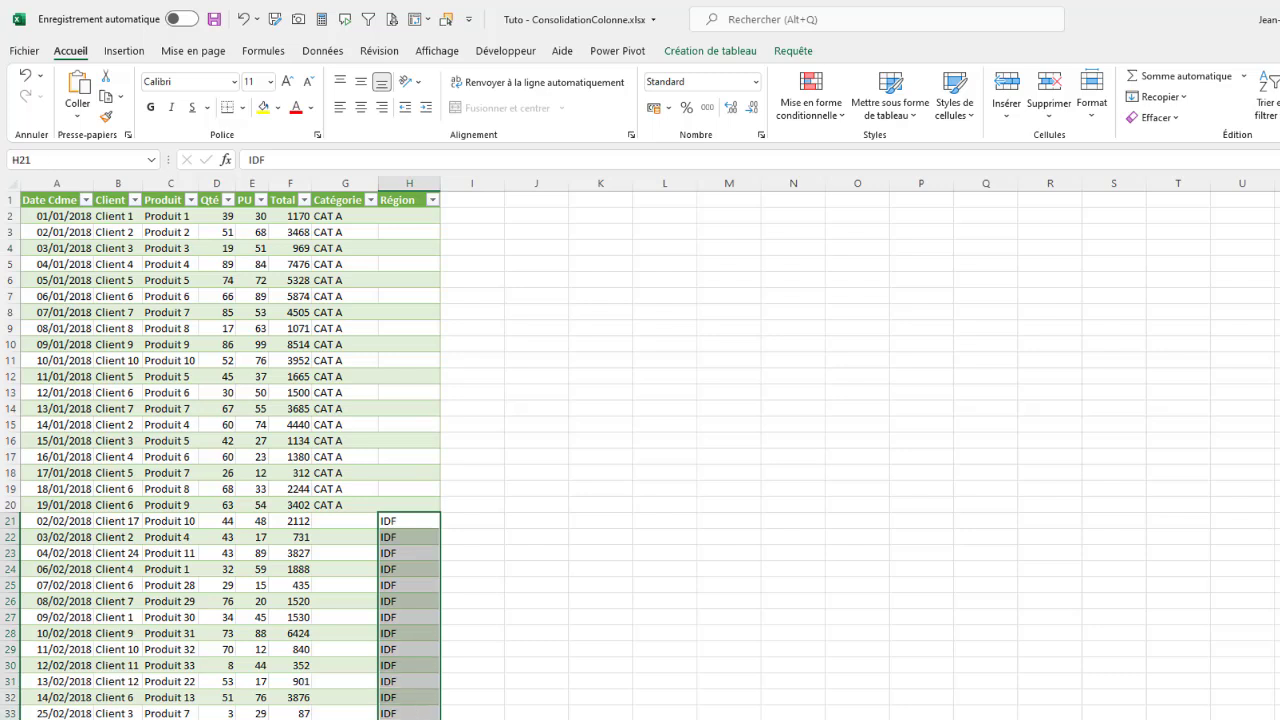
mouse_move(60, 521)
mouse_down()
mouse_move(60, 713)
mouse_move(410, 718)
mouse_up()
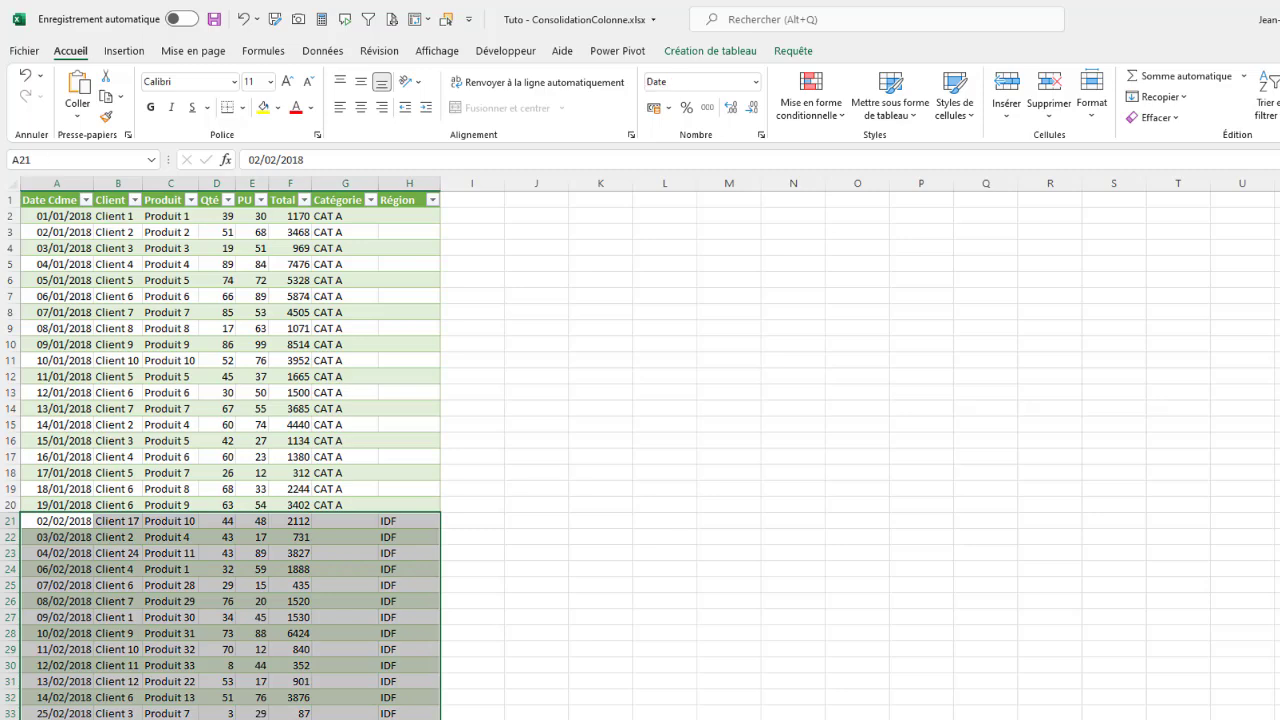
click(177, 328)
Step: Review the refreshed table and save the consolidation workbook
click(88, 296)
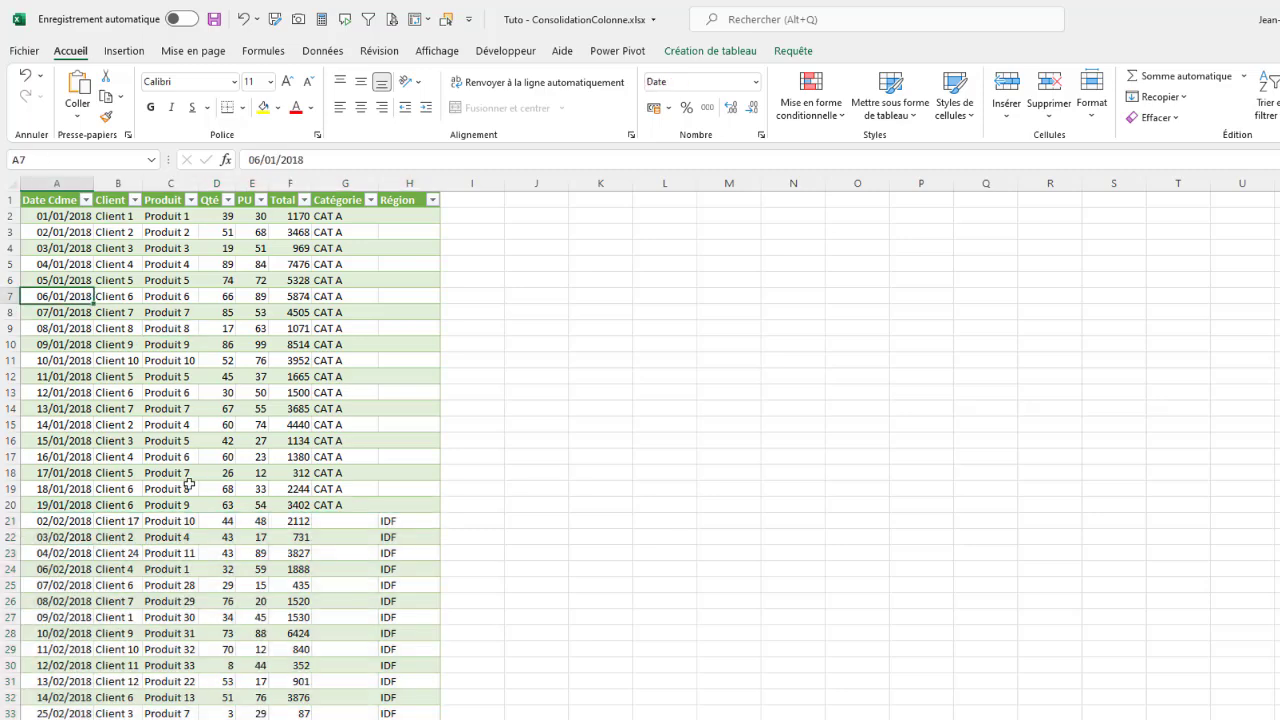
scroll(192, 483, down, 6)
scroll(192, 483, down, 6)
scroll(192, 483, up, 12)
click(216, 21)
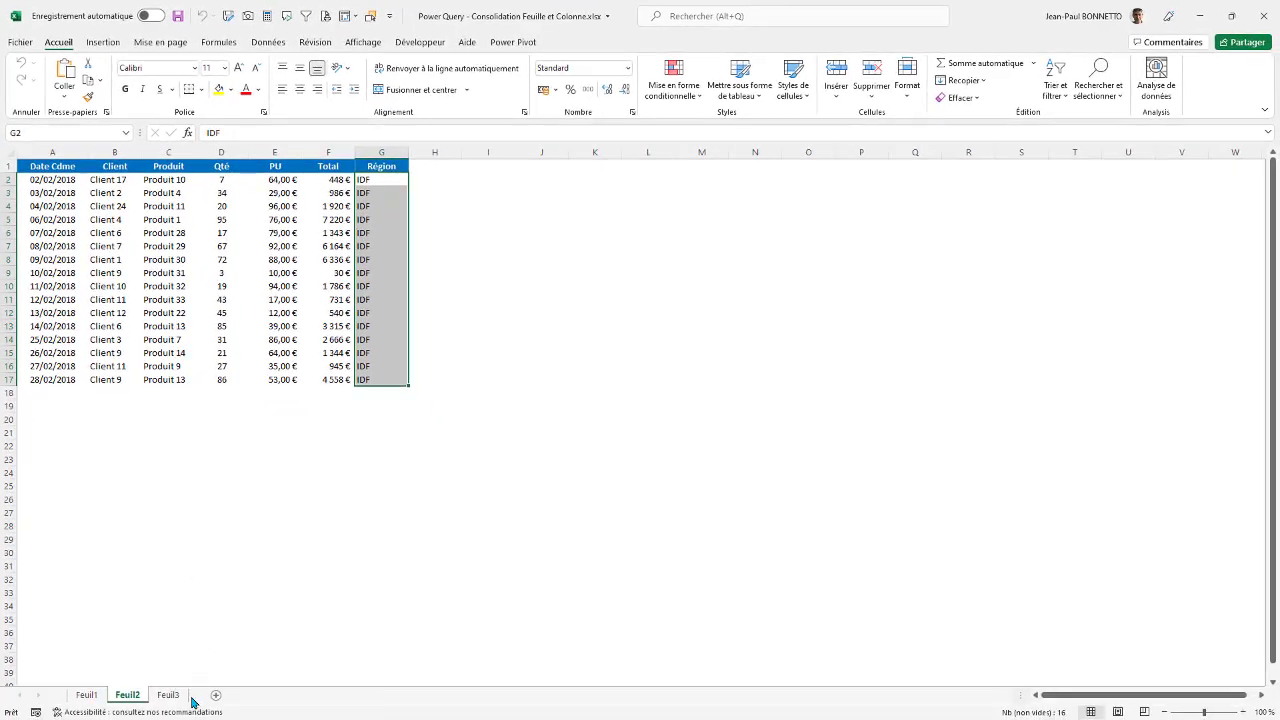
Step: Duplicate the Normandie sheet Feuil3 and name the copy Feuil4
click(170, 695)
drag(224, 696, 222, 696)
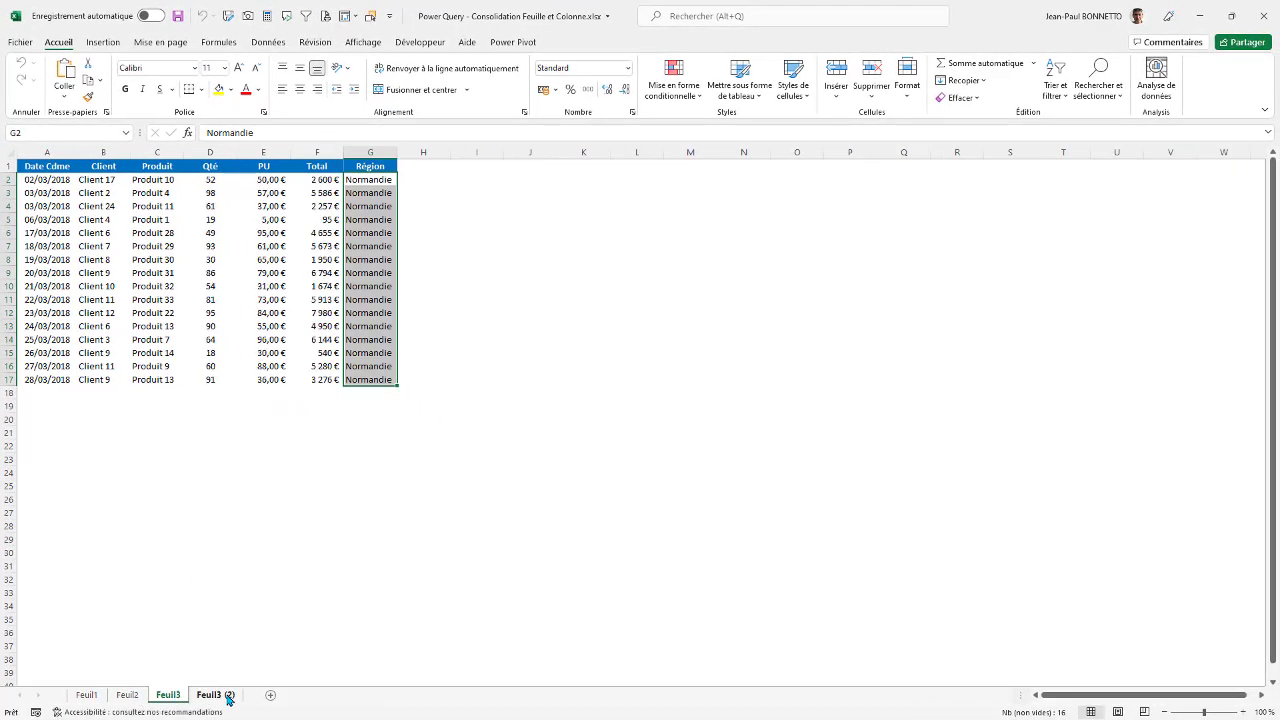
click(249, 695)
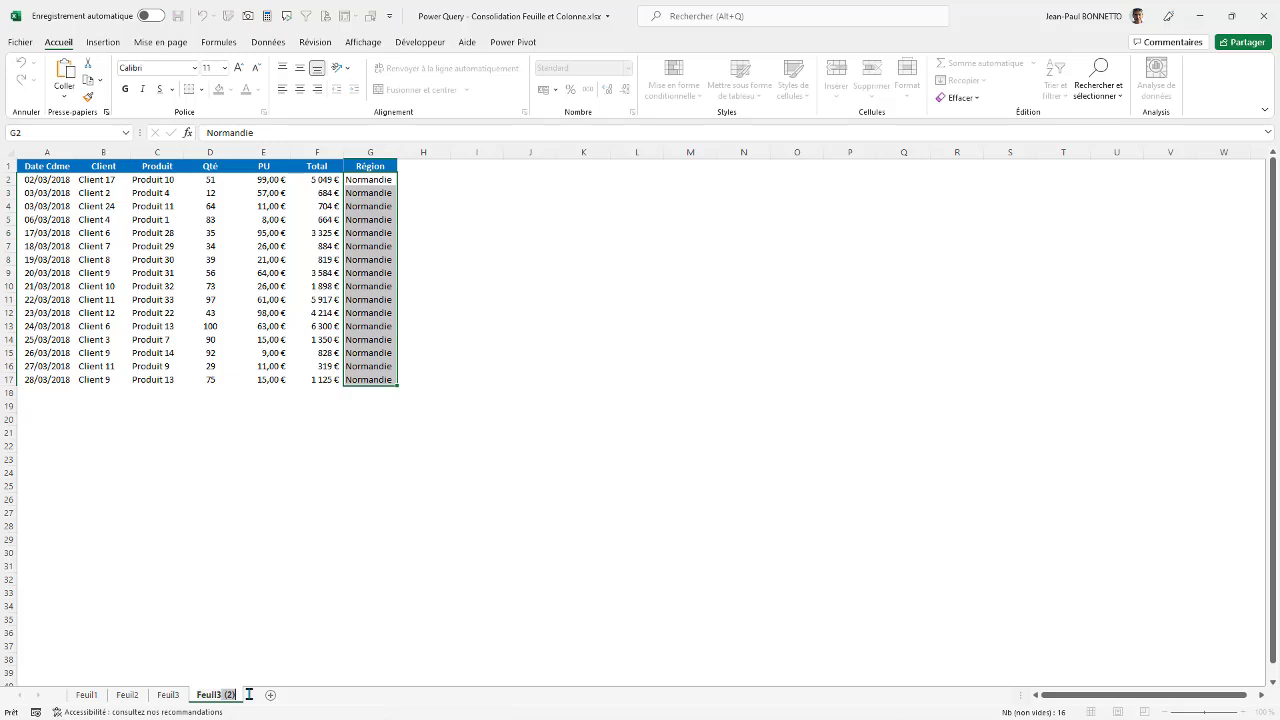
key(BackSpace)
key(BackSpace)
key(BackSpace)
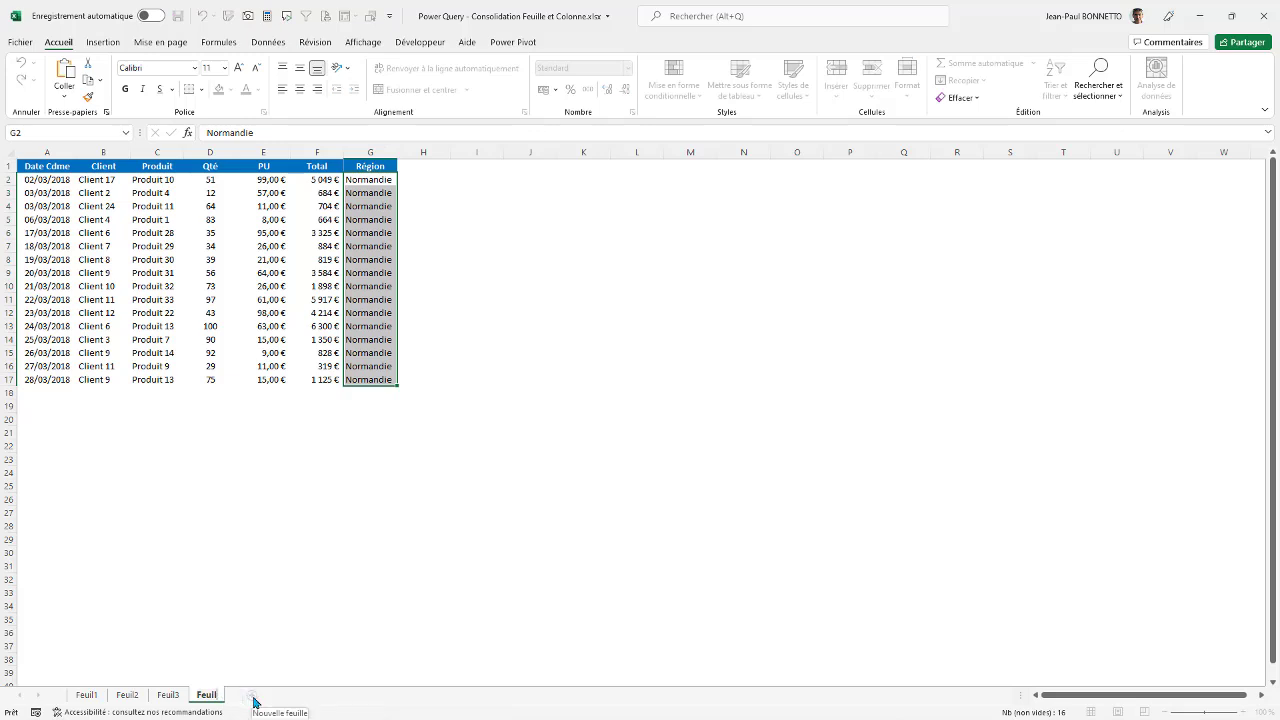
text(4)
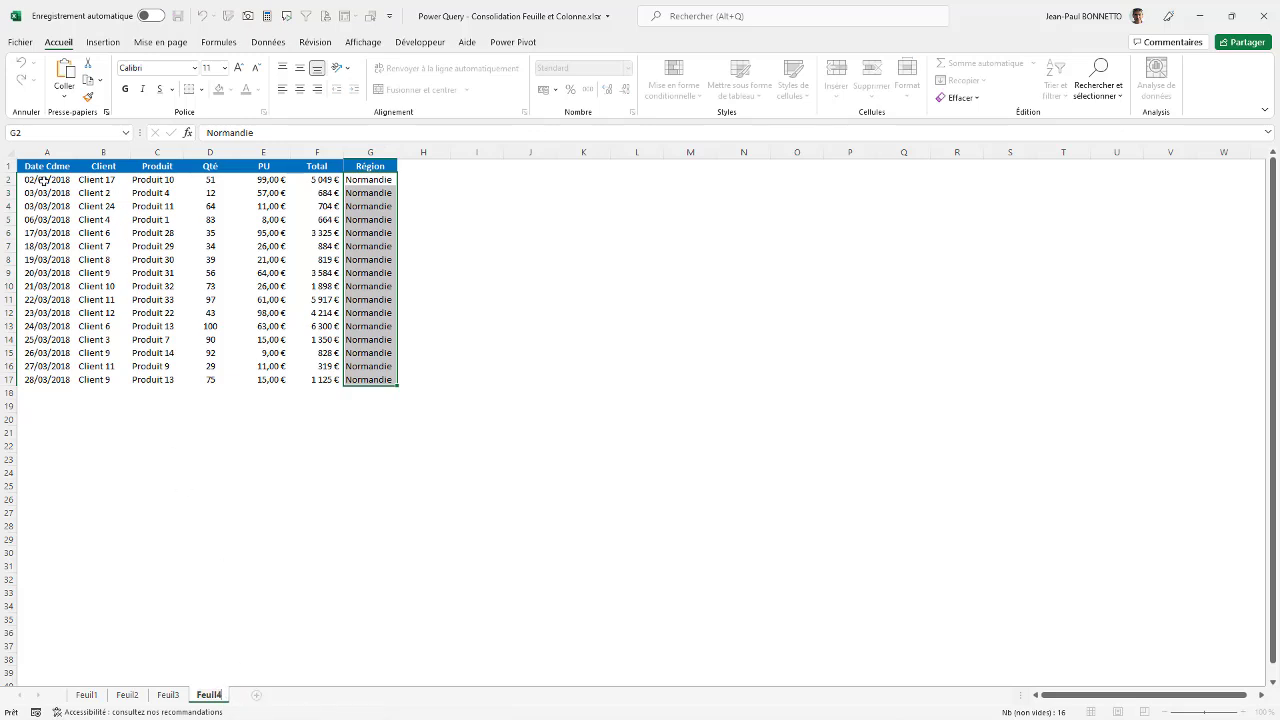
click(45, 180)
Step: Change A2 to 02/04/2018 and extend the April dates down to row 17
click(229, 133)
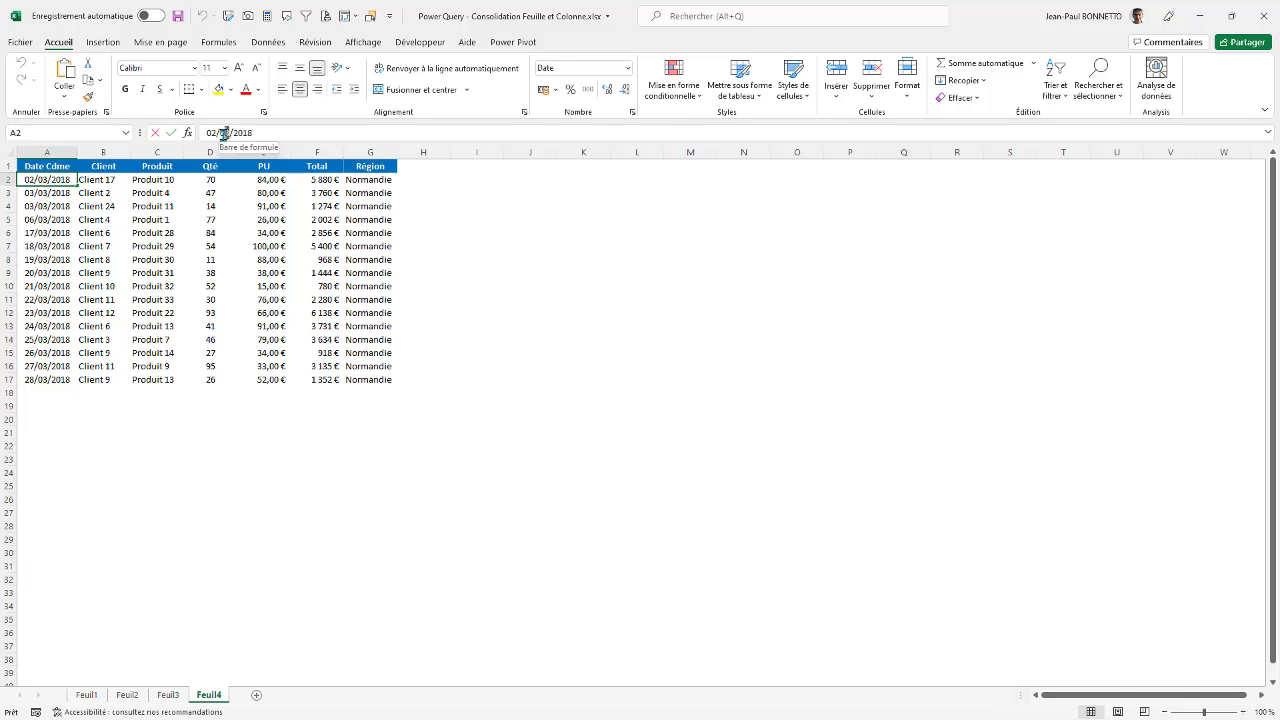
click(225, 133)
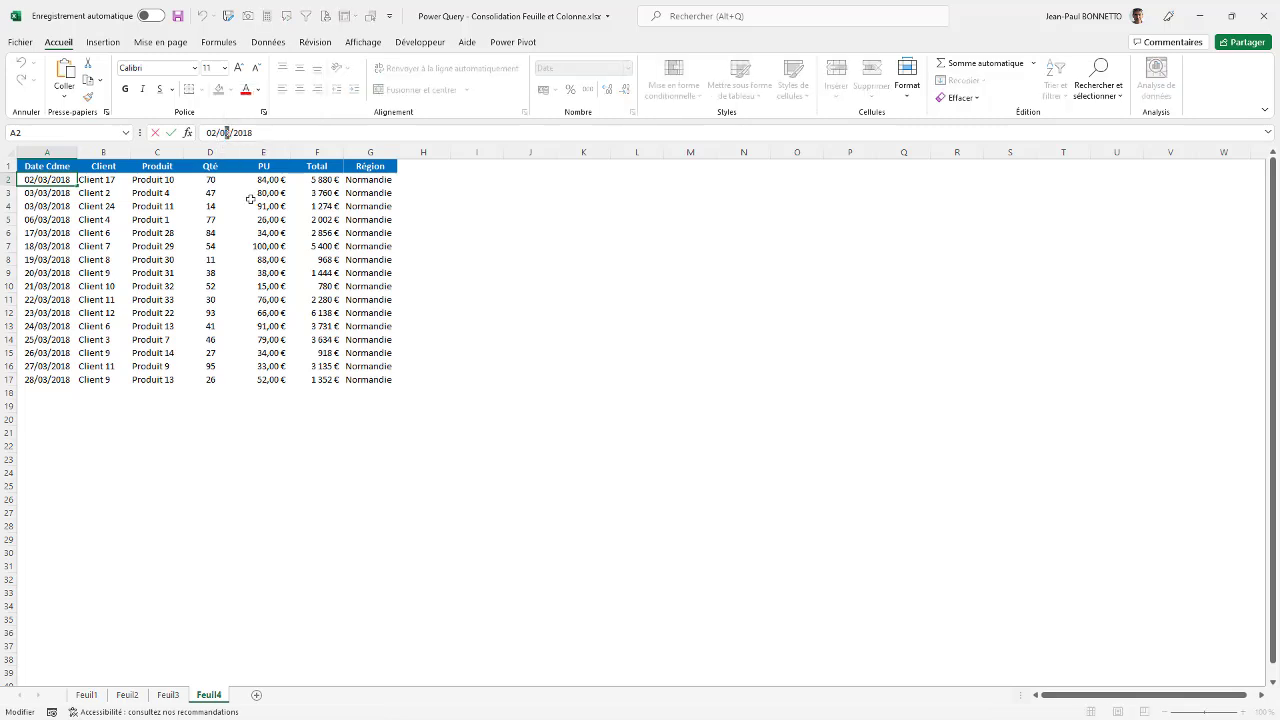
text(4)
click(58, 230)
click(52, 166)
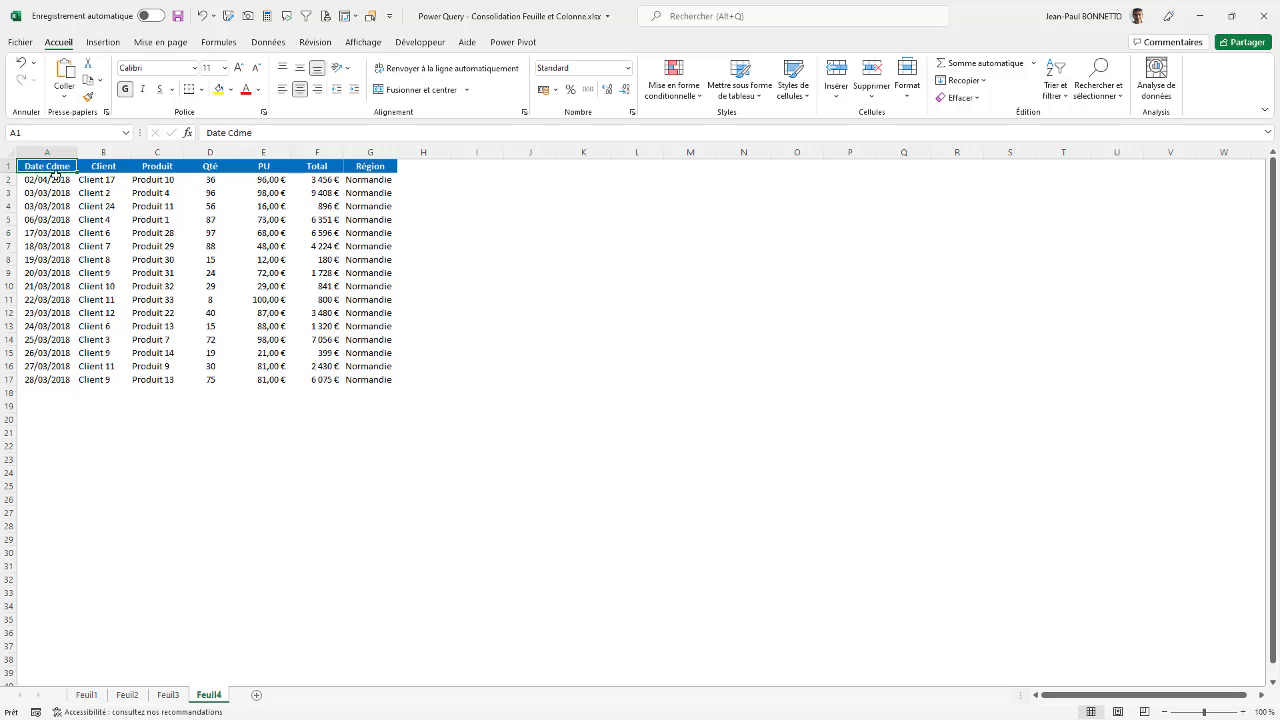
click(63, 181)
drag(76, 186, 87, 381)
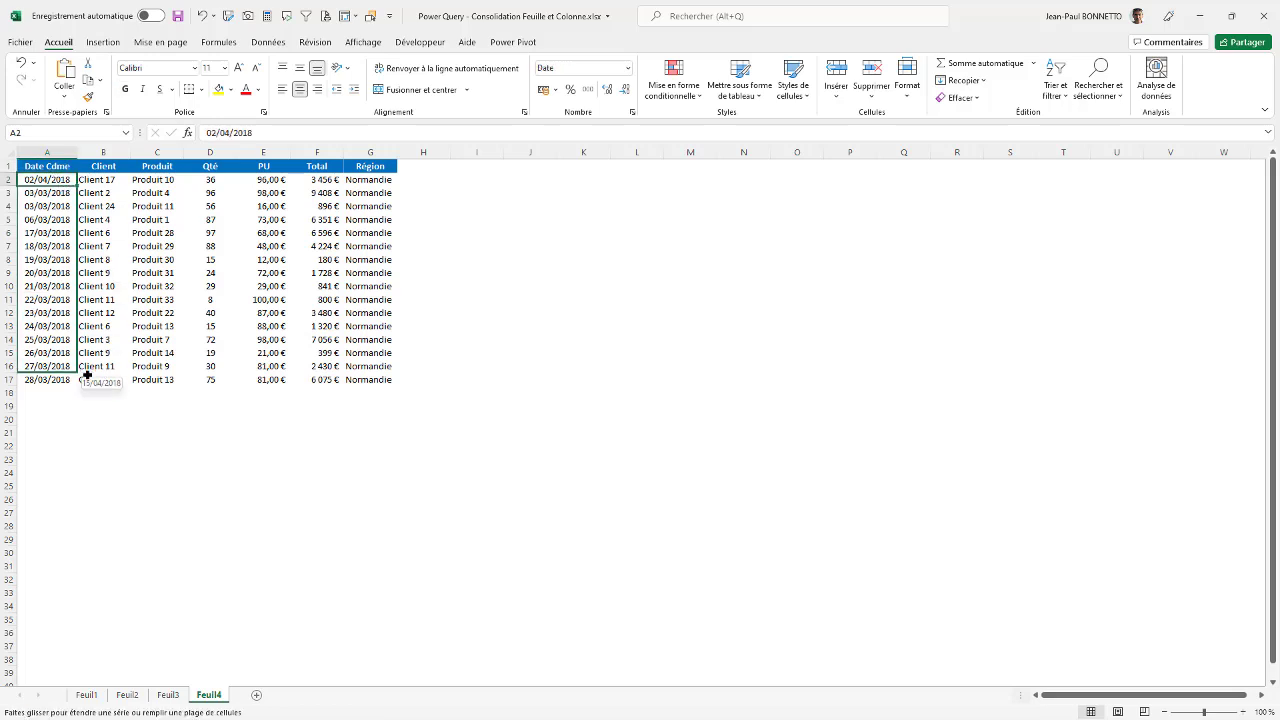
Step: Fill Région cells G2:G17 with Sud, then save and close the workbook
mouse_move(366, 185)
mouse_down()
mouse_move(394, 398)
mouse_move(388, 377)
mouse_up()
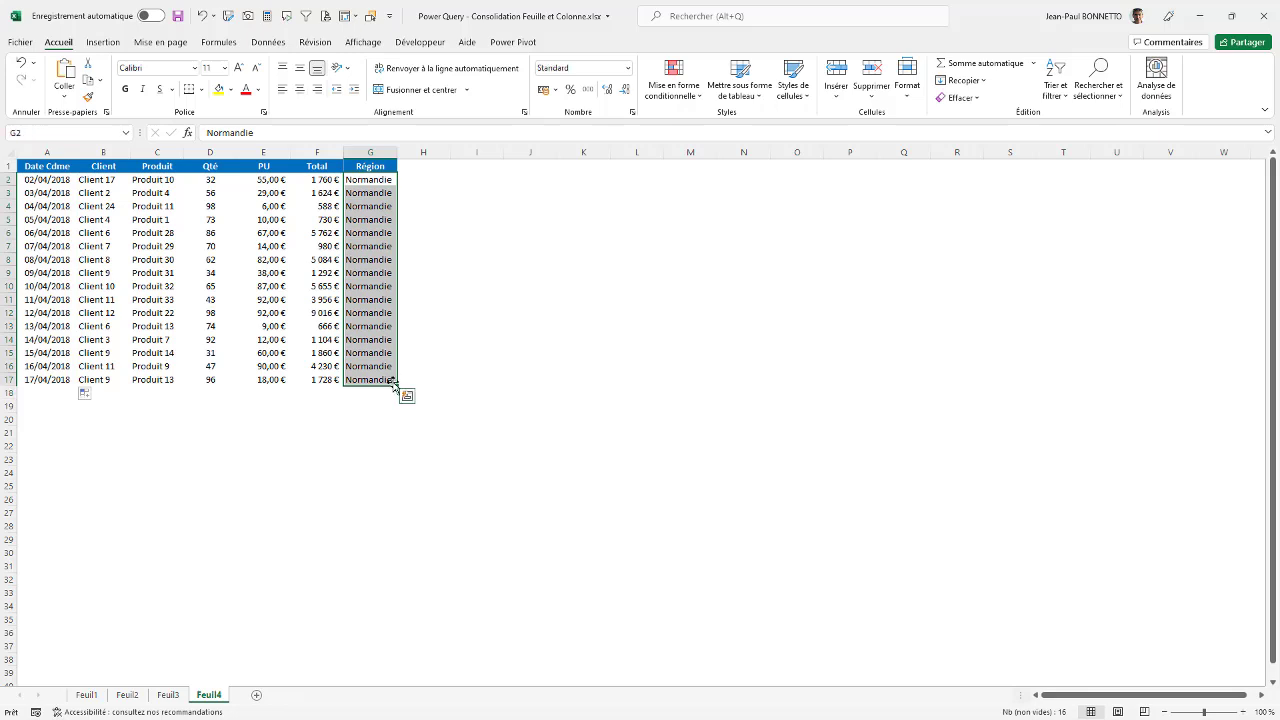
text(A)
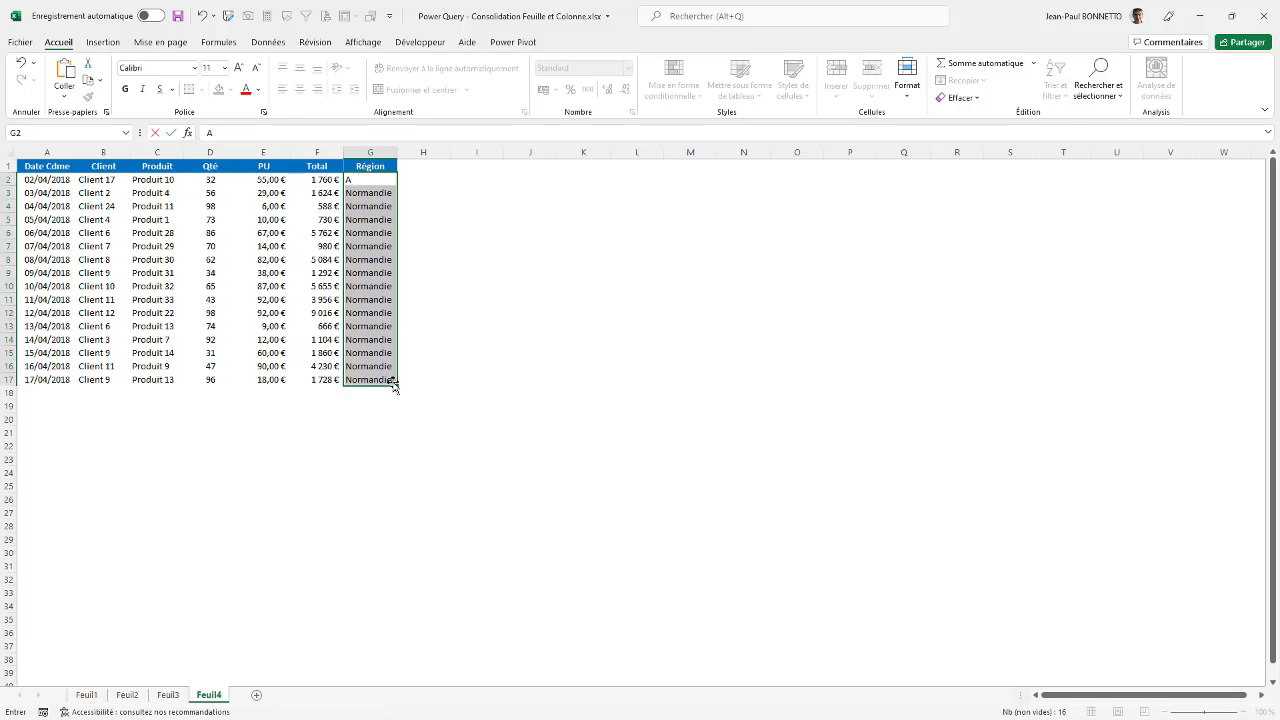
text(Sud)
key(ctrl+Return)
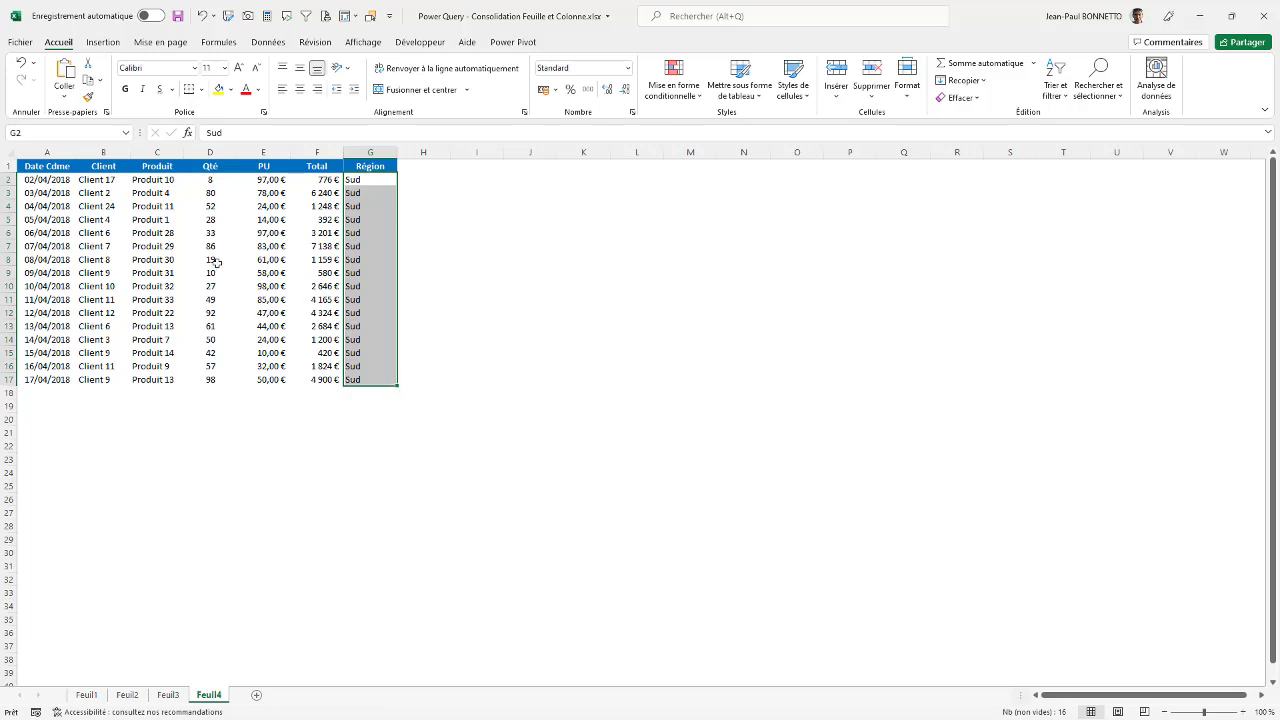
click(212, 262)
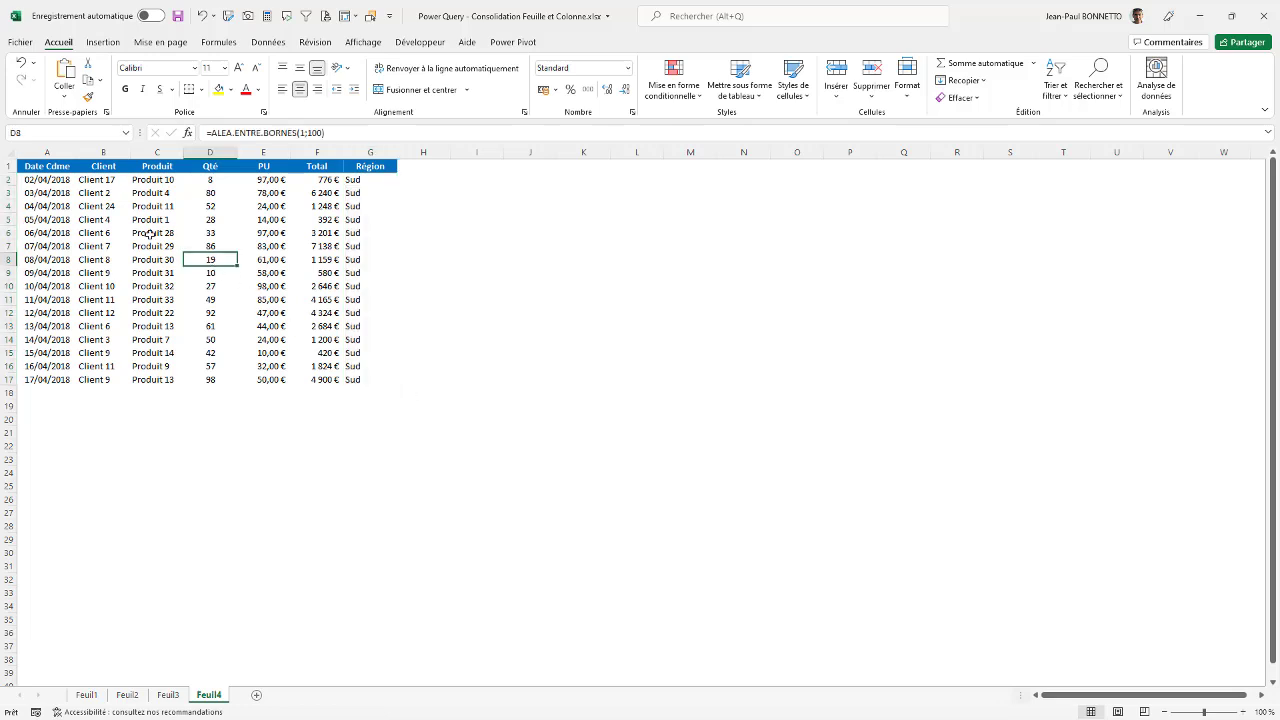
click(177, 16)
click(1260, 17)
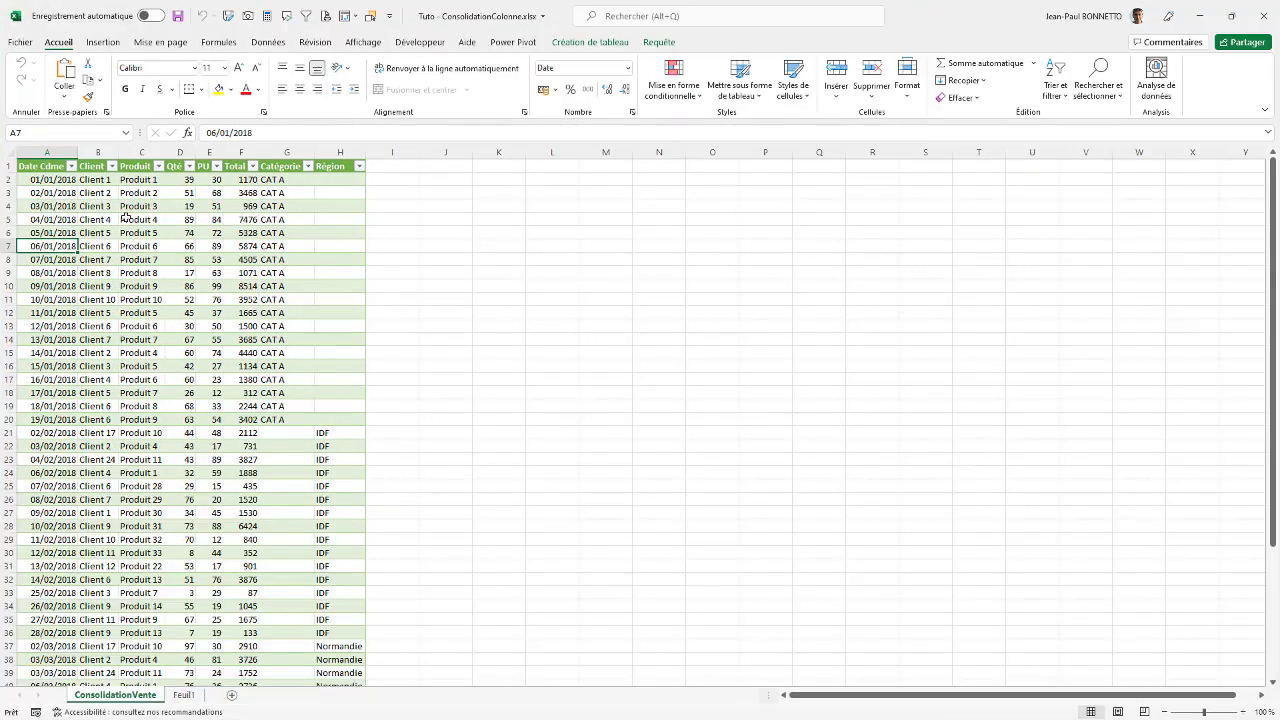
Step: Refresh the consolidated table and verify the Sud rows 53–68 at the bottom
right_click(116, 211)
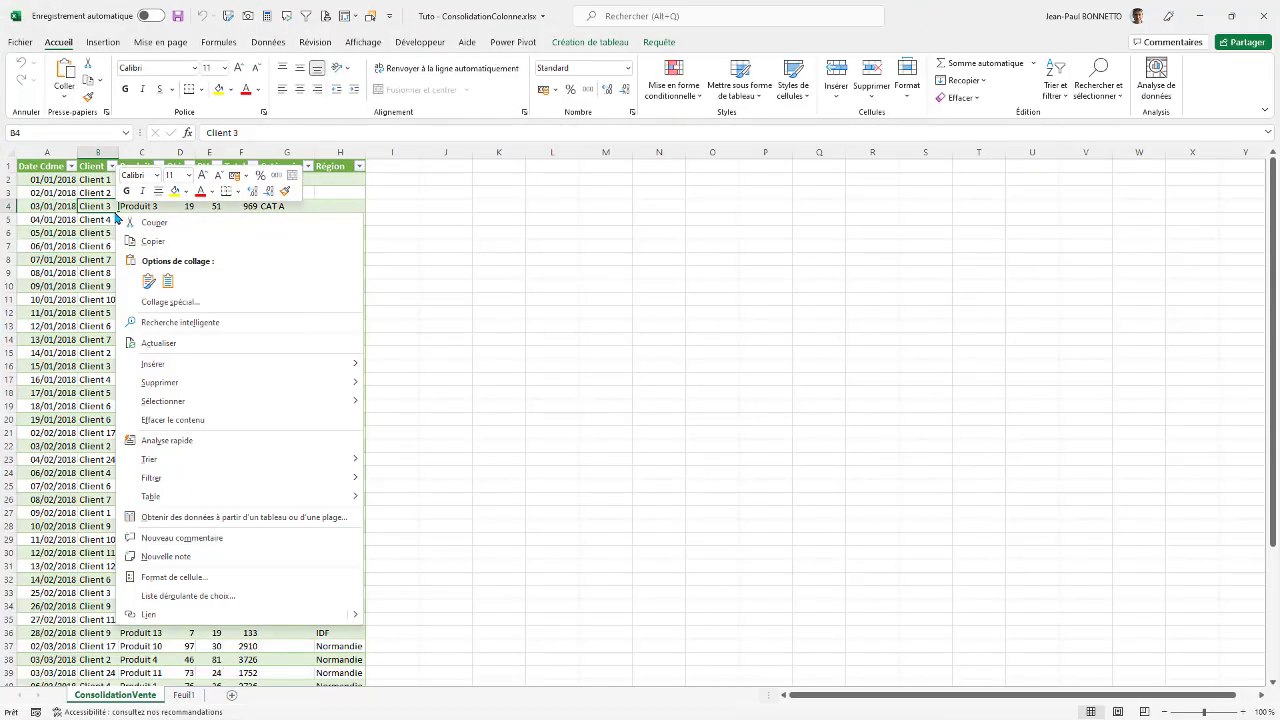
click(160, 343)
scroll(148, 258, down, 6)
scroll(150, 270, down, 6)
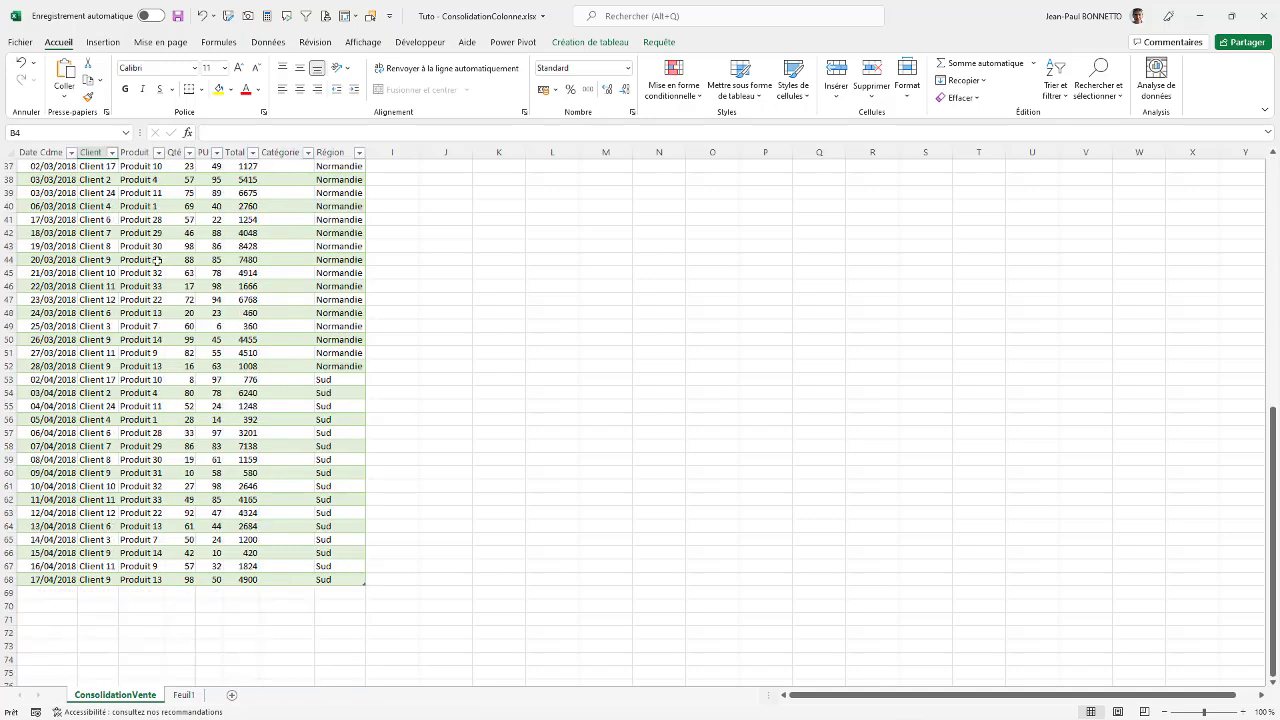
scroll(150, 297, down, 6)
scroll(150, 297, up, 6)
drag(63, 380, 72, 575)
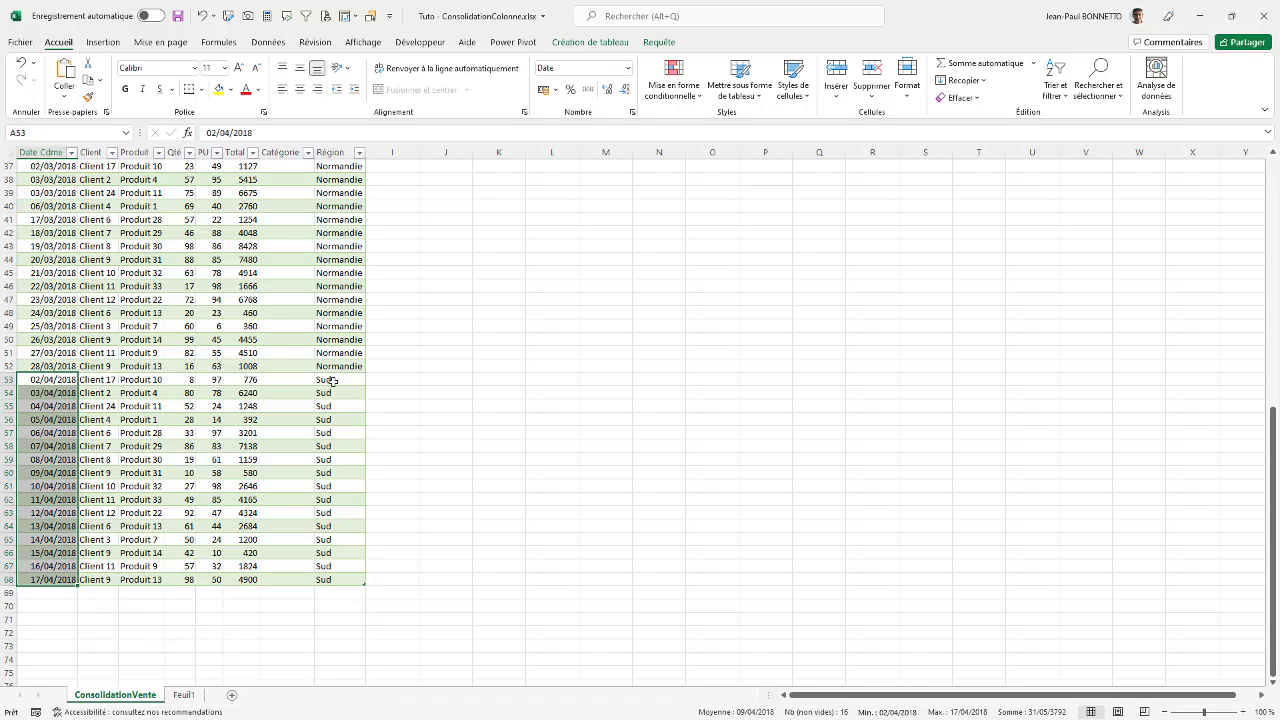
drag(332, 381, 345, 578)
scroll(335, 400, up, 12)
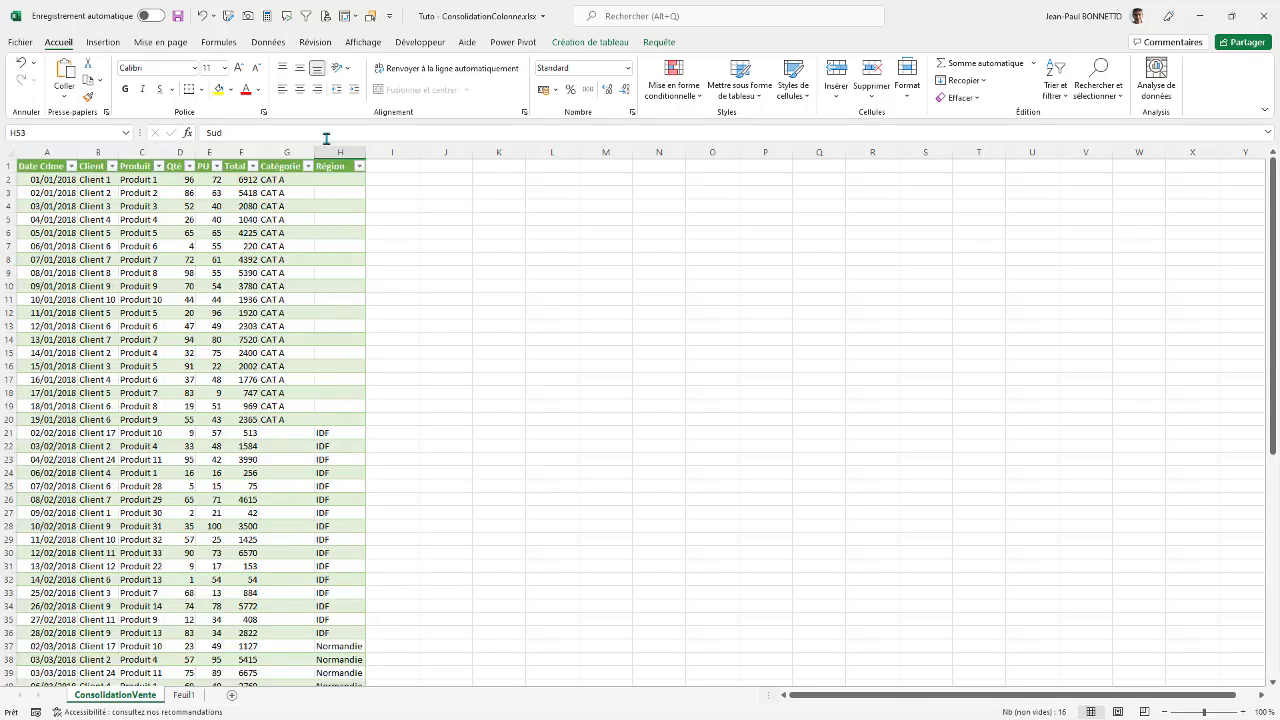
Step: Edit ConsolidationVente from Requêtes et connexions and select its Source step listing Feuil1–Feuil4
click(132, 248)
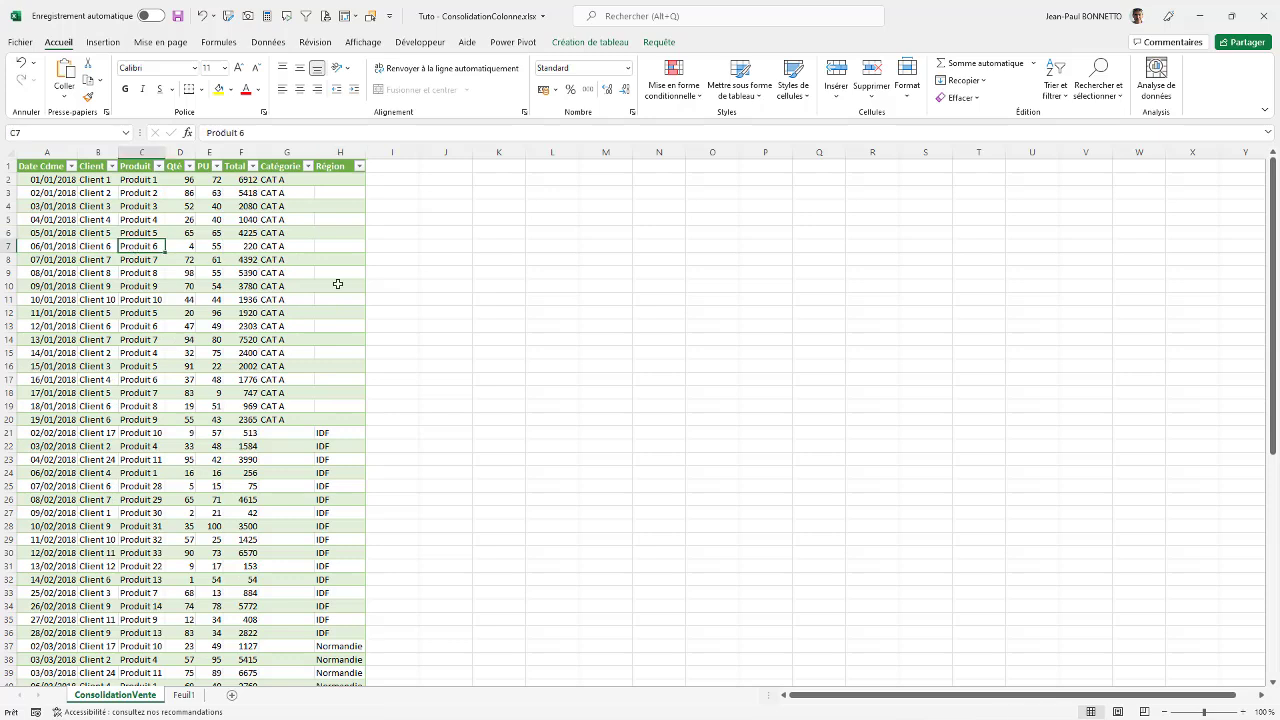
click(408, 171)
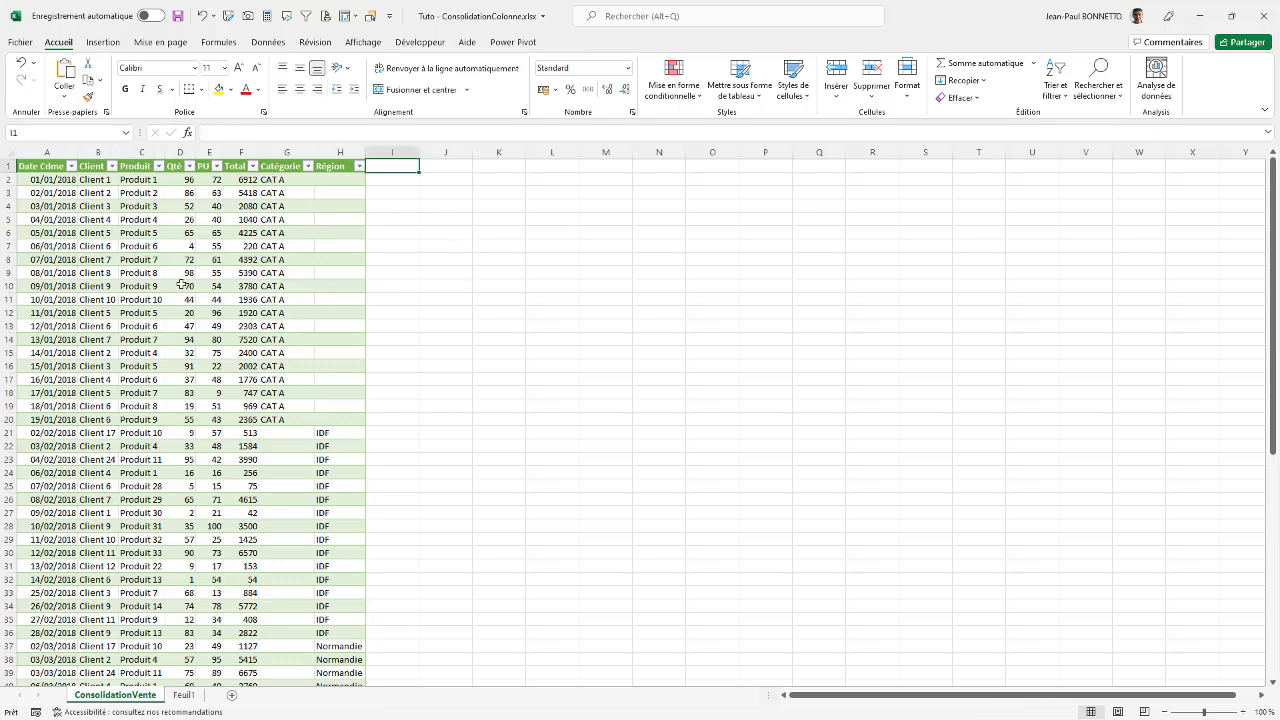
click(268, 42)
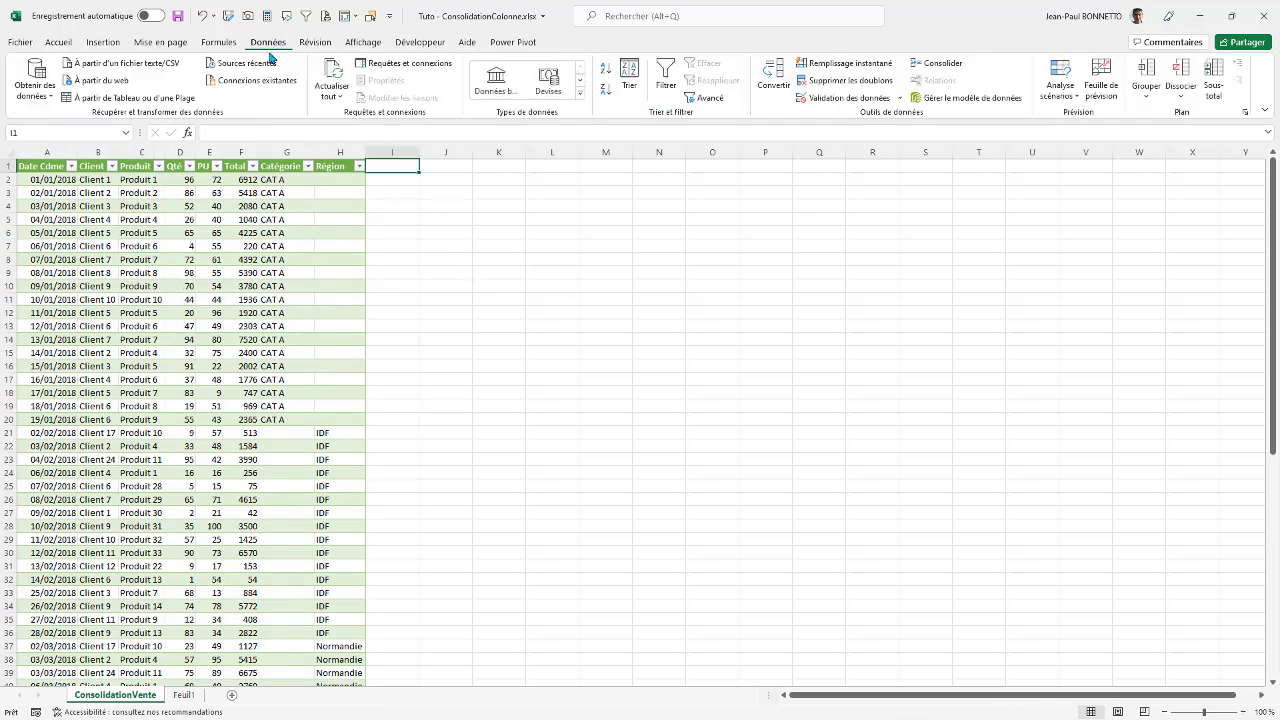
click(416, 66)
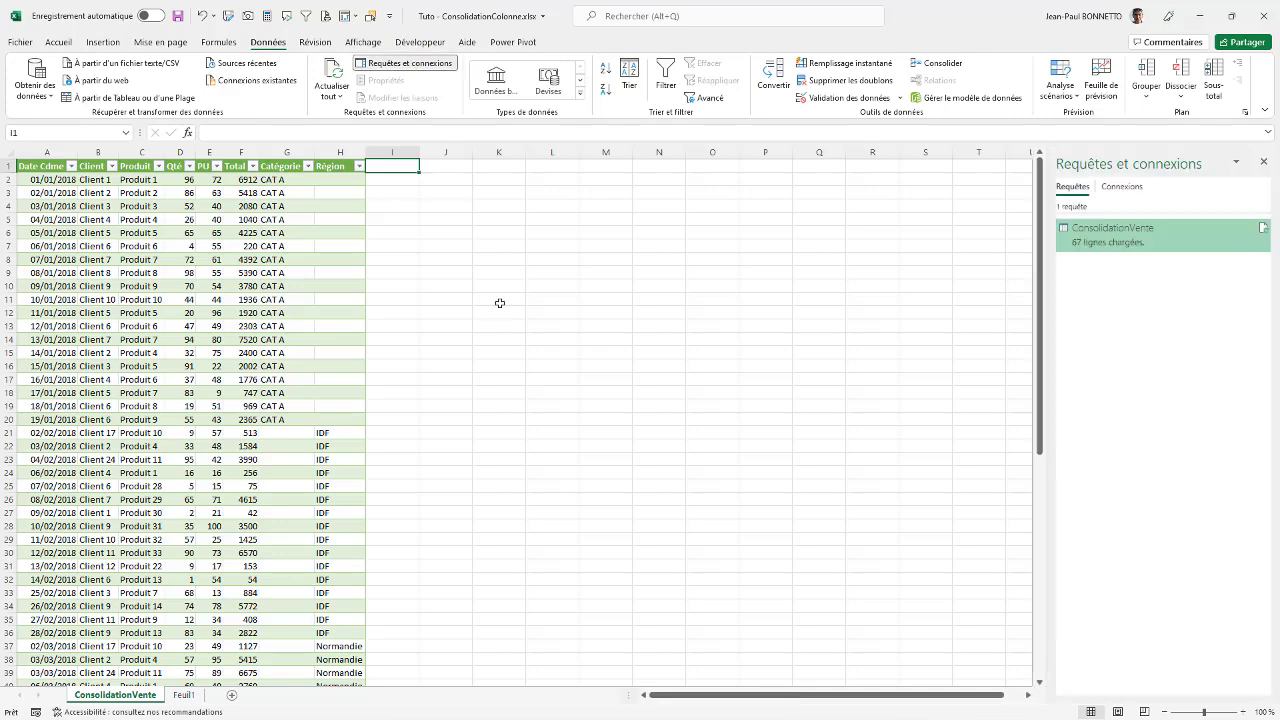
double_click(1123, 237)
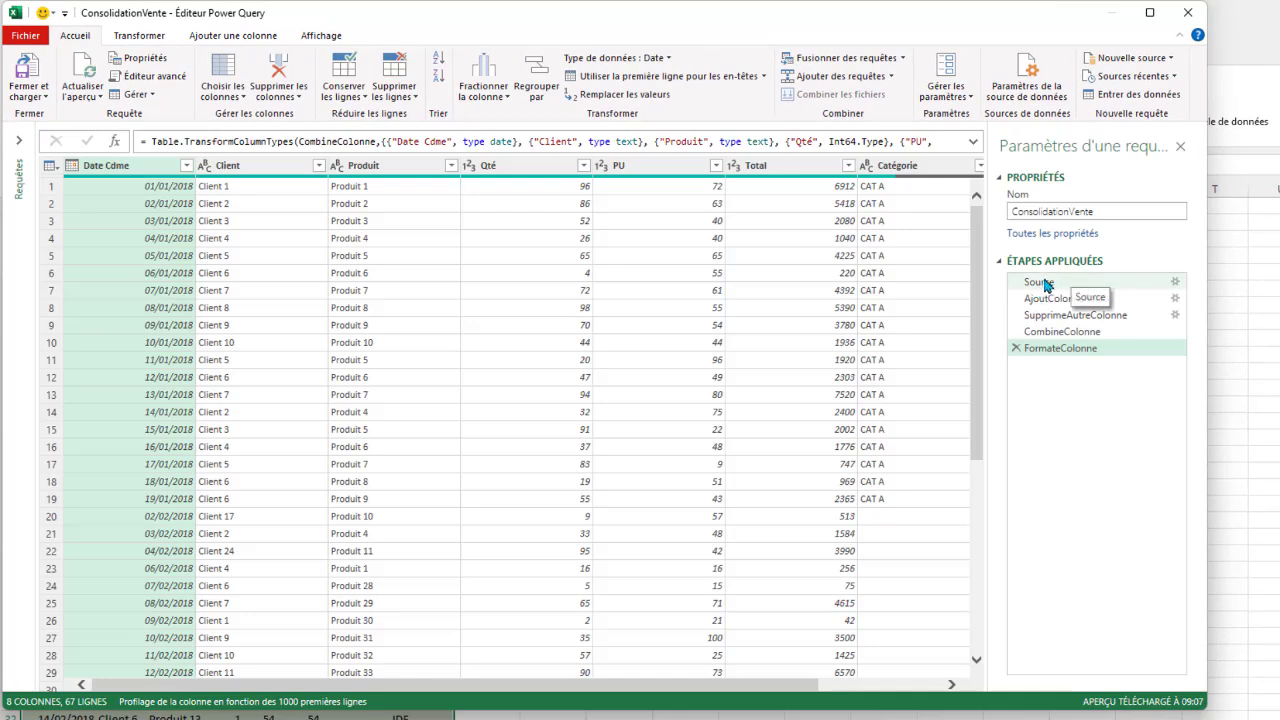
click(1040, 283)
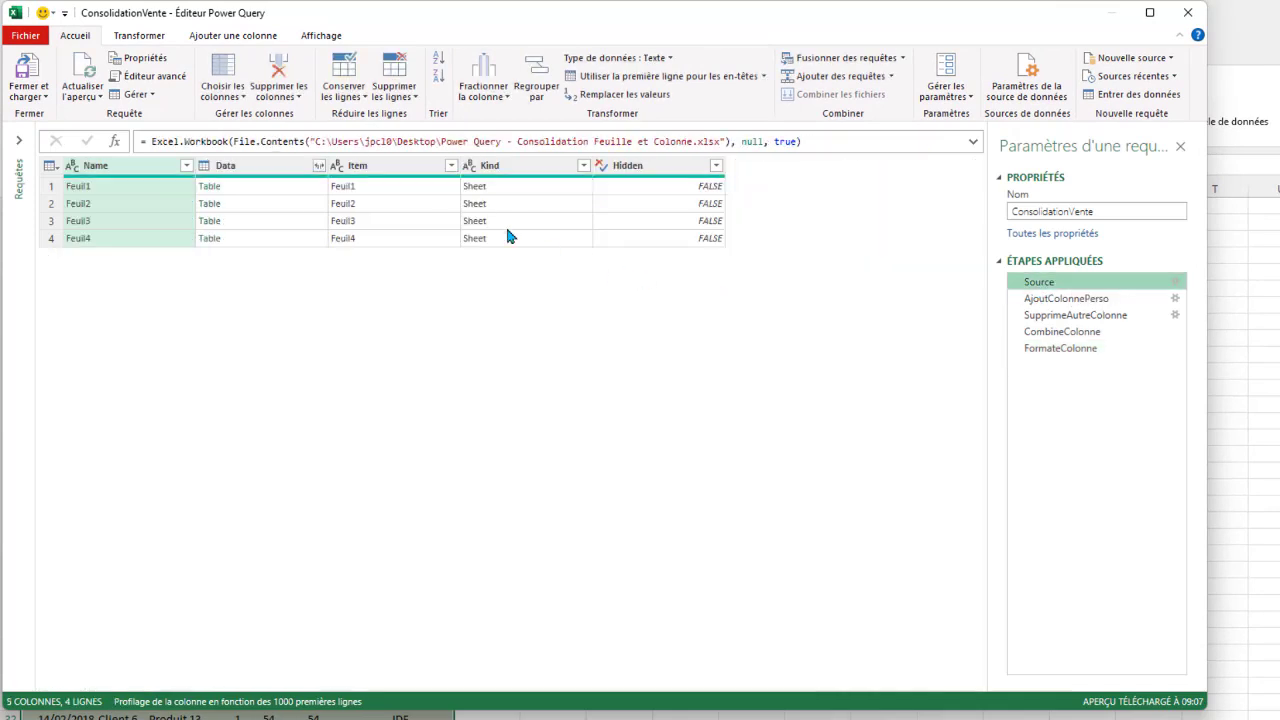
Step: Preview the first Data table, inspect AjoutColonnePerso's PromoteHeaders formula, then select SupprimeAutreColonne
click(305, 186)
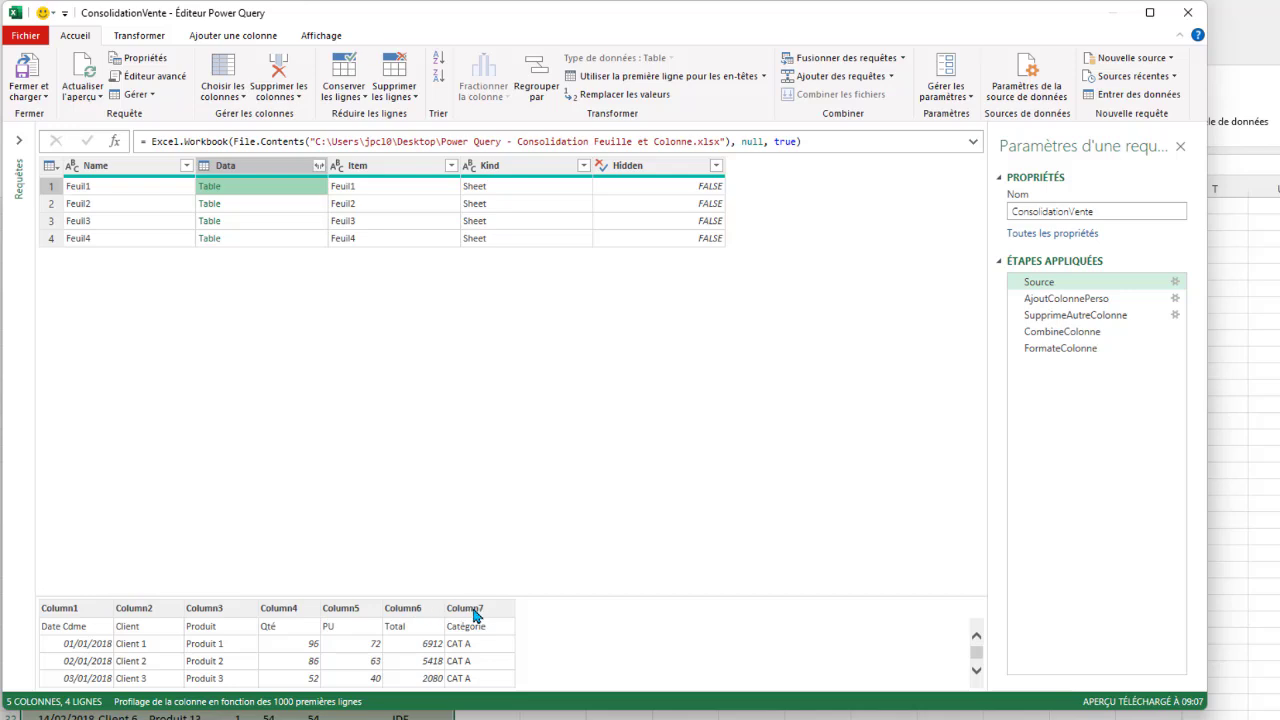
click(1086, 298)
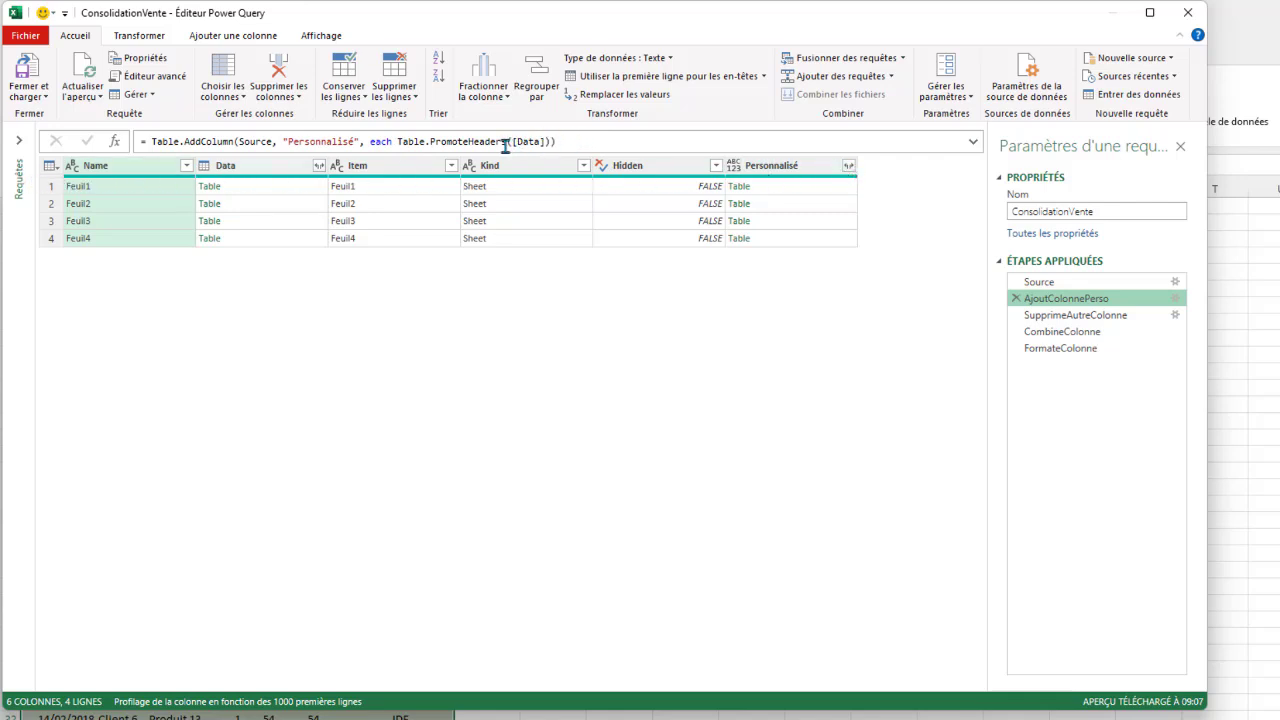
drag(400, 142, 545, 142)
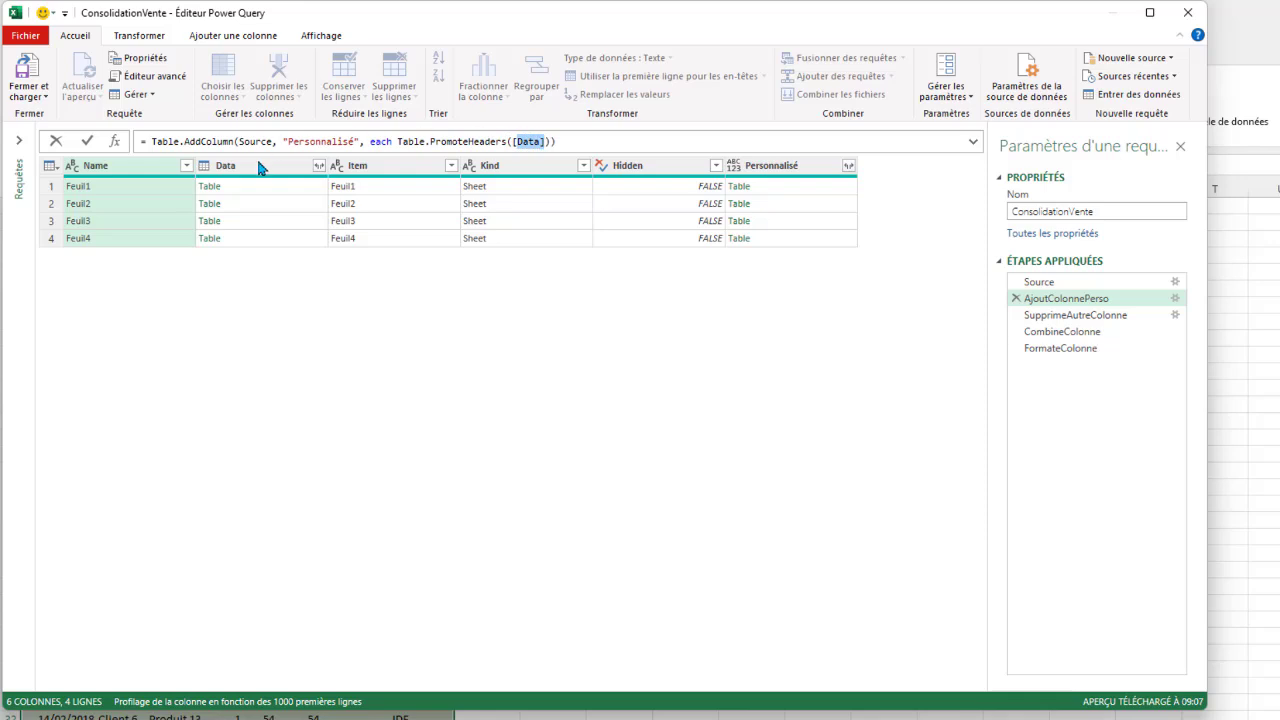
click(790, 141)
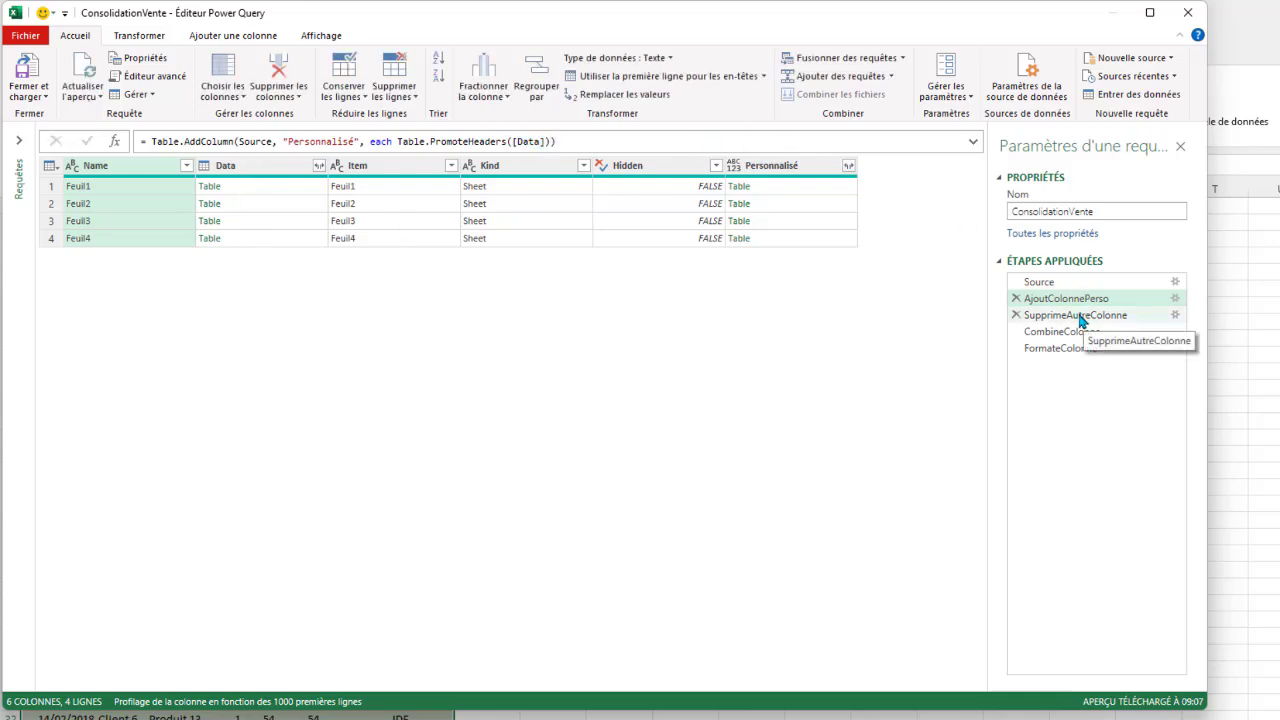
click(1080, 315)
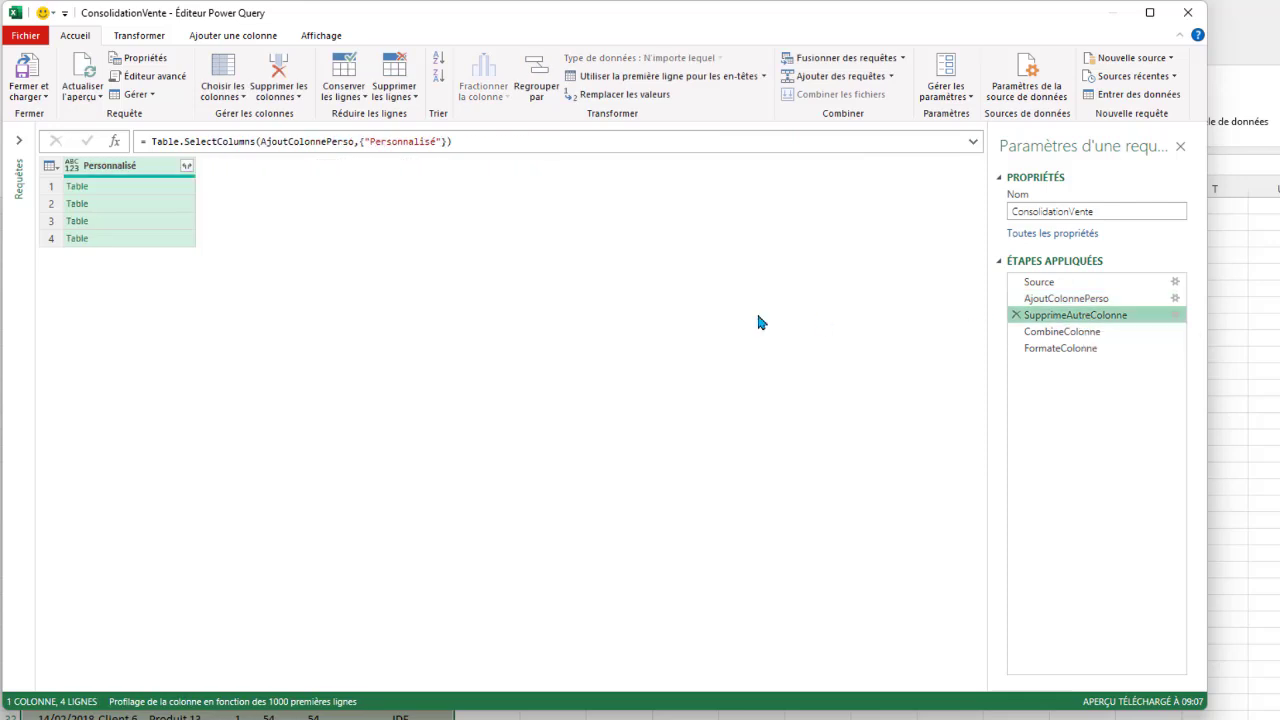
Step: Preview each of the four nested sheet tables, including the IDF and Sud ones
click(170, 189)
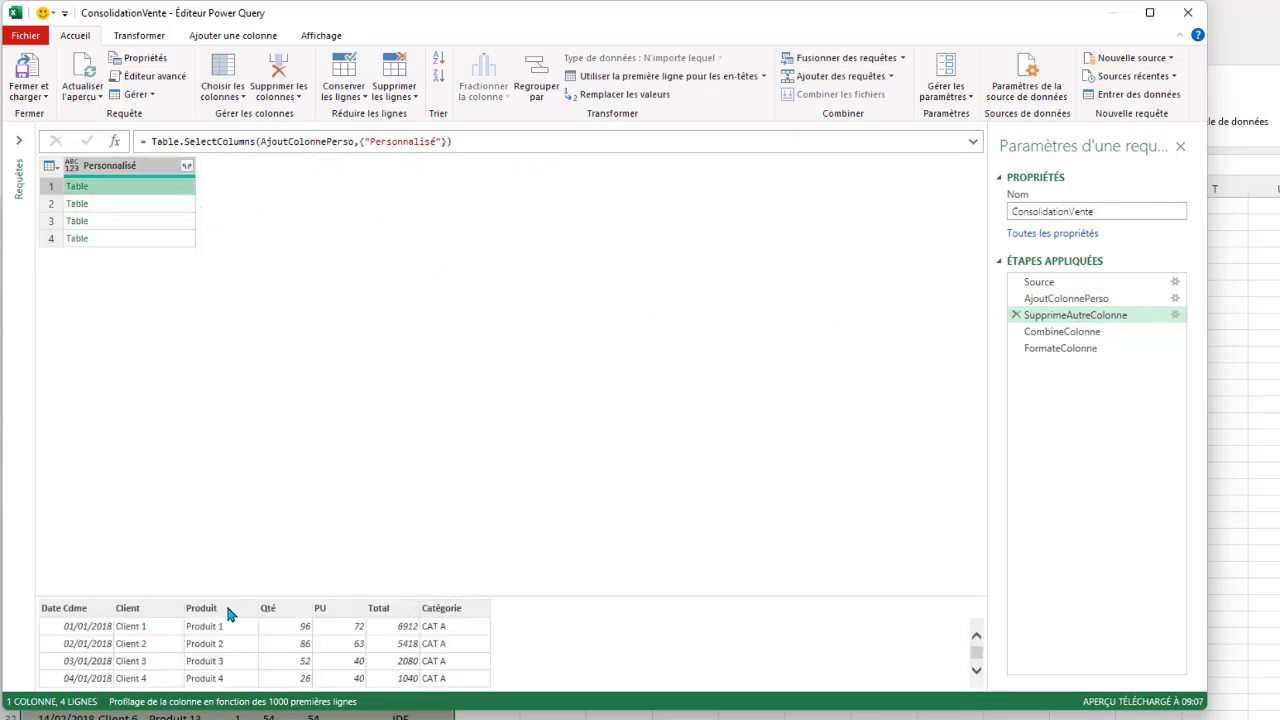
click(188, 203)
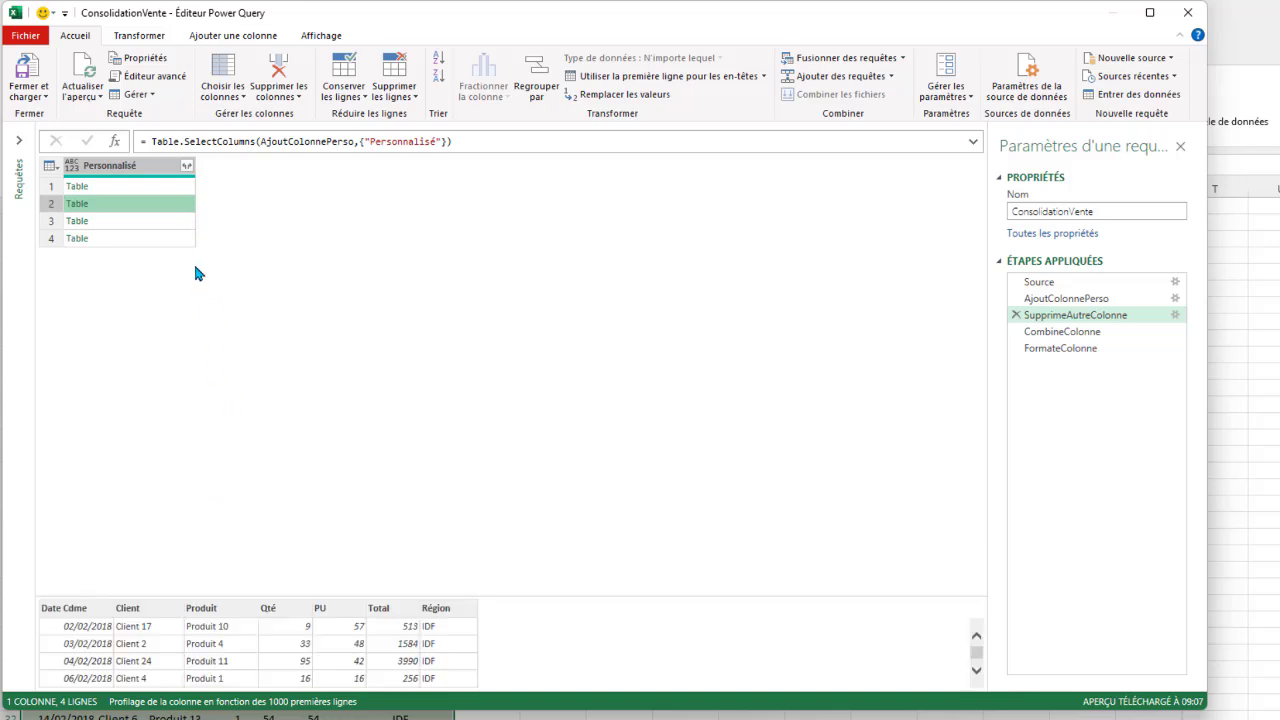
click(182, 224)
click(183, 238)
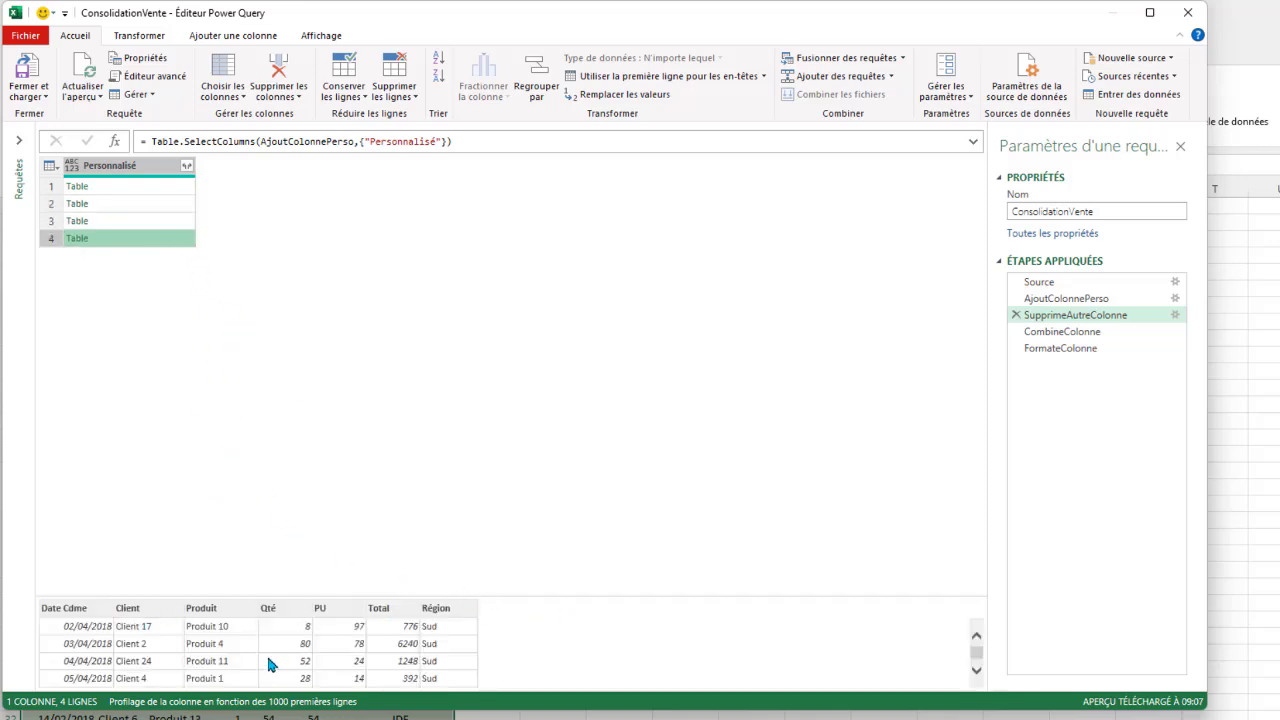
click(540, 141)
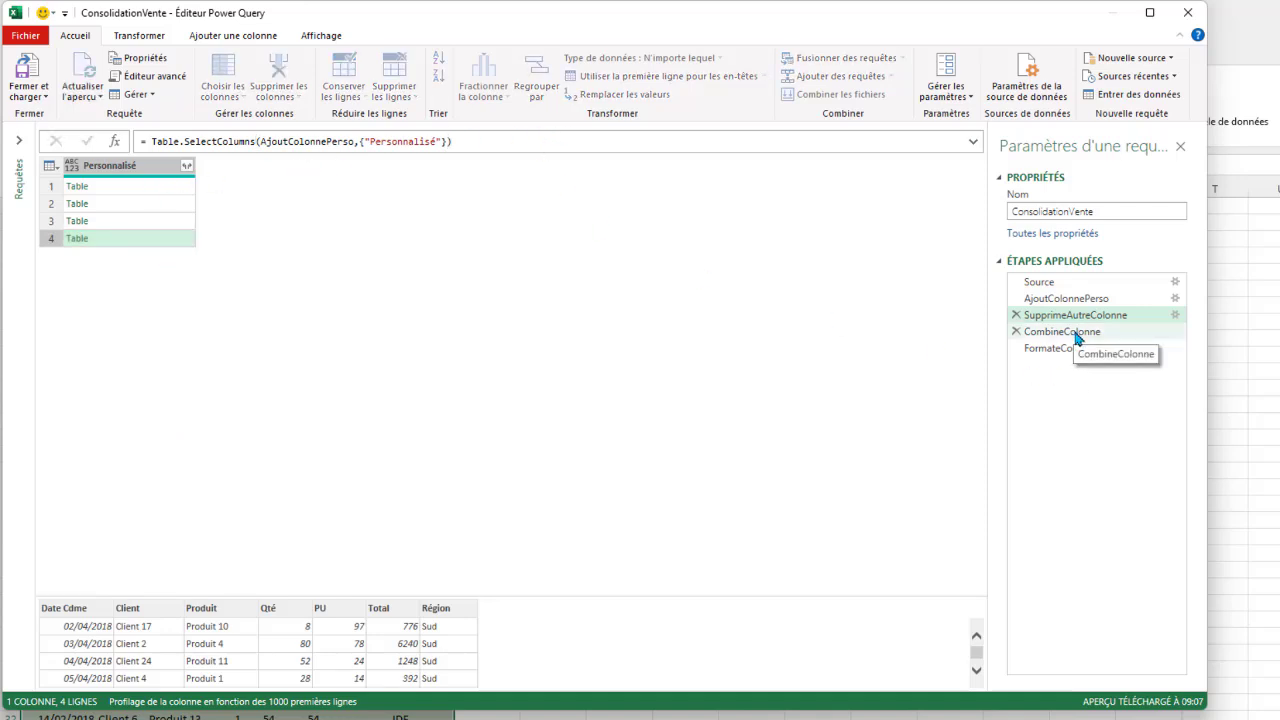
Step: Check the CombineColonne result, then go back and re-preview the first nested table
click(1075, 338)
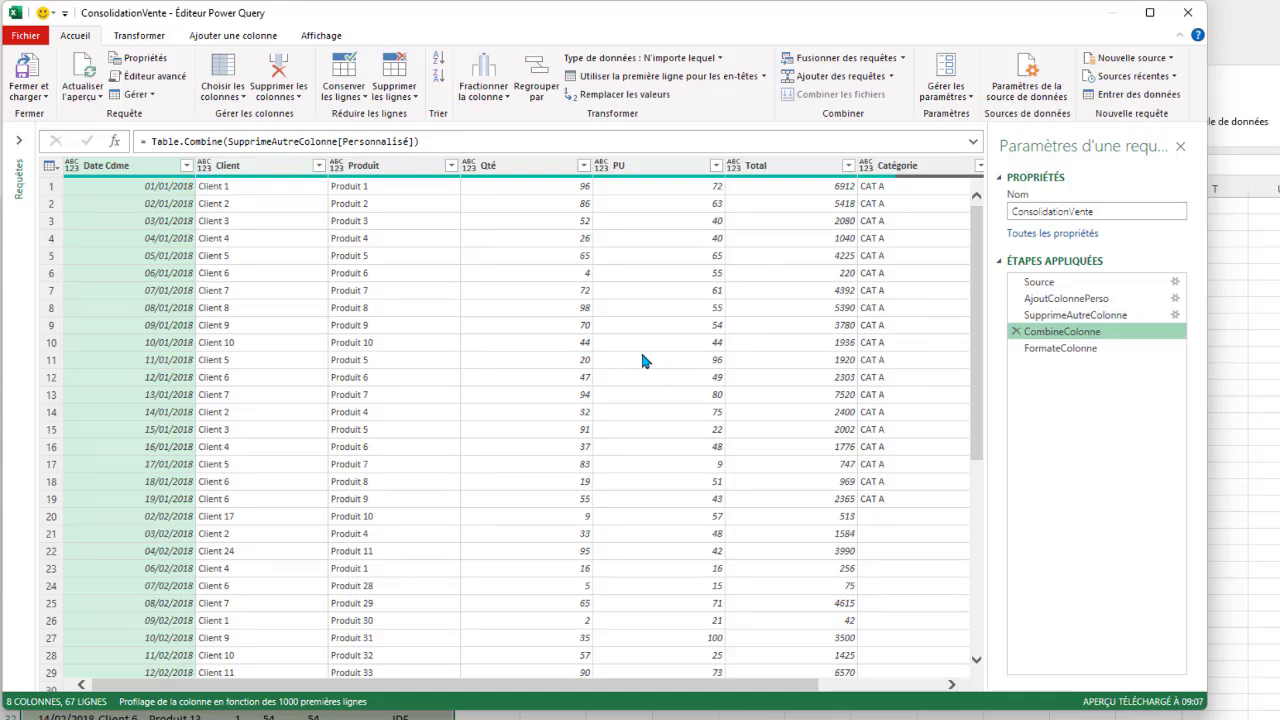
scroll(597, 360, down, 5)
scroll(597, 360, up, 5)
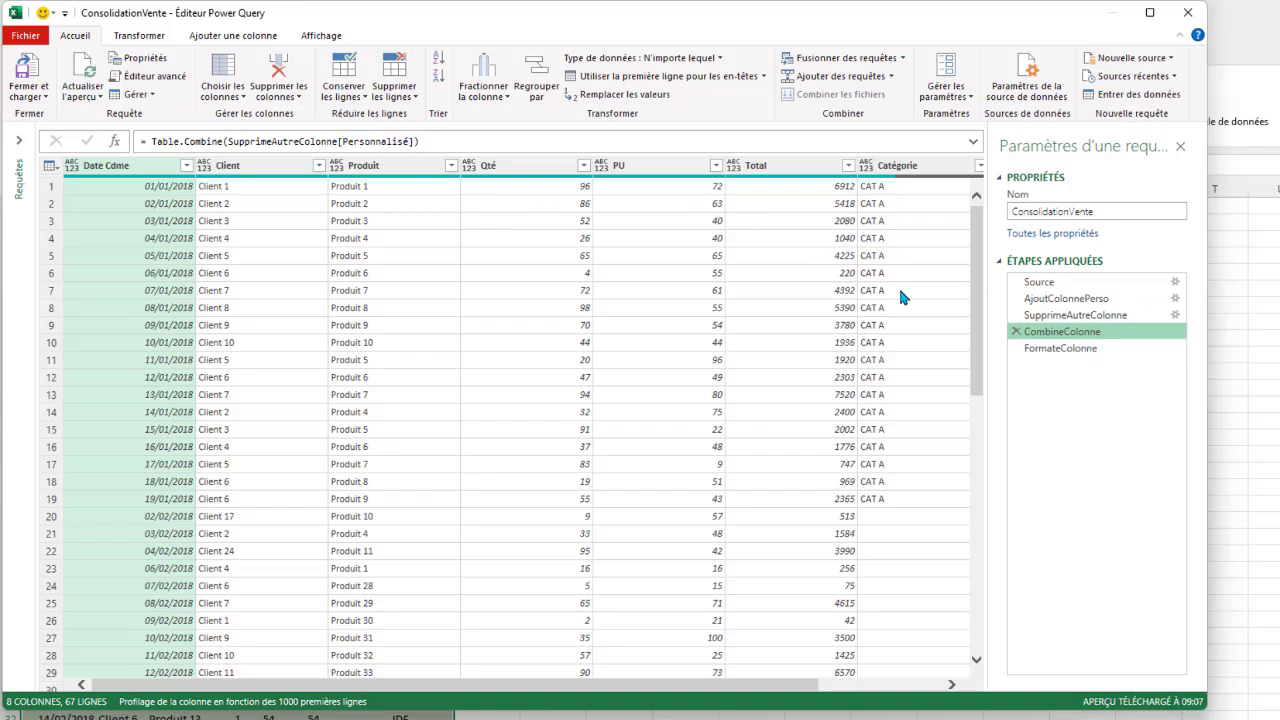
click(1043, 316)
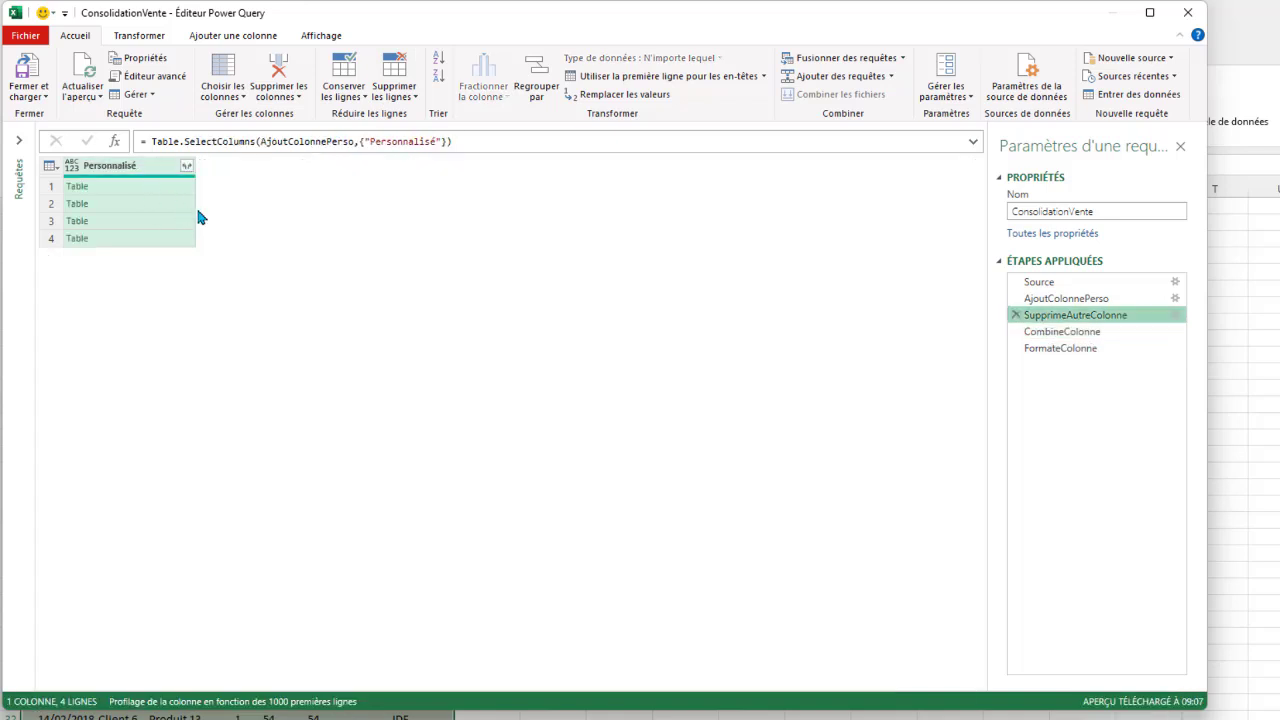
click(183, 190)
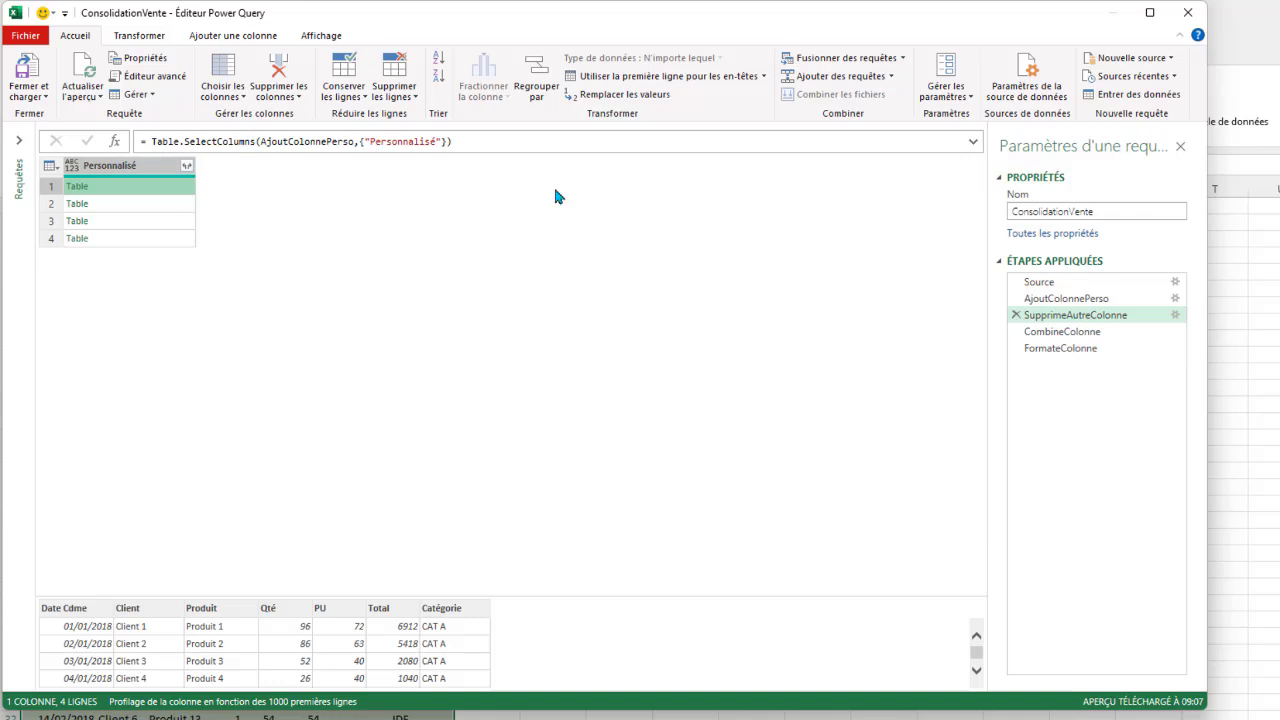
Step: Review CombineColonne and Ajouter des requêtes, ending on FormateColonne with 67 rows
click(1062, 332)
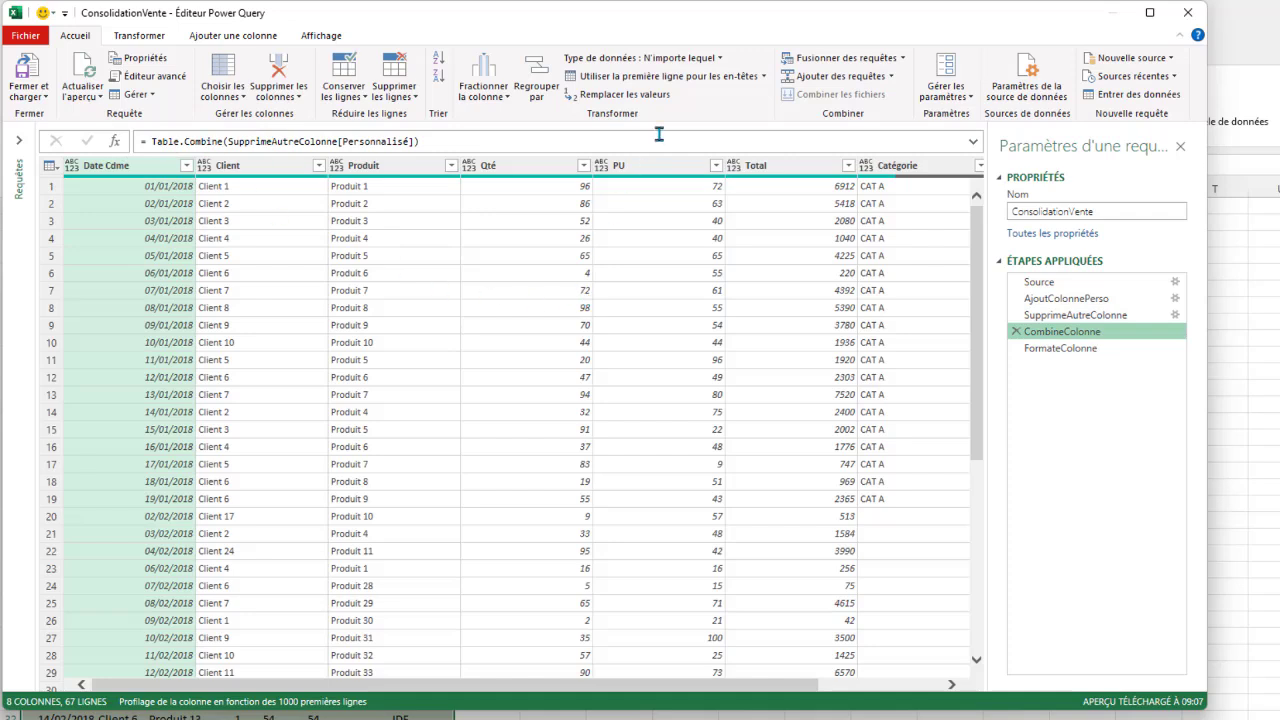
click(893, 77)
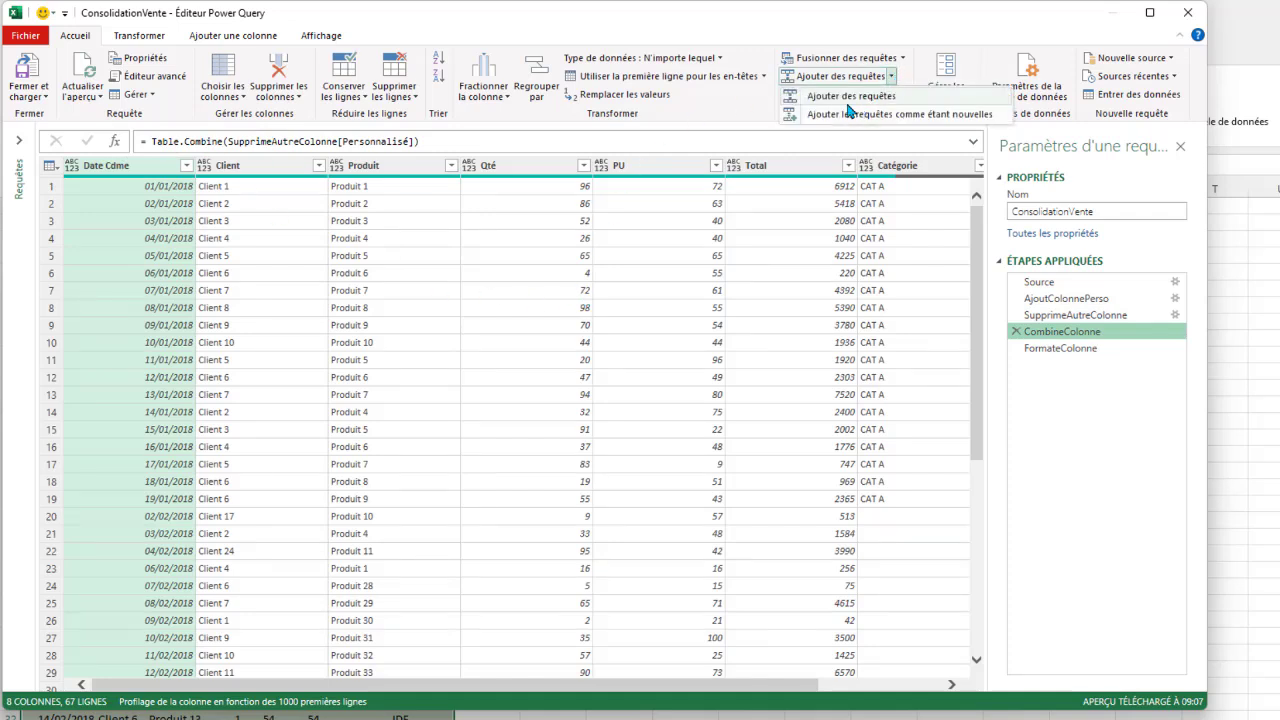
click(1070, 355)
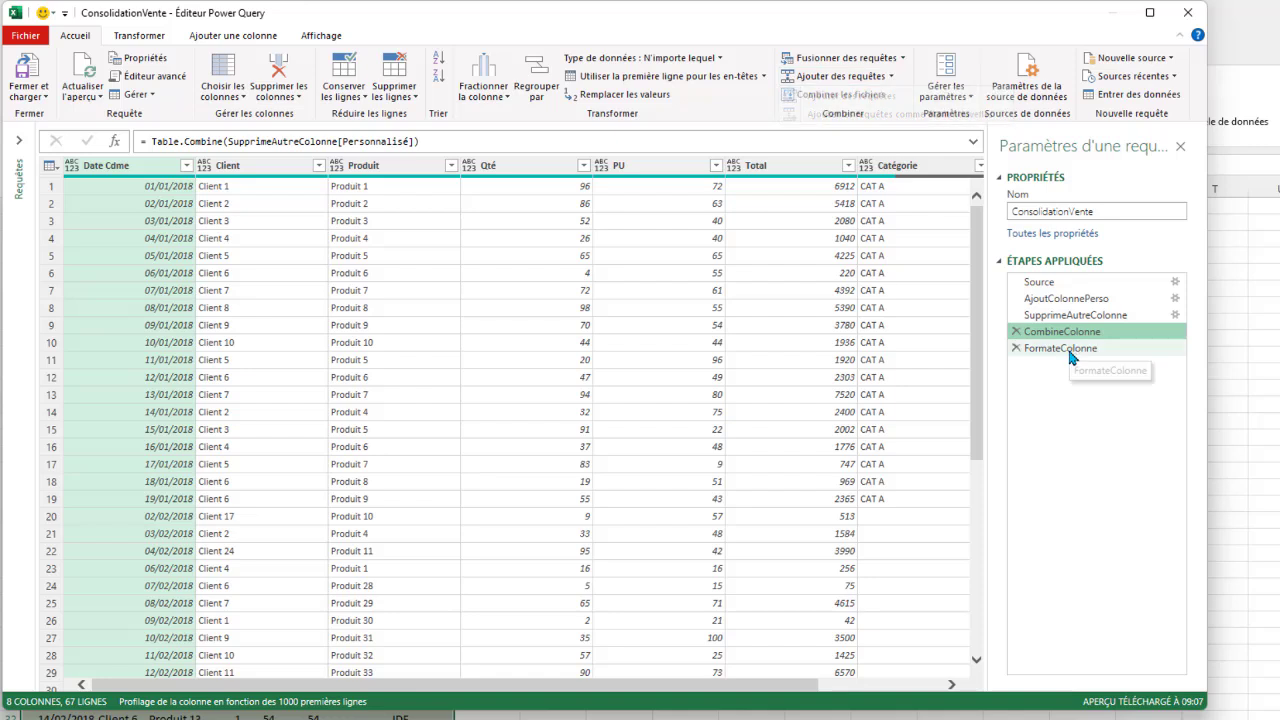
click(1070, 352)
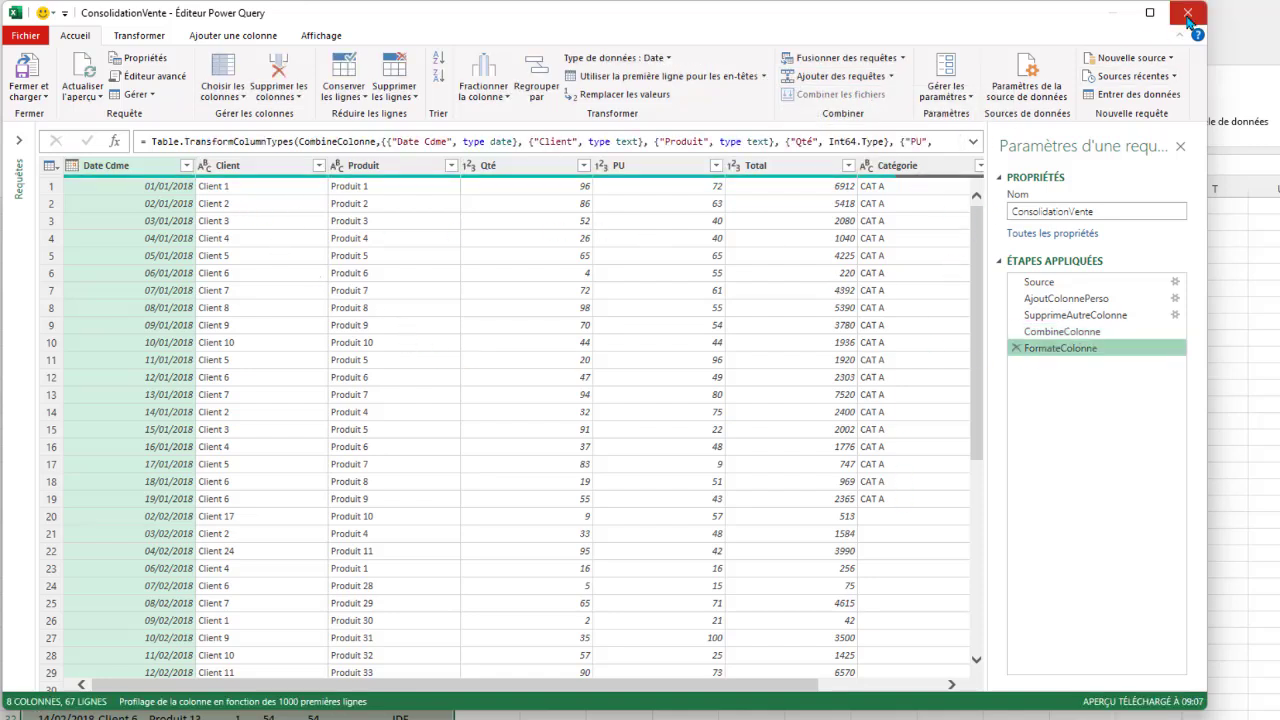
click(170, 77)
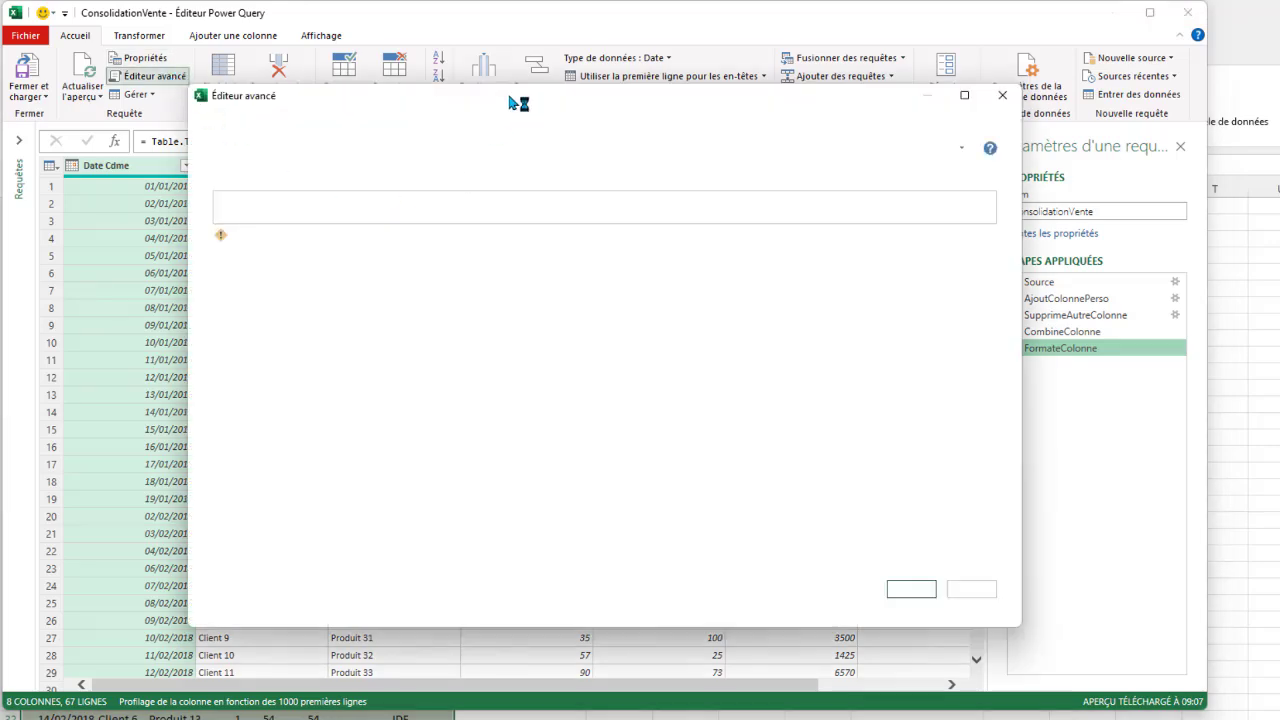
drag(505, 97, 327, 51)
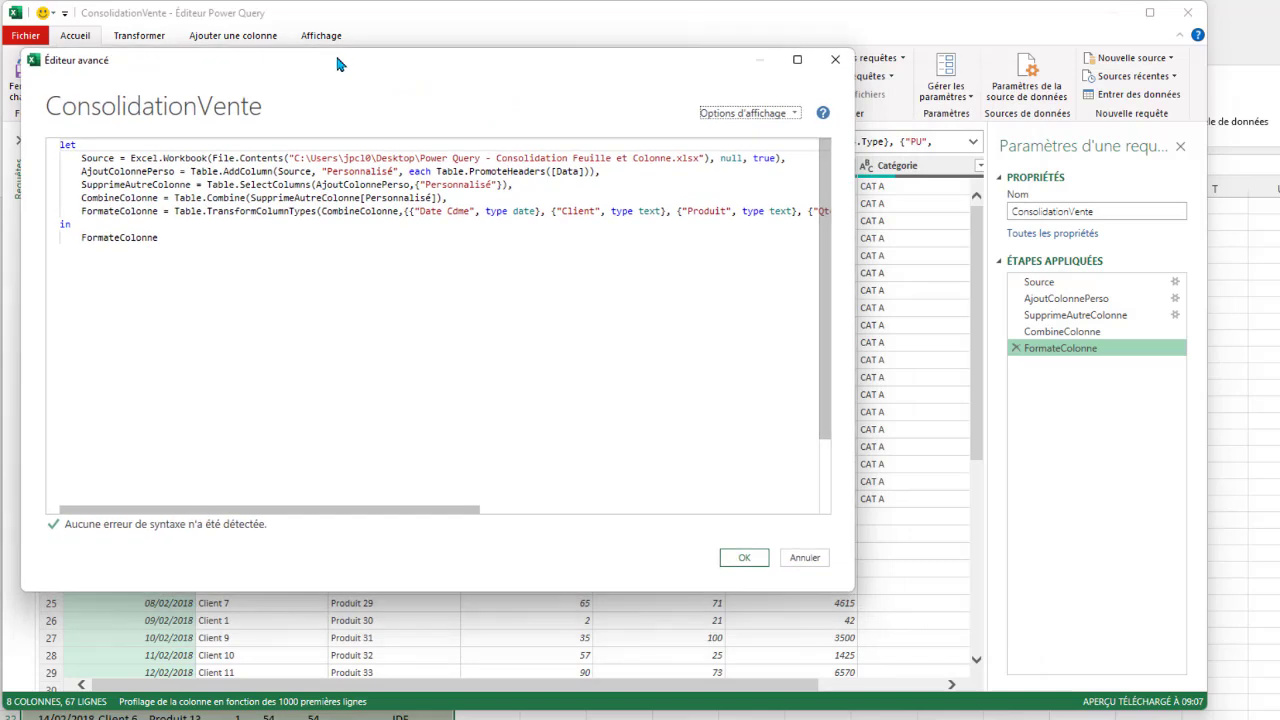
mouse_move(846, 251)
mouse_down()
mouse_move(1278, 251)
mouse_move(1136, 290)
mouse_up()
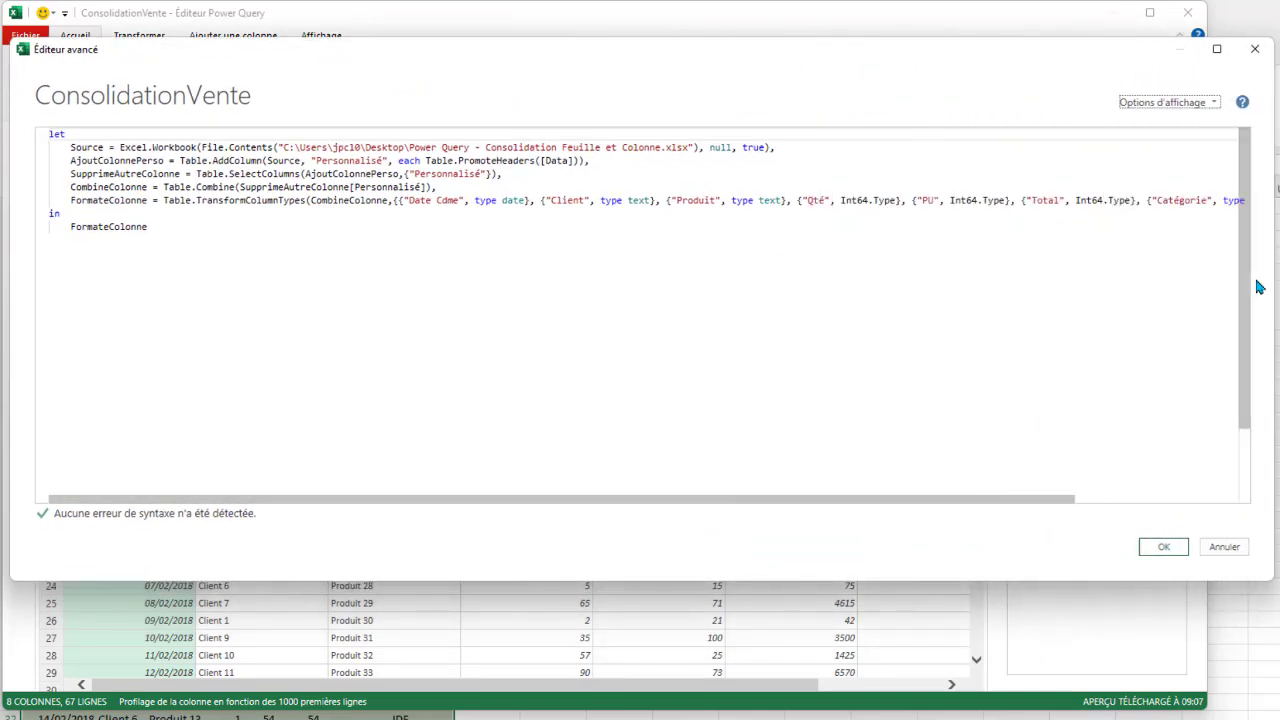
click(910, 201)
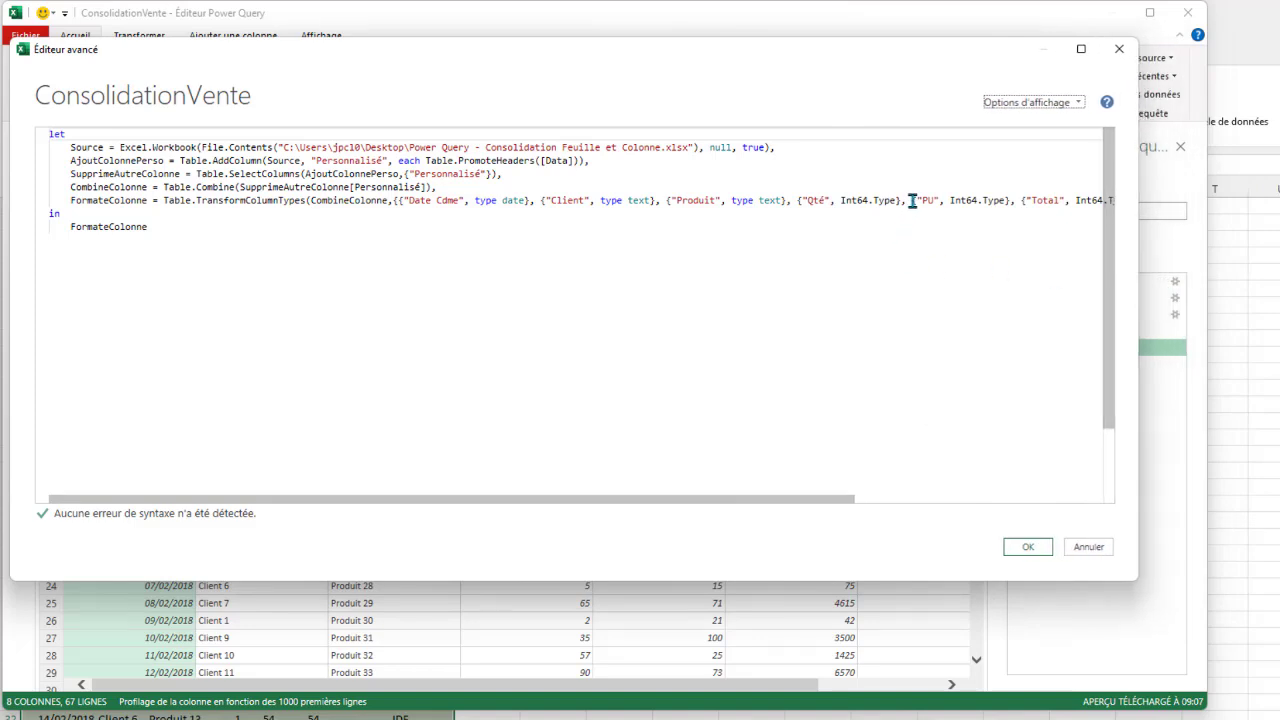
click(837, 229)
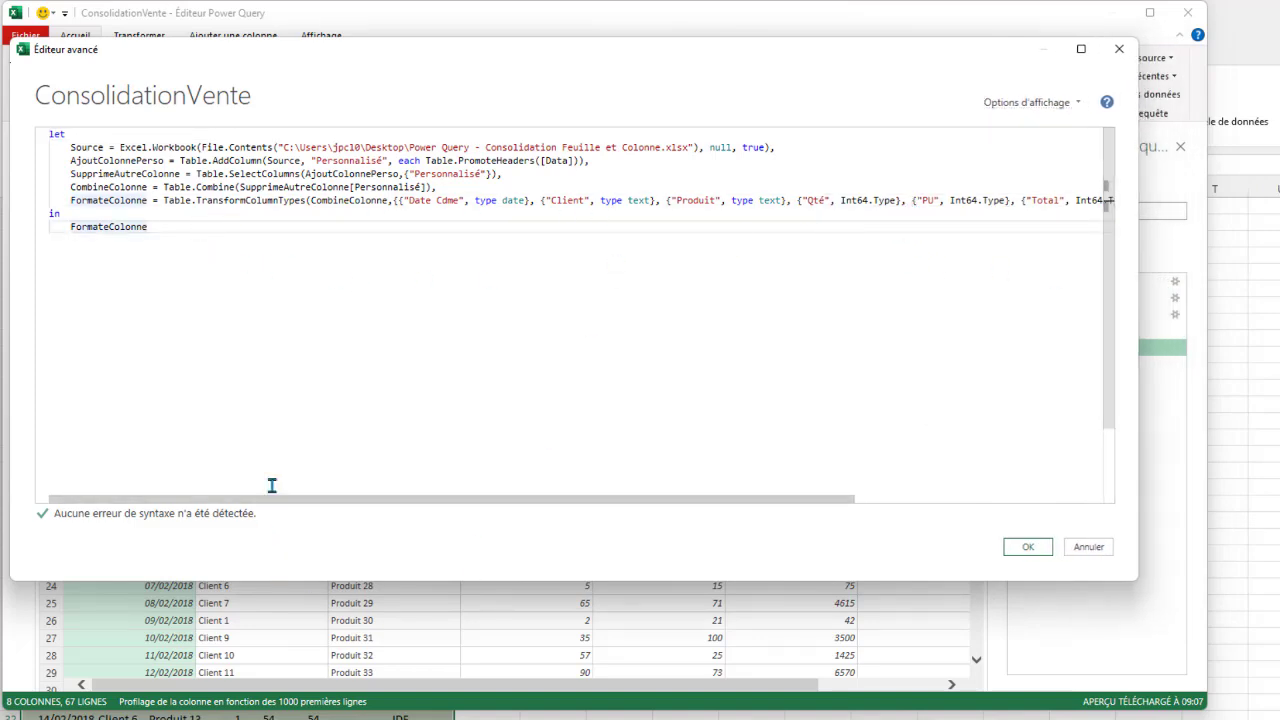
mouse_move(445, 499)
mouse_down()
mouse_move(694, 499)
mouse_move(453, 495)
mouse_up()
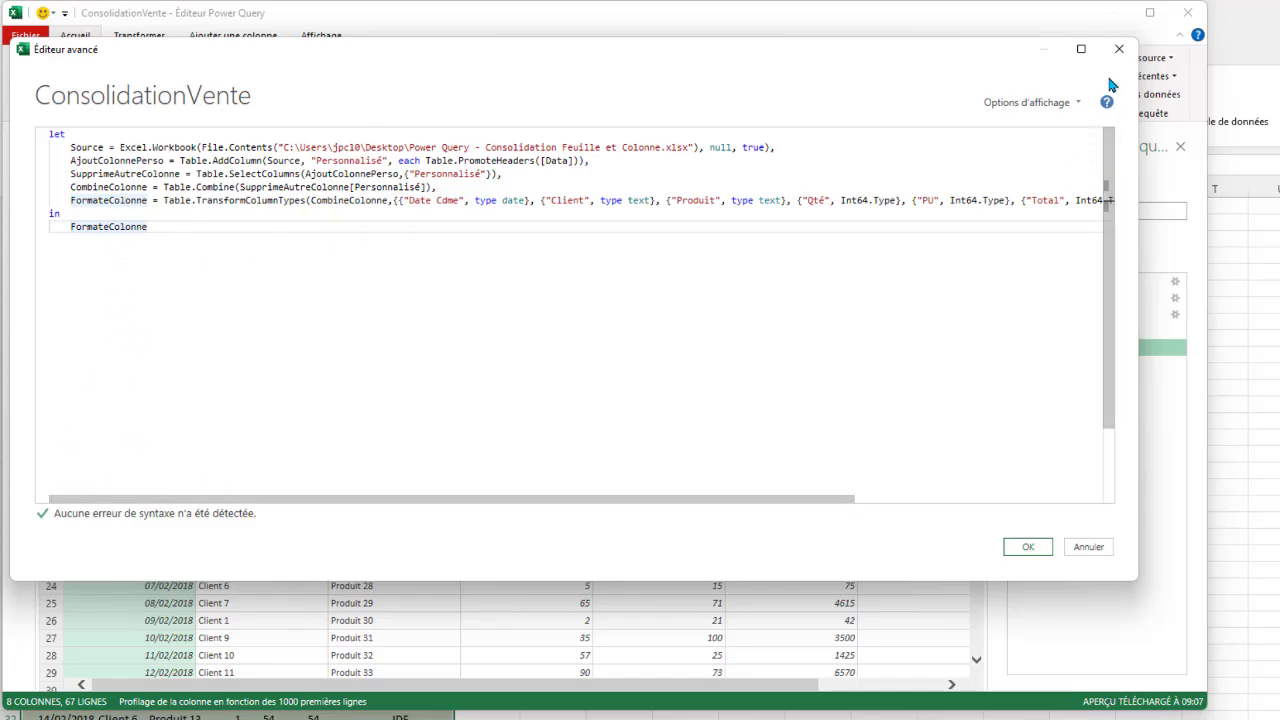
click(1119, 48)
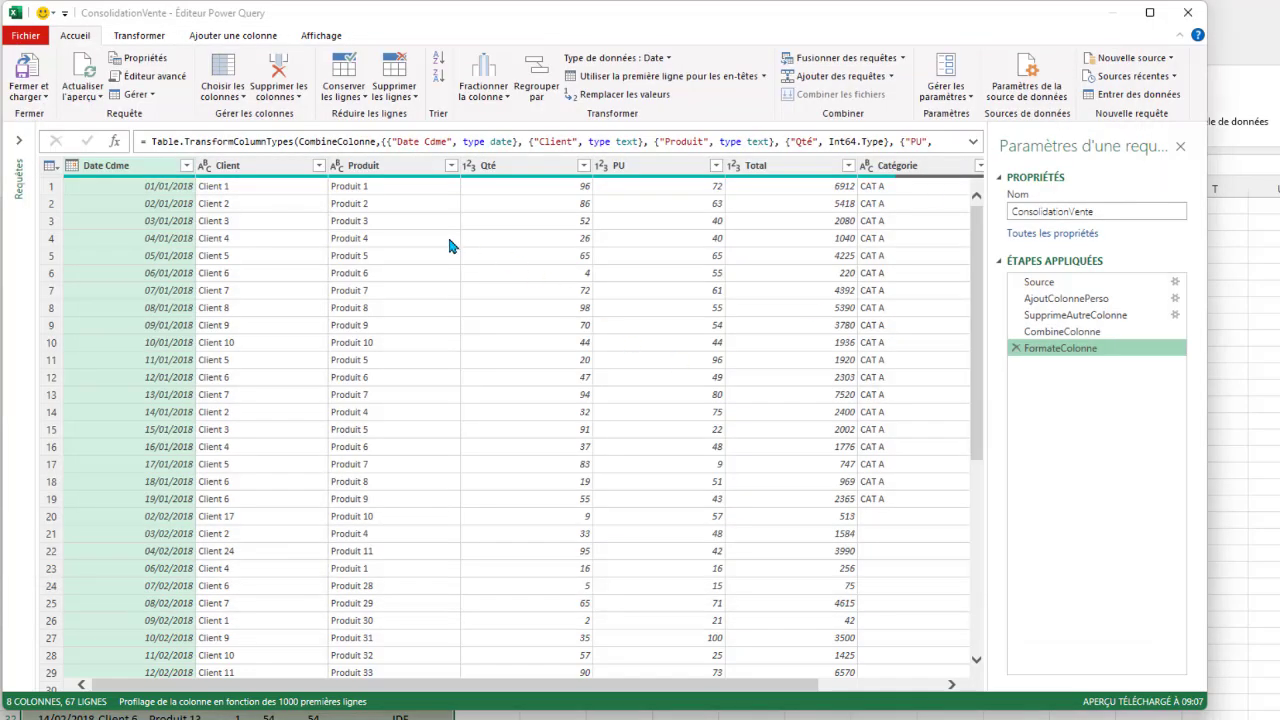